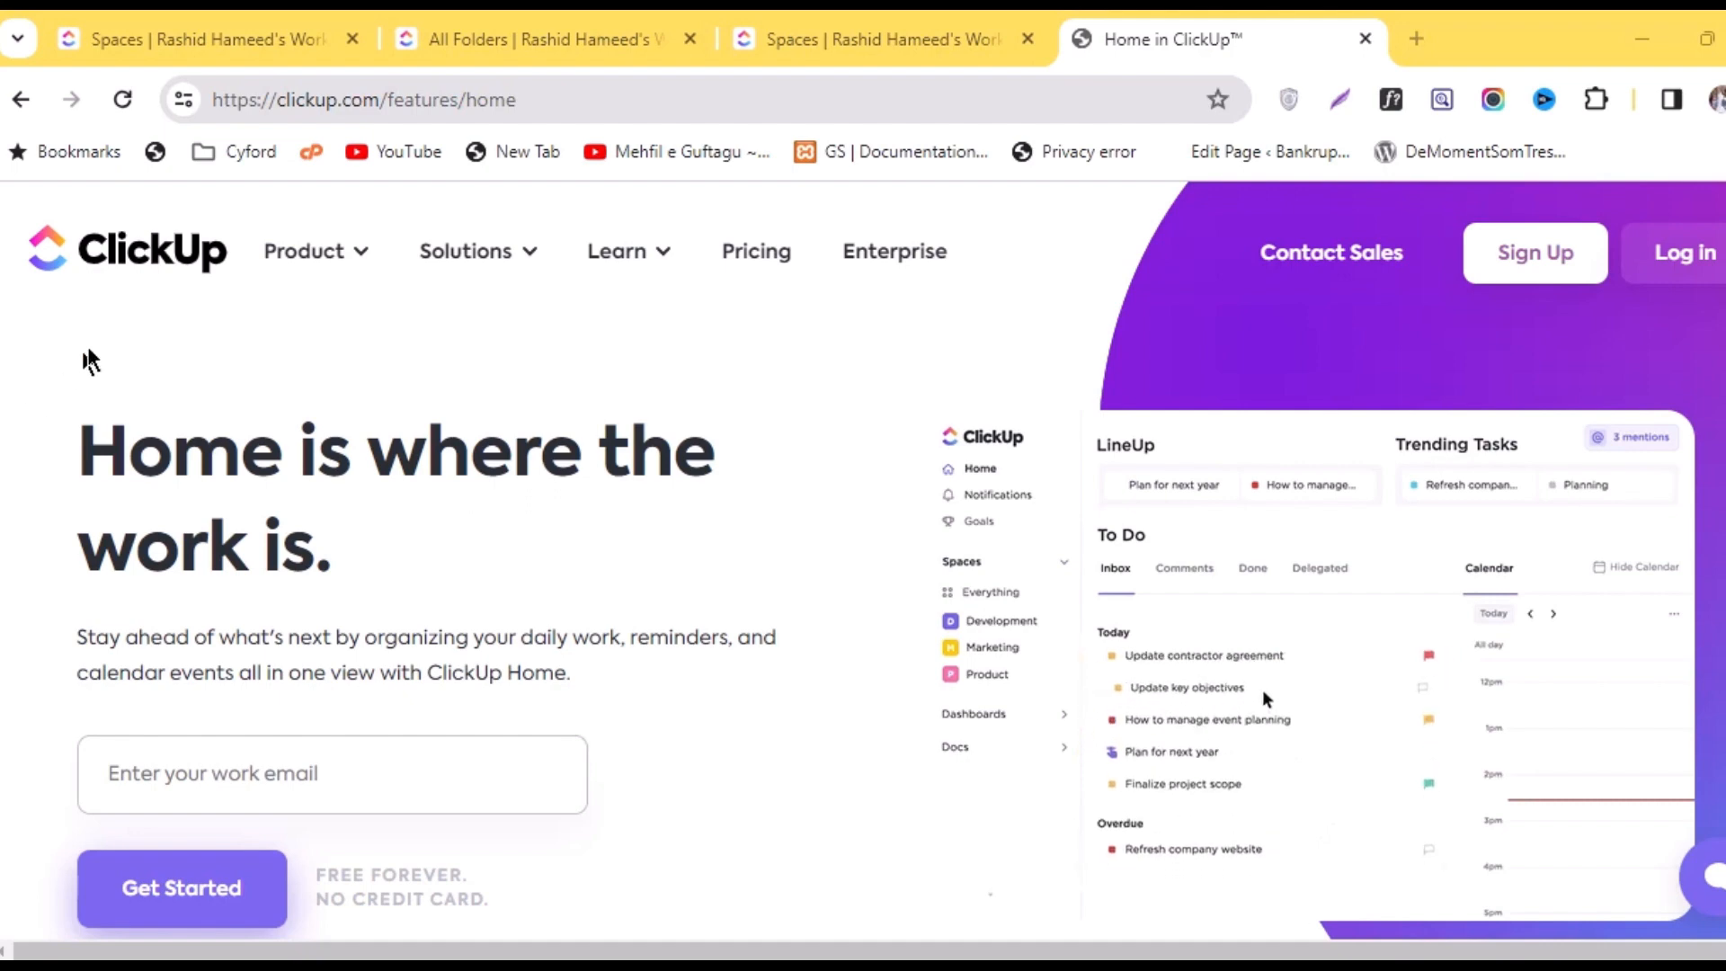
scroll(504, 305, down, 2)
scroll(501, 309, down, 8)
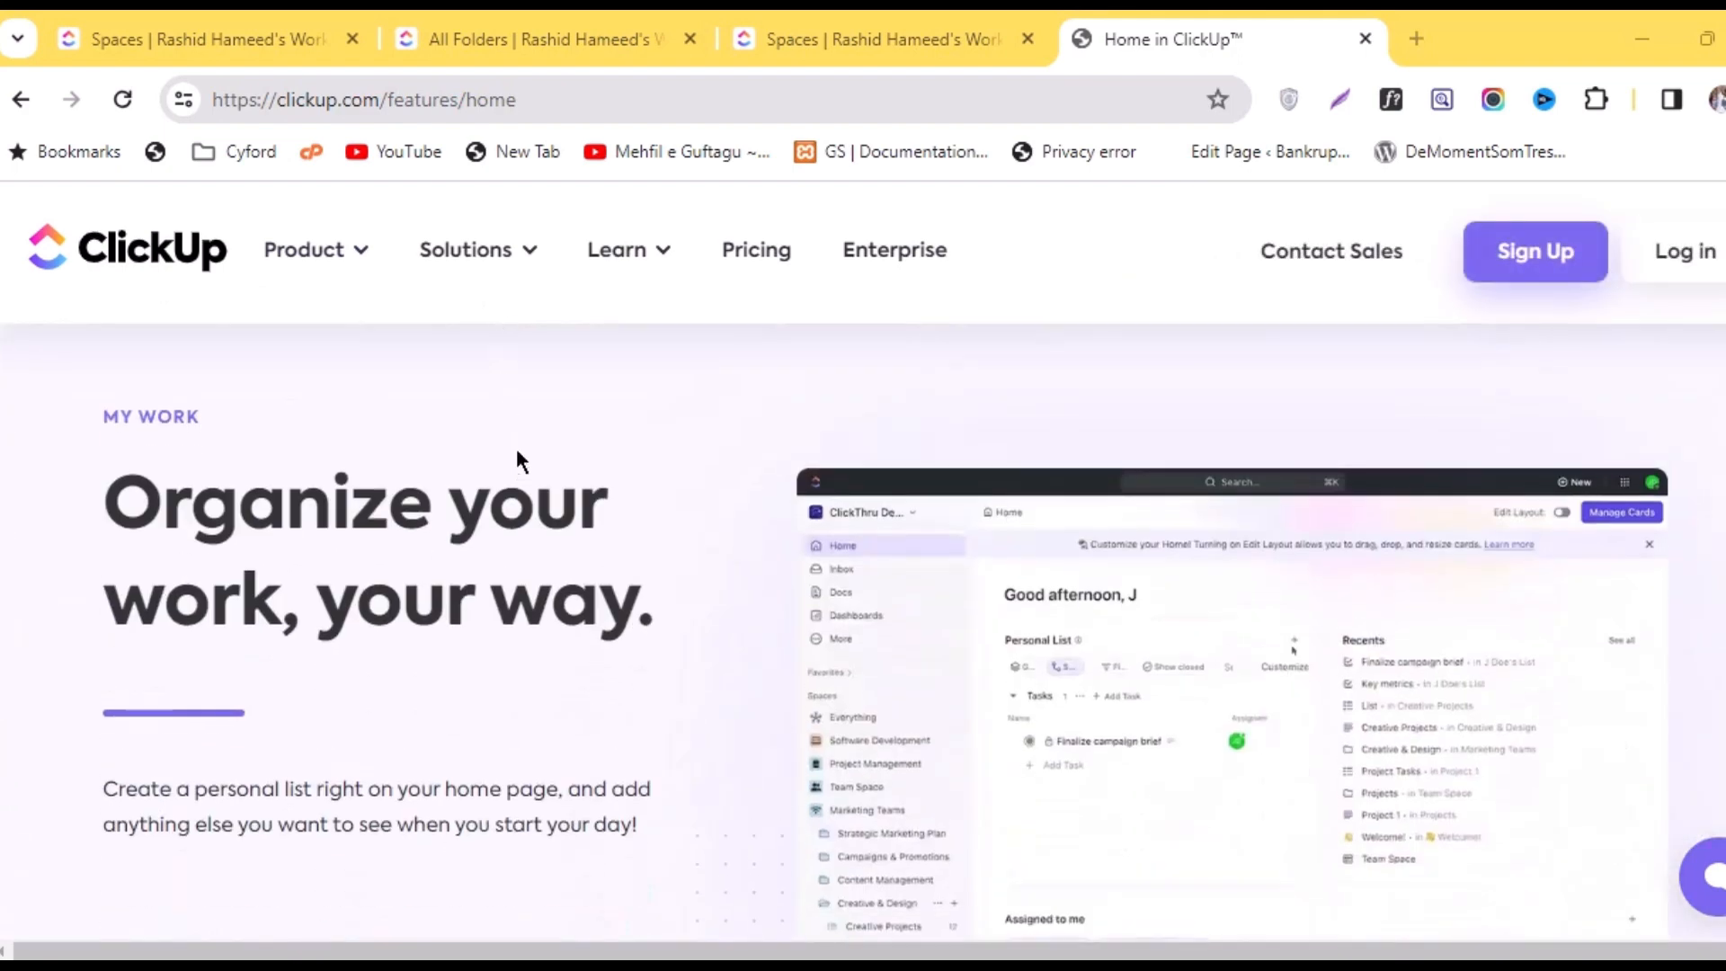
scroll(520, 462, up, 10)
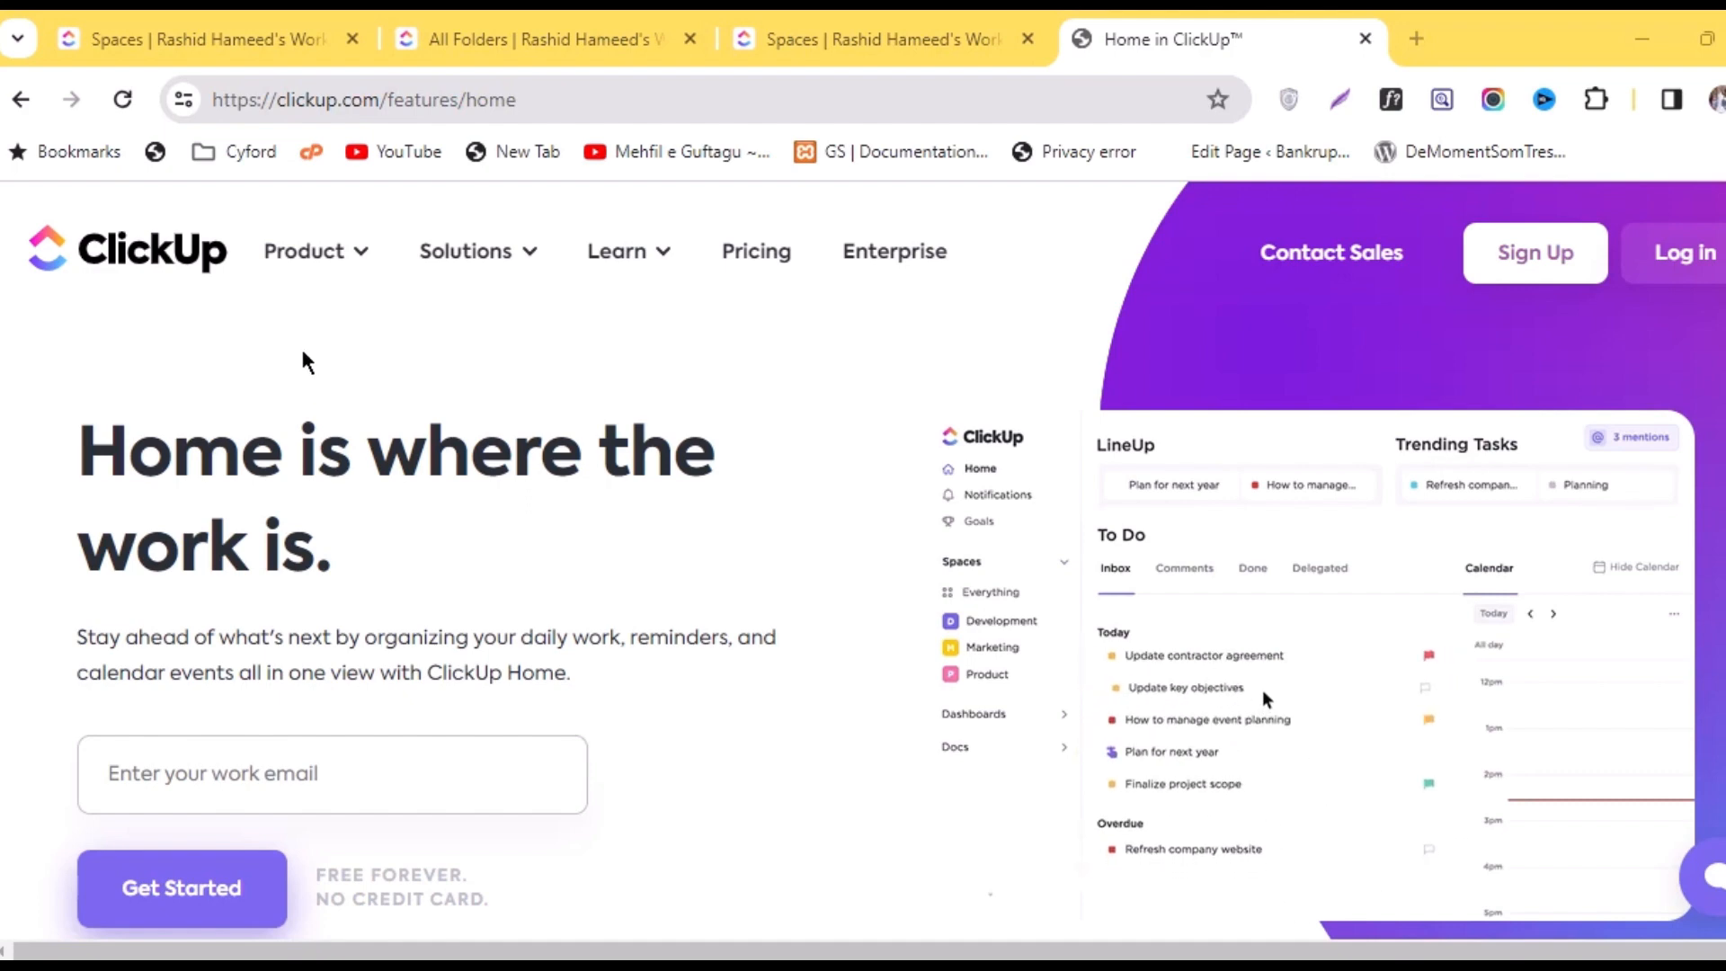
scroll(306, 360, down, 3)
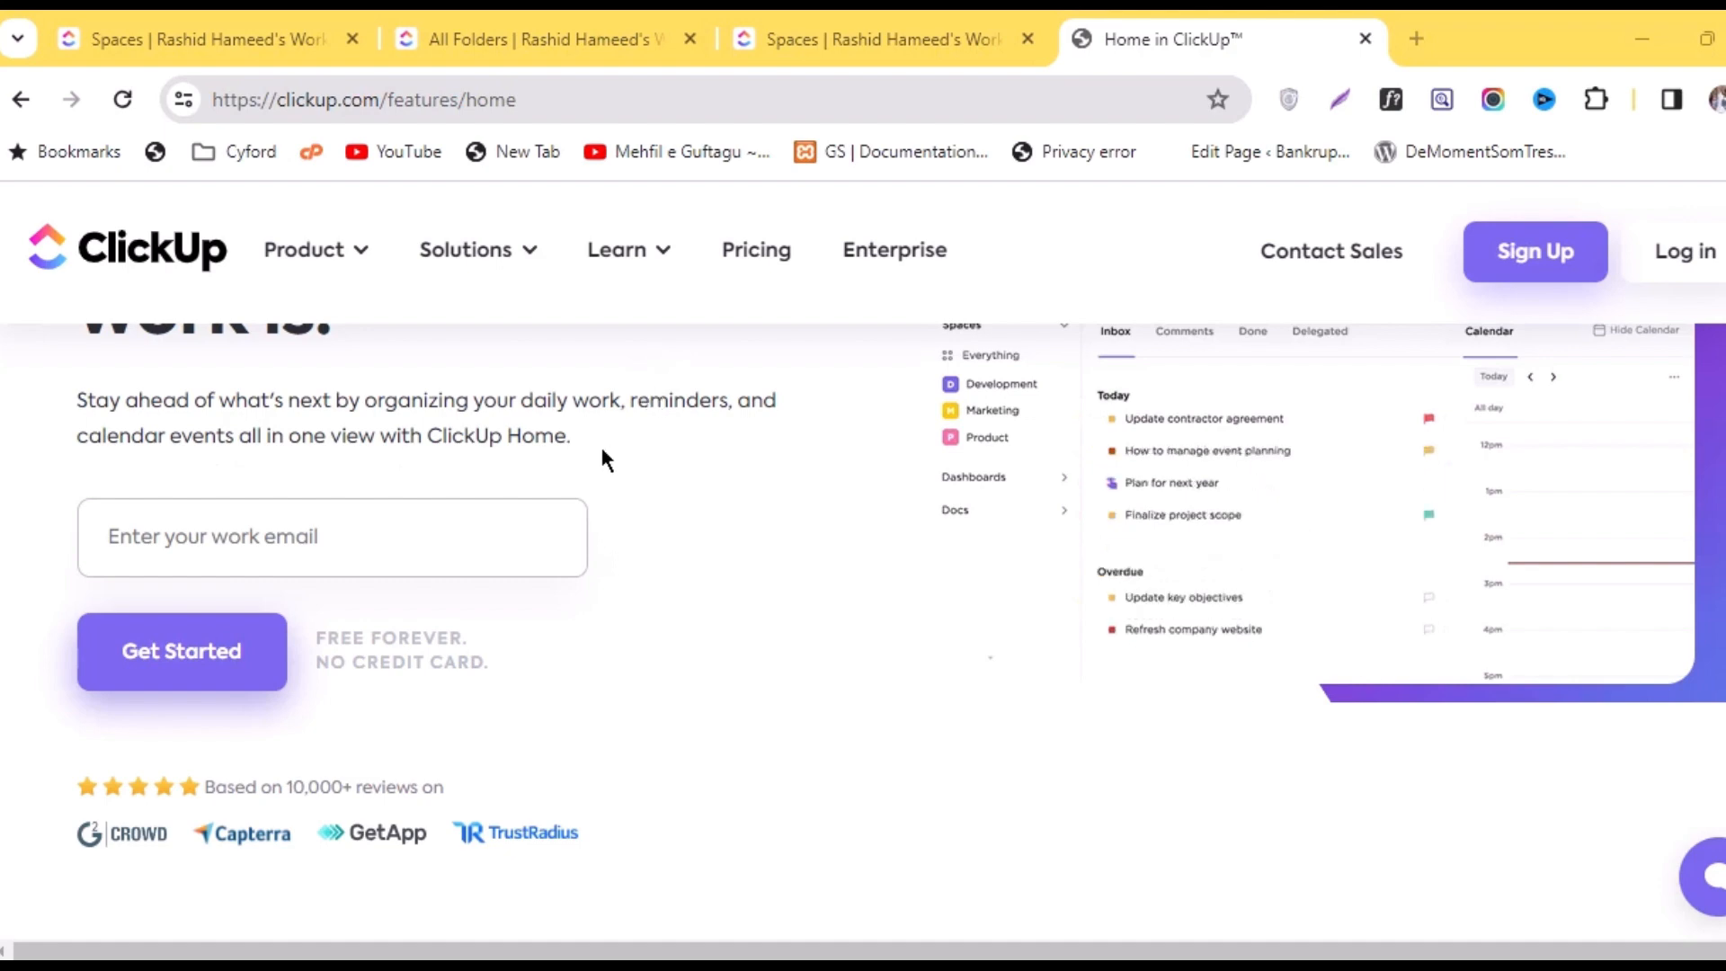
scroll(634, 495, up, 3)
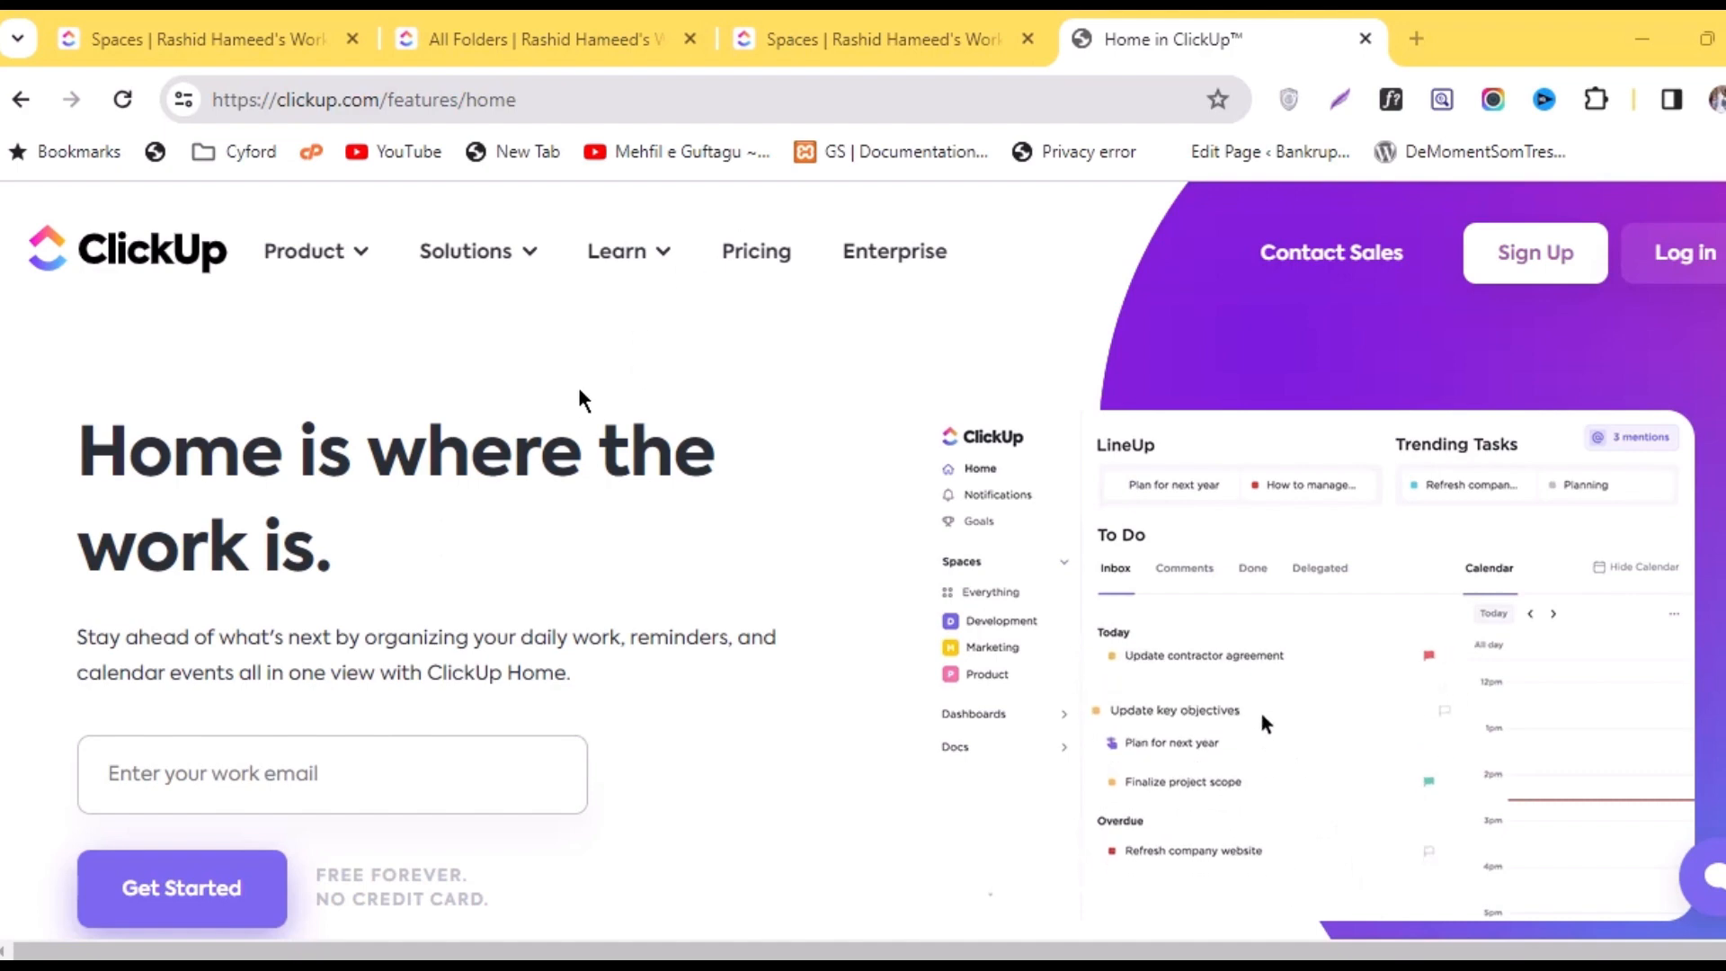
Switch to the ClickUp workspace's All Spaces page and start a new Space named "My Web Projects"
click(838, 35)
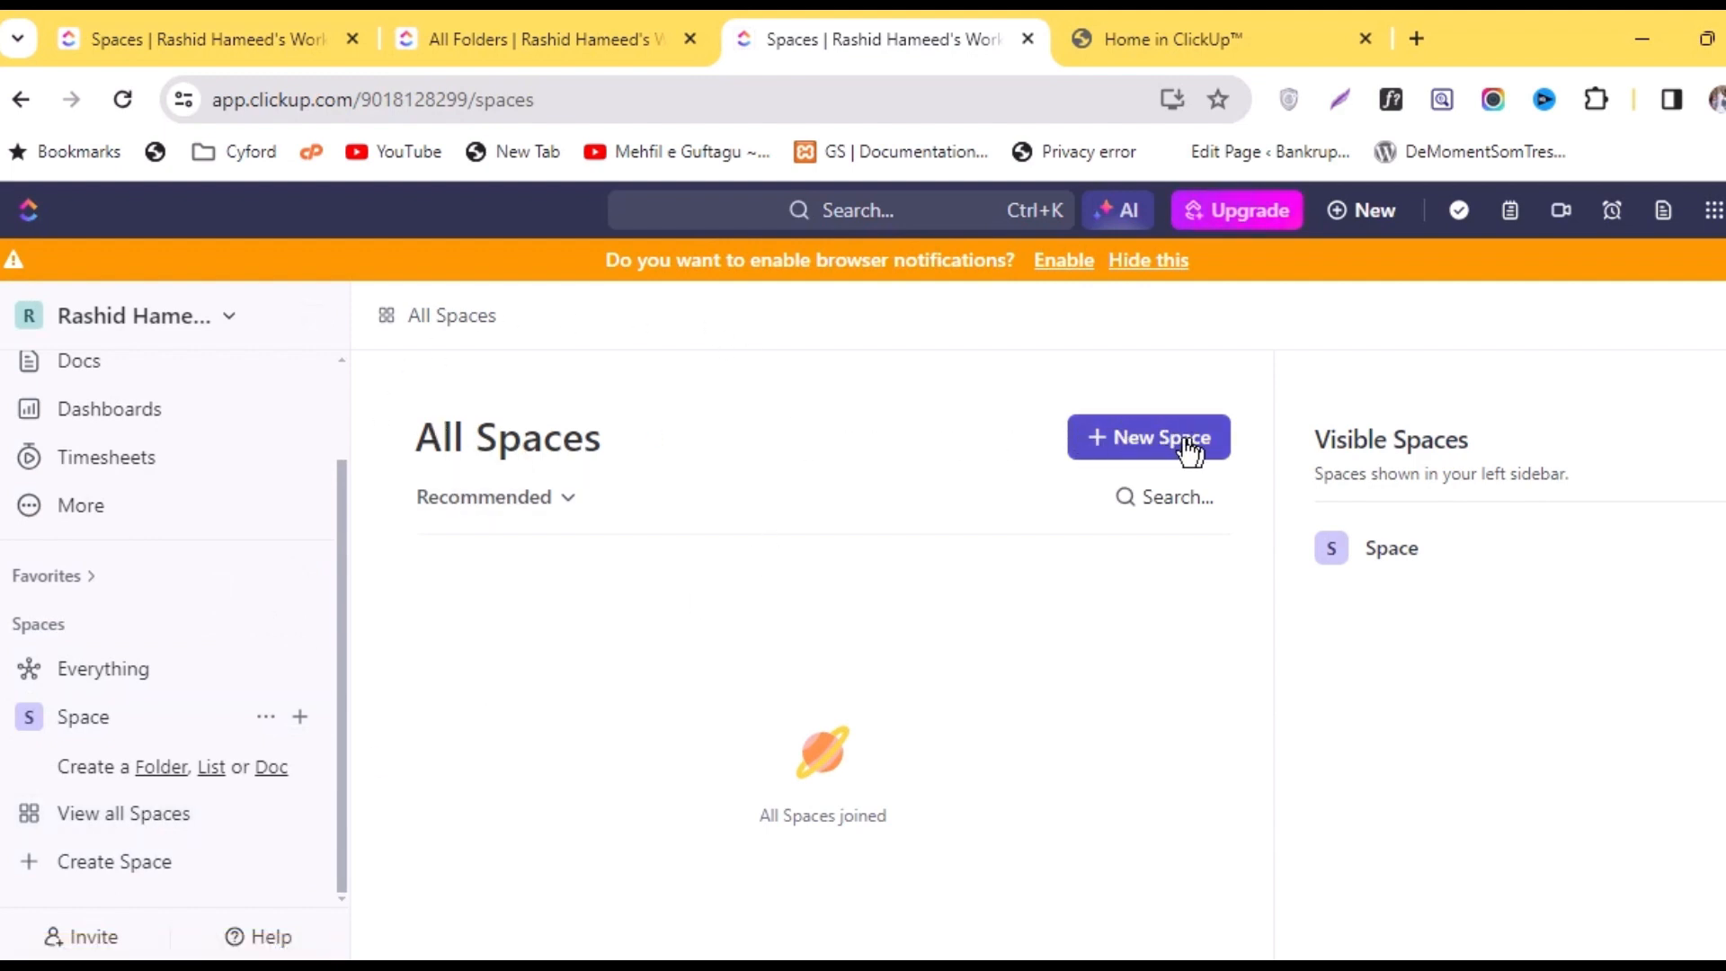
click(1107, 450)
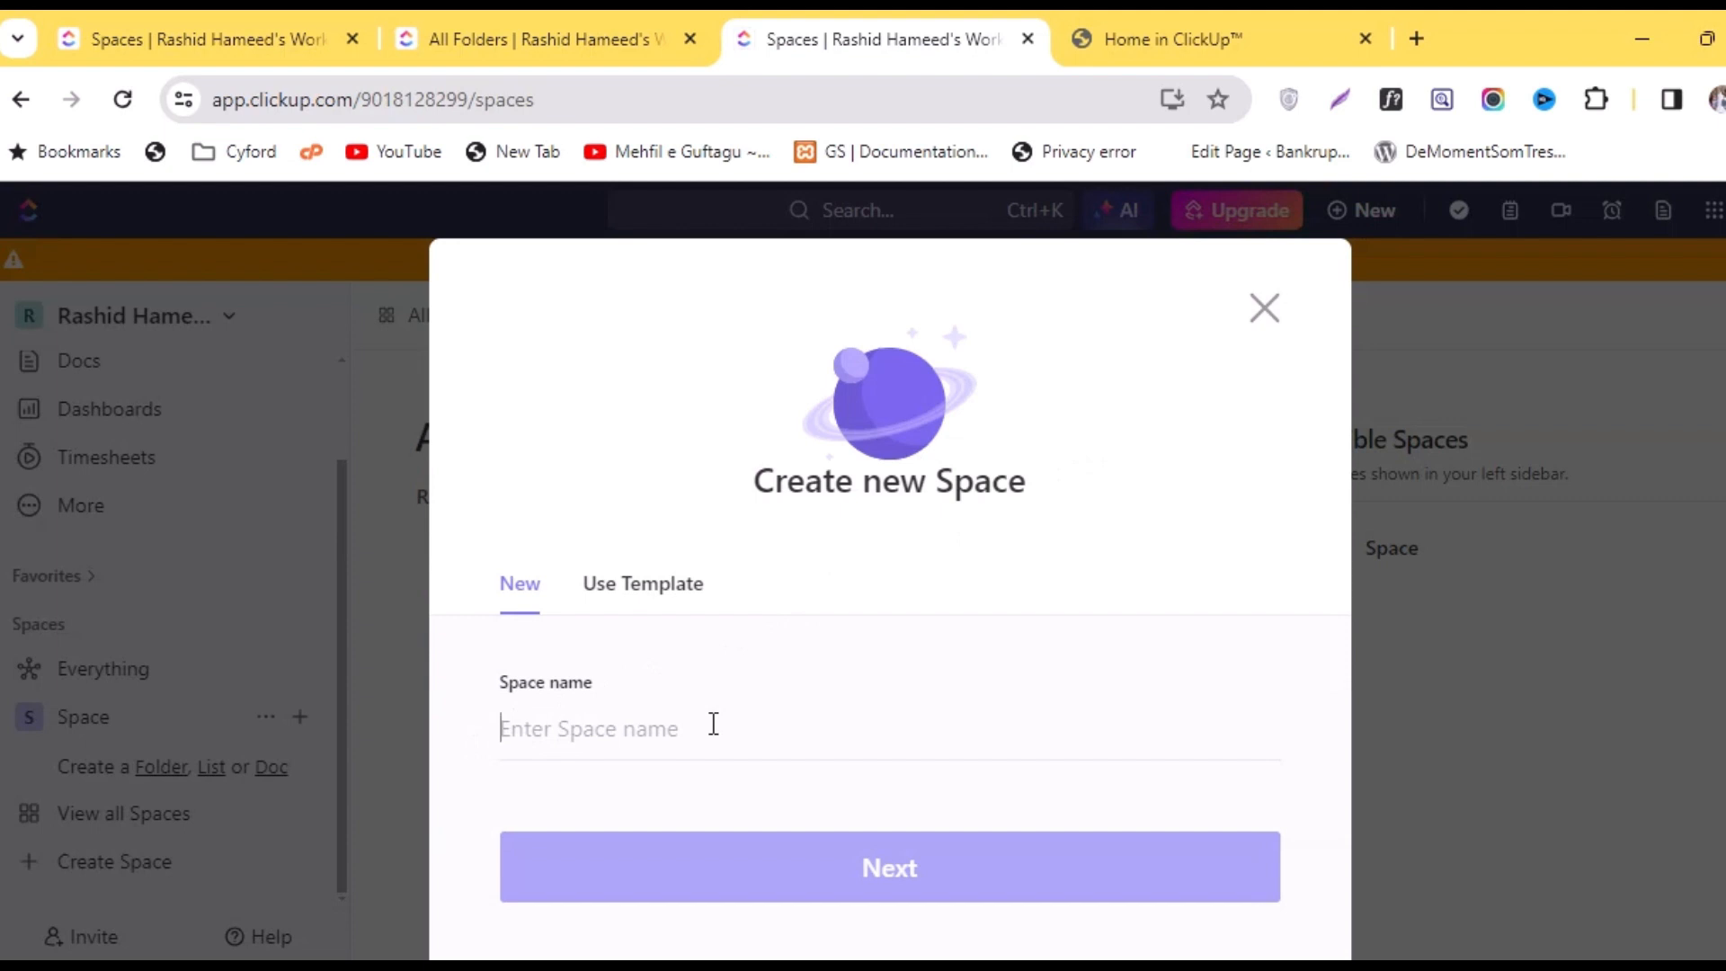
text(My Web Proj)
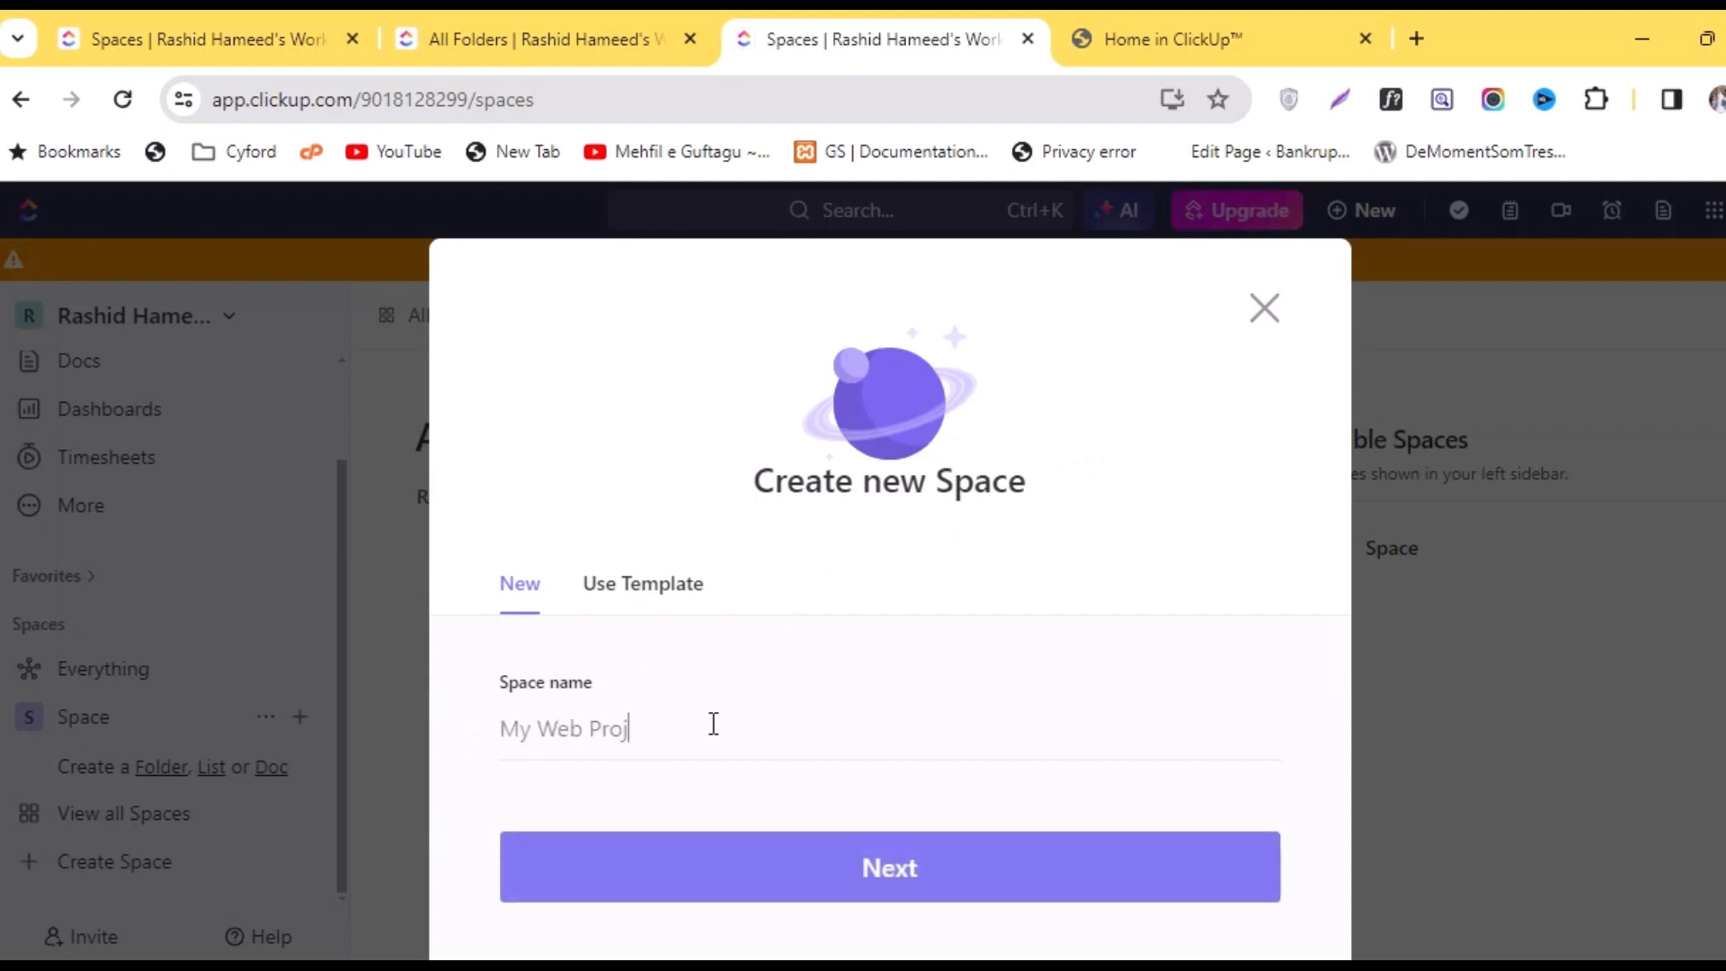
text(ects)
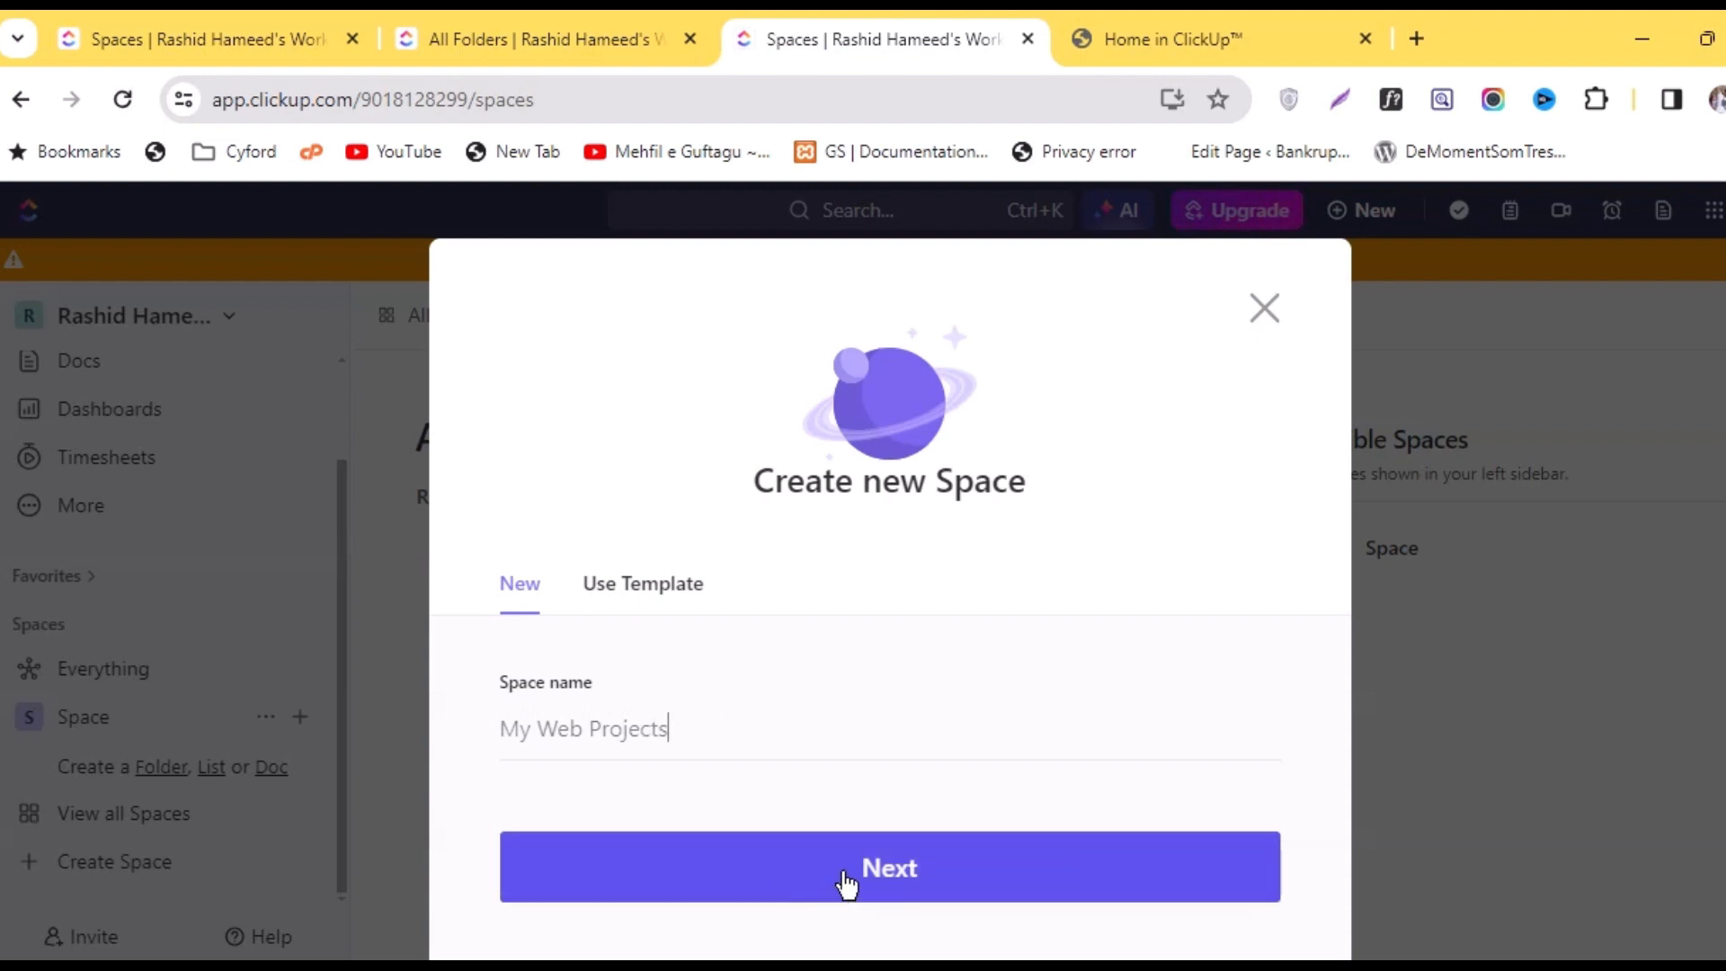
click(850, 877)
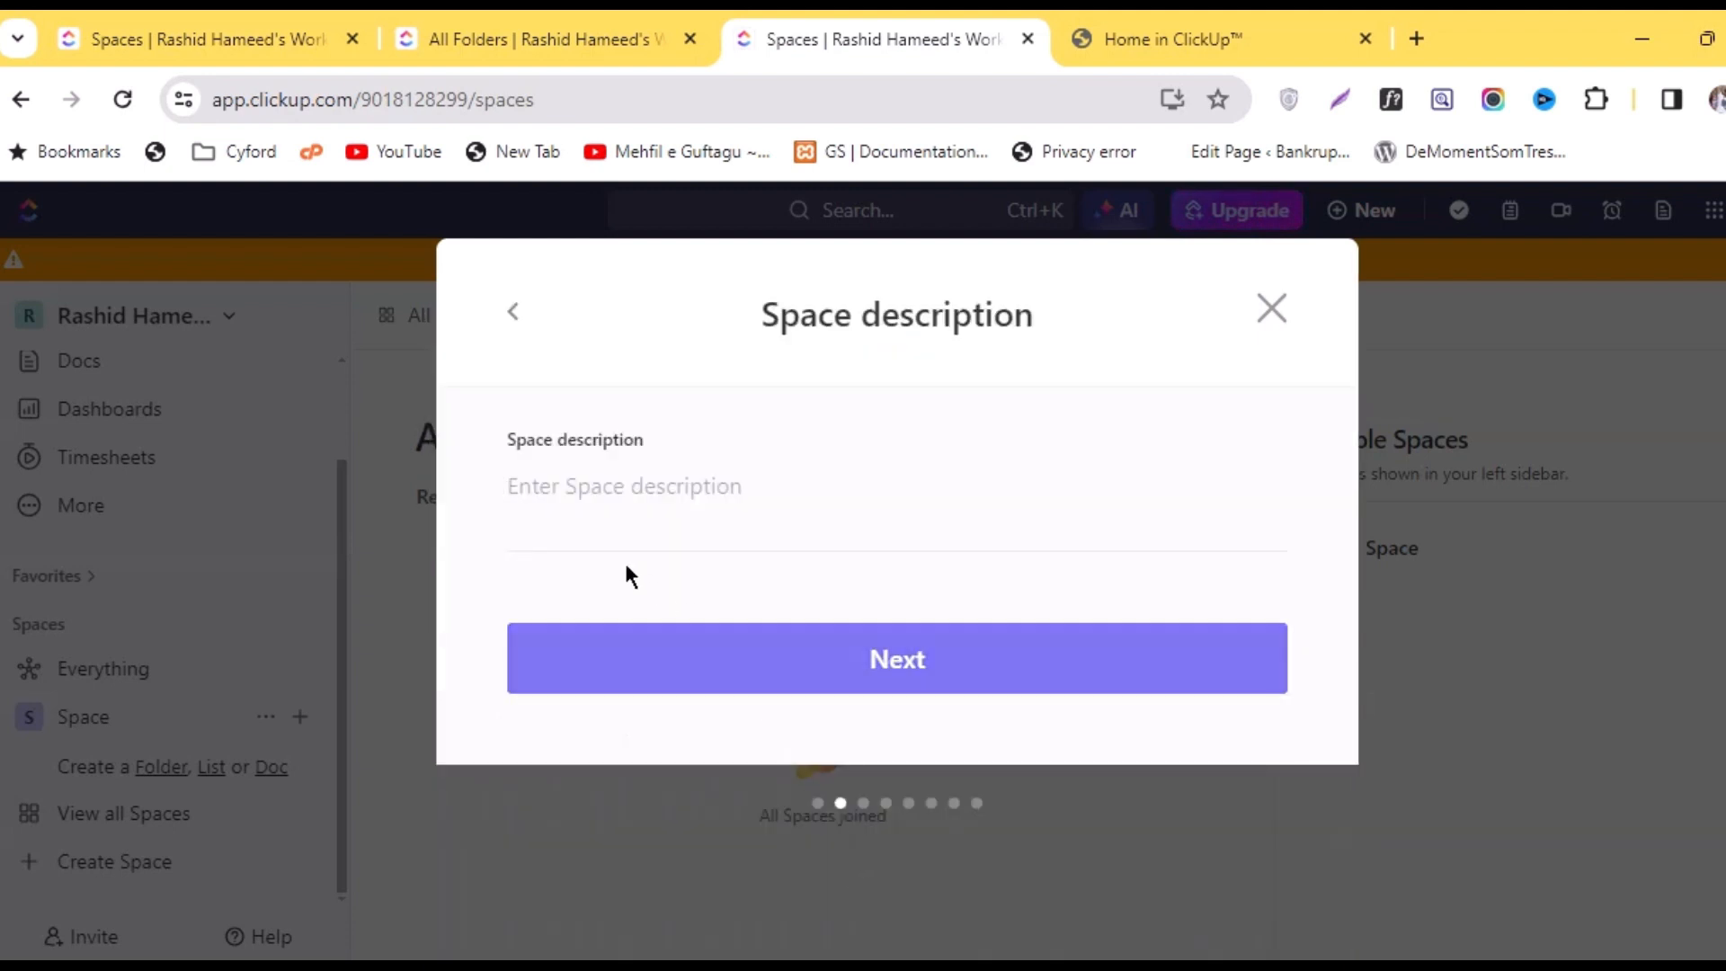
Enter the Space description "I will track all my web projects in this workspace" and continue
text(I will t)
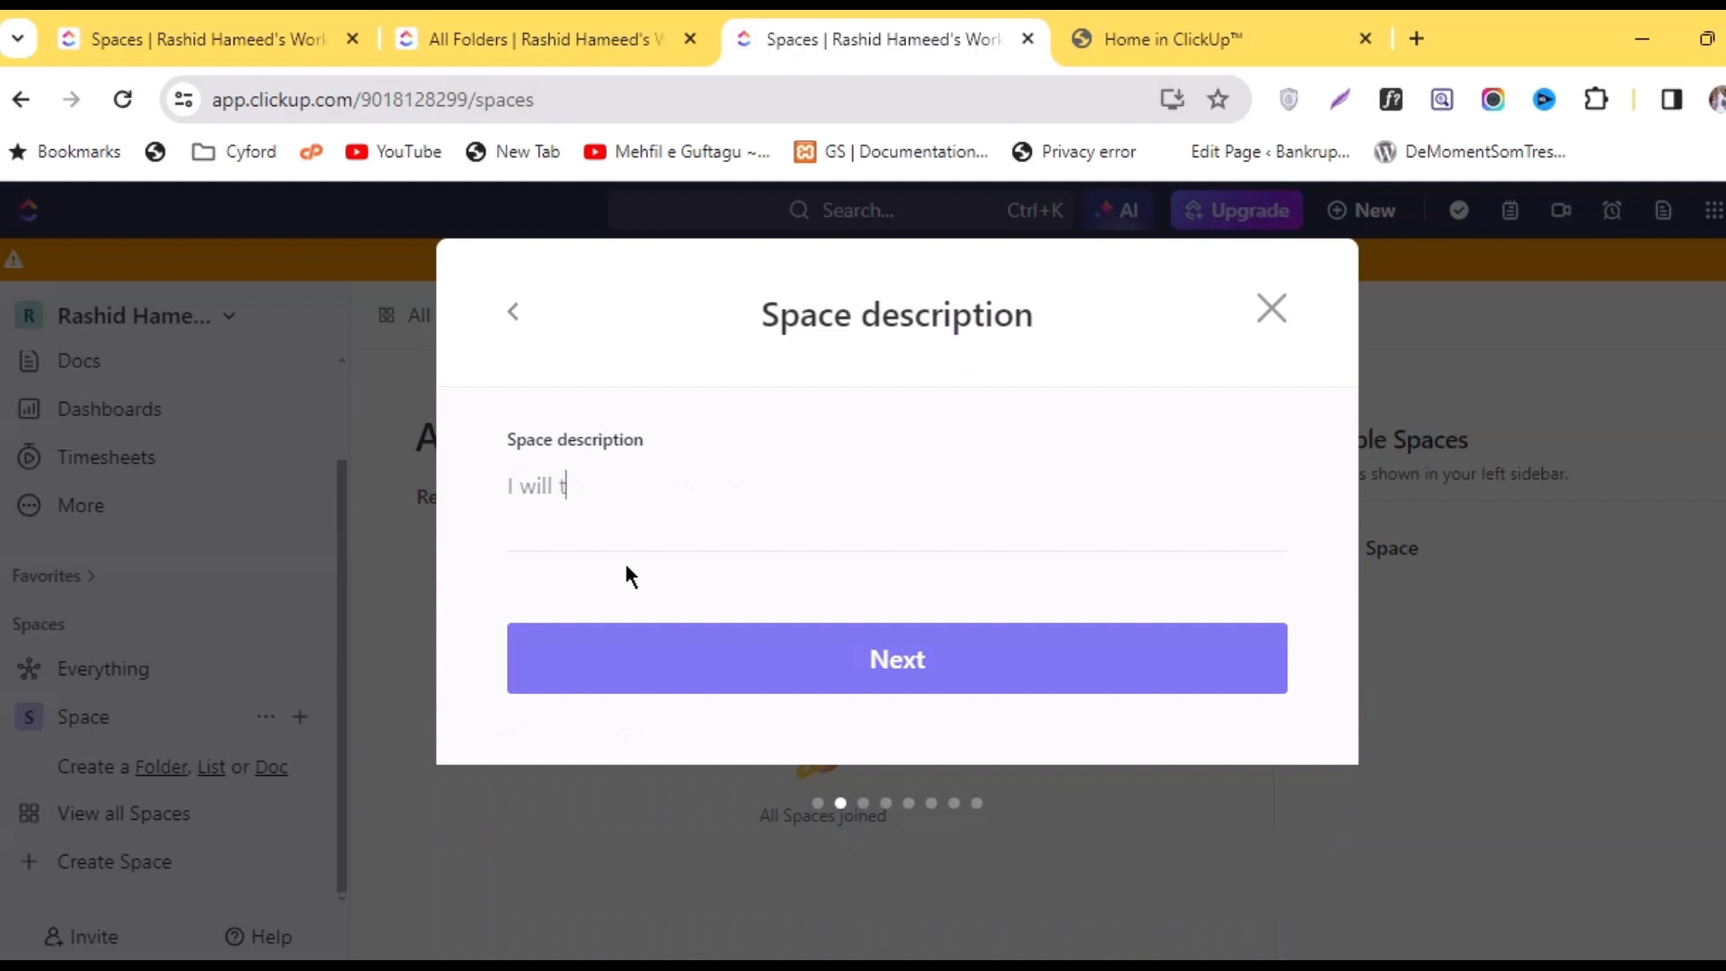
text(rack all my projects)
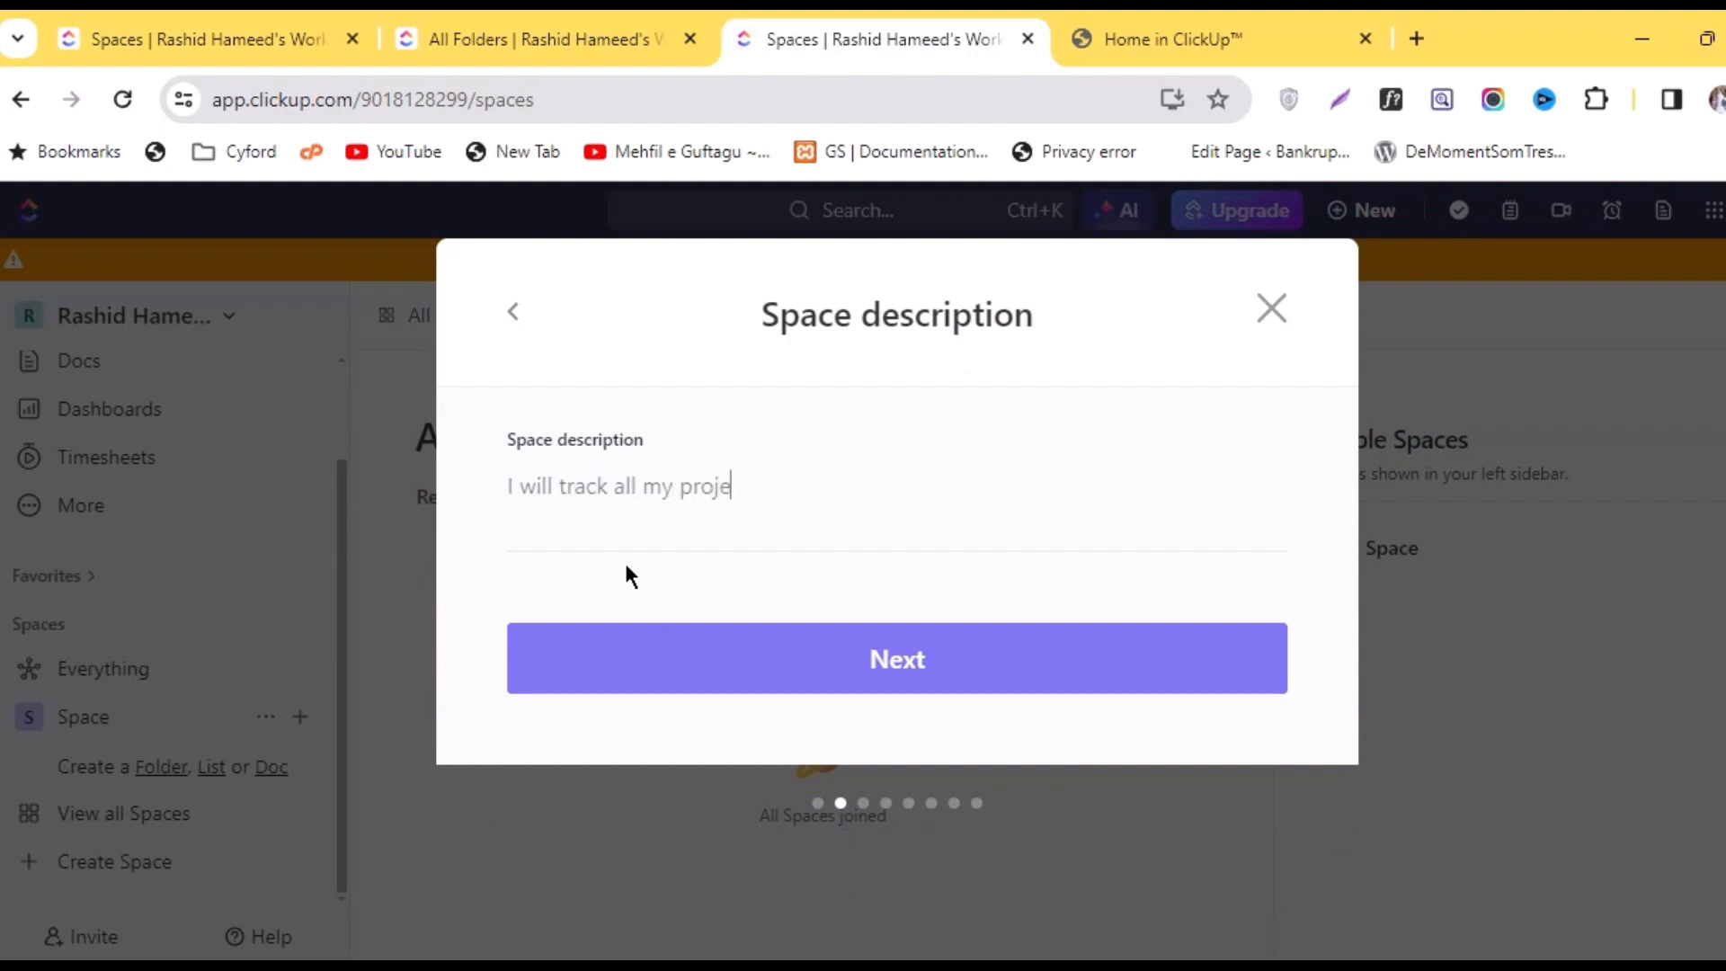
key(Left)
key(Left)
key(Left)
key(Left)
key(Left)
key(Left)
key(Left)
key(Left)
text(web)
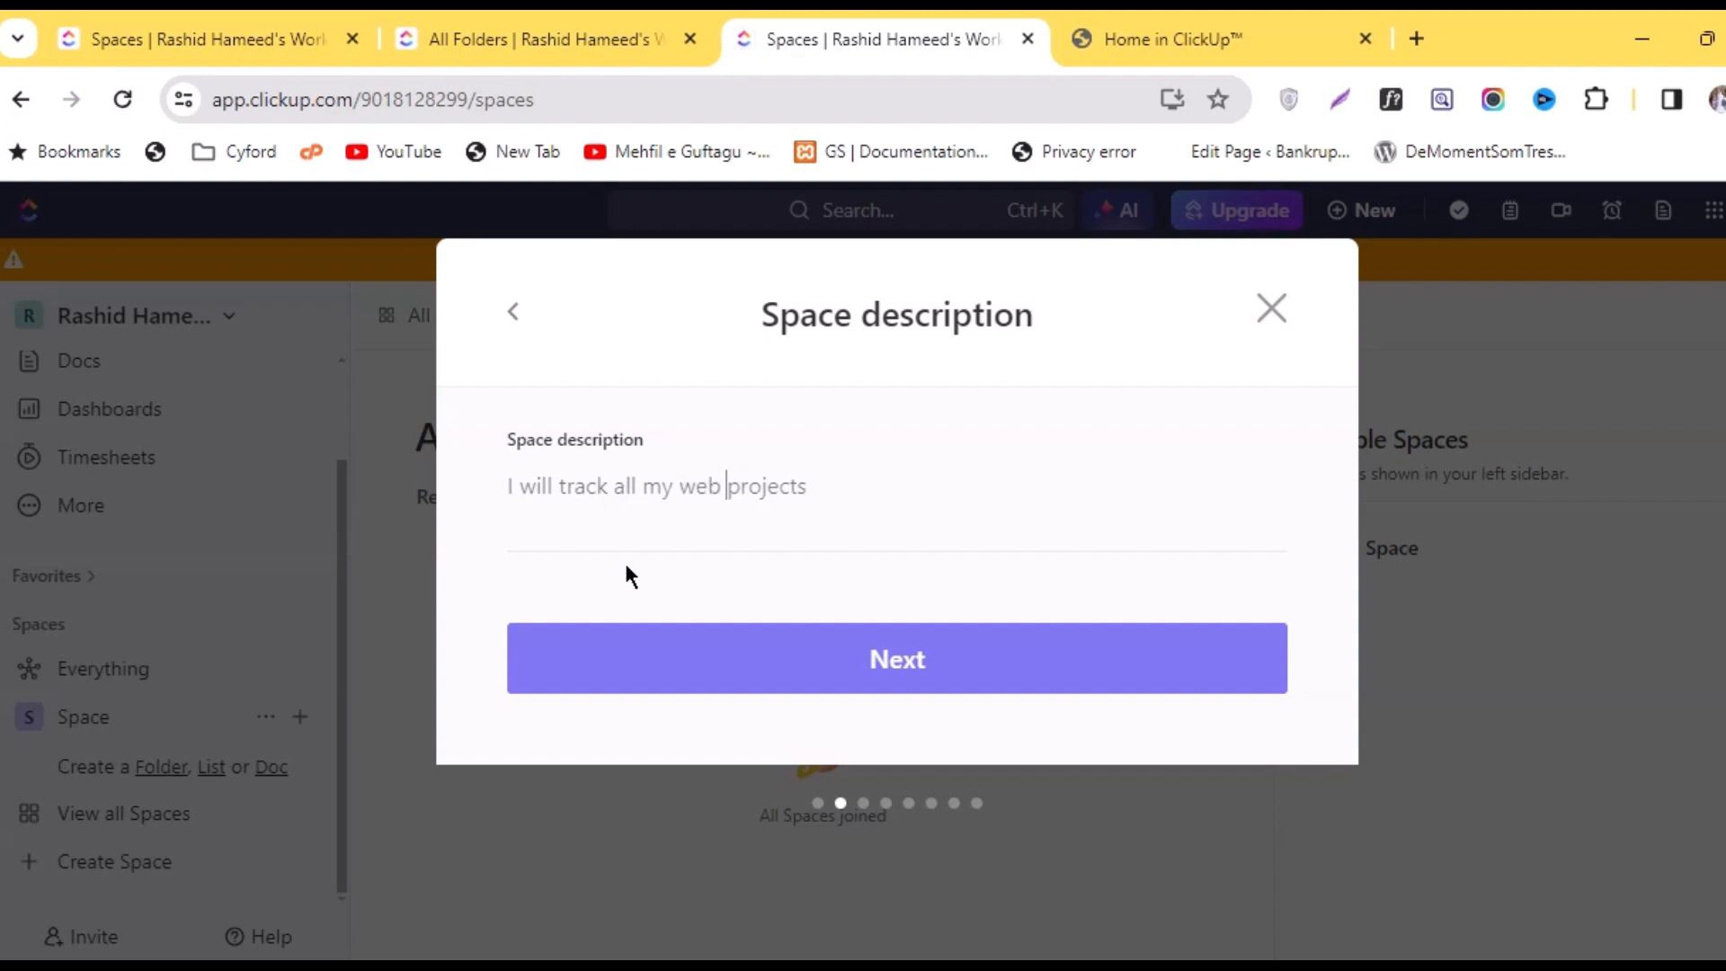
key(End)
text(in this workspa)
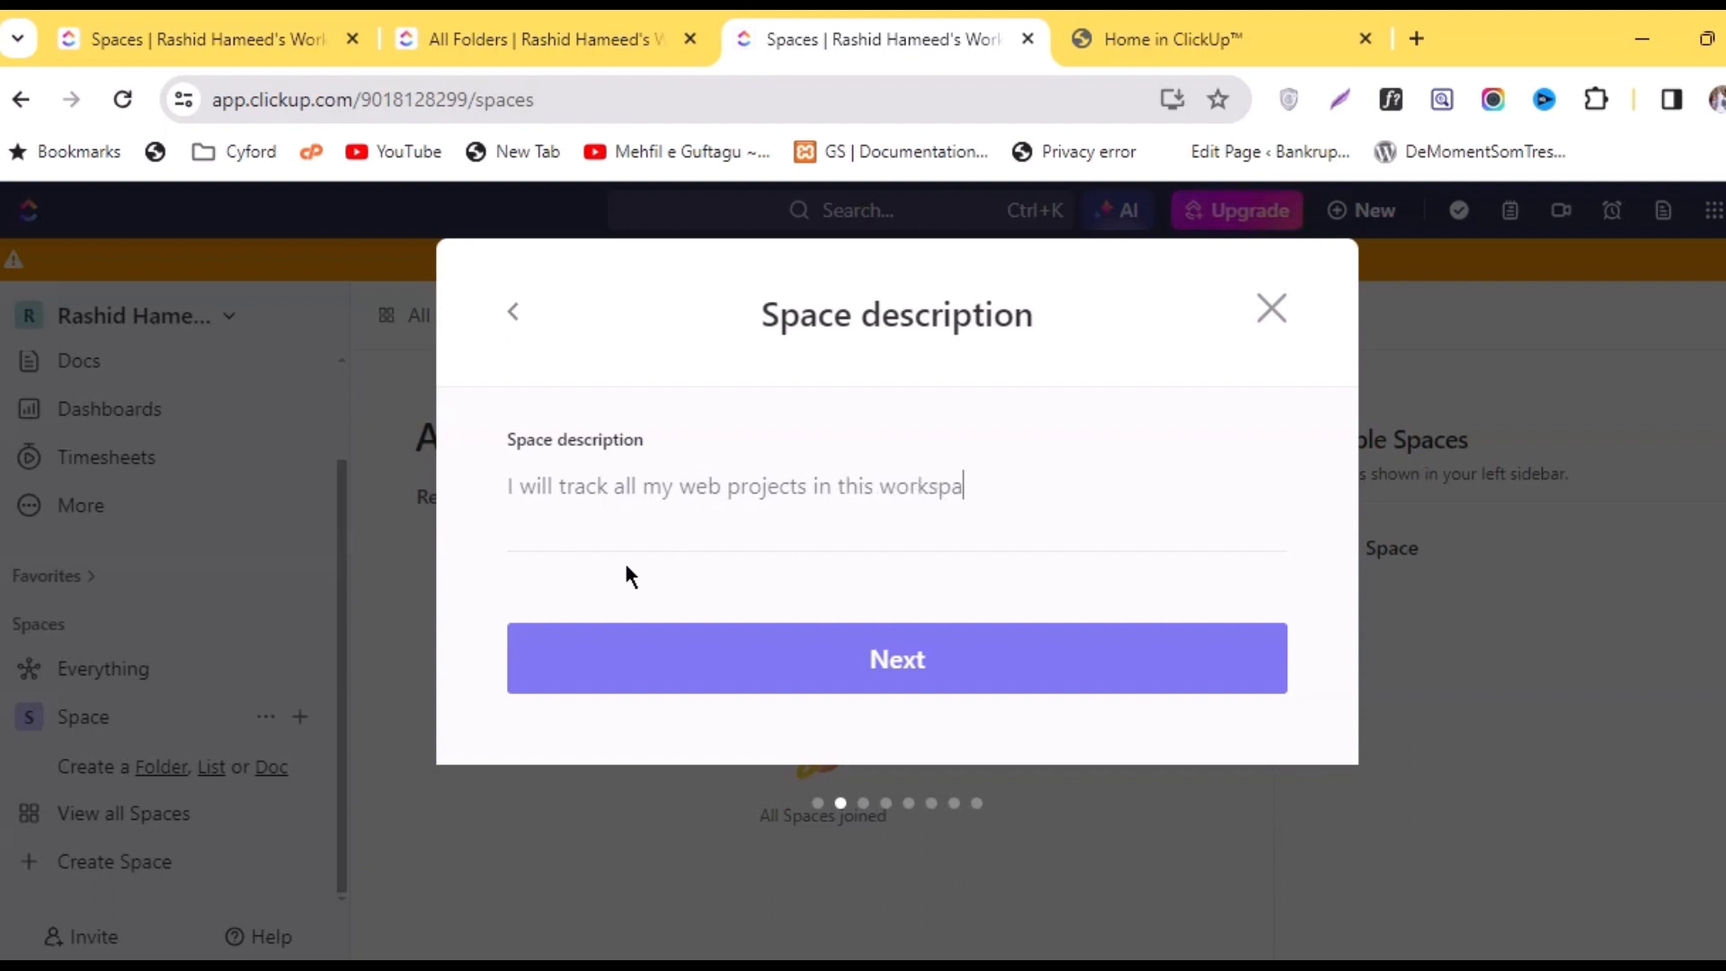
text(ce)
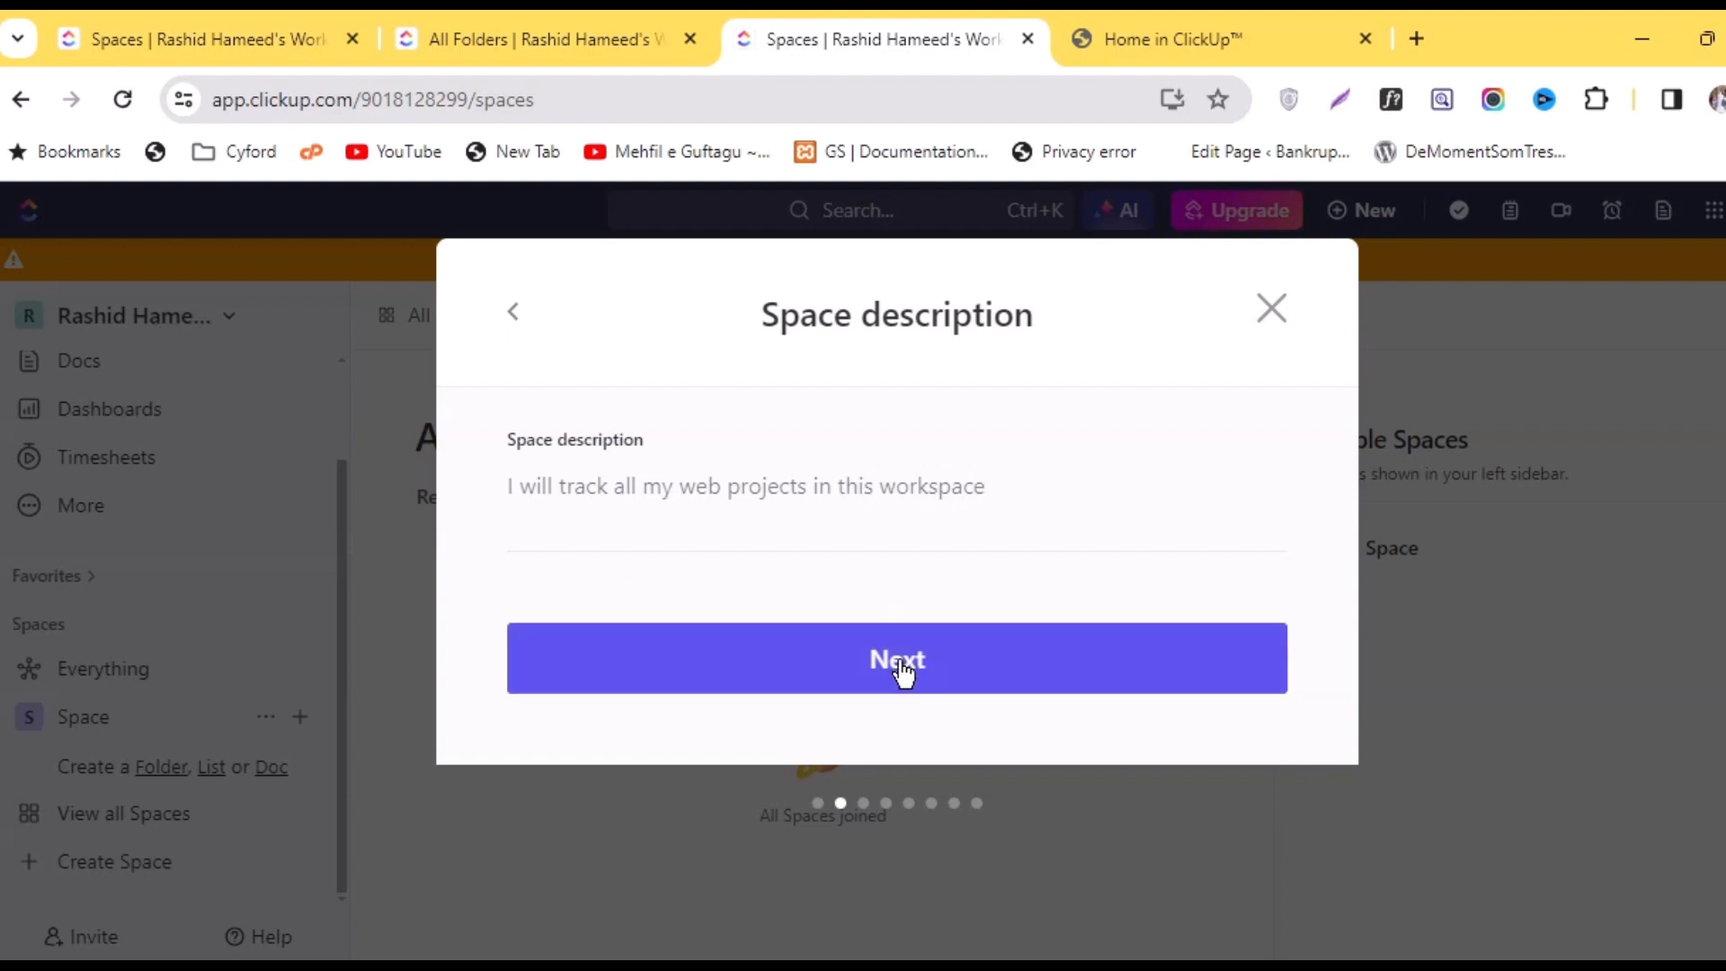
click(896, 665)
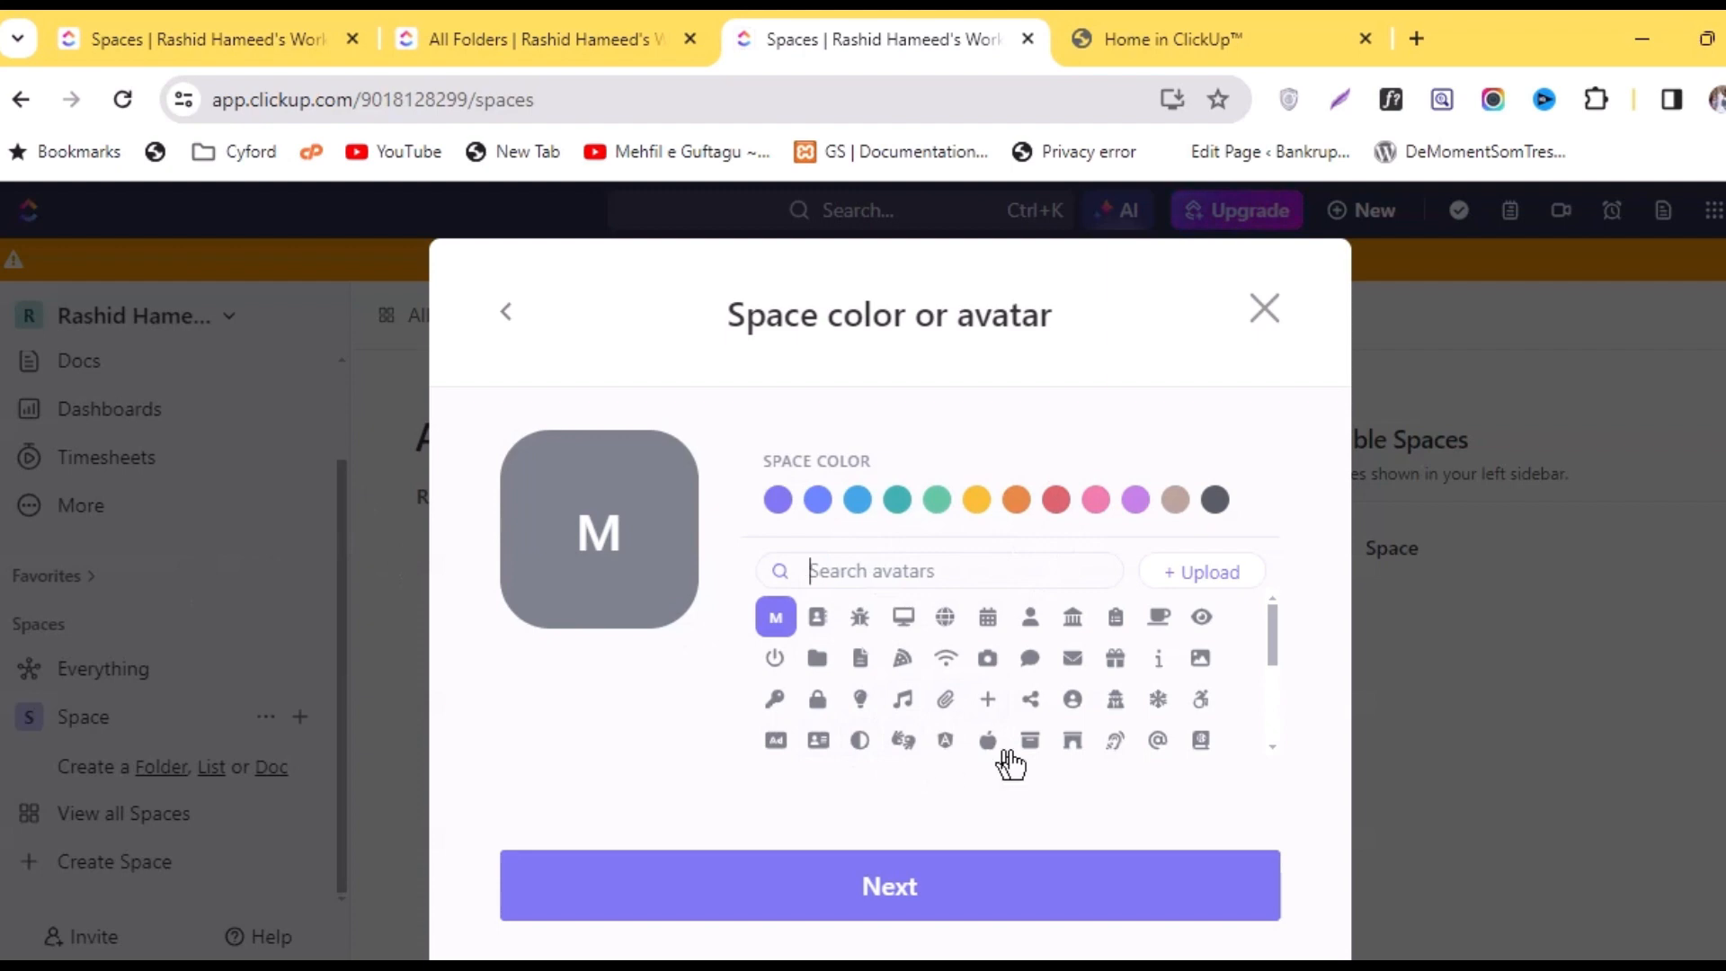
Give the Space a coffee cup avatar and the orange color, and continue to the sharing options
click(1164, 627)
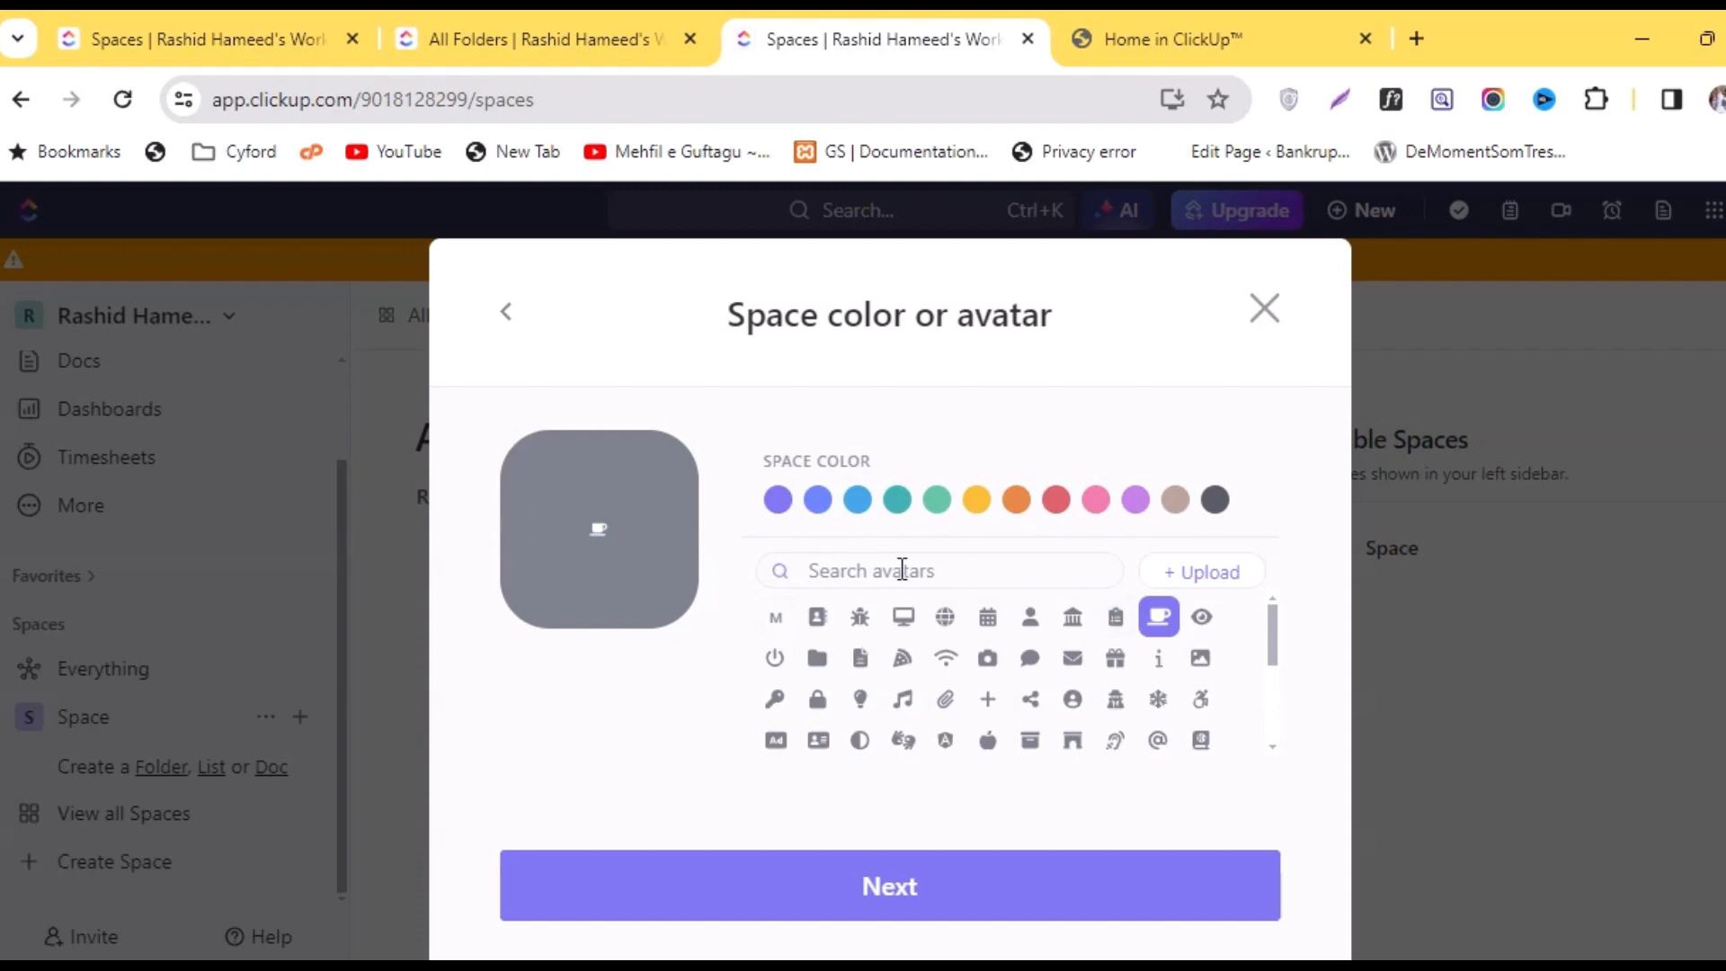
click(1015, 500)
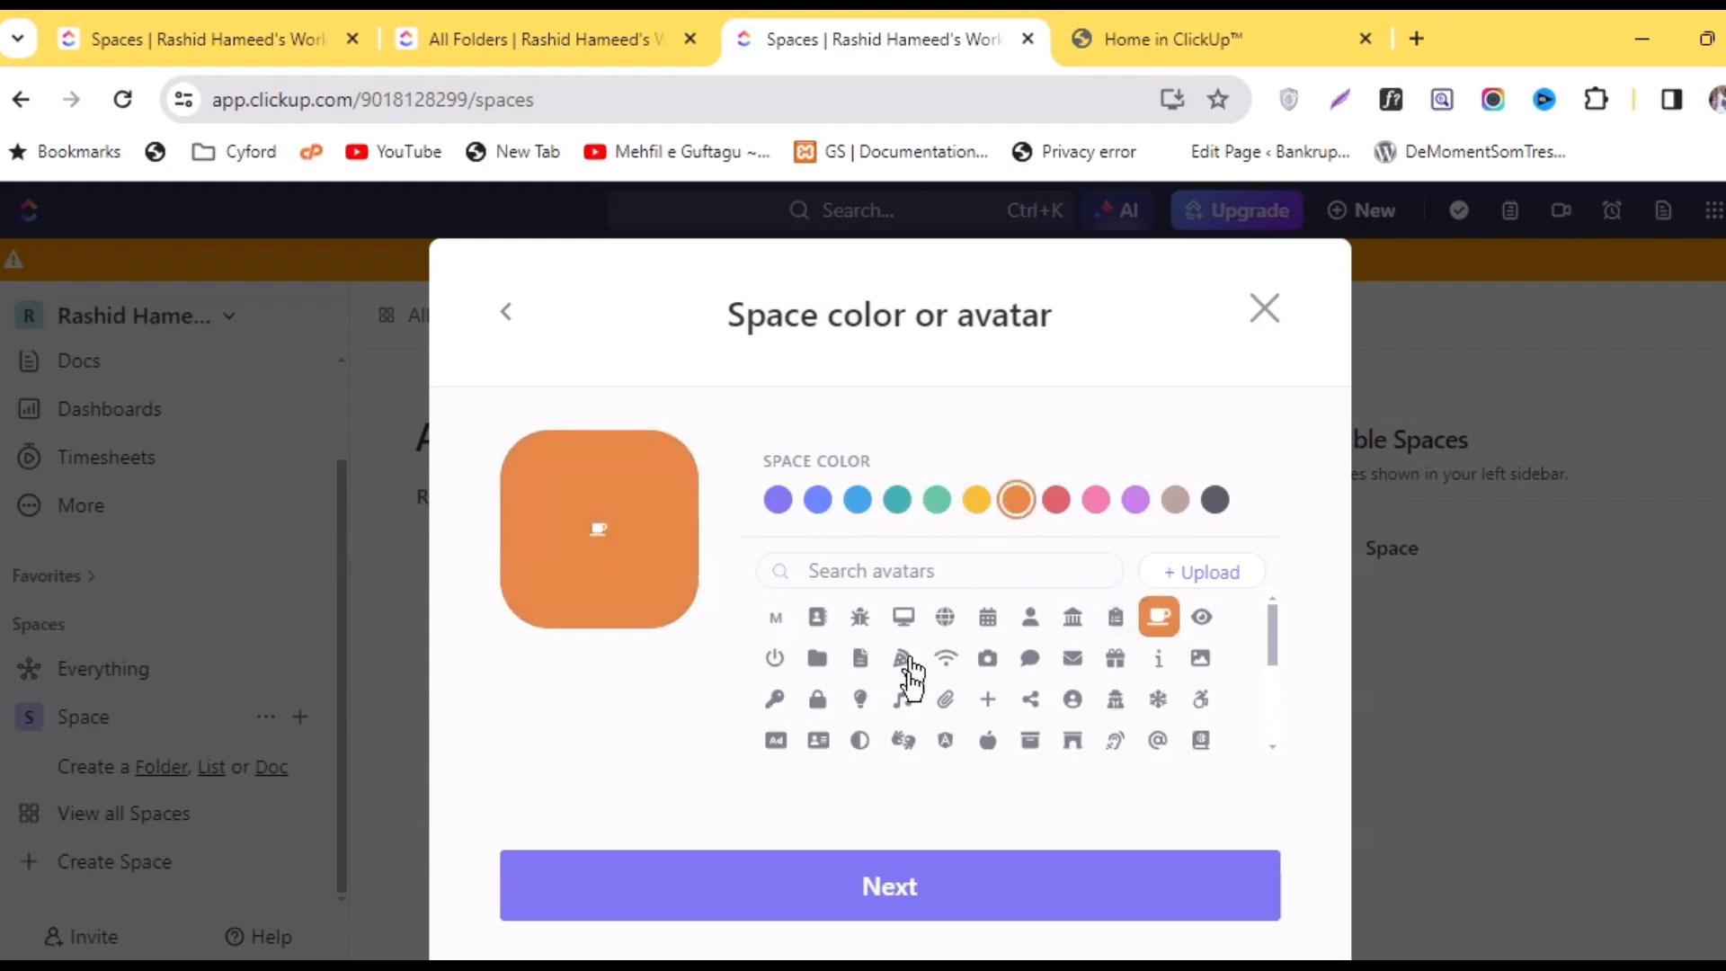
click(857, 897)
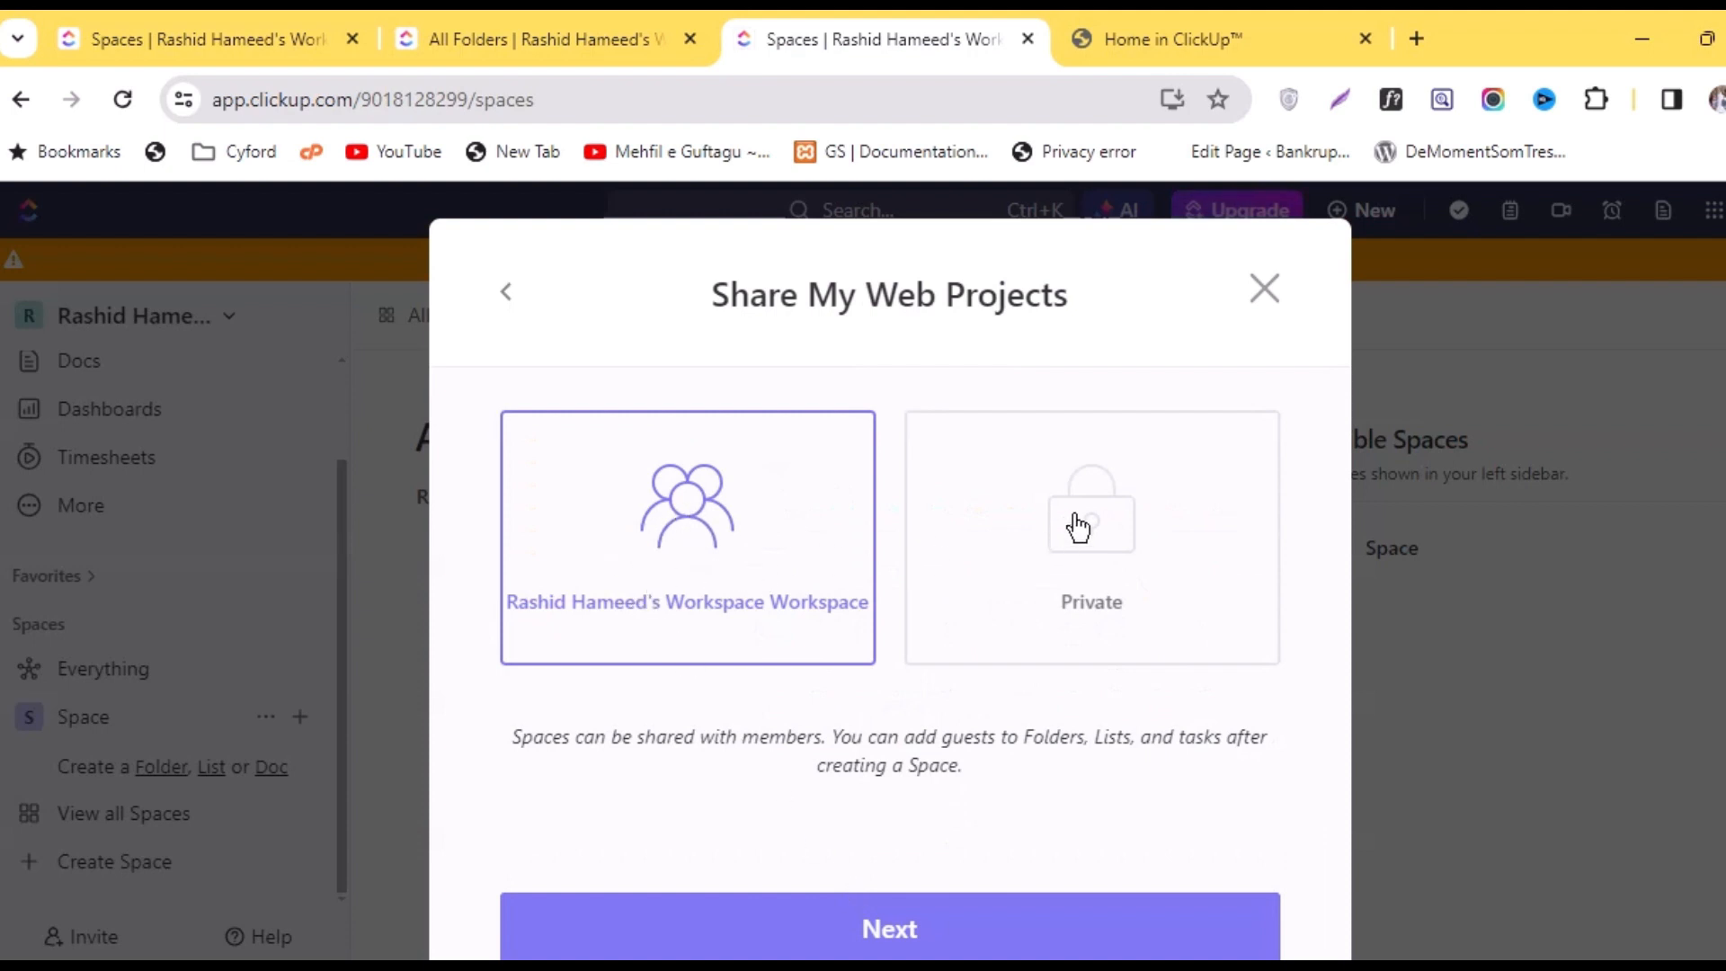
Share the Space with the whole workspace and accept the default TO DO and COMPLETE task statuses
scroll(1074, 527, down, 2)
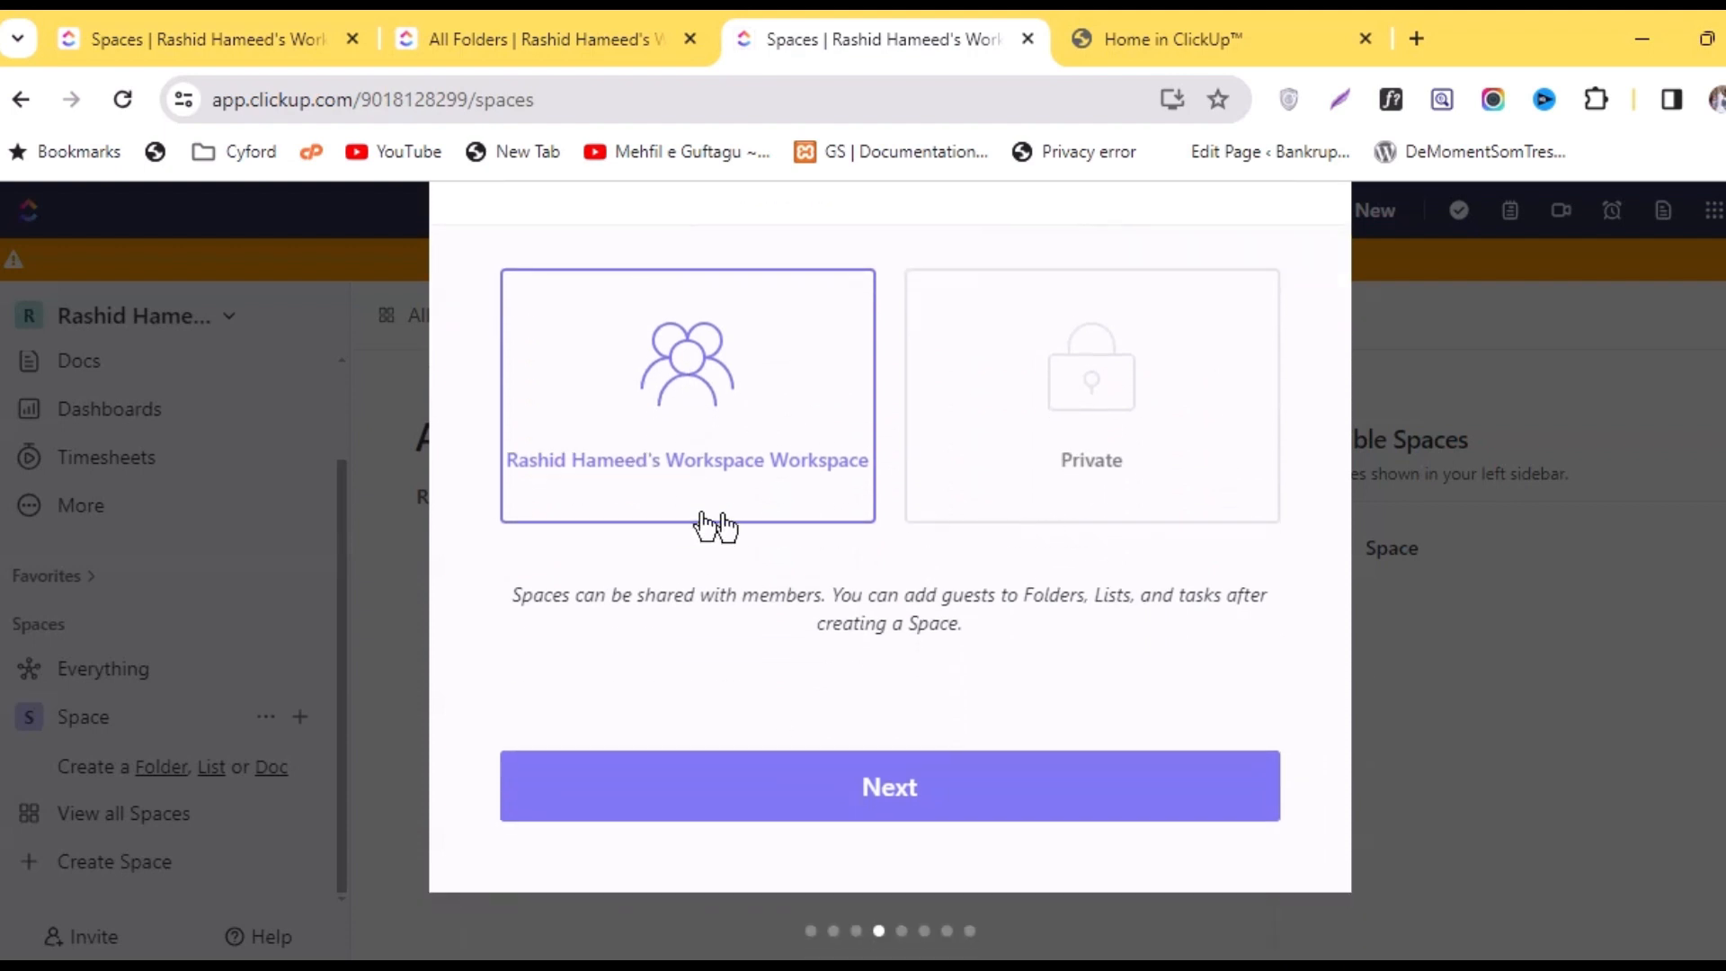
click(919, 795)
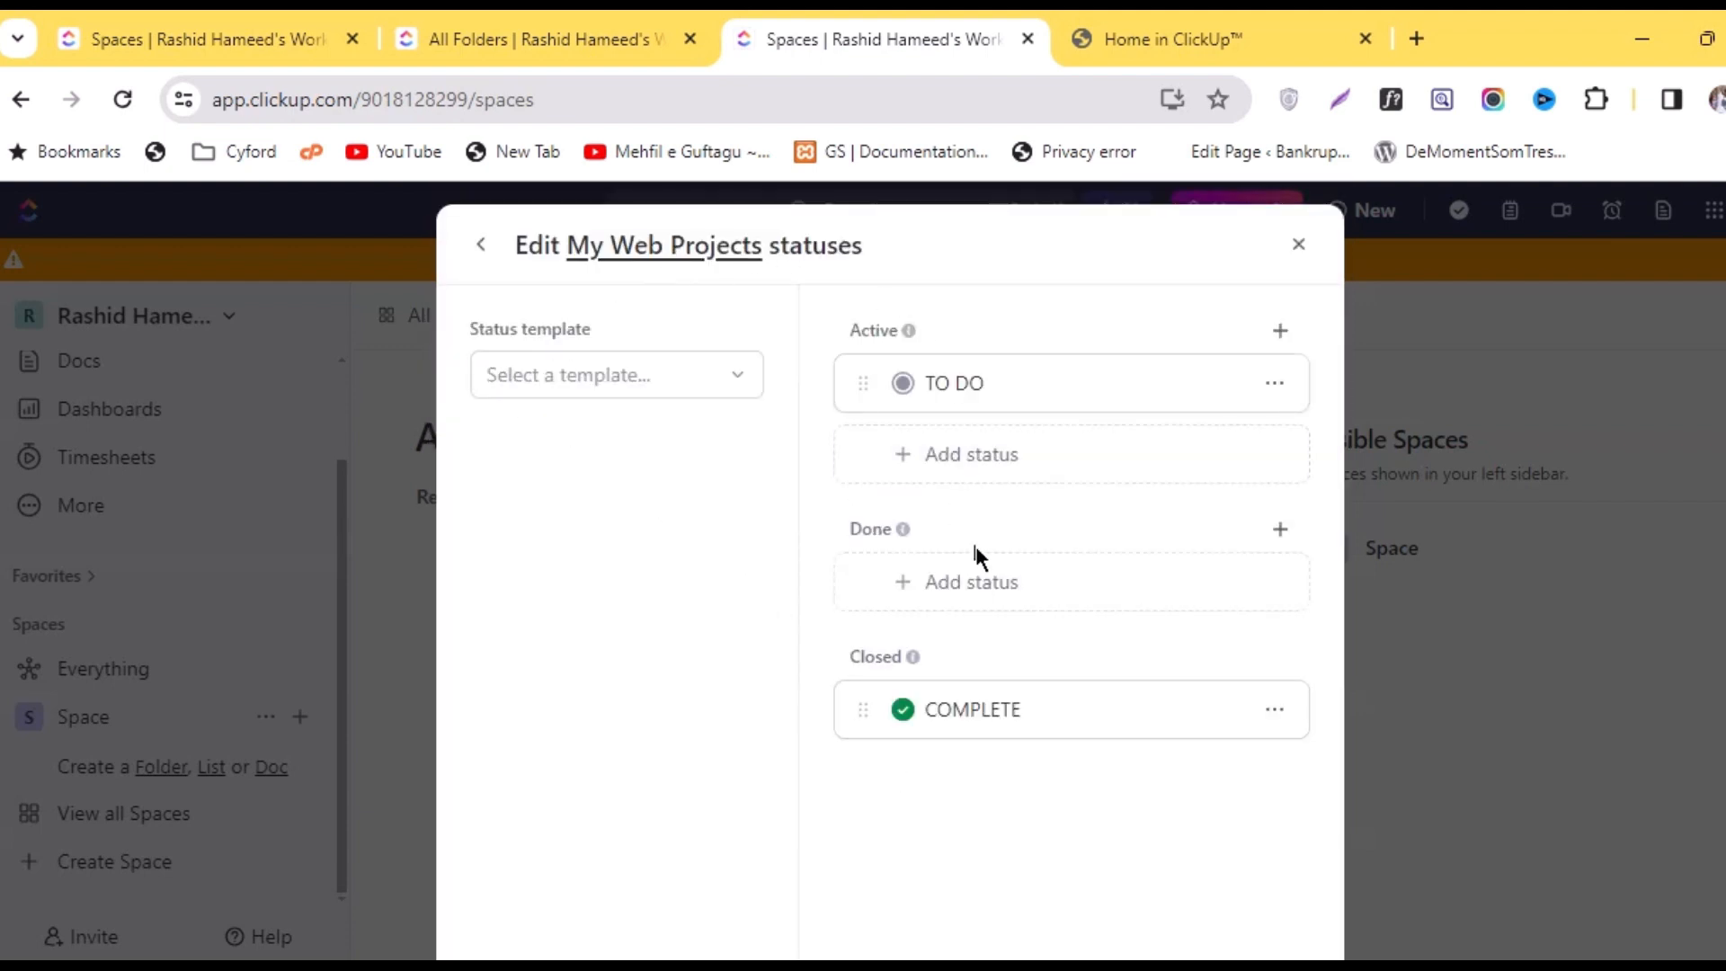
scroll(978, 562, down, 3)
scroll(987, 615, up, 3)
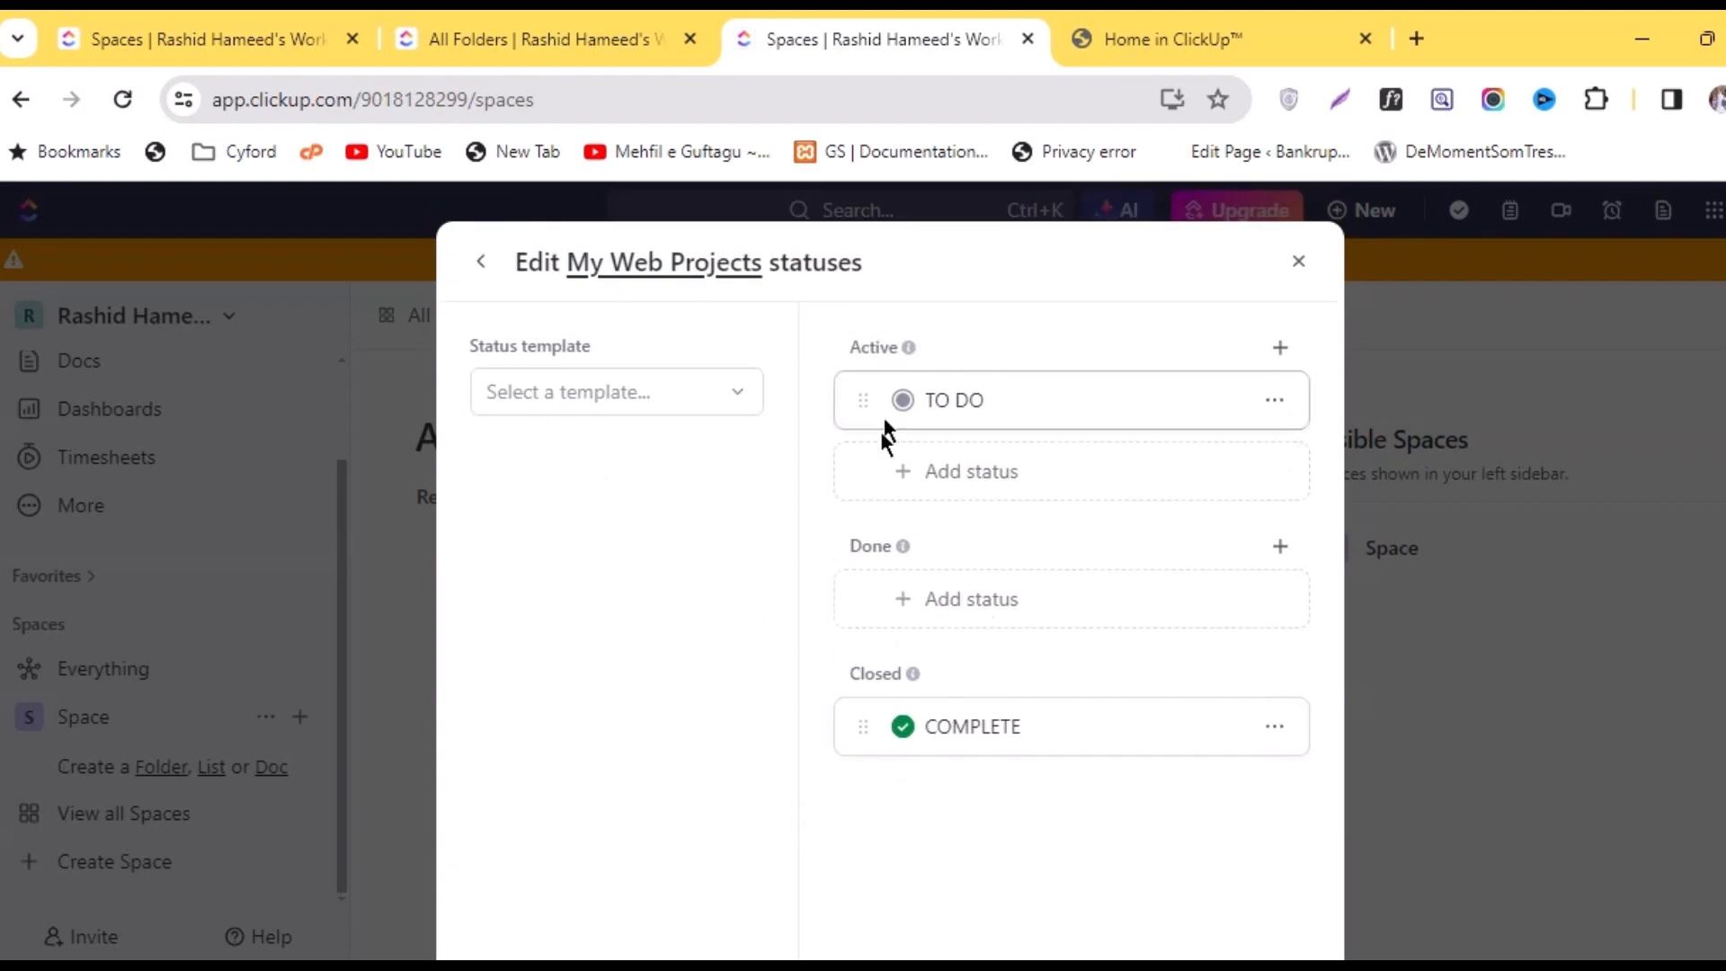
scroll(955, 616, down, 3)
click(1270, 854)
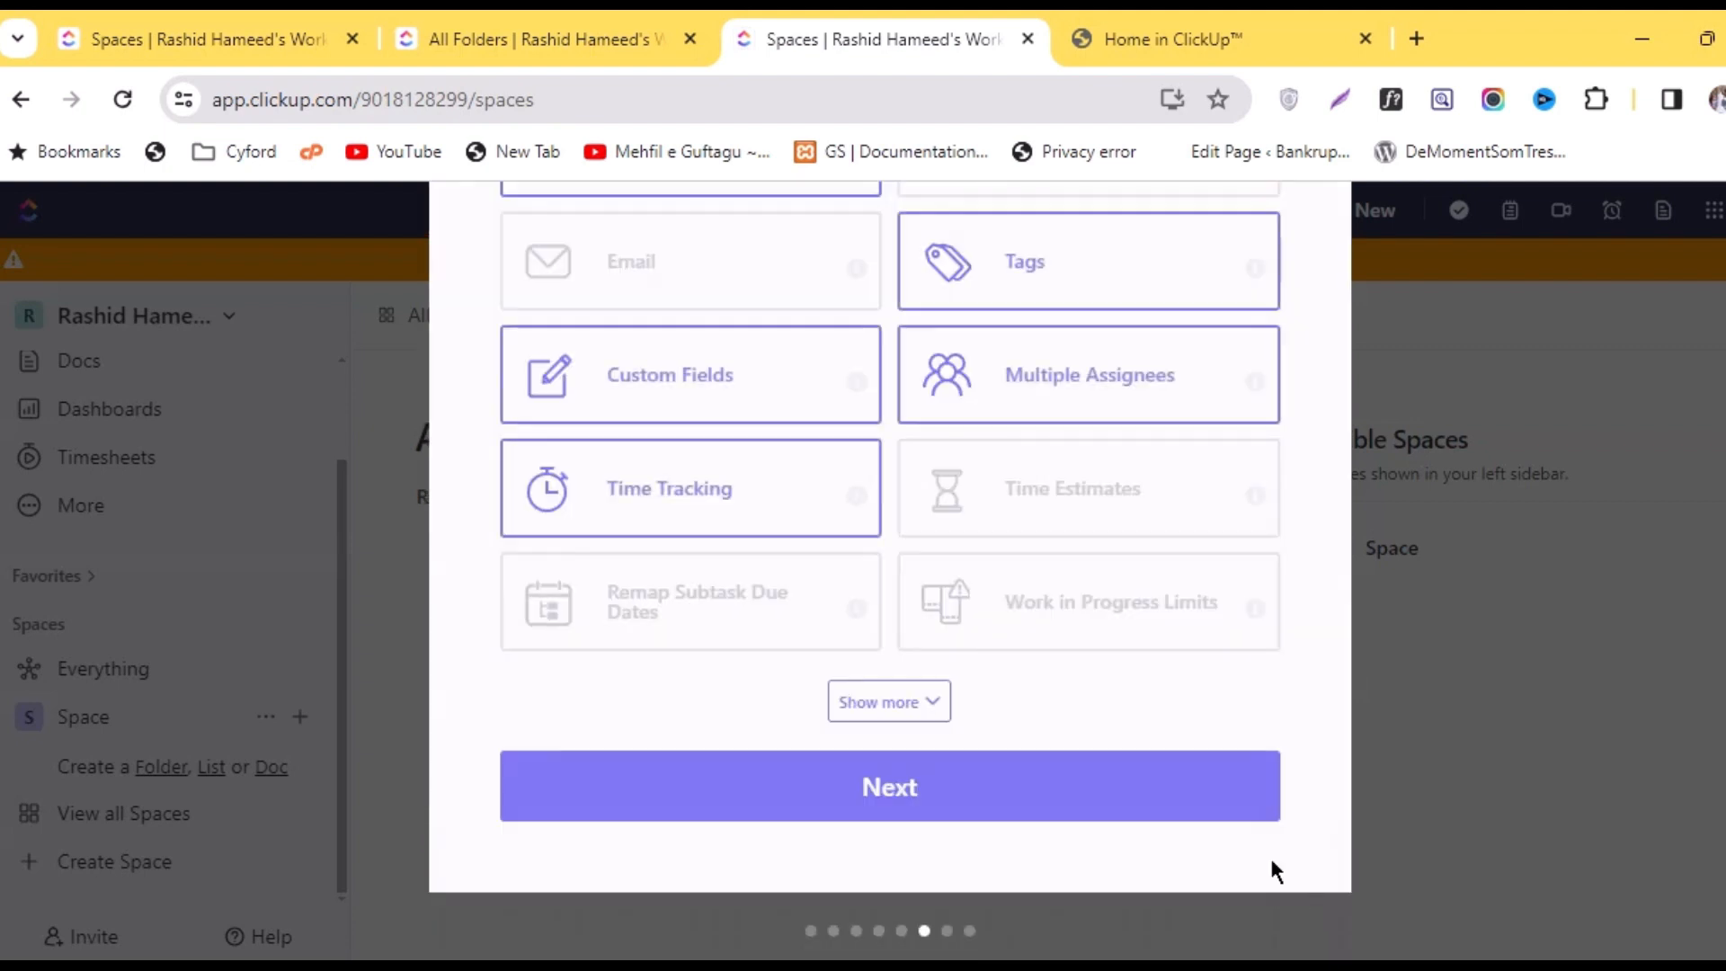
Look through the ClickApps offered for the Space and accept the default selection
scroll(693, 578, up, 5)
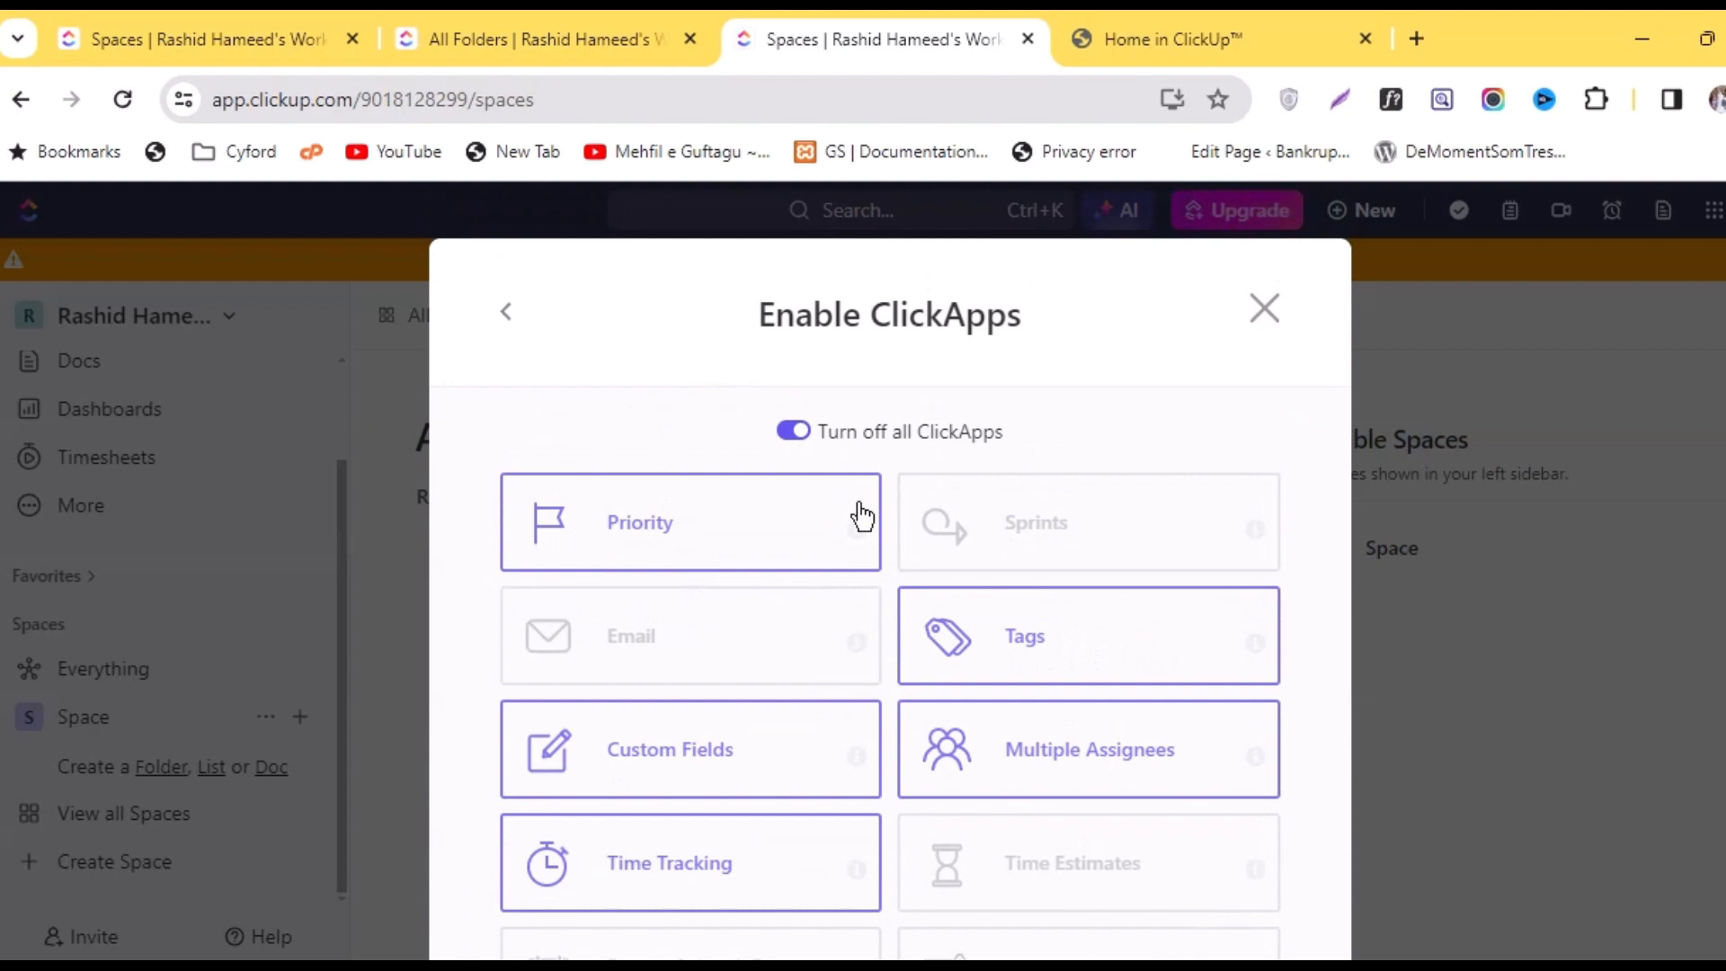
scroll(840, 514, down, 4)
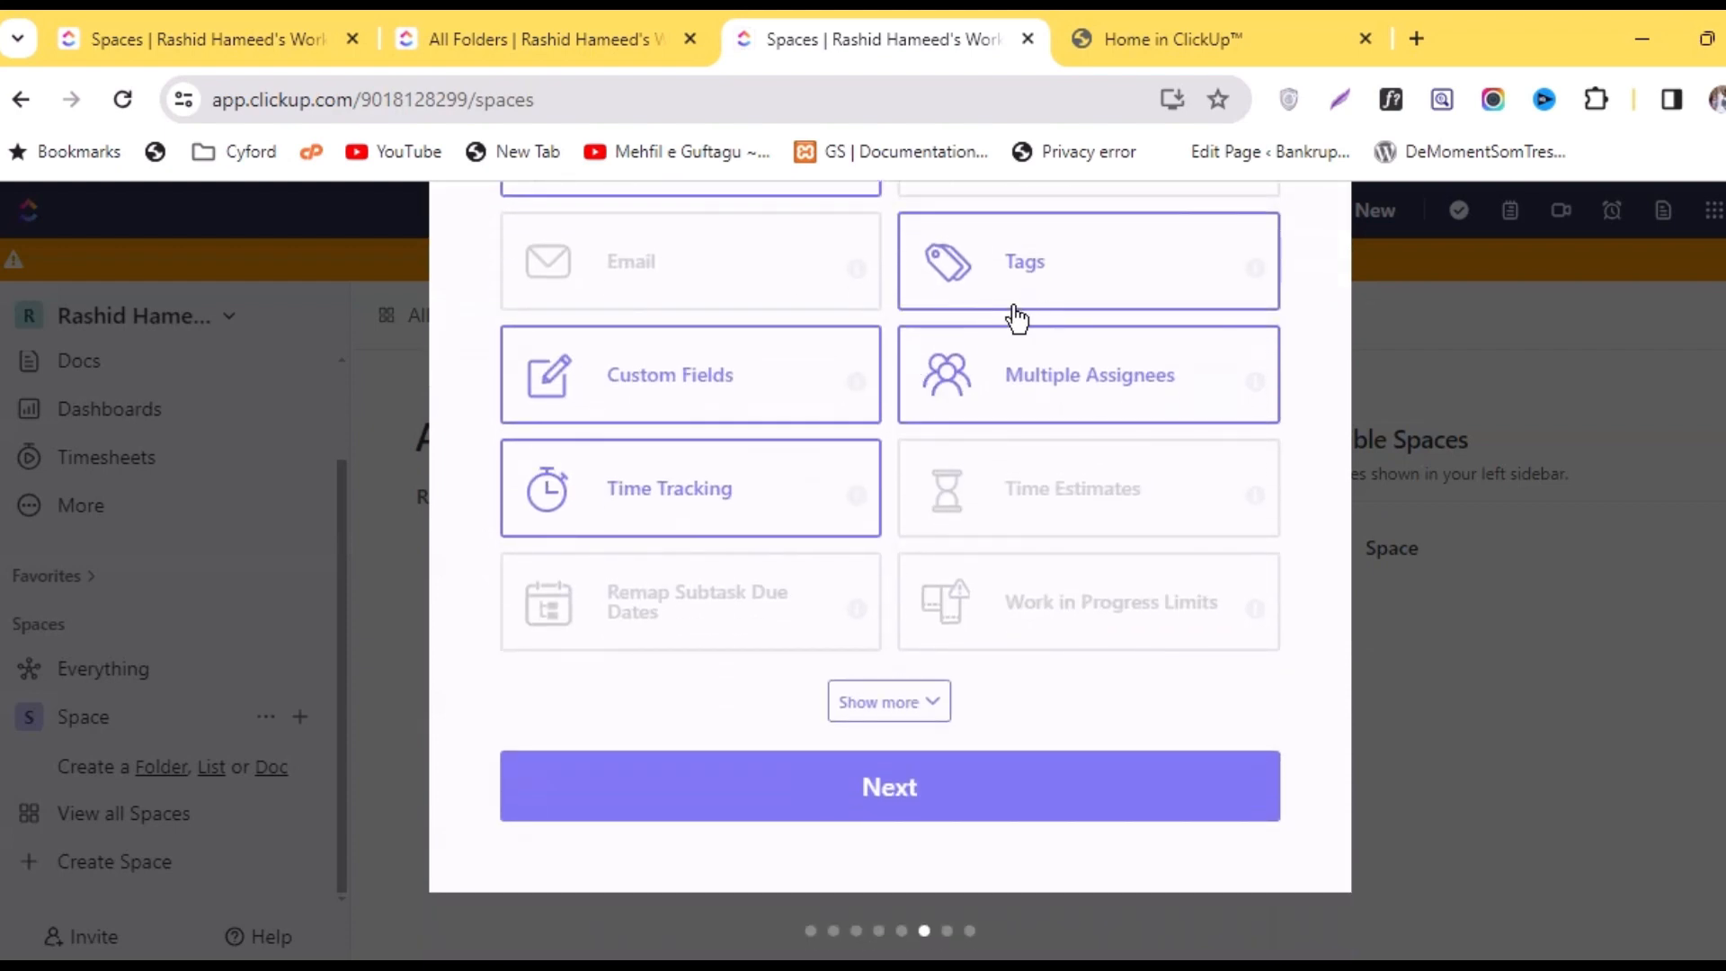
scroll(839, 716, up, 4)
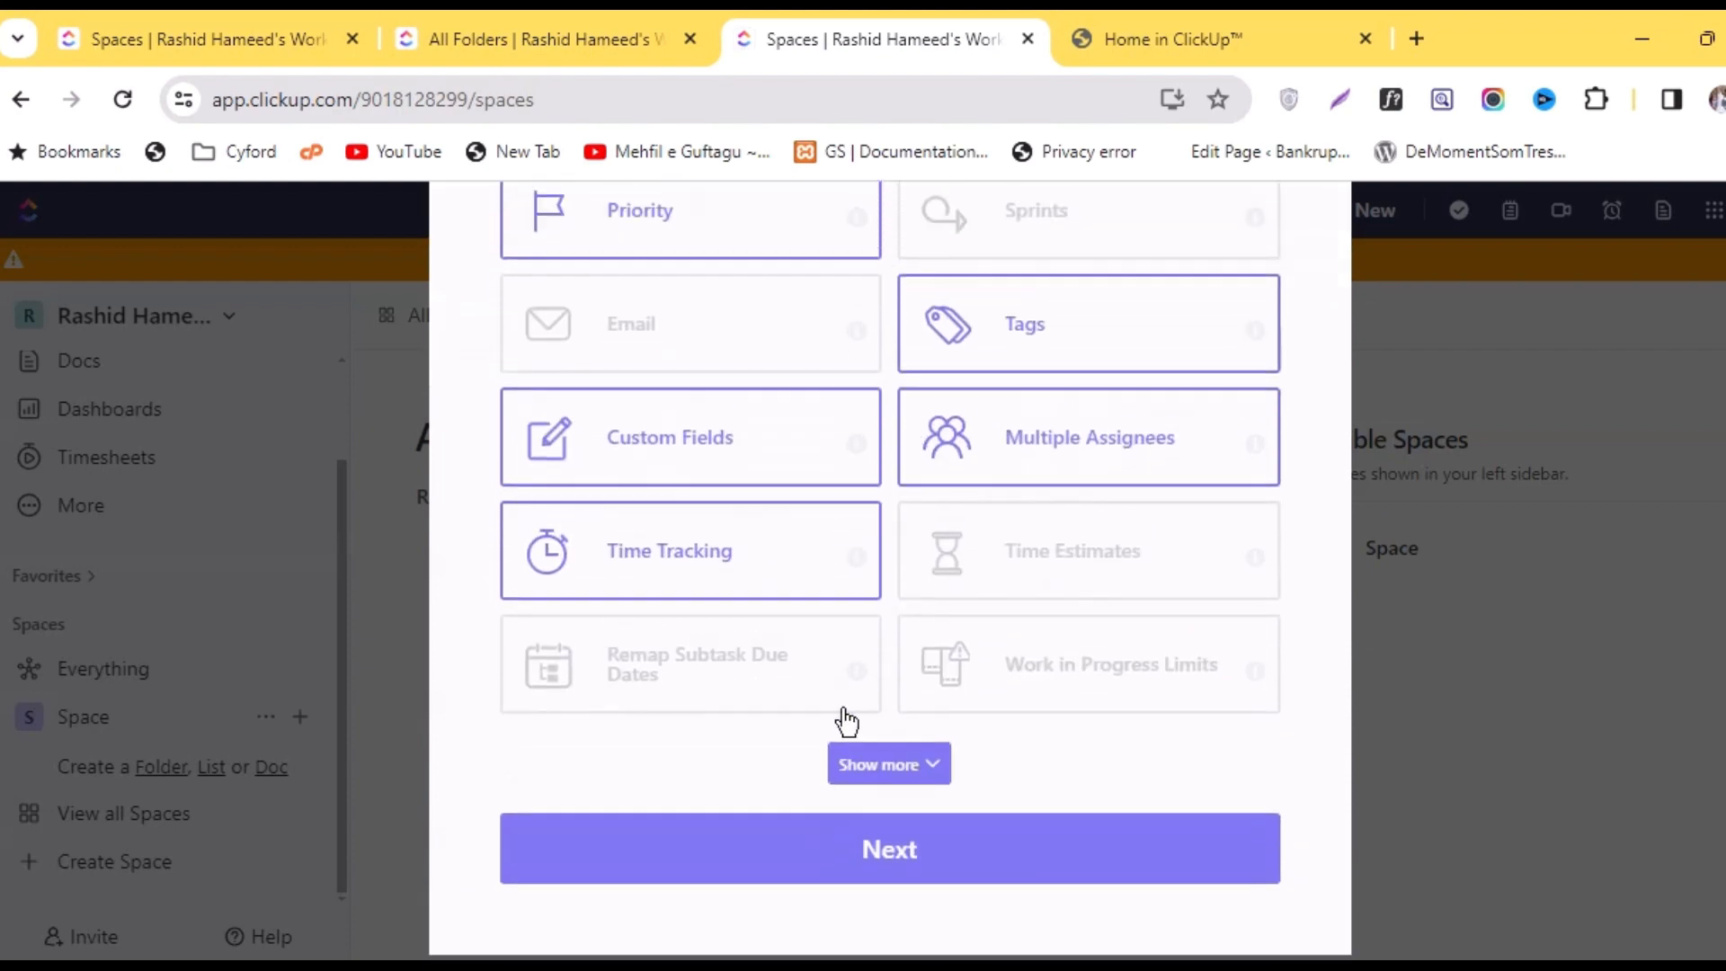
scroll(821, 705, down, 4)
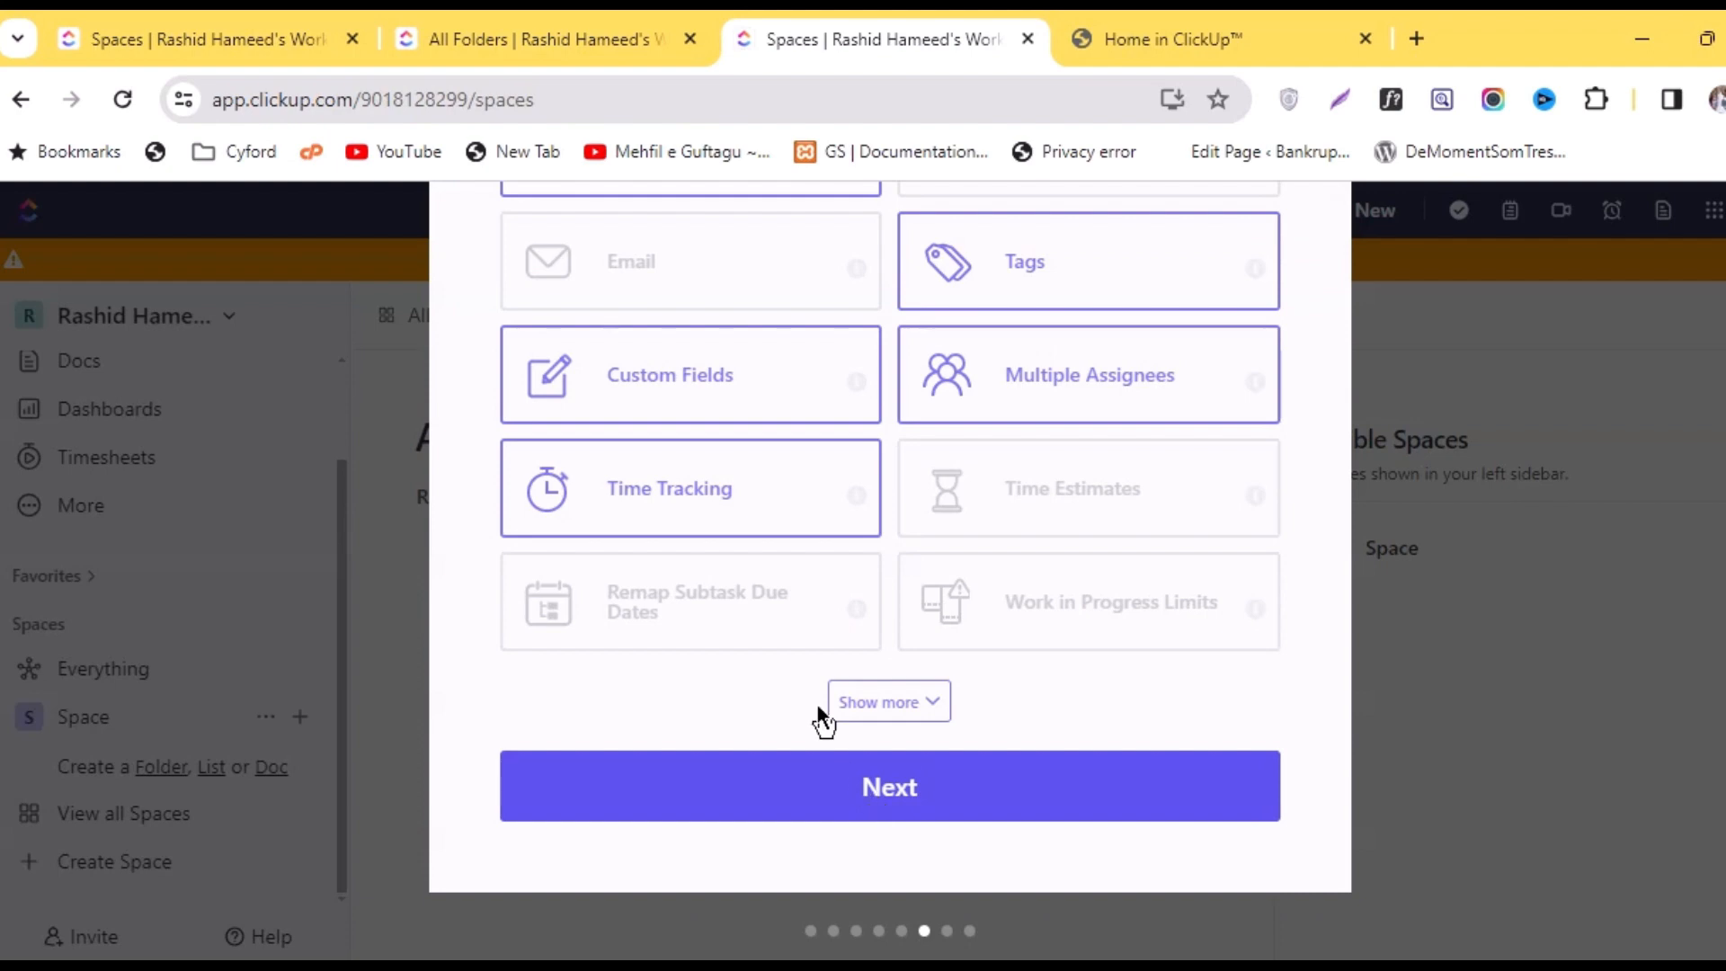
scroll(805, 694, up, 3)
scroll(804, 692, down, 3)
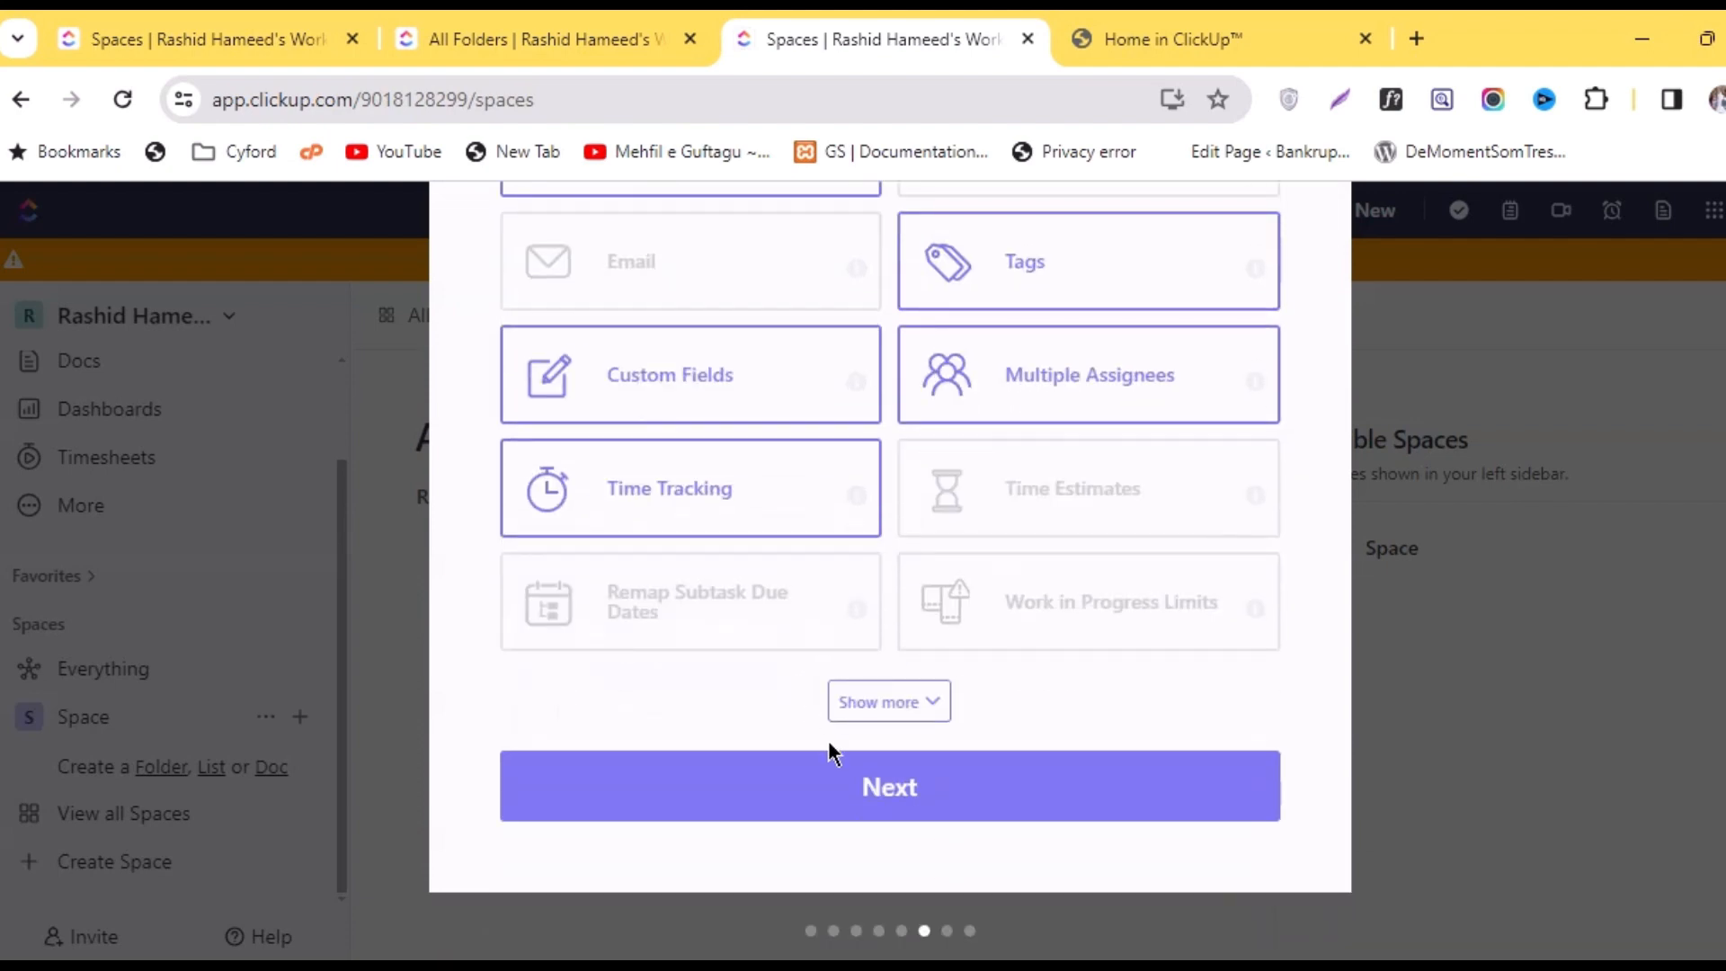
click(879, 785)
Keep List and Board as the required views and continue to the Space review
scroll(683, 701, up, 2)
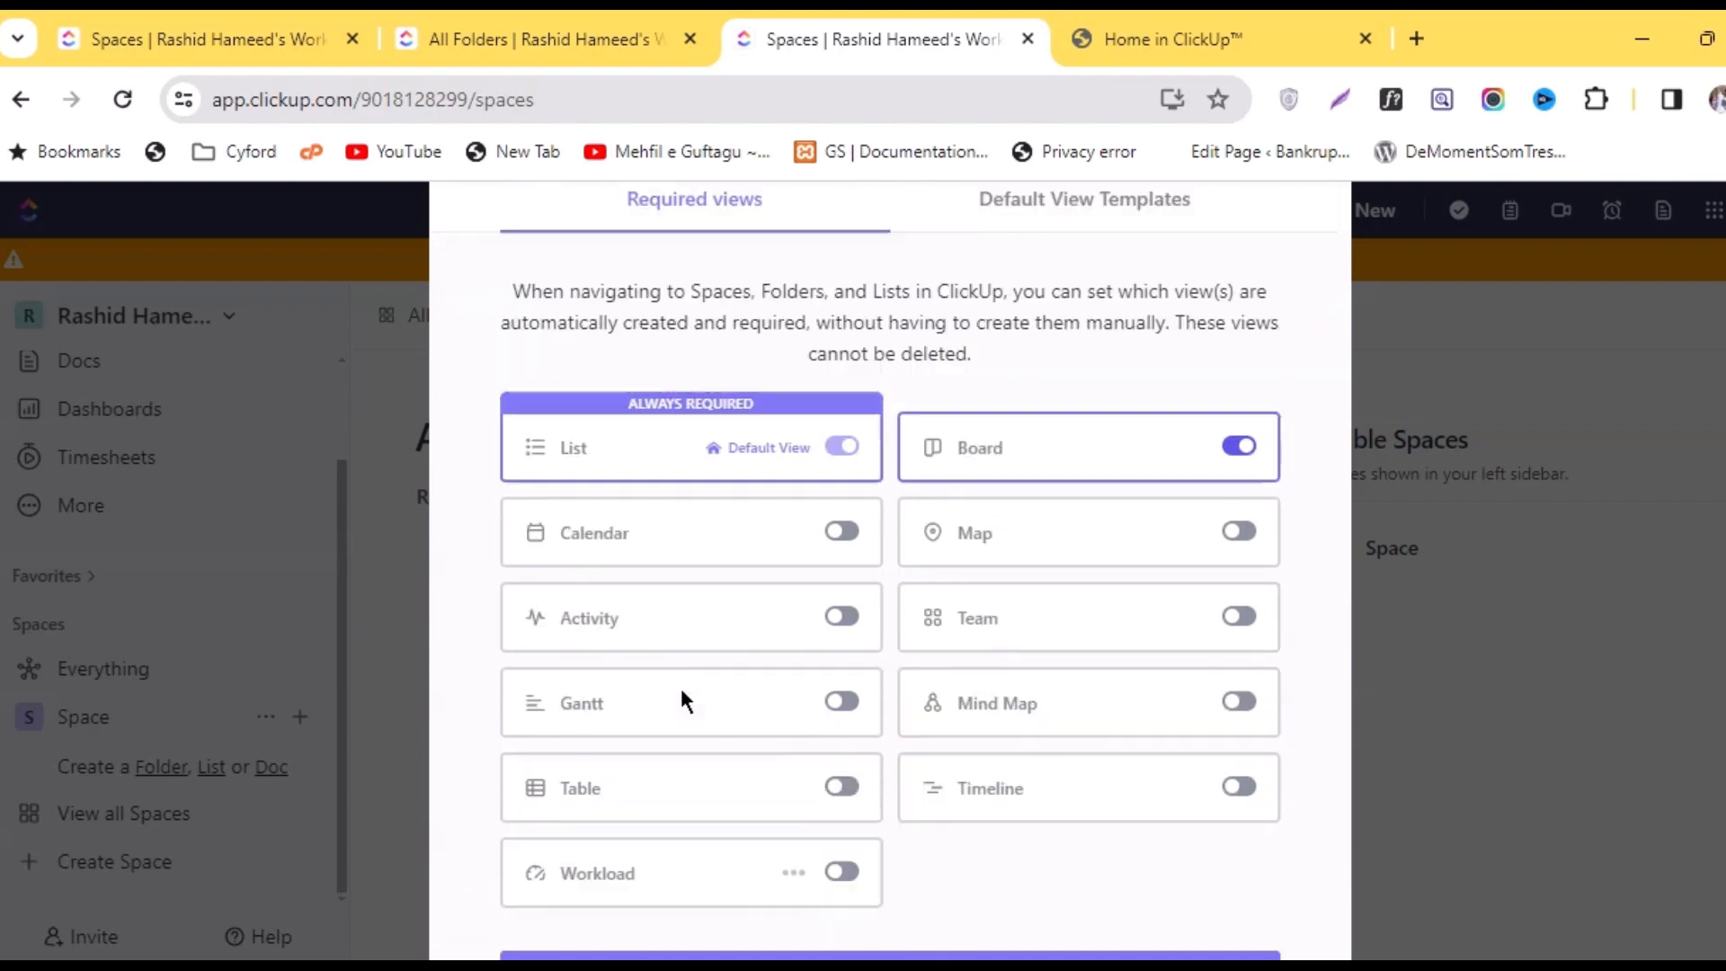
scroll(679, 685, up, 1)
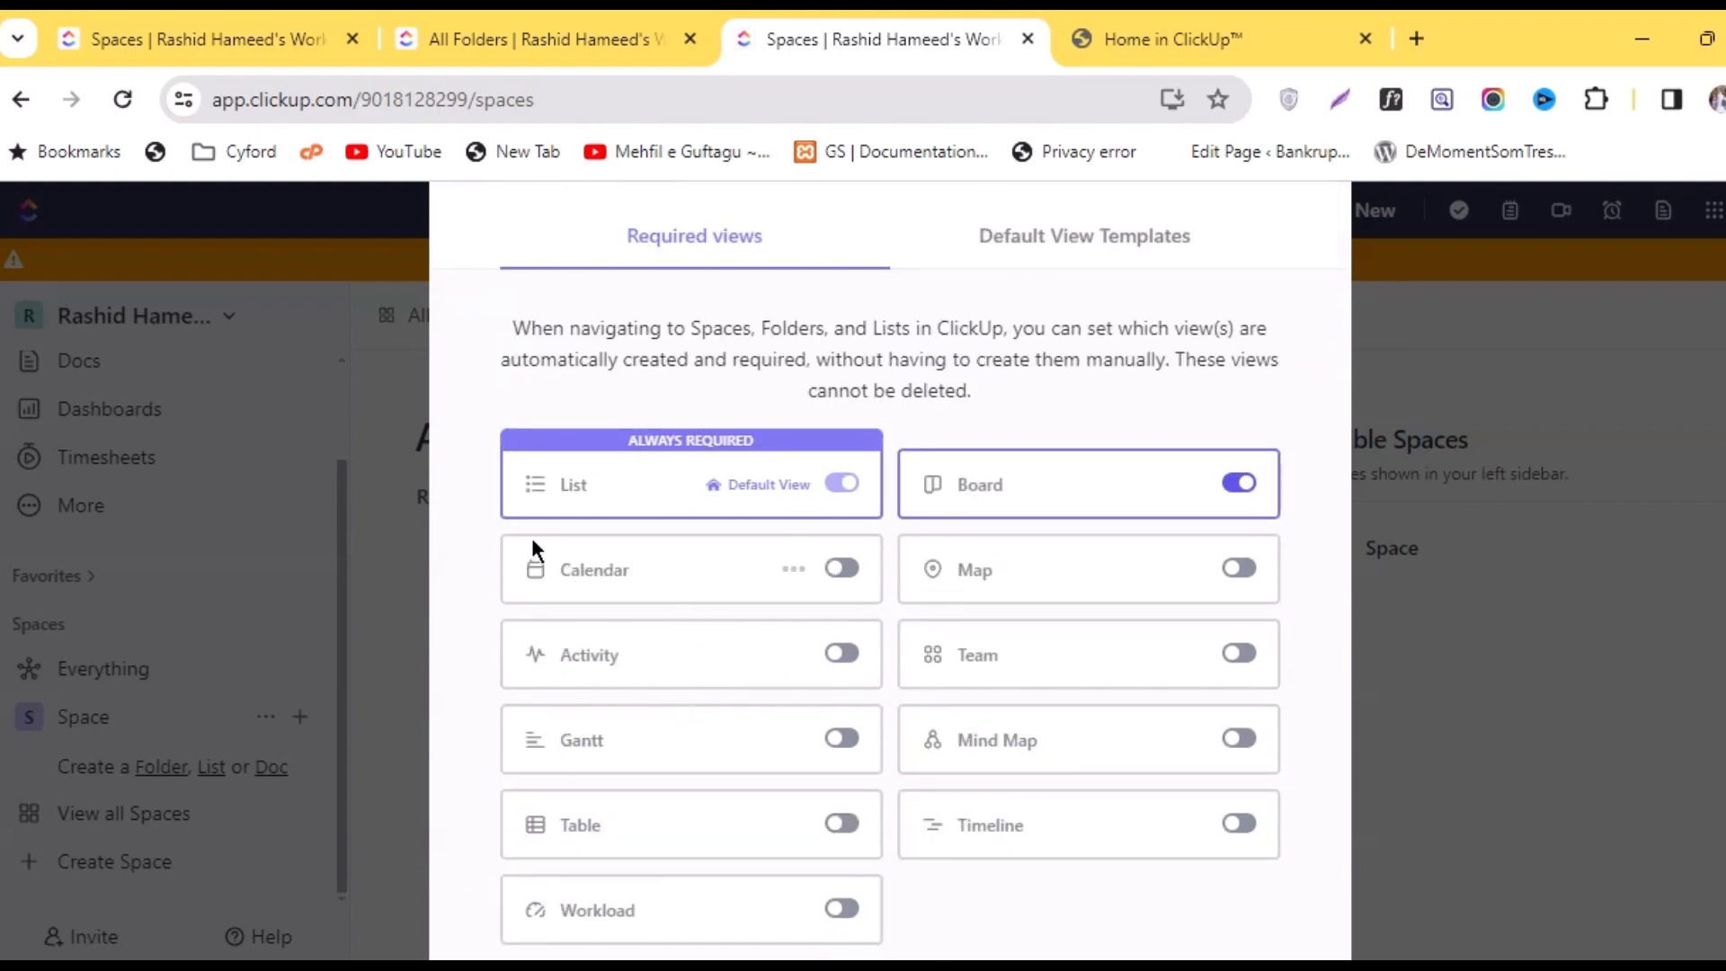
scroll(725, 637, down, 3)
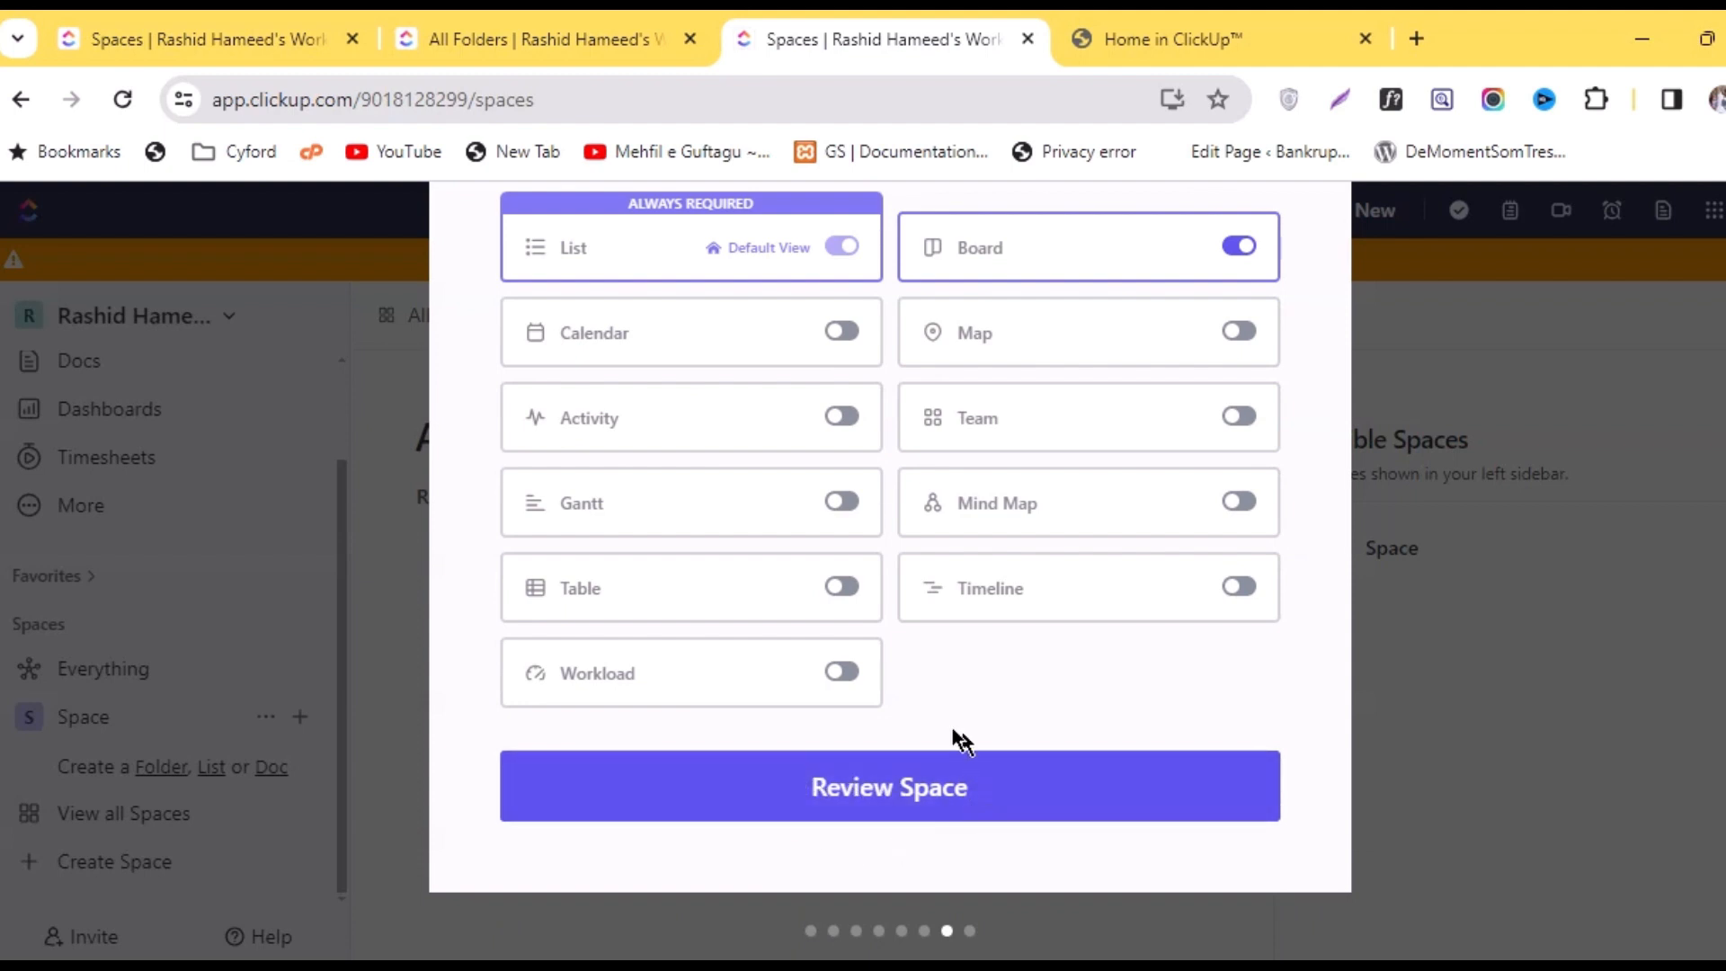
click(877, 795)
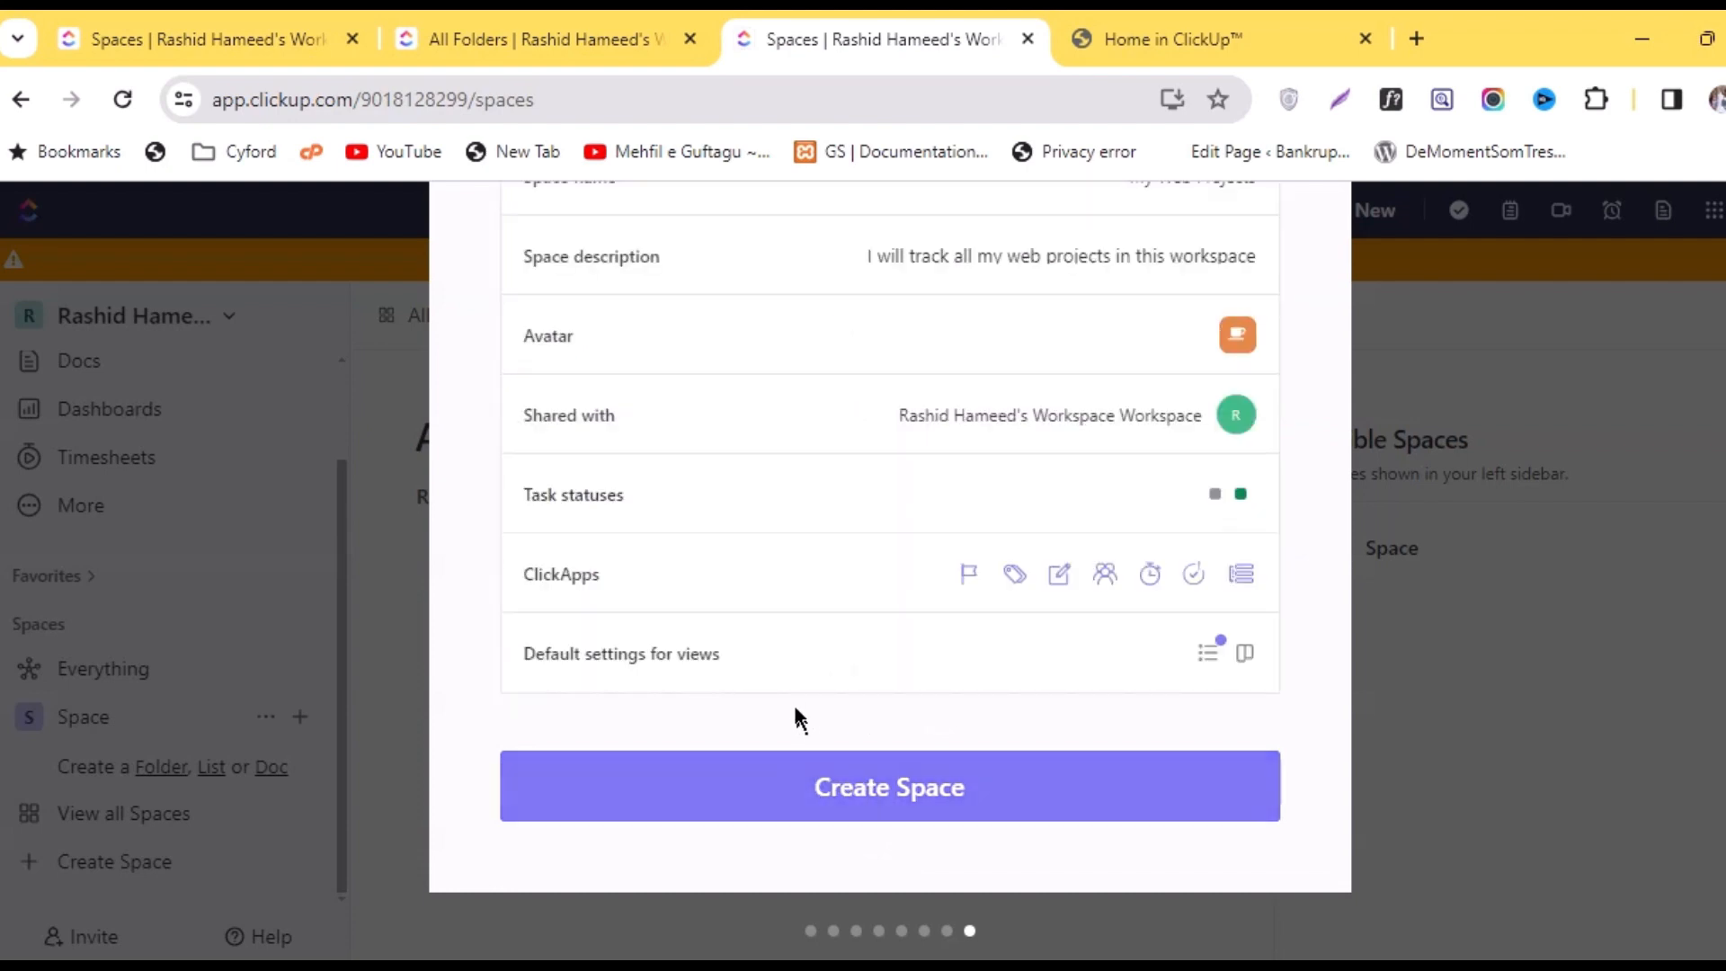
Check the settings summary, create the My Web Projects Space and open its overview
scroll(791, 696, up, 3)
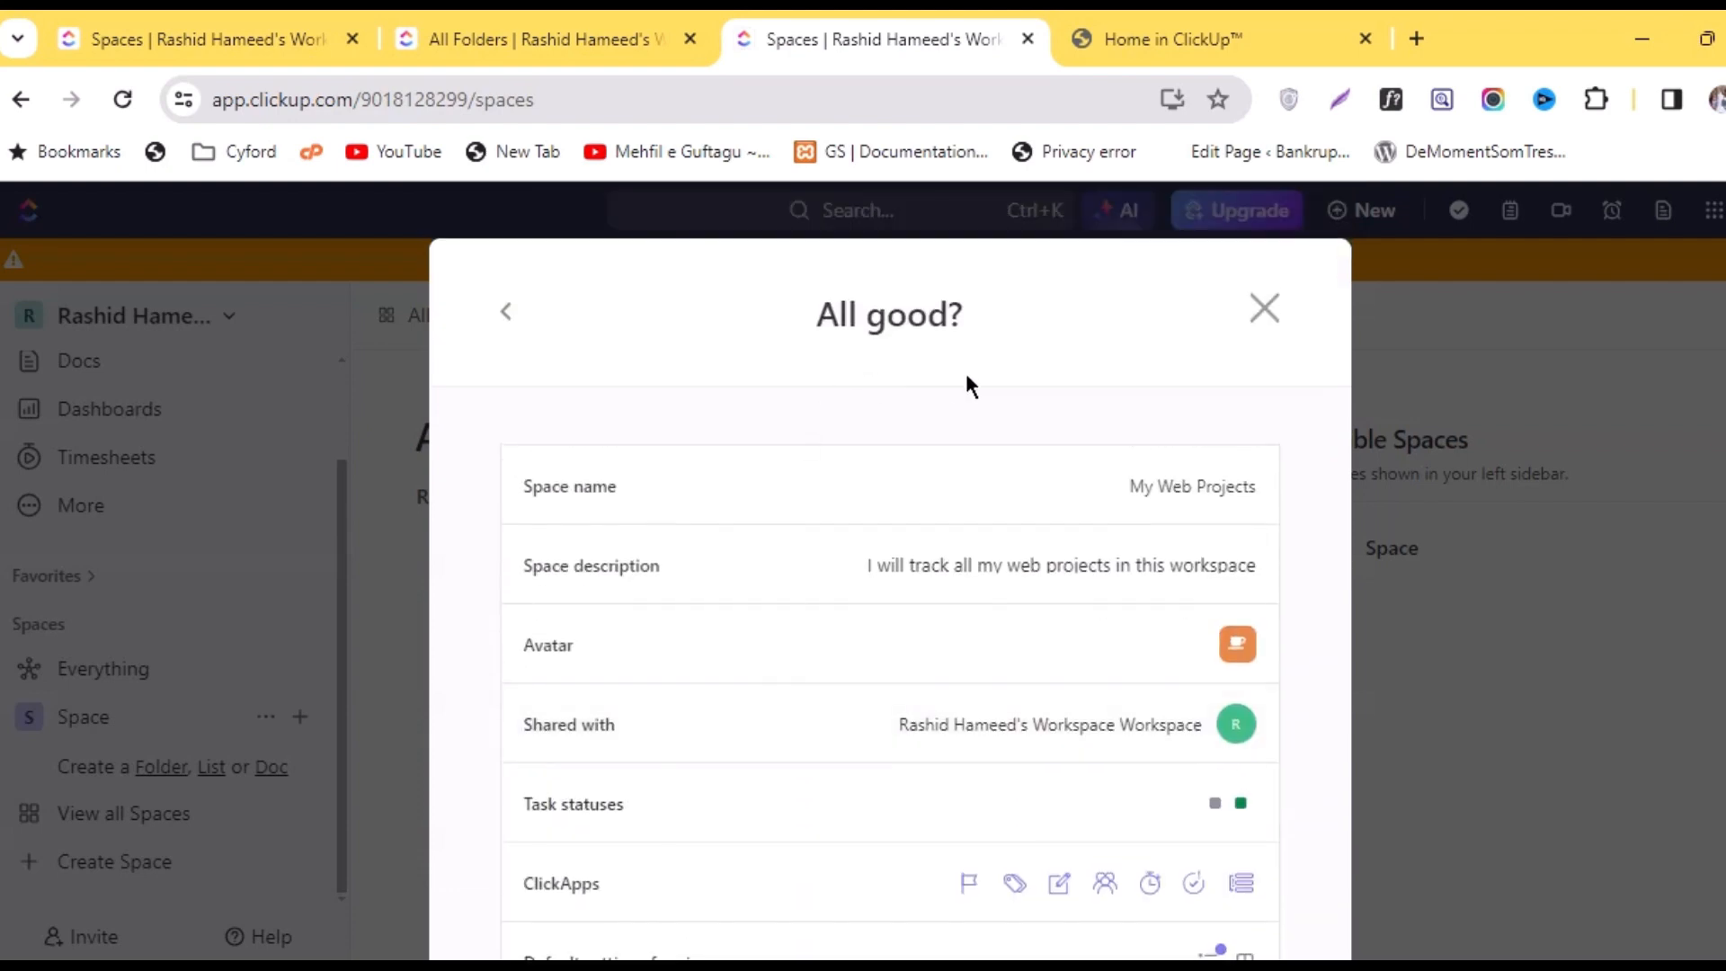
scroll(905, 528, down, 3)
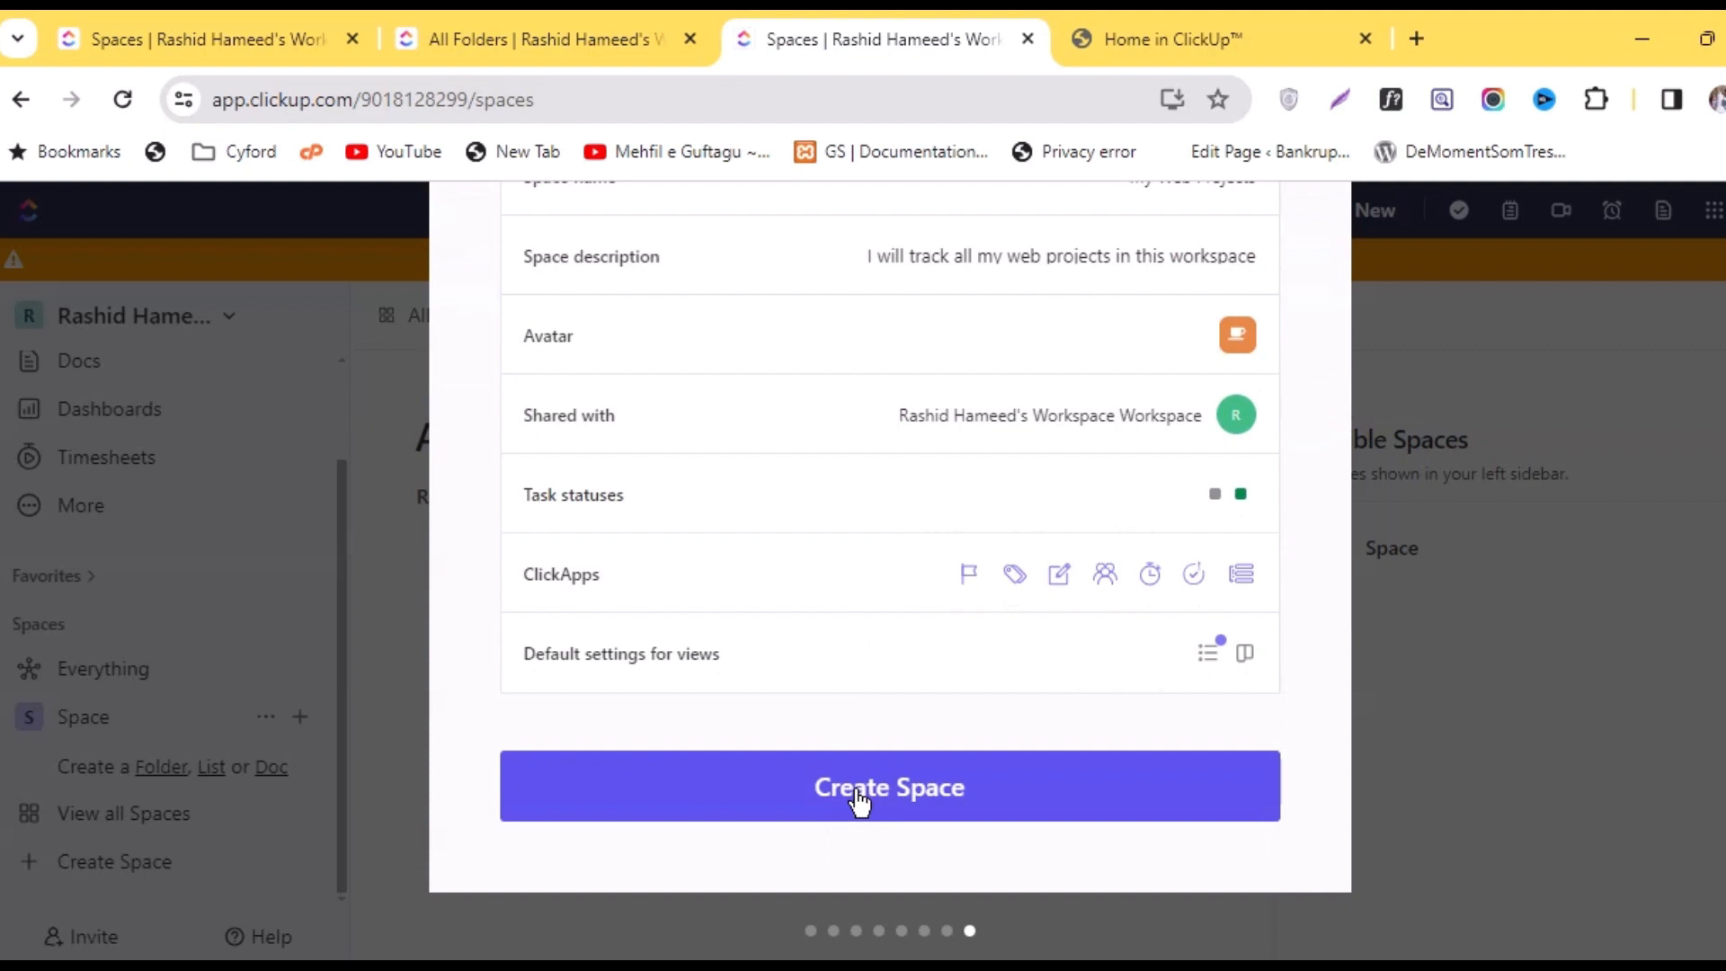
click(858, 799)
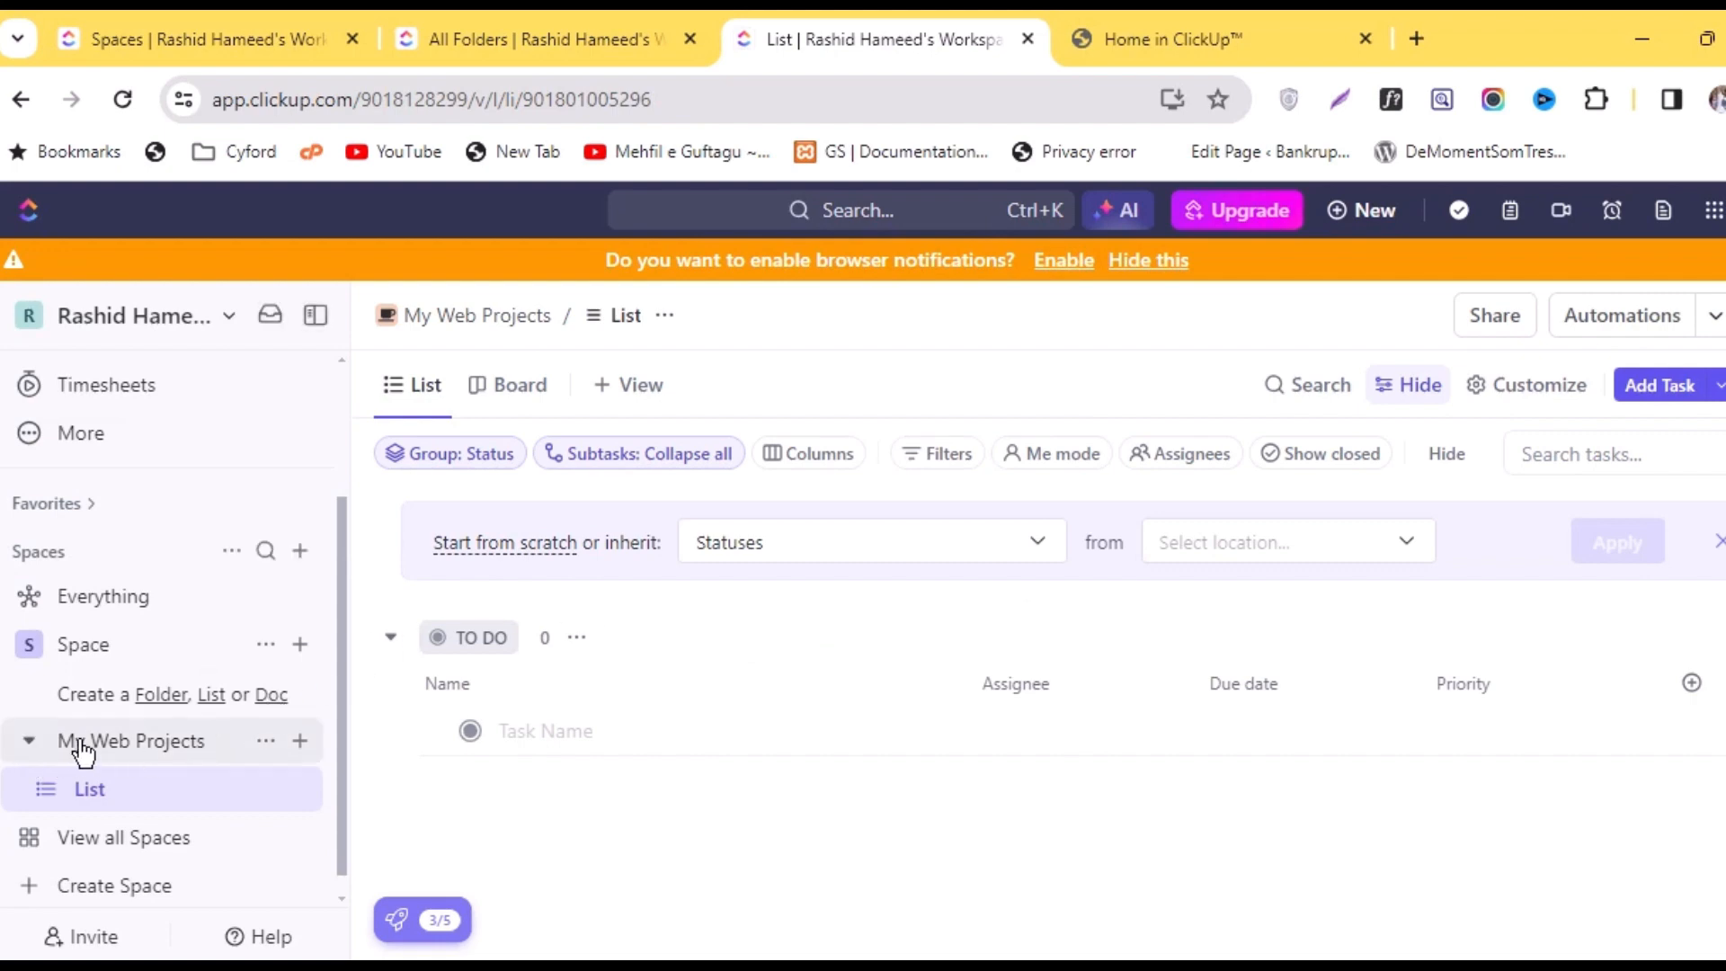
click(178, 742)
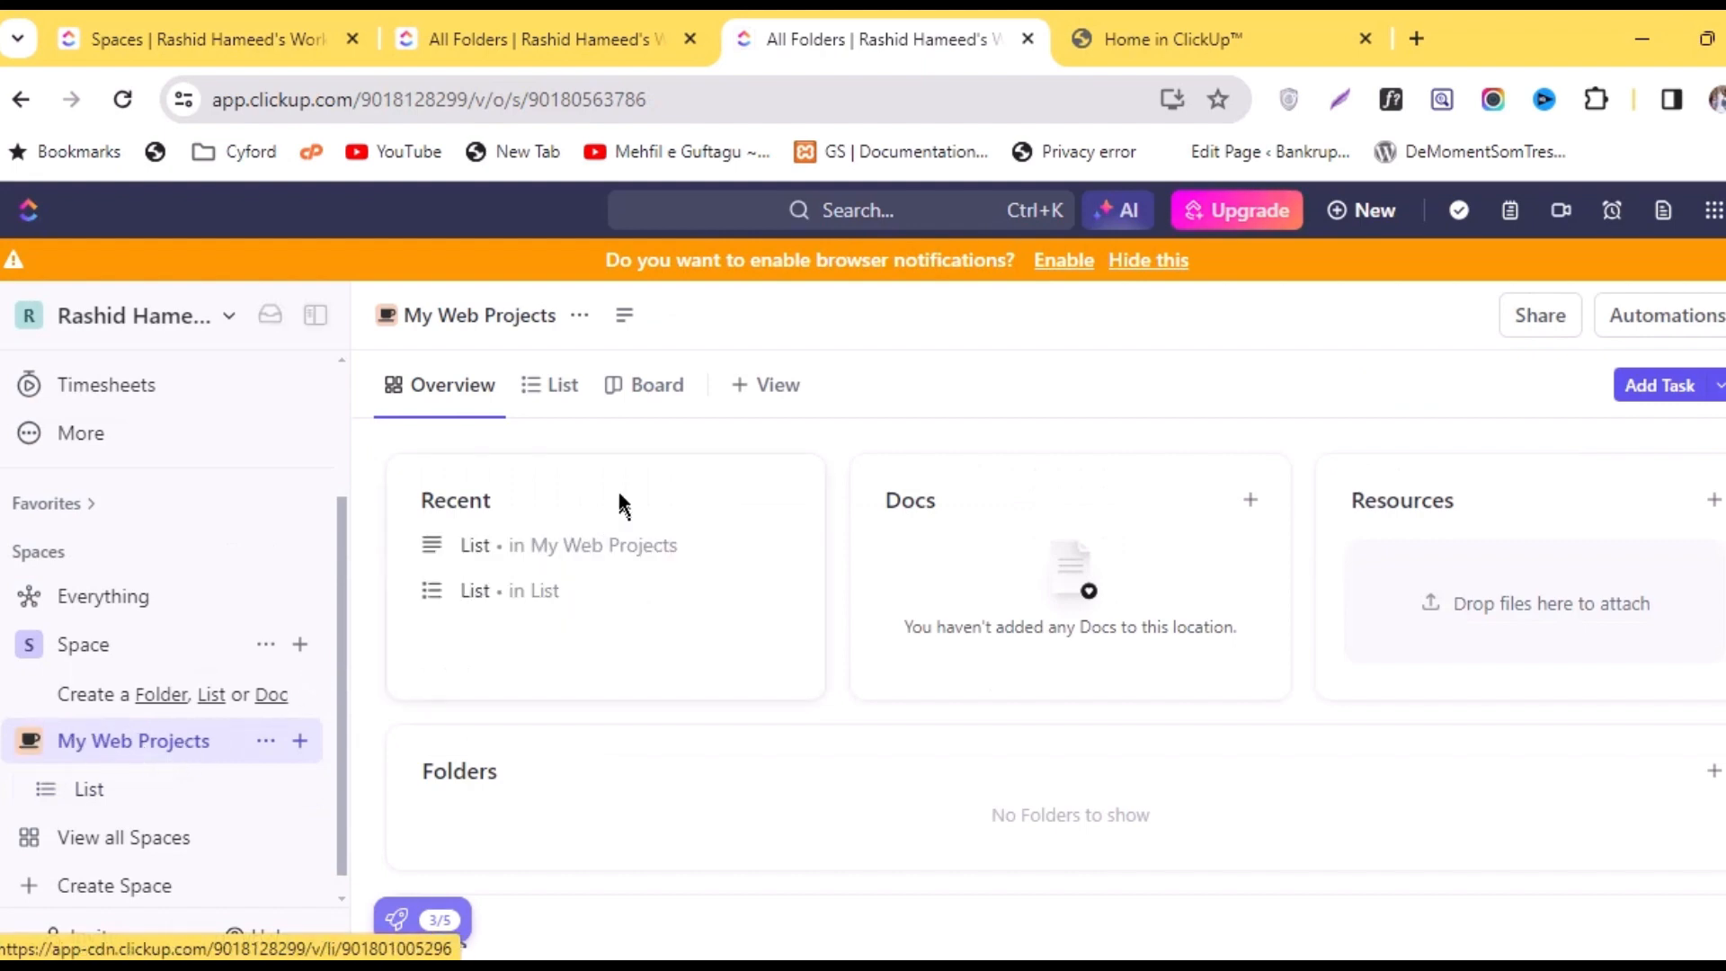
scroll(472, 640, down, 5)
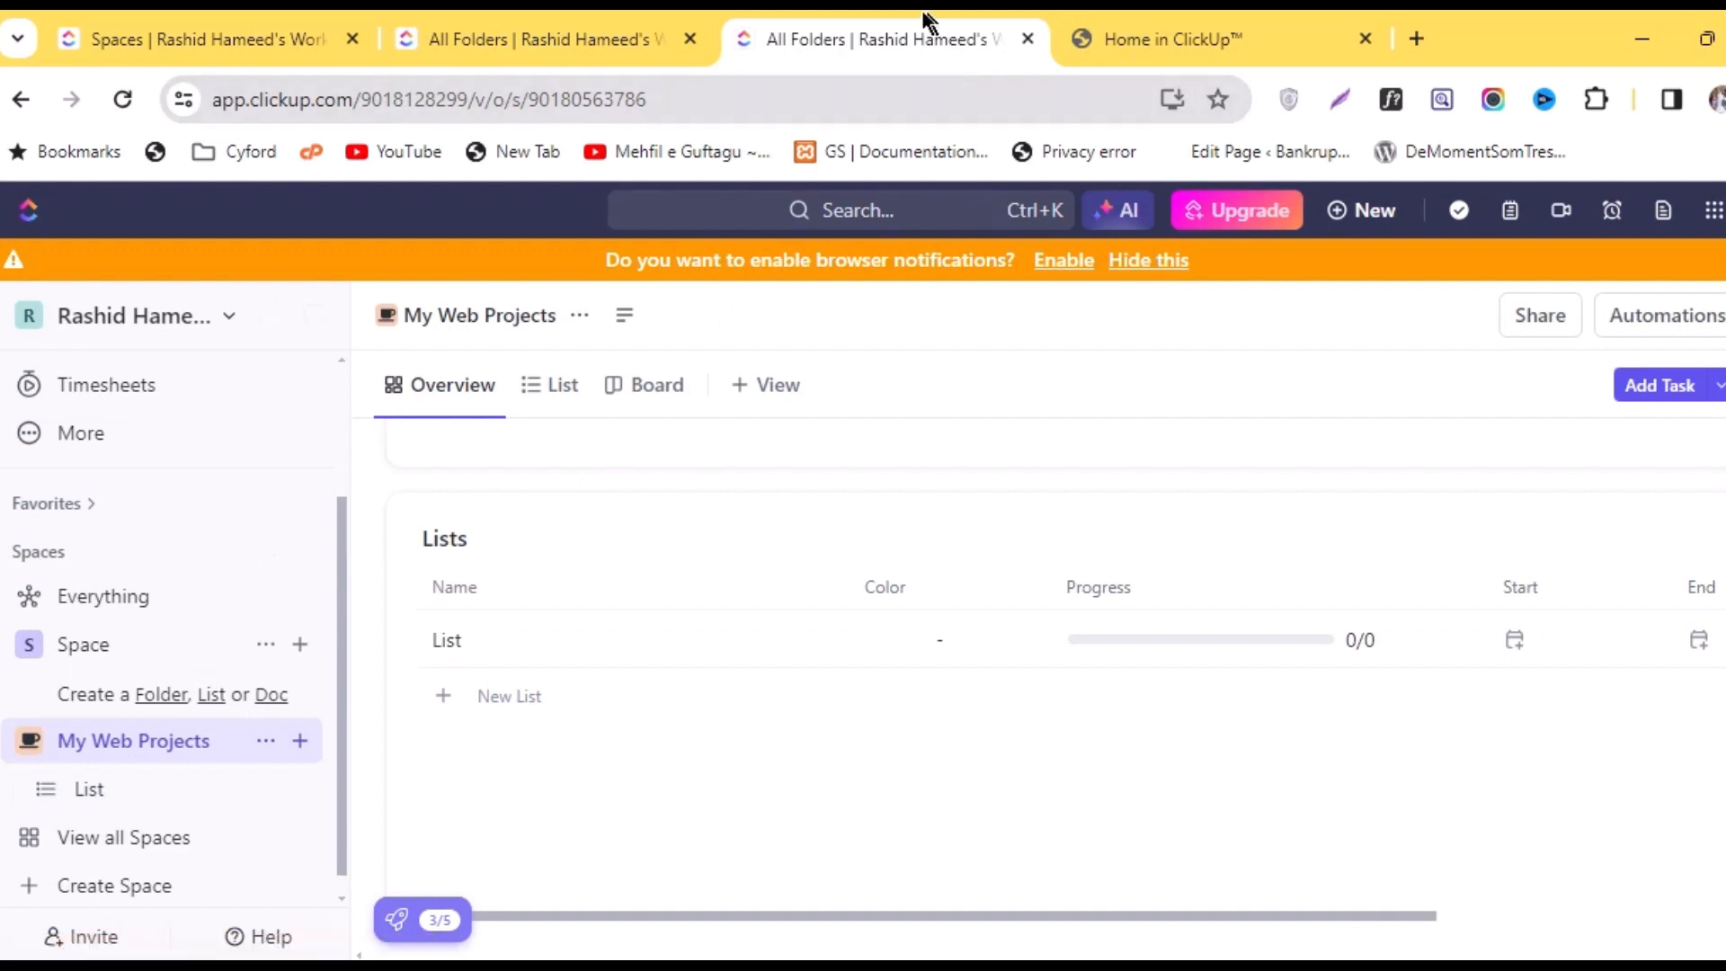
drag(892, 41, 1222, 38)
click(757, 41)
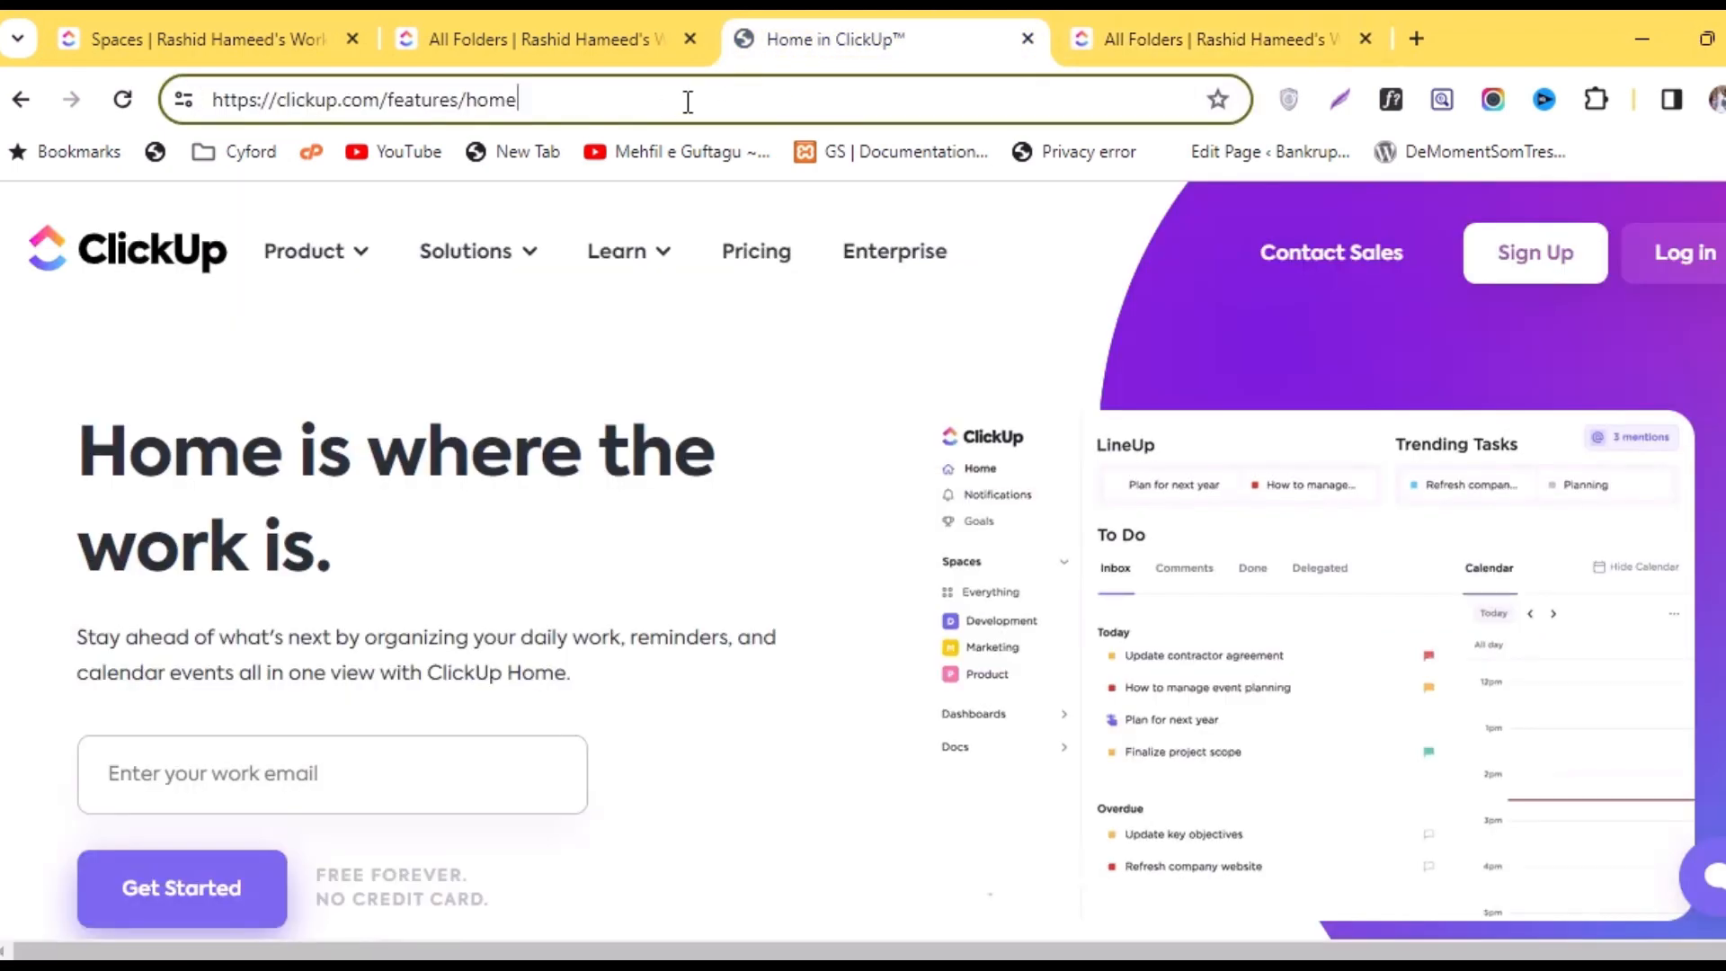
click(658, 108)
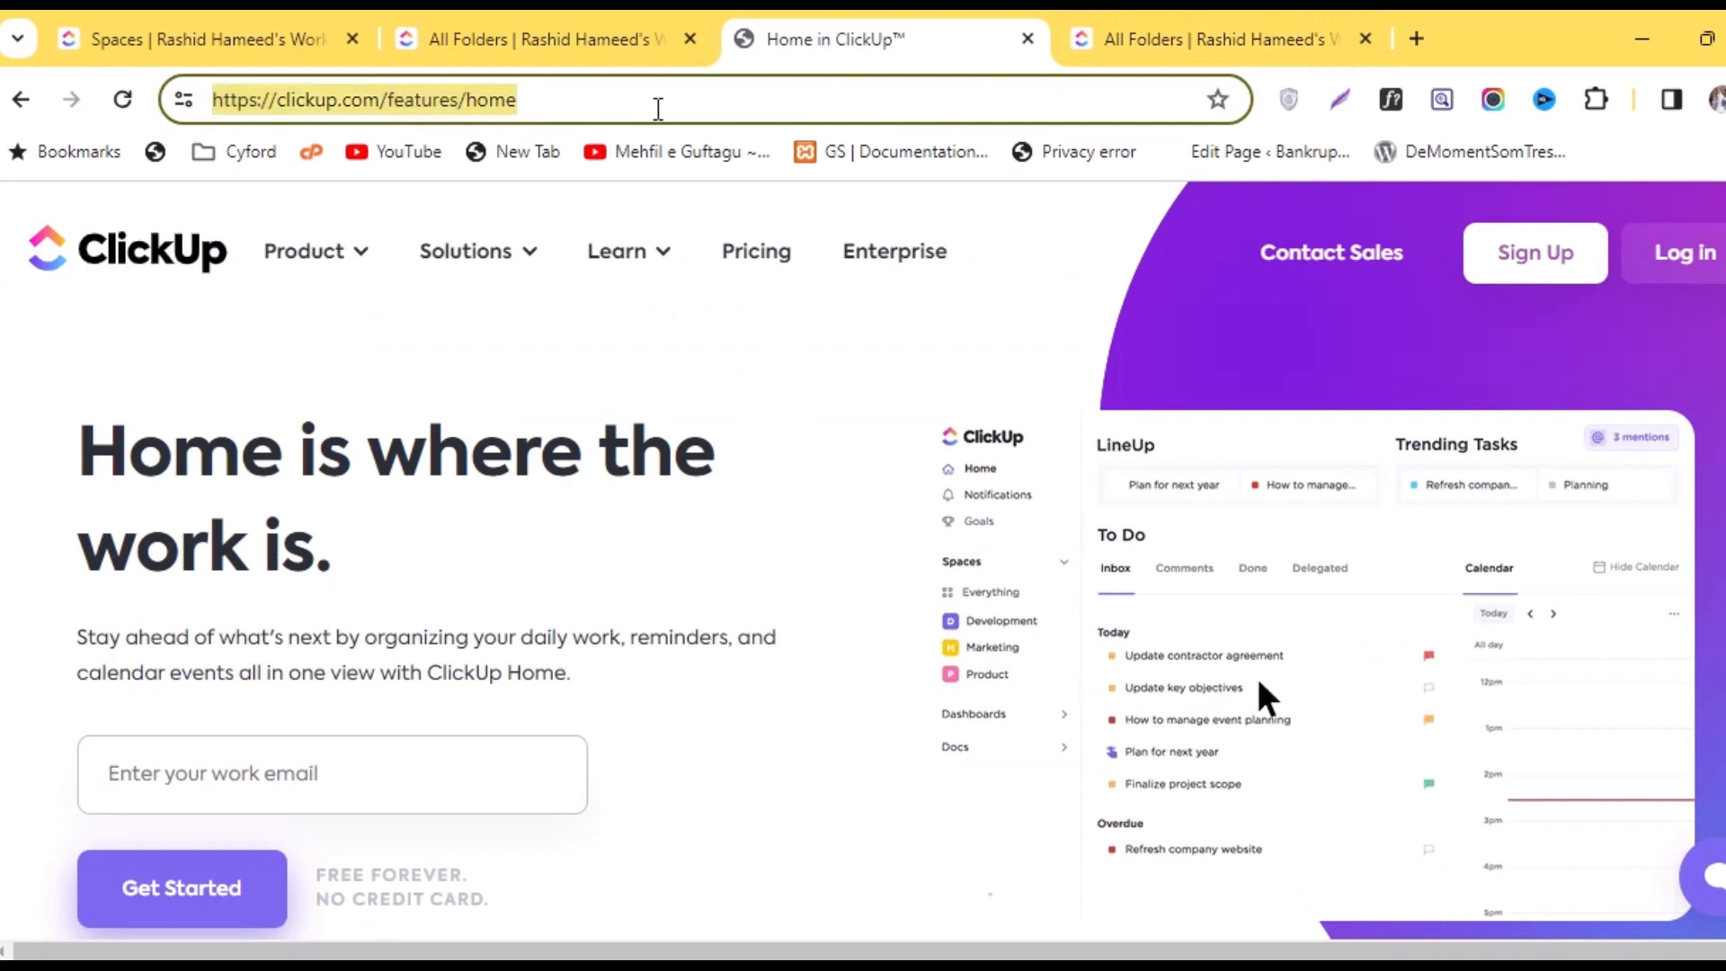
click(597, 41)
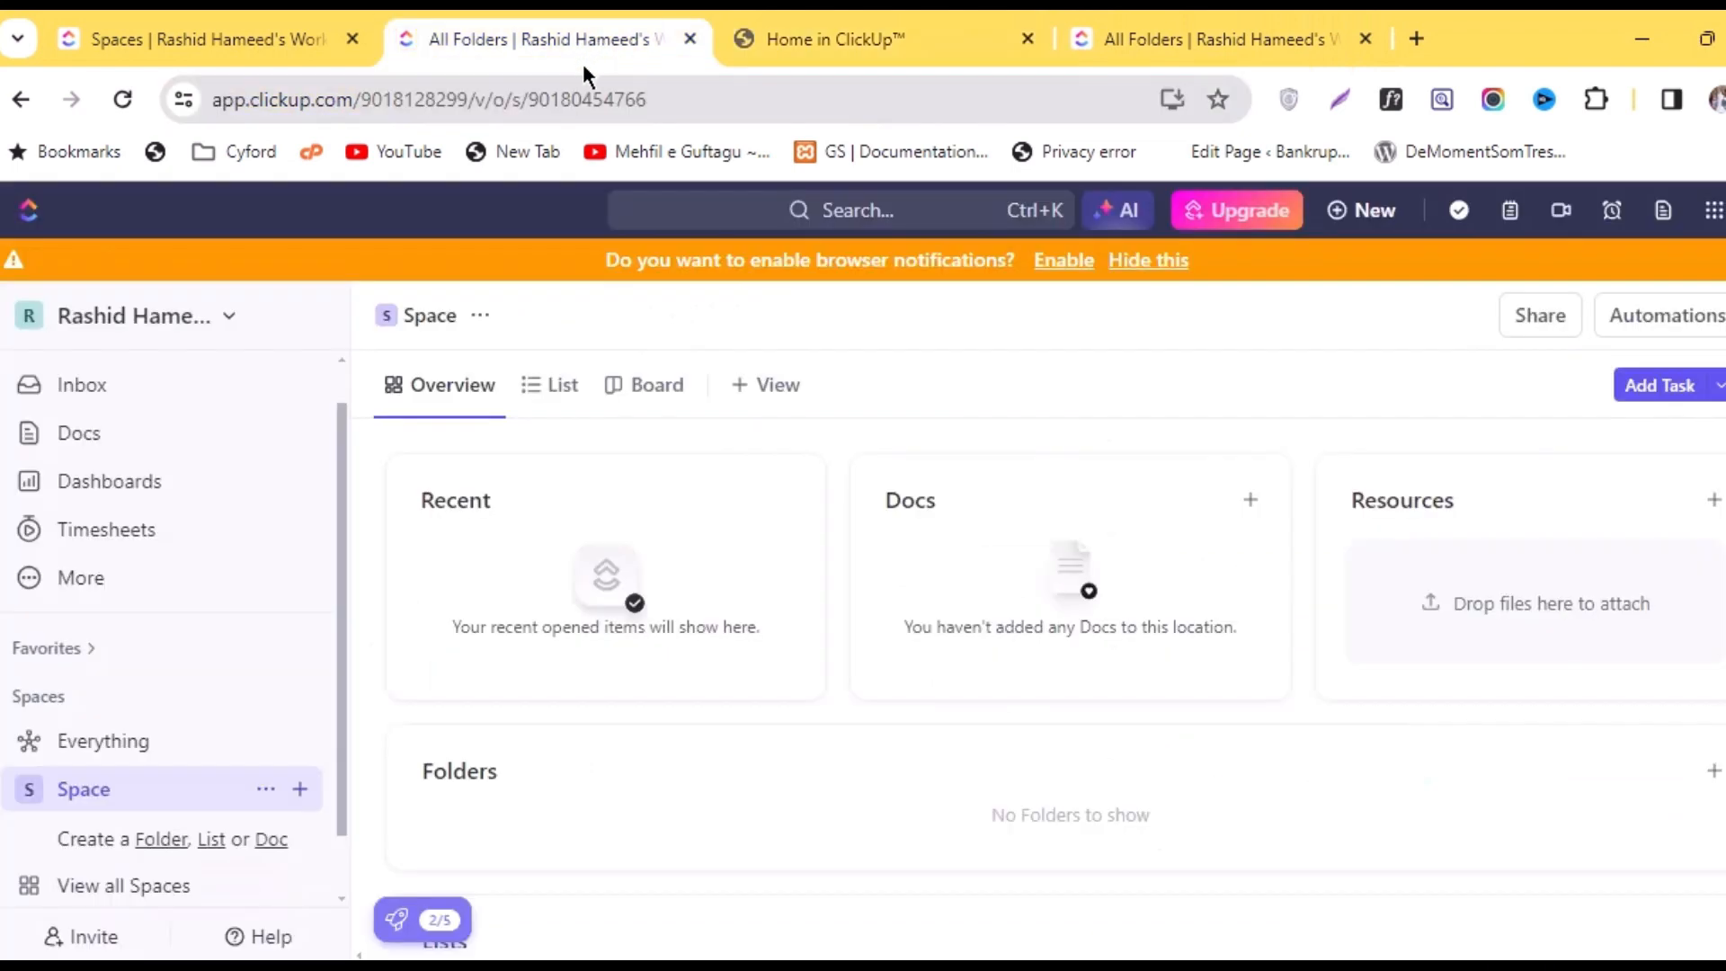
Switch to Google and search for "Bug & issues tracking template clickup"
click(581, 95)
text(goo)
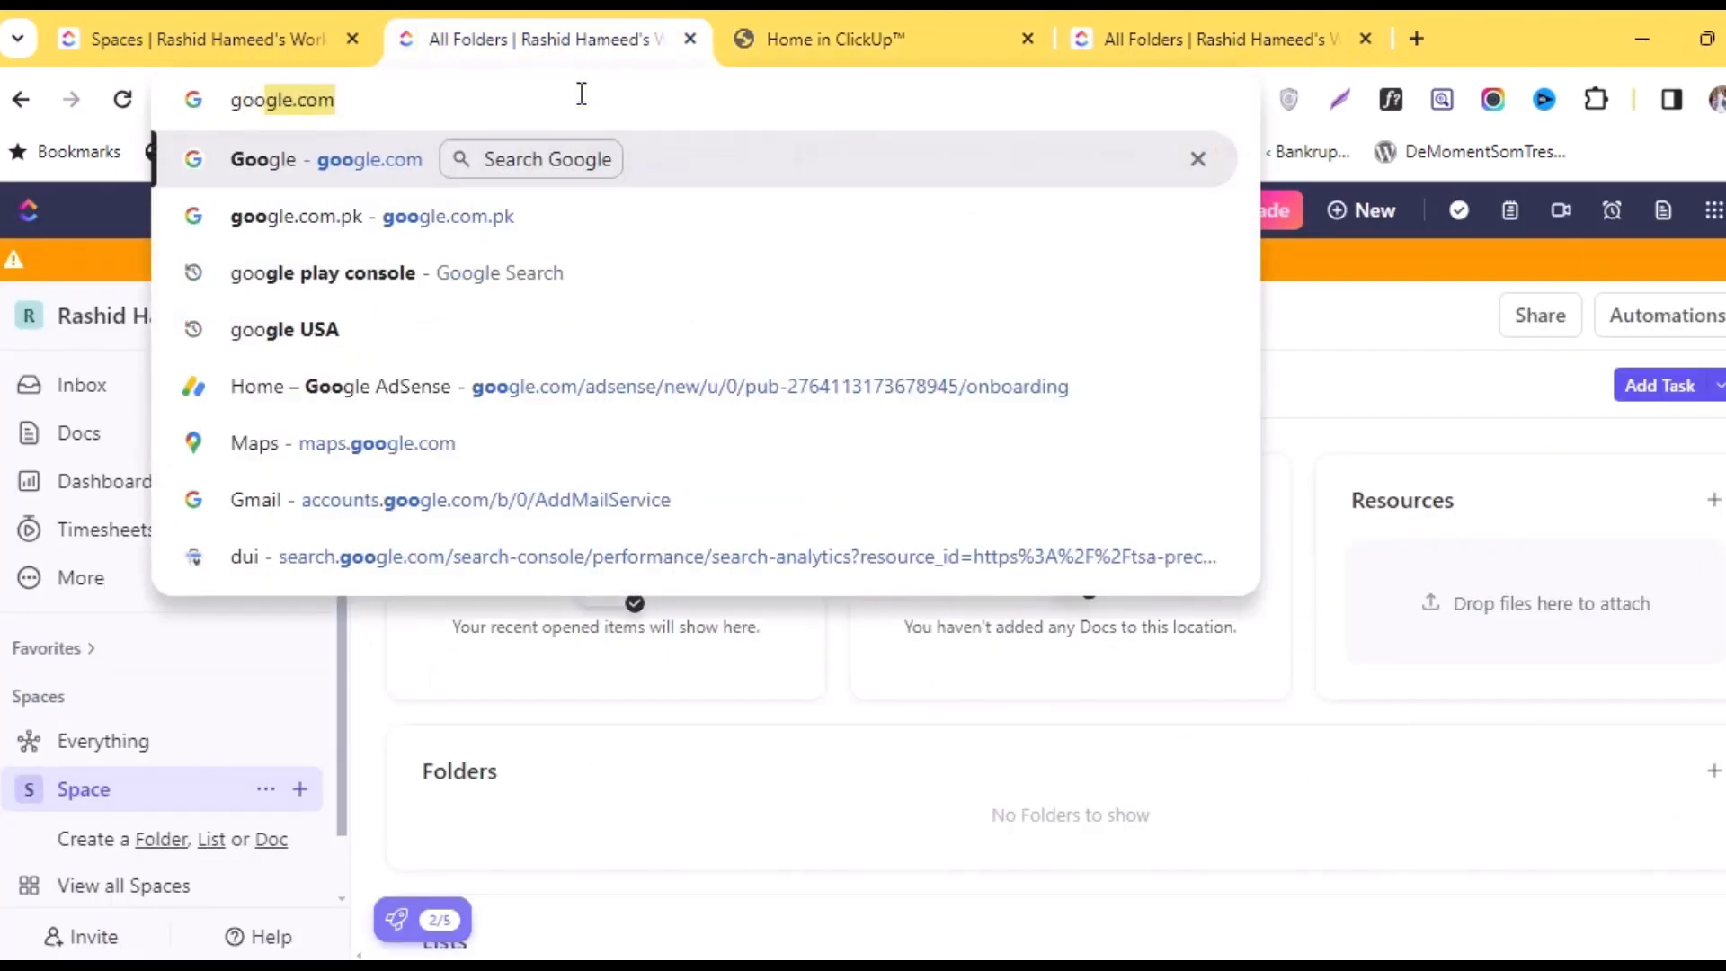
key(Return)
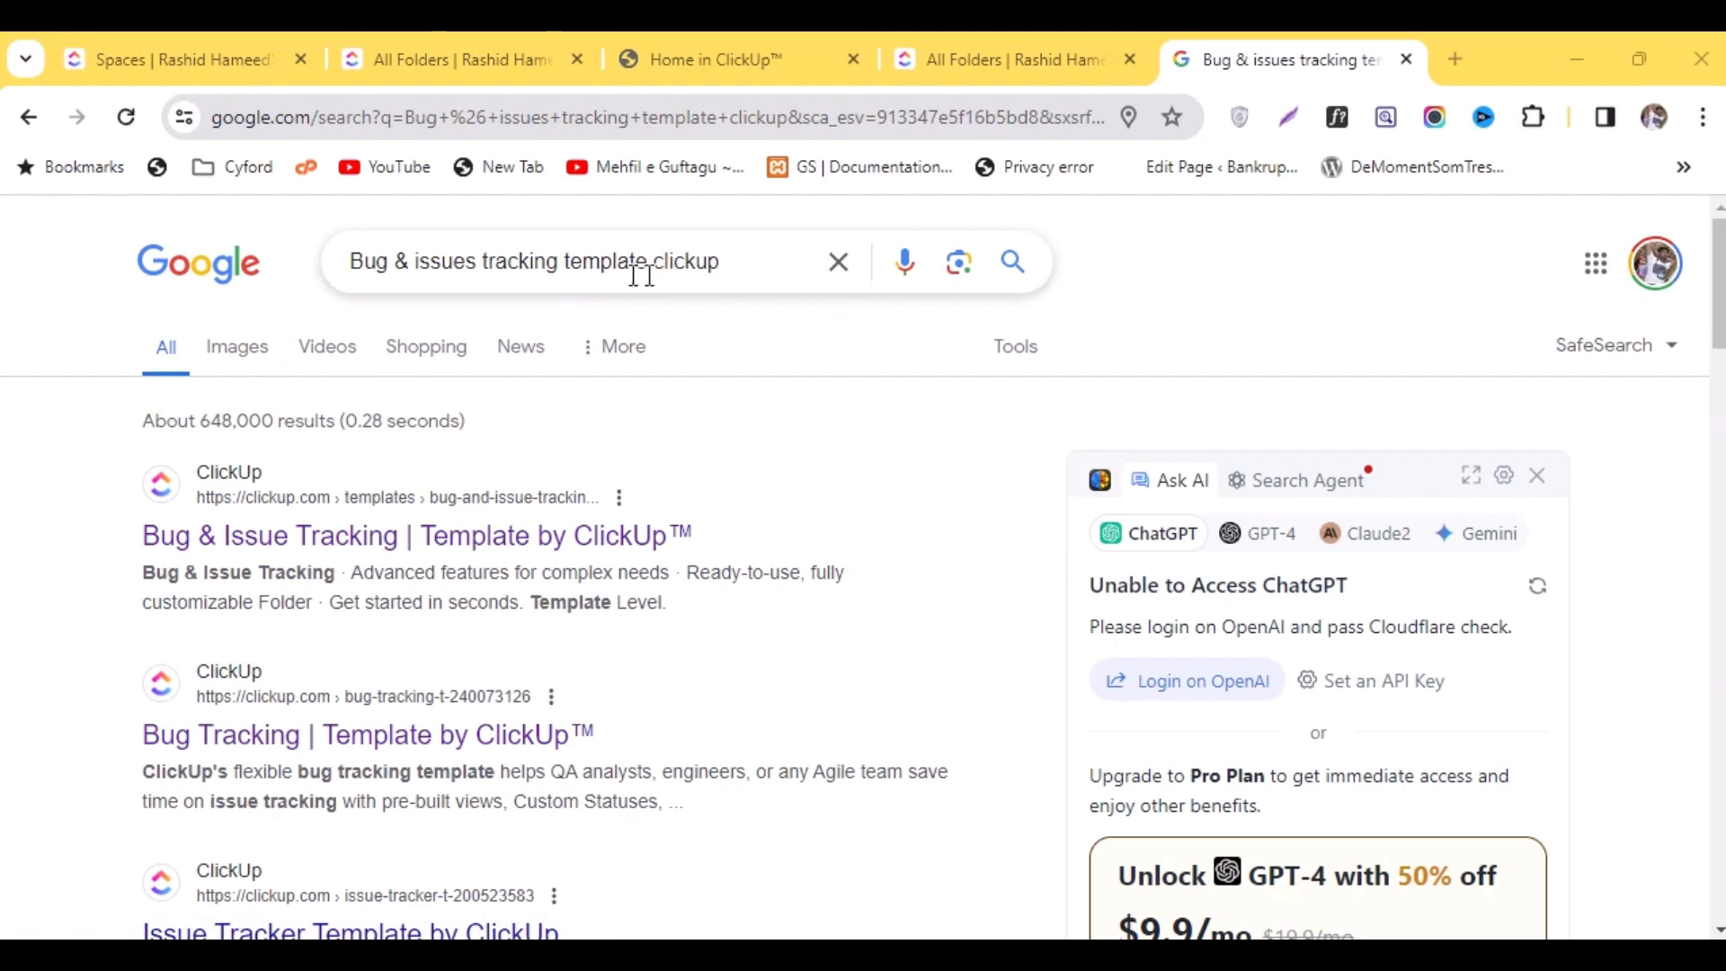
drag(352, 260, 714, 277)
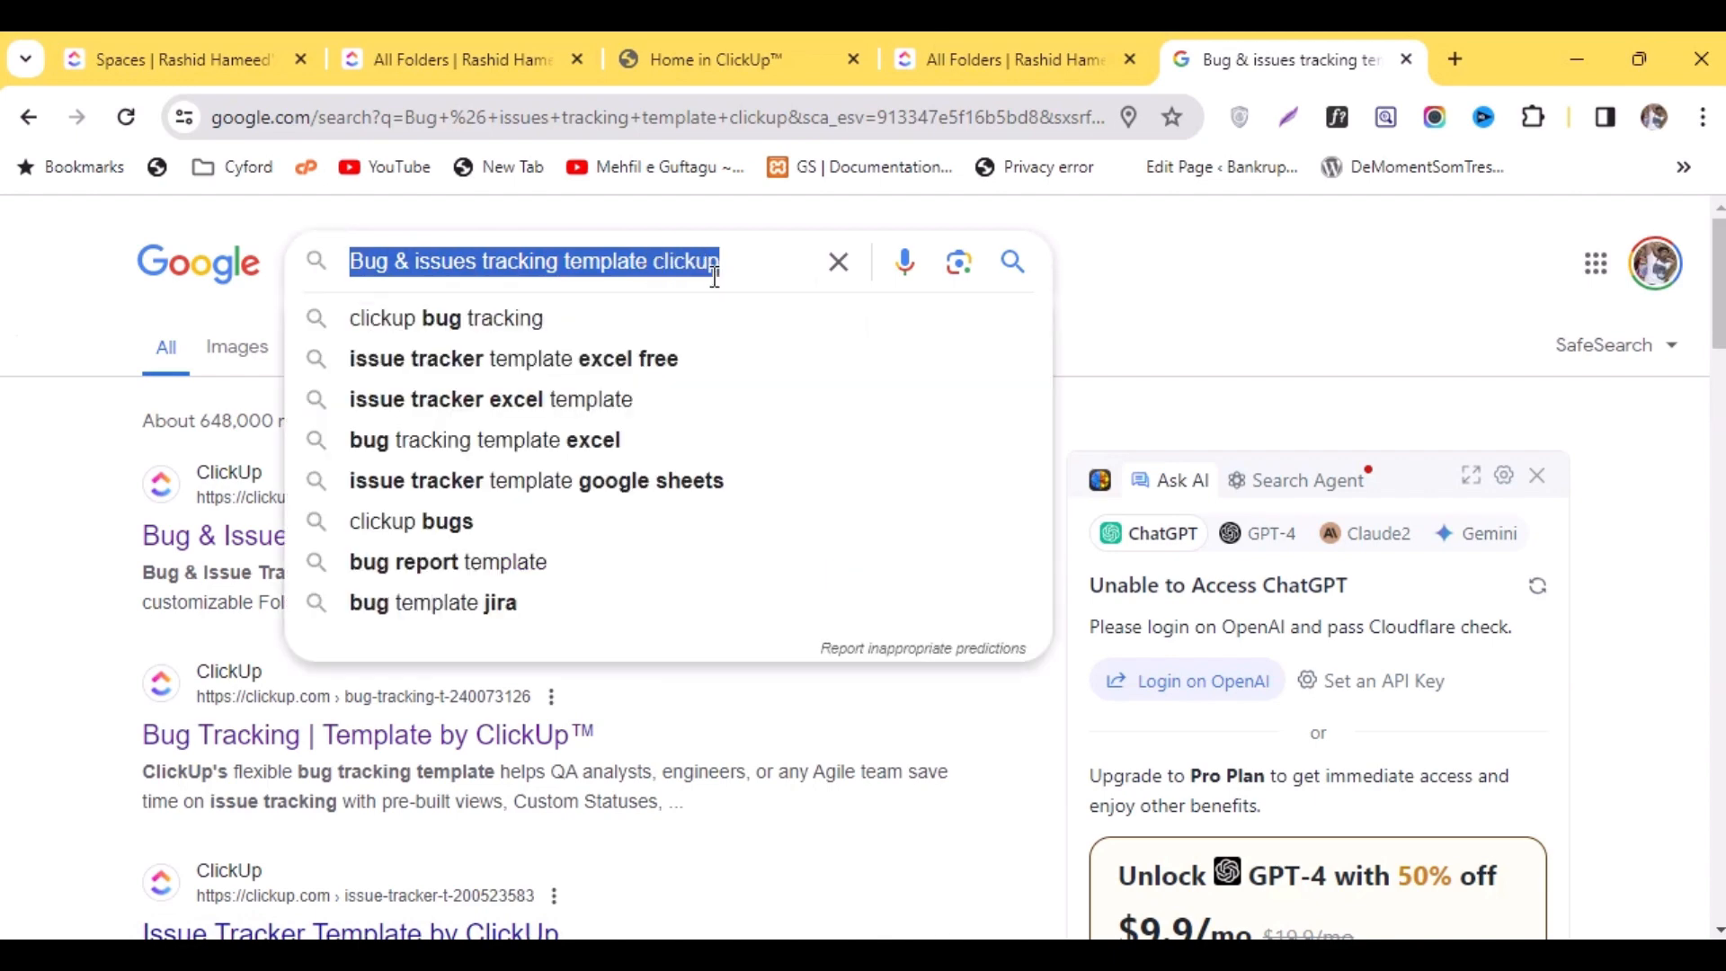
click(1022, 277)
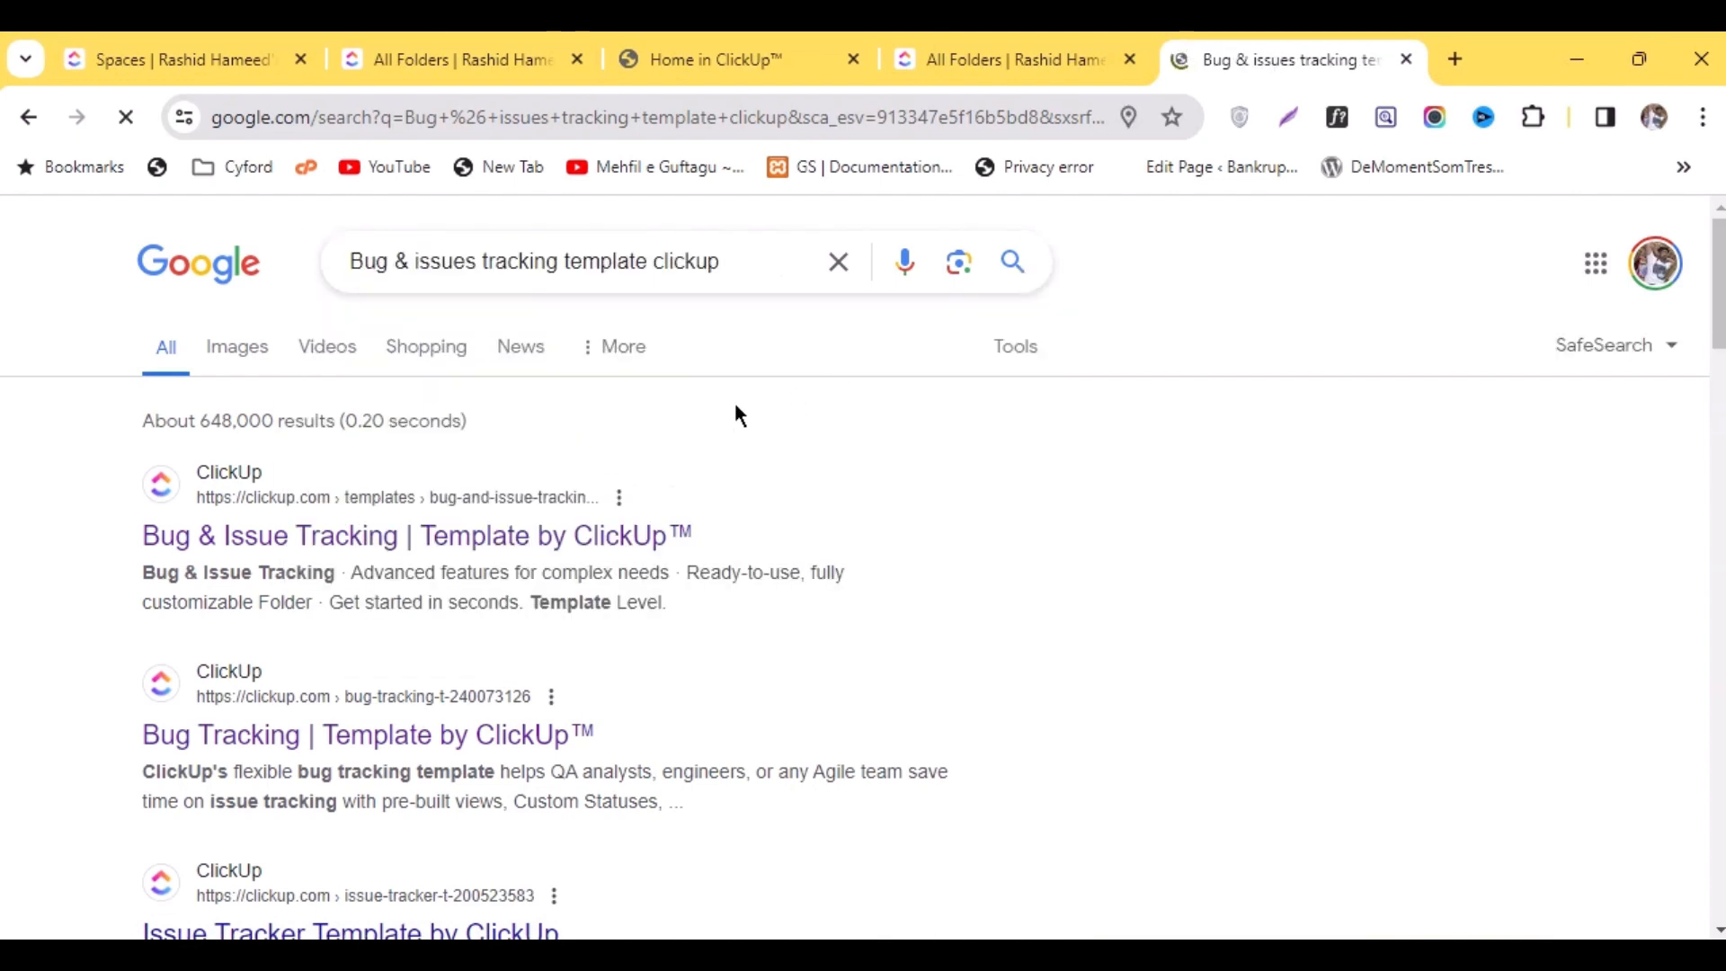
Open the "Bug & Issue Tracking | Template by ClickUp" page from the search results
scroll(735, 412, down, 2)
scroll(221, 381, up, 2)
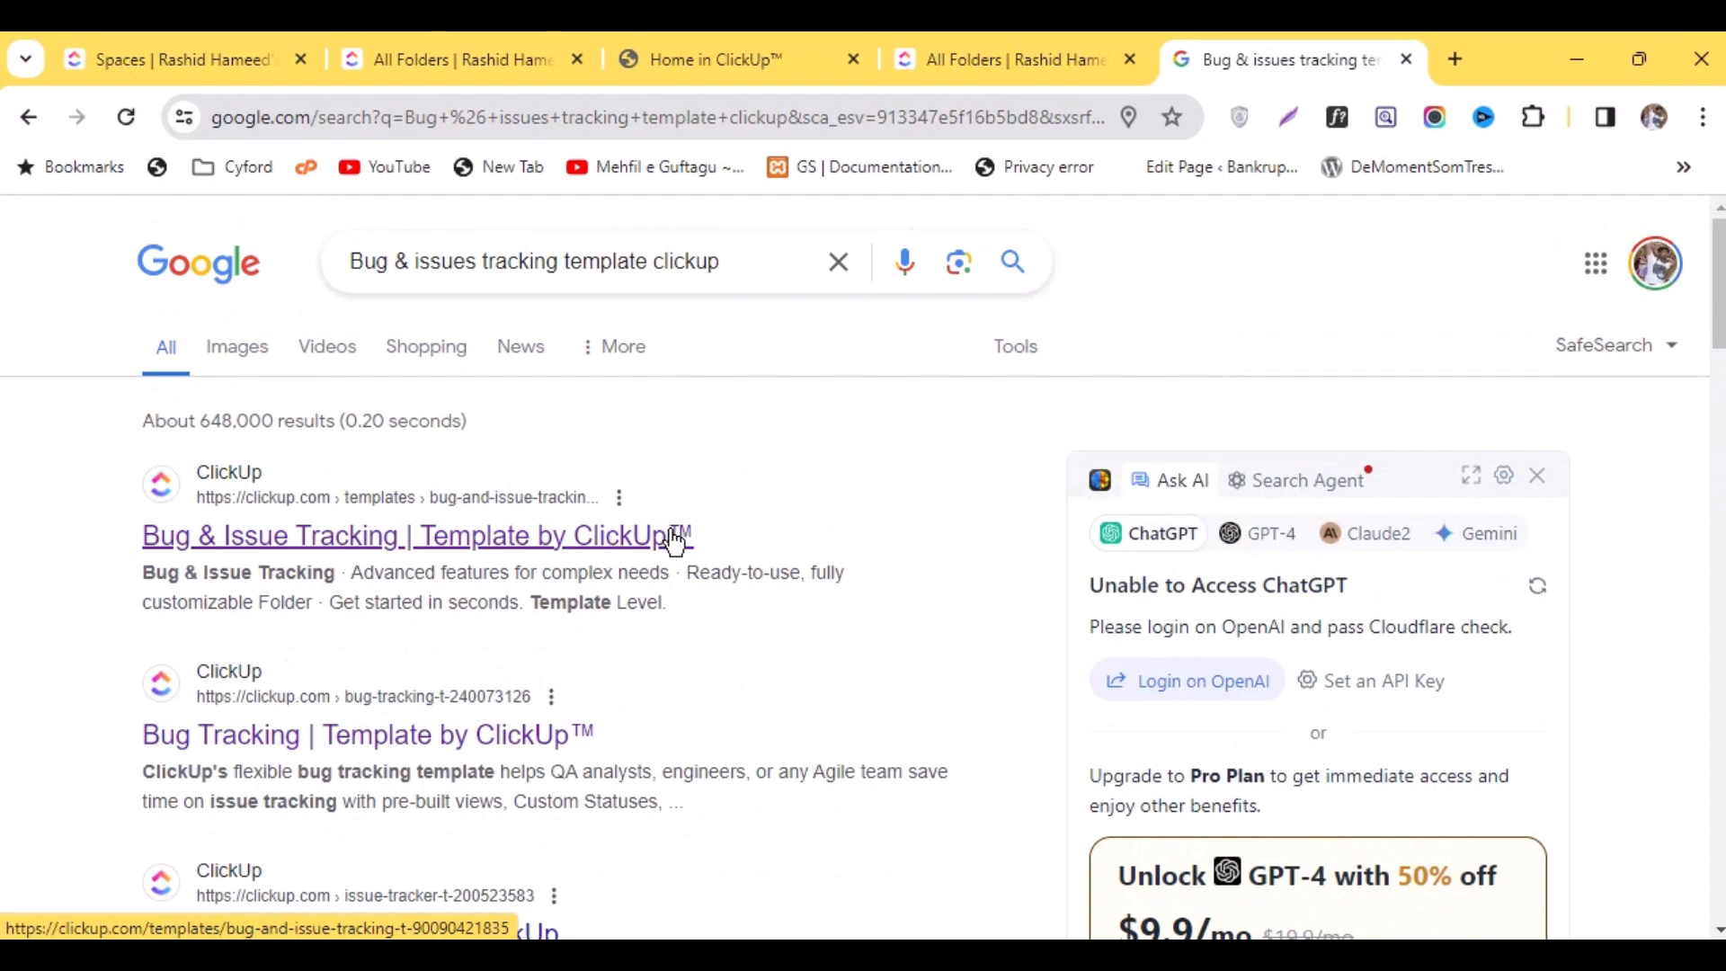
click(331, 541)
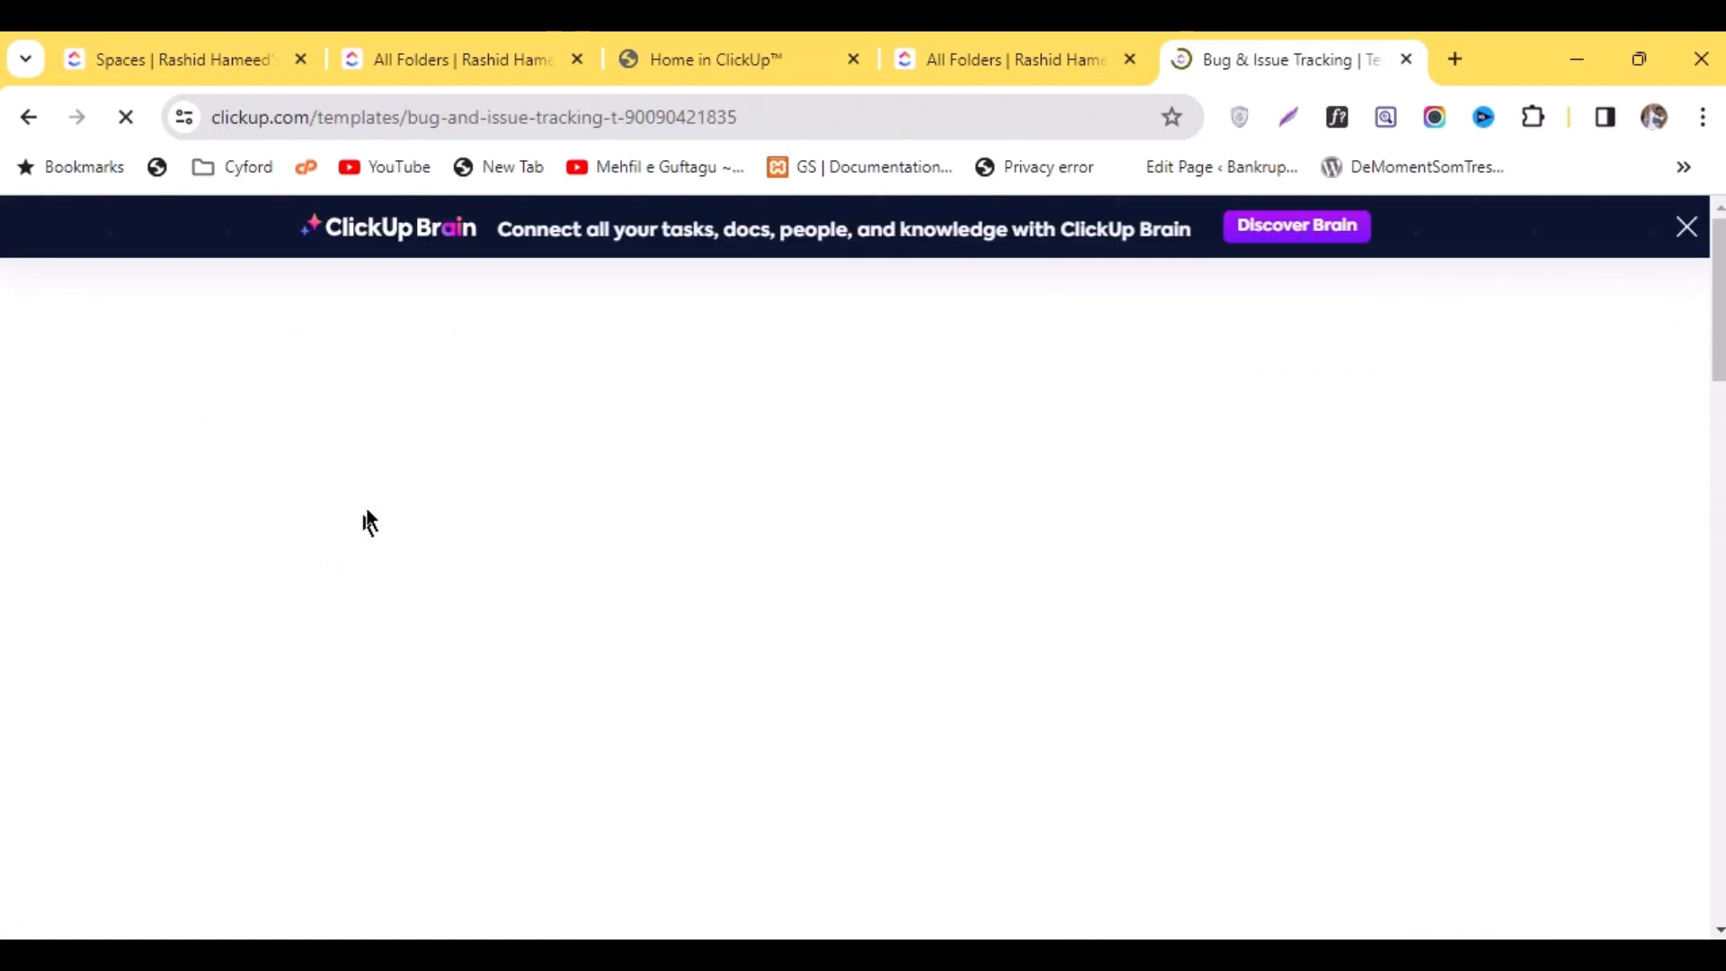
Review the Bug & Issue Tracking template's previews and feature list, and request its free solution
scroll(391, 455, down, 3)
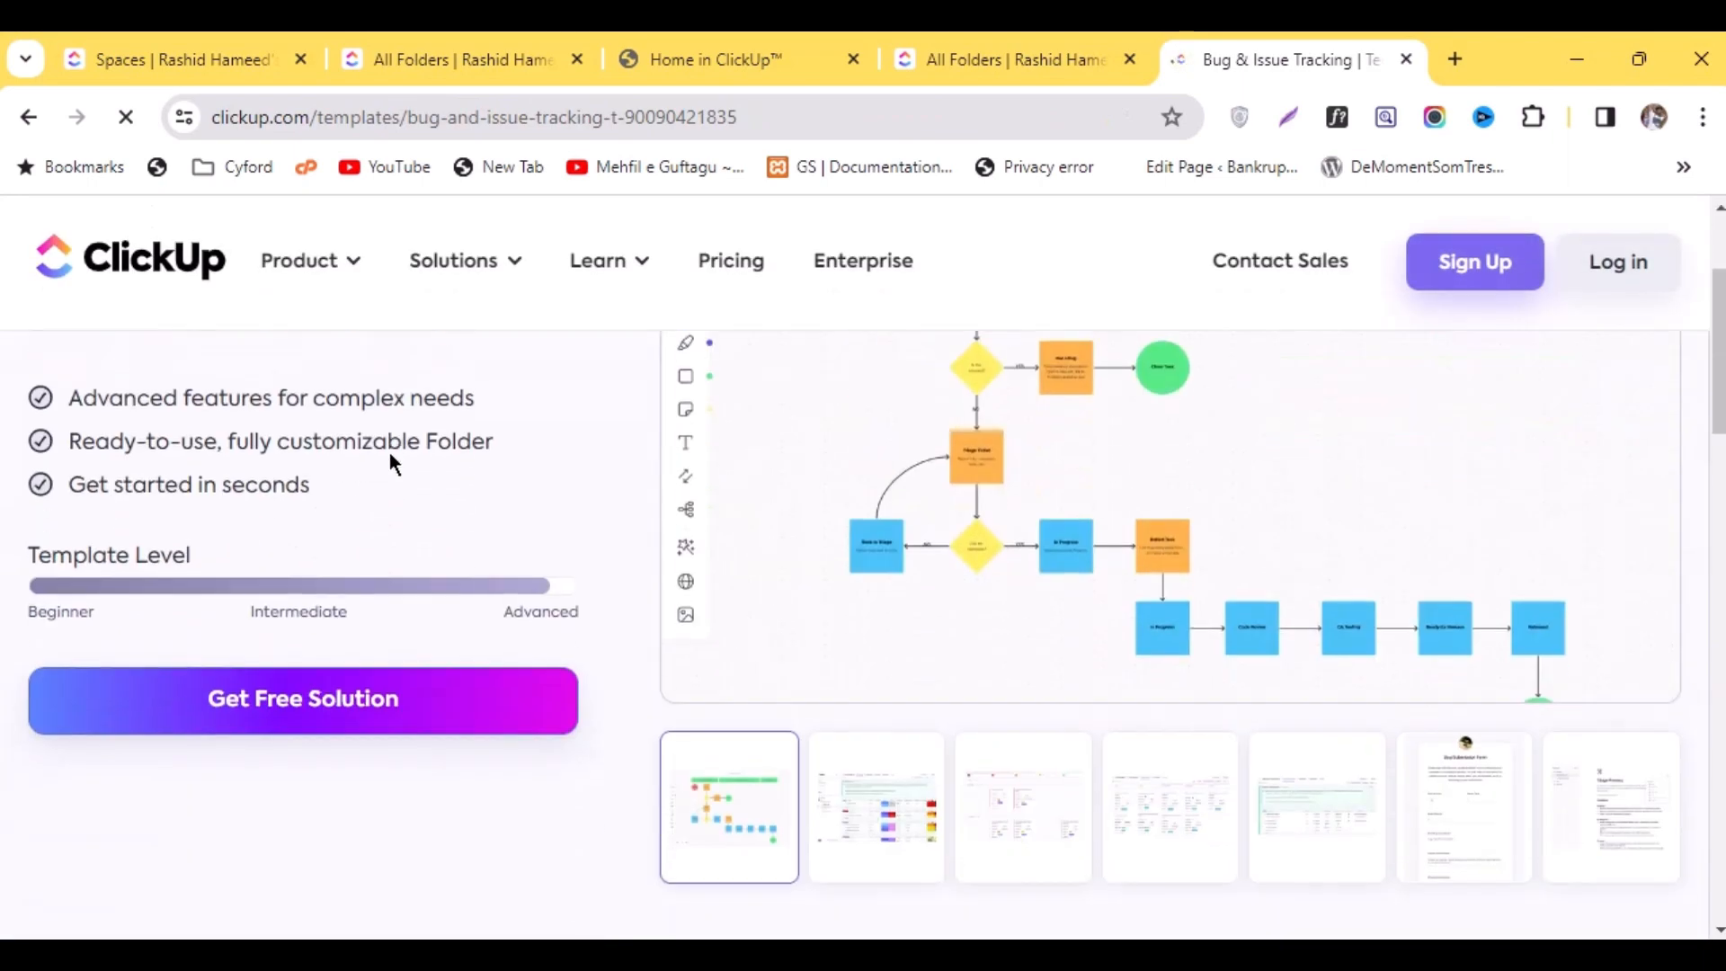
scroll(390, 445, down, 3)
scroll(390, 443, up, 3)
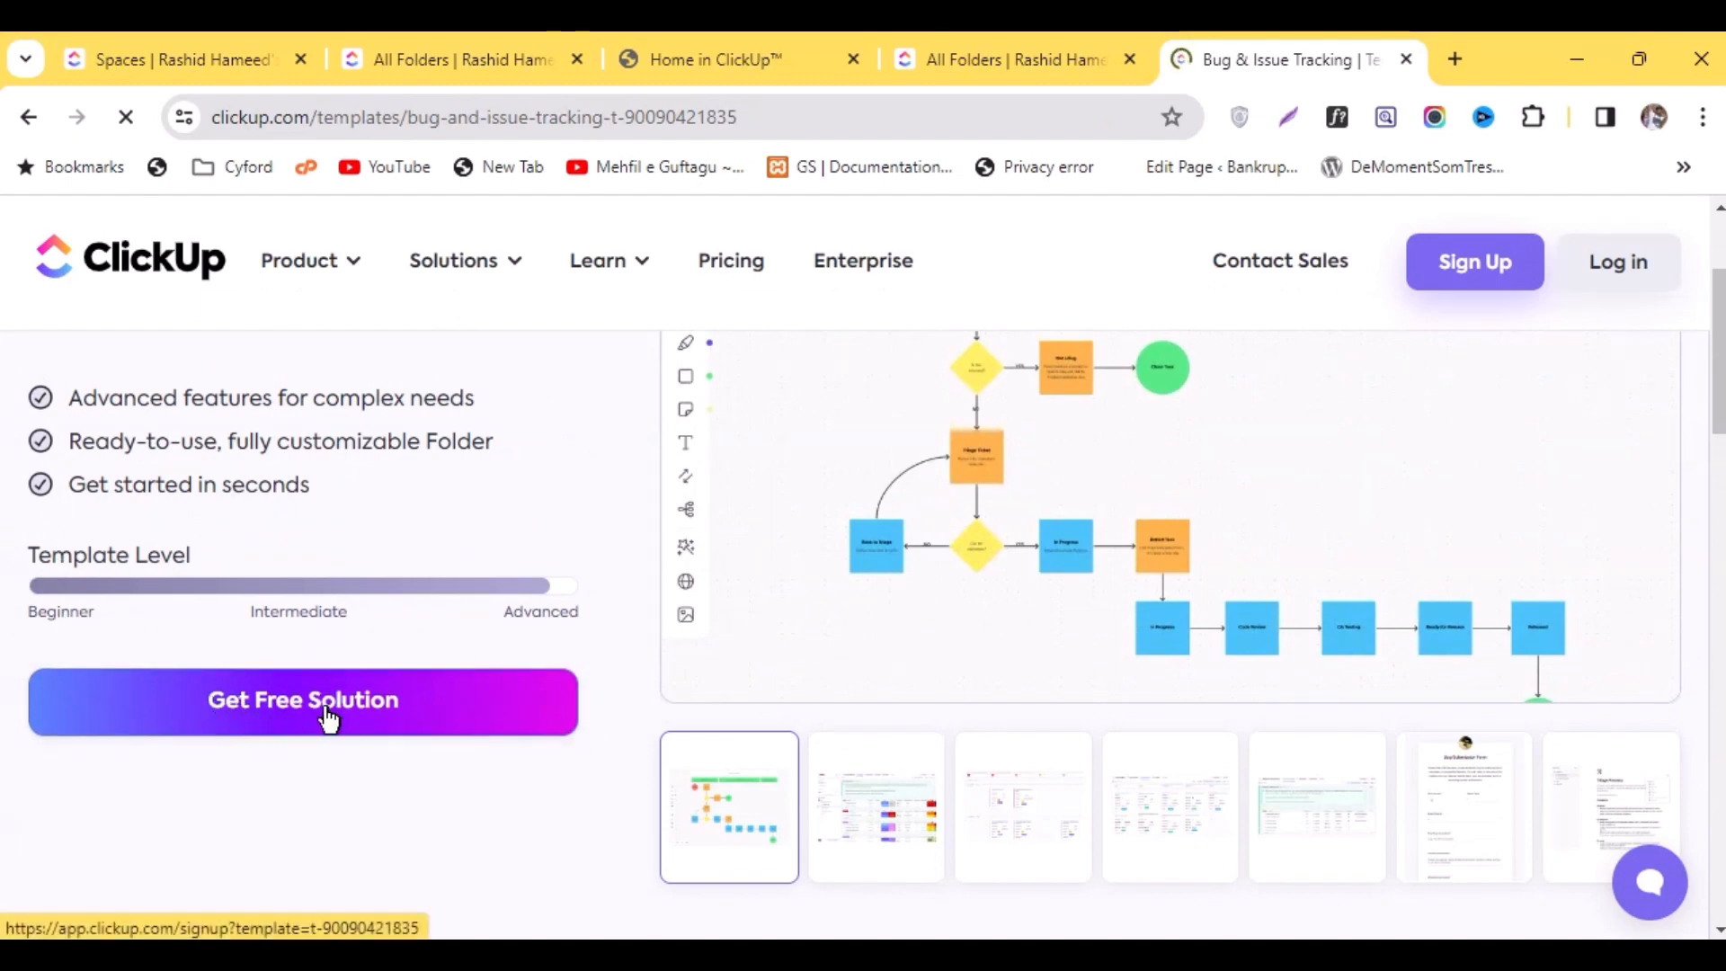
drag(81, 395, 475, 500)
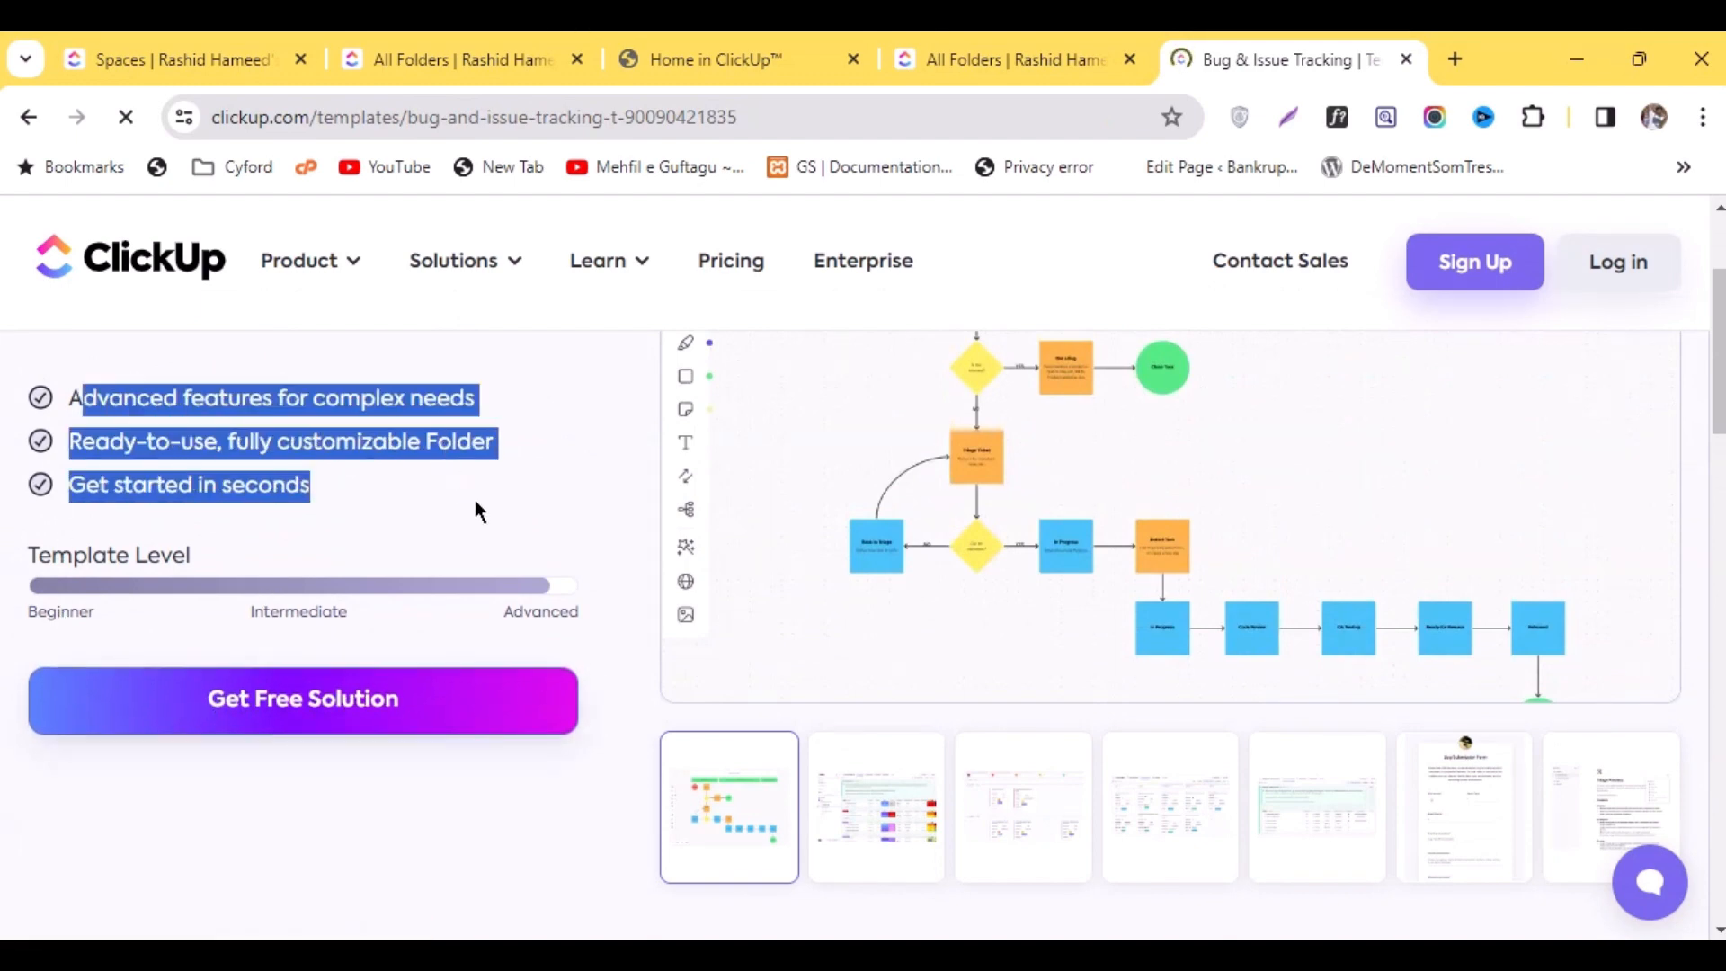
click(272, 710)
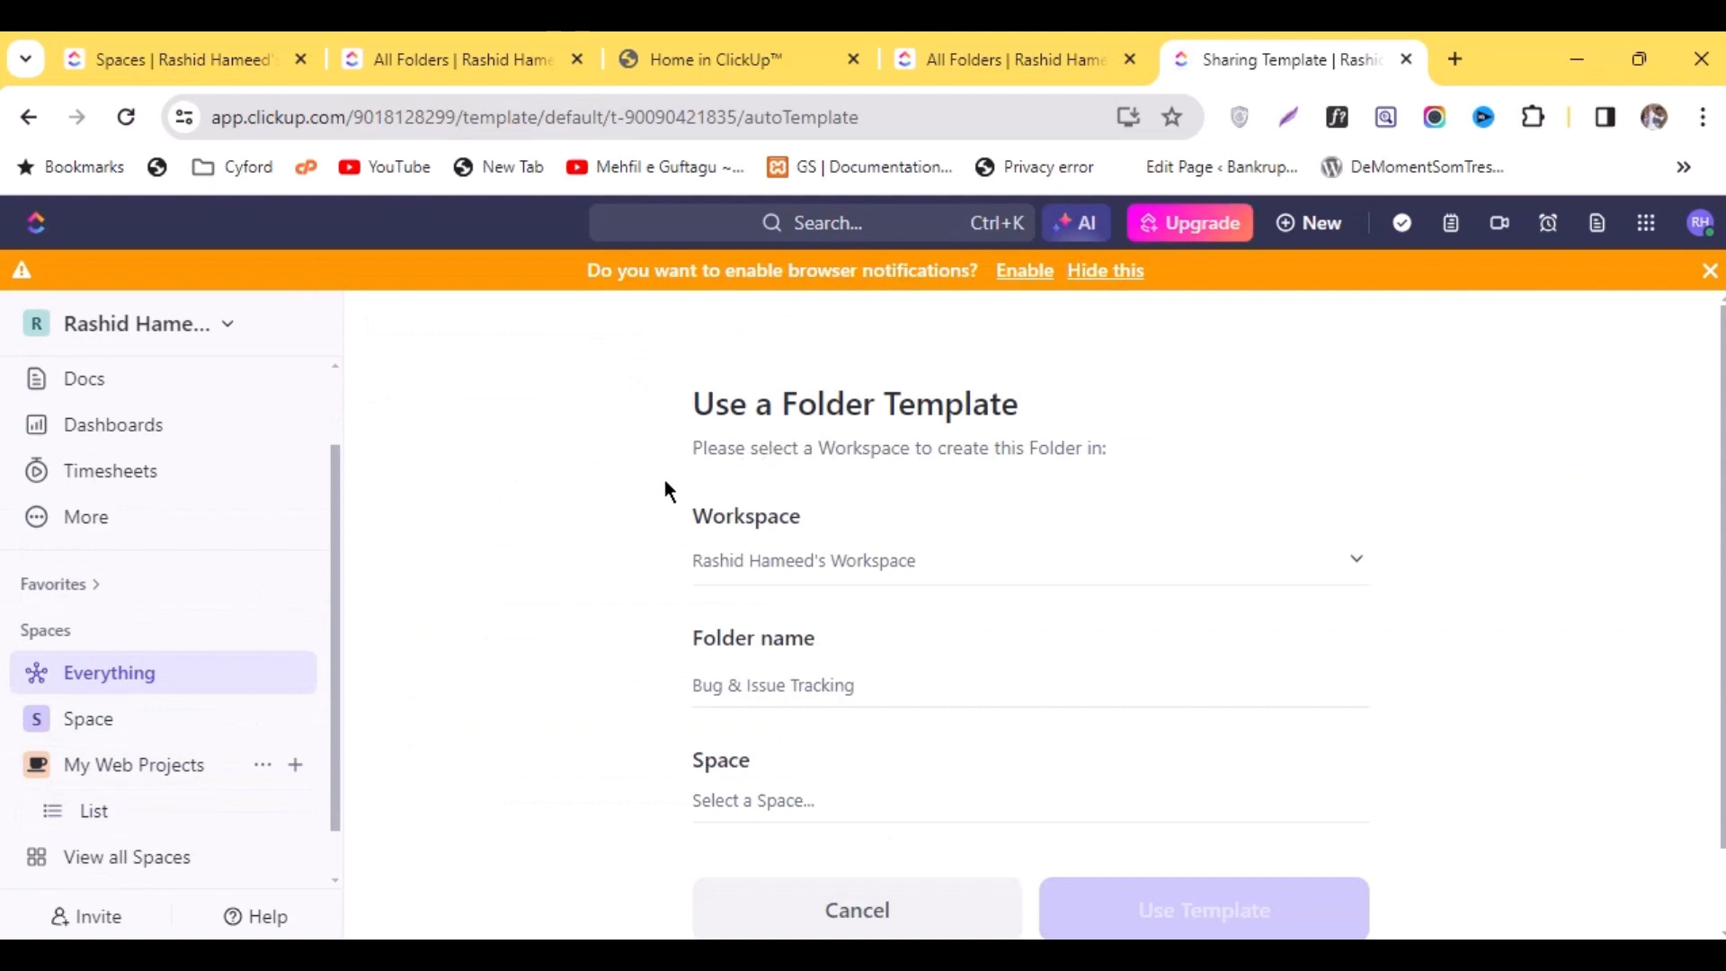
Apply the template in the My Web Projects Space, keeping the preset workspace and the folder name Bug & Issue Tracking
scroll(665, 482, down, 1)
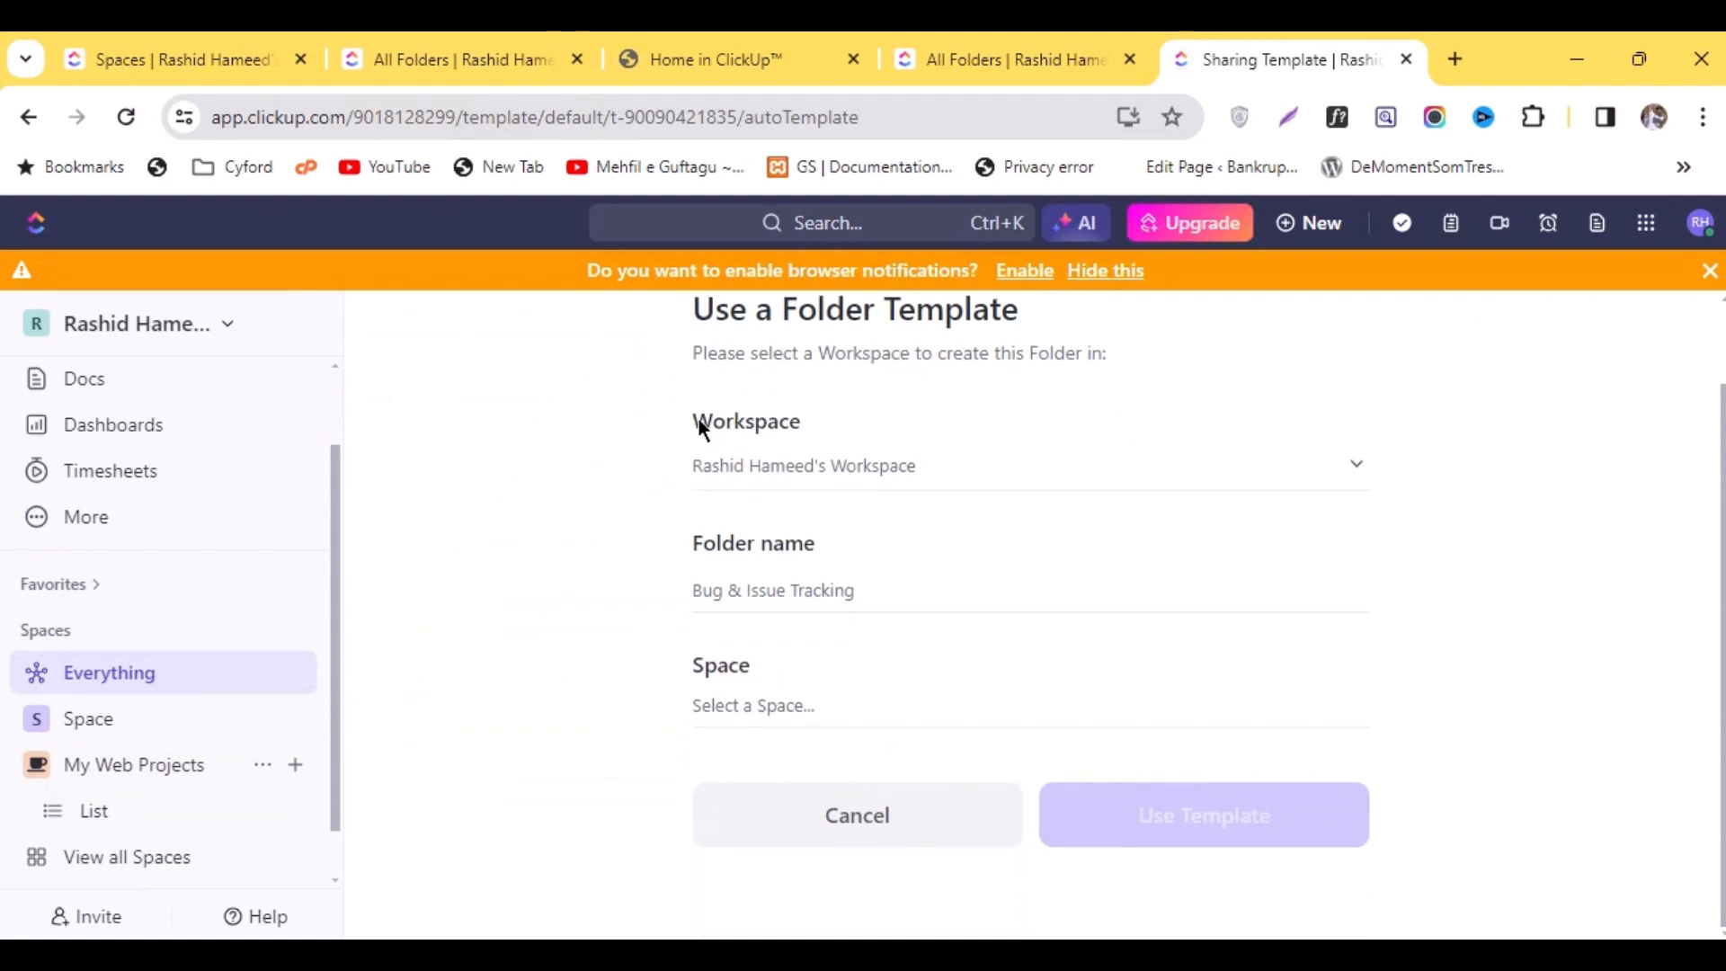
click(839, 415)
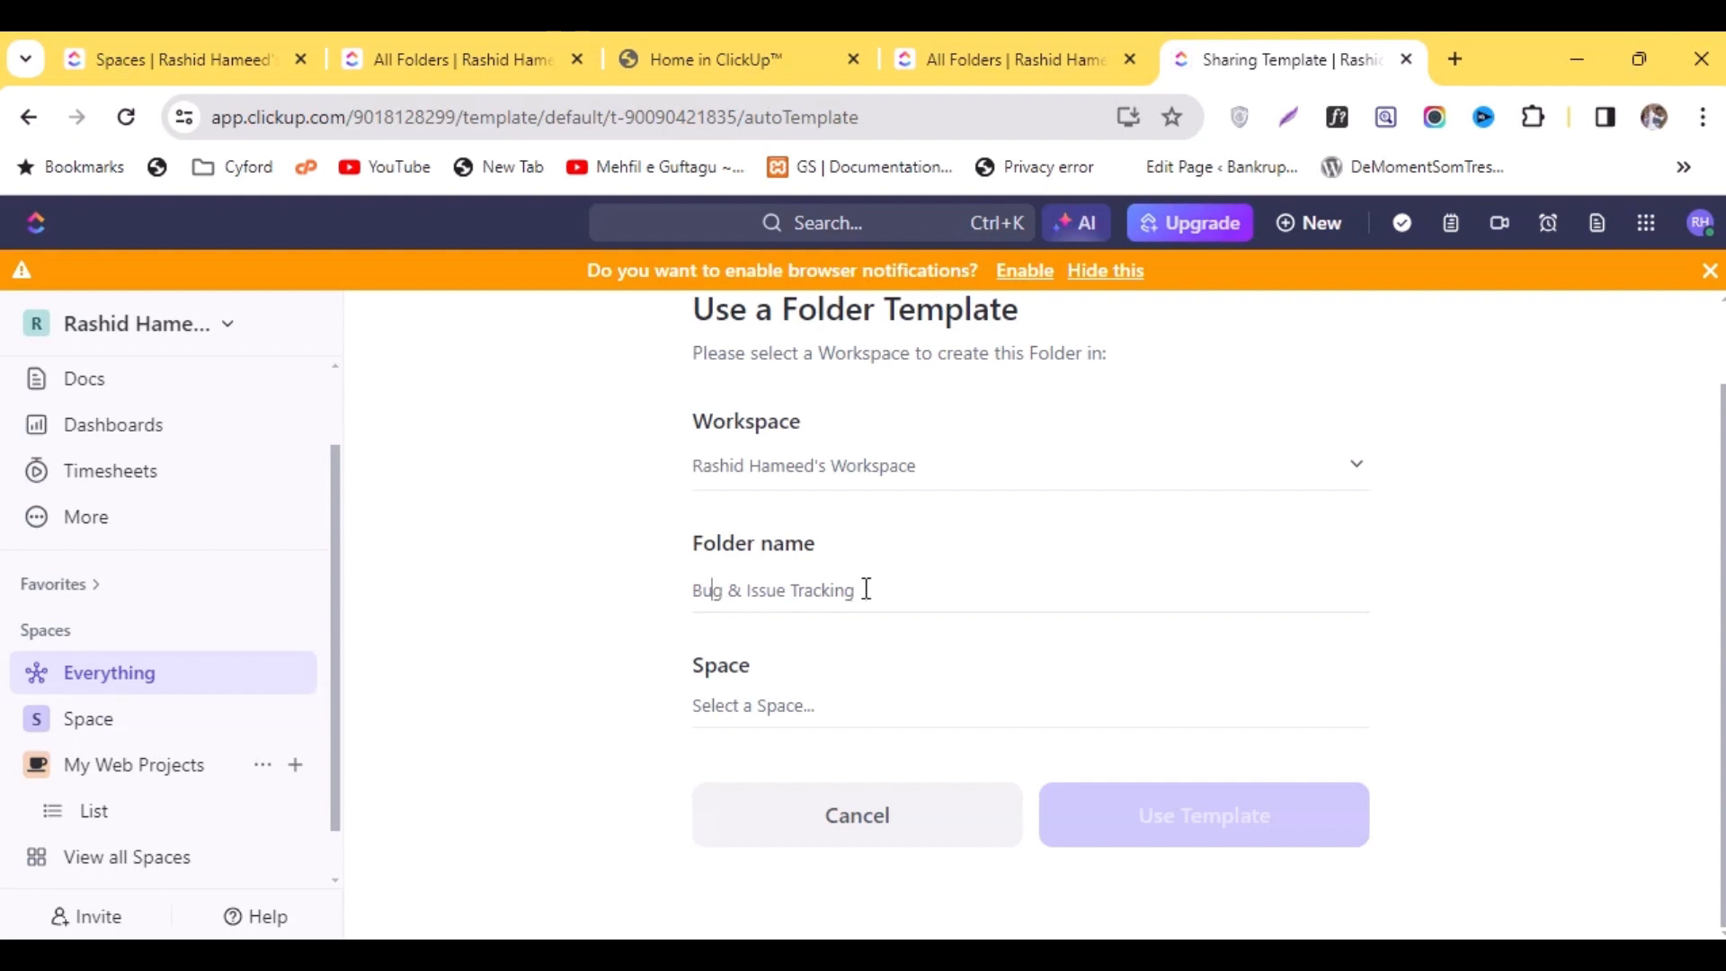
drag(852, 590, 602, 599)
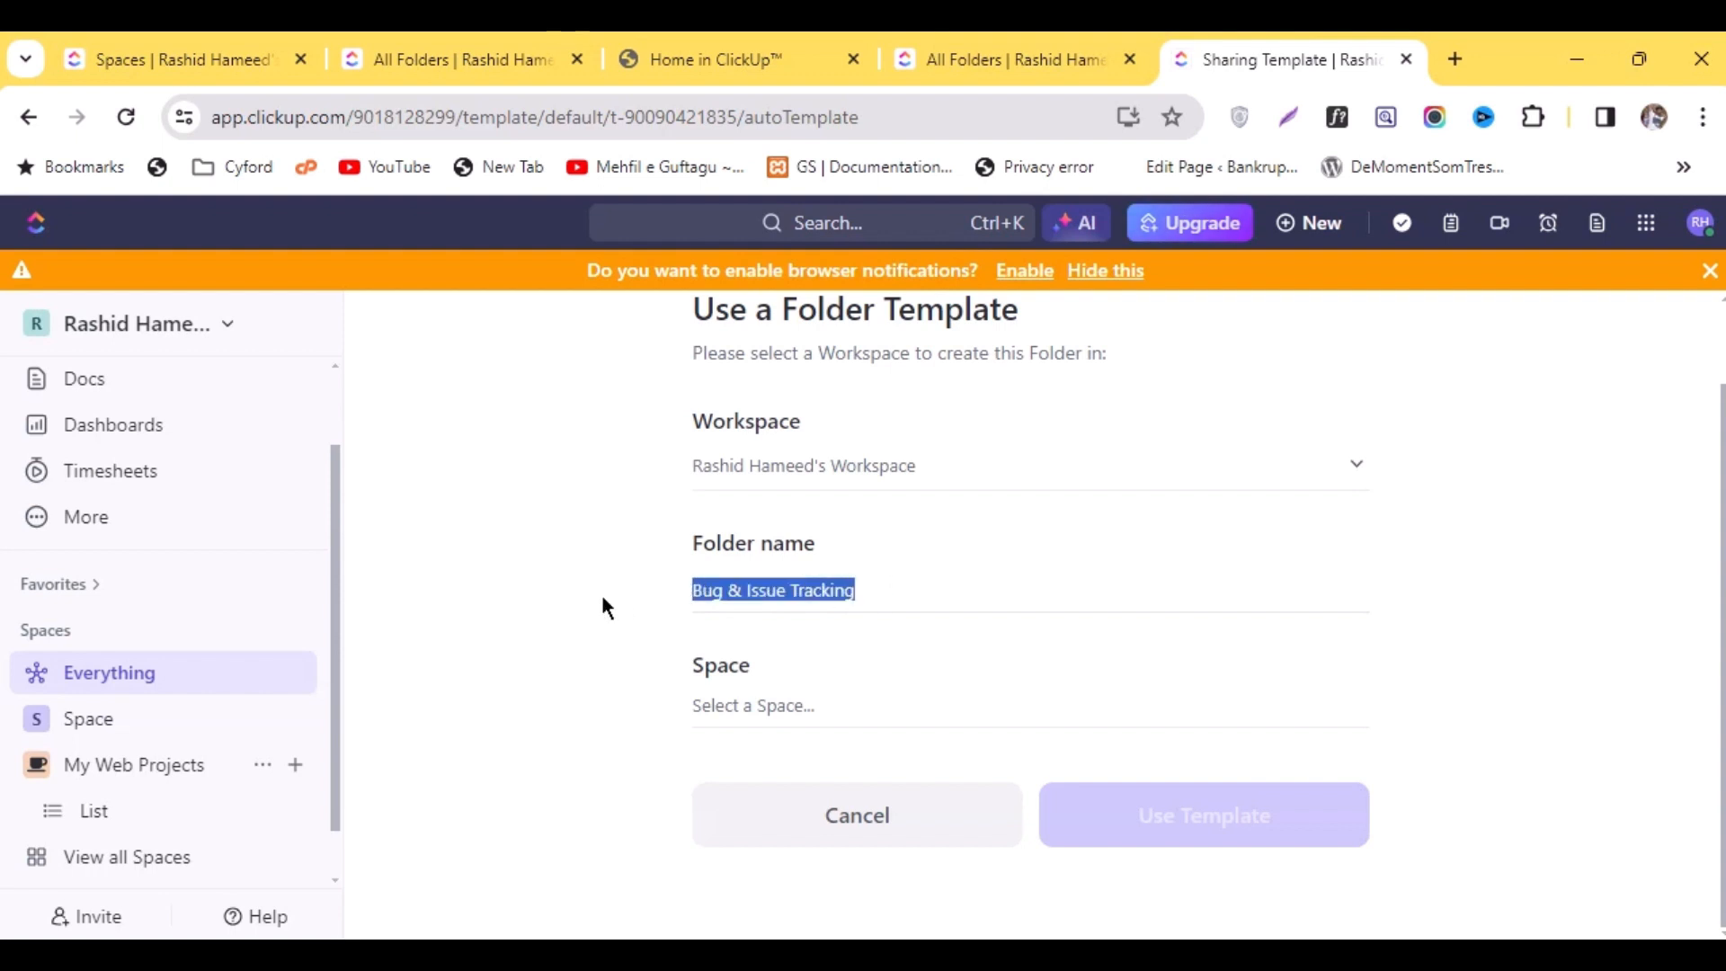
click(883, 467)
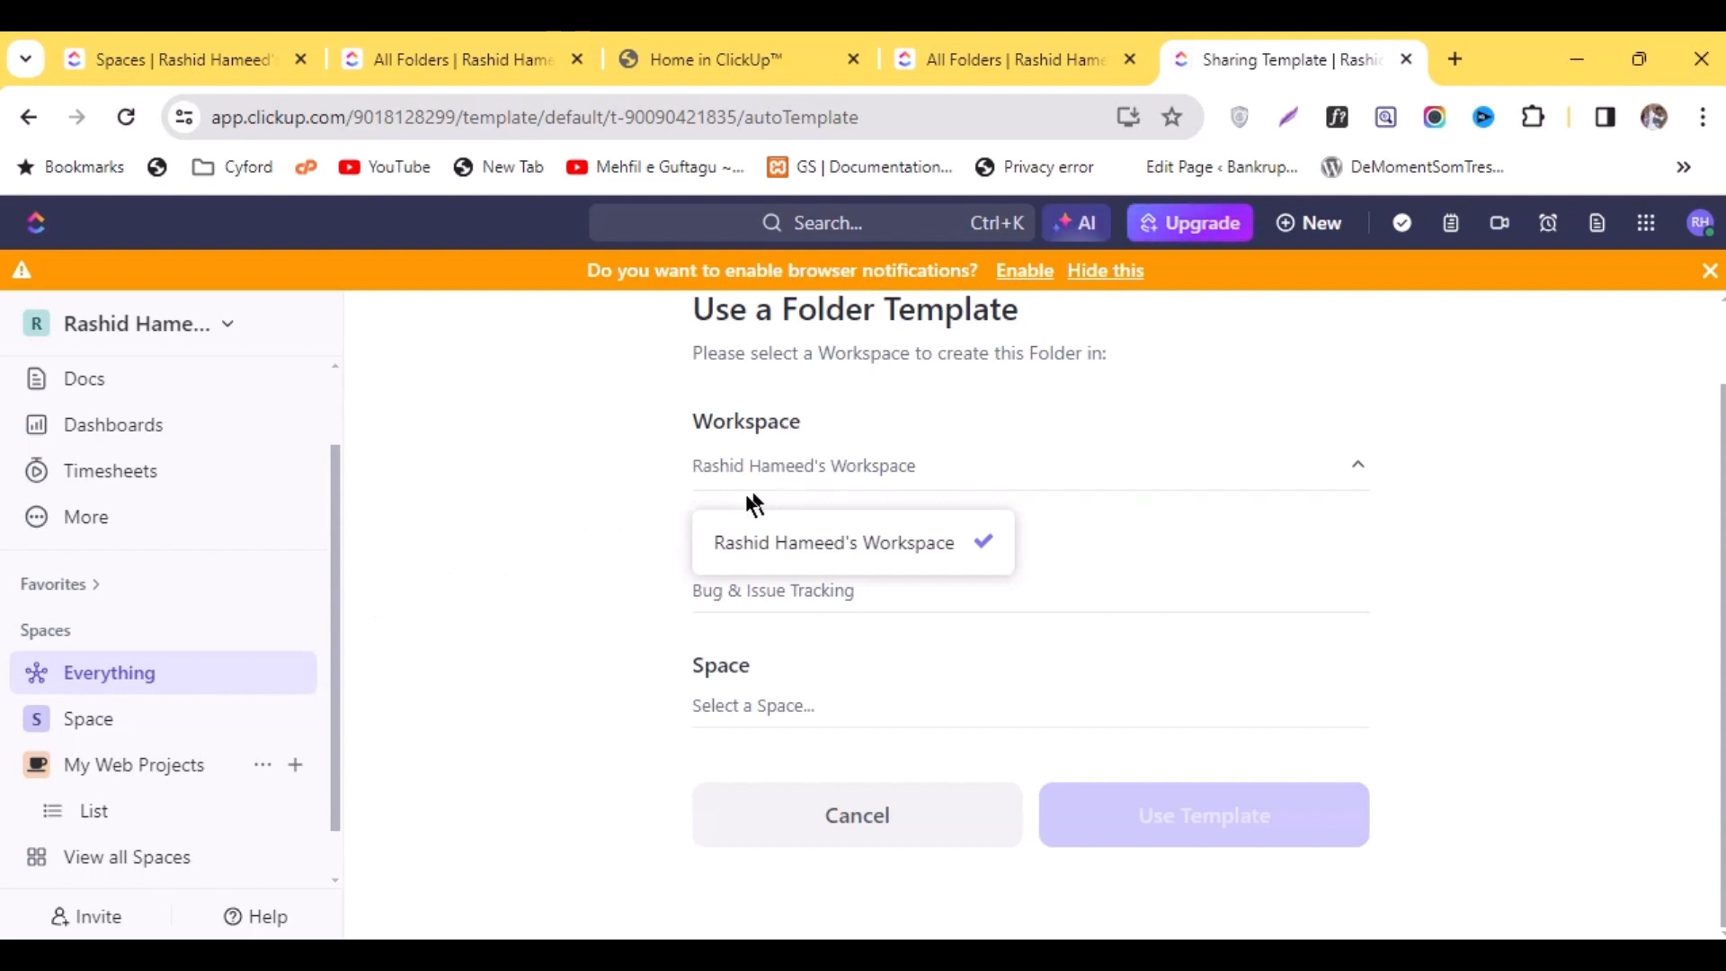
click(563, 544)
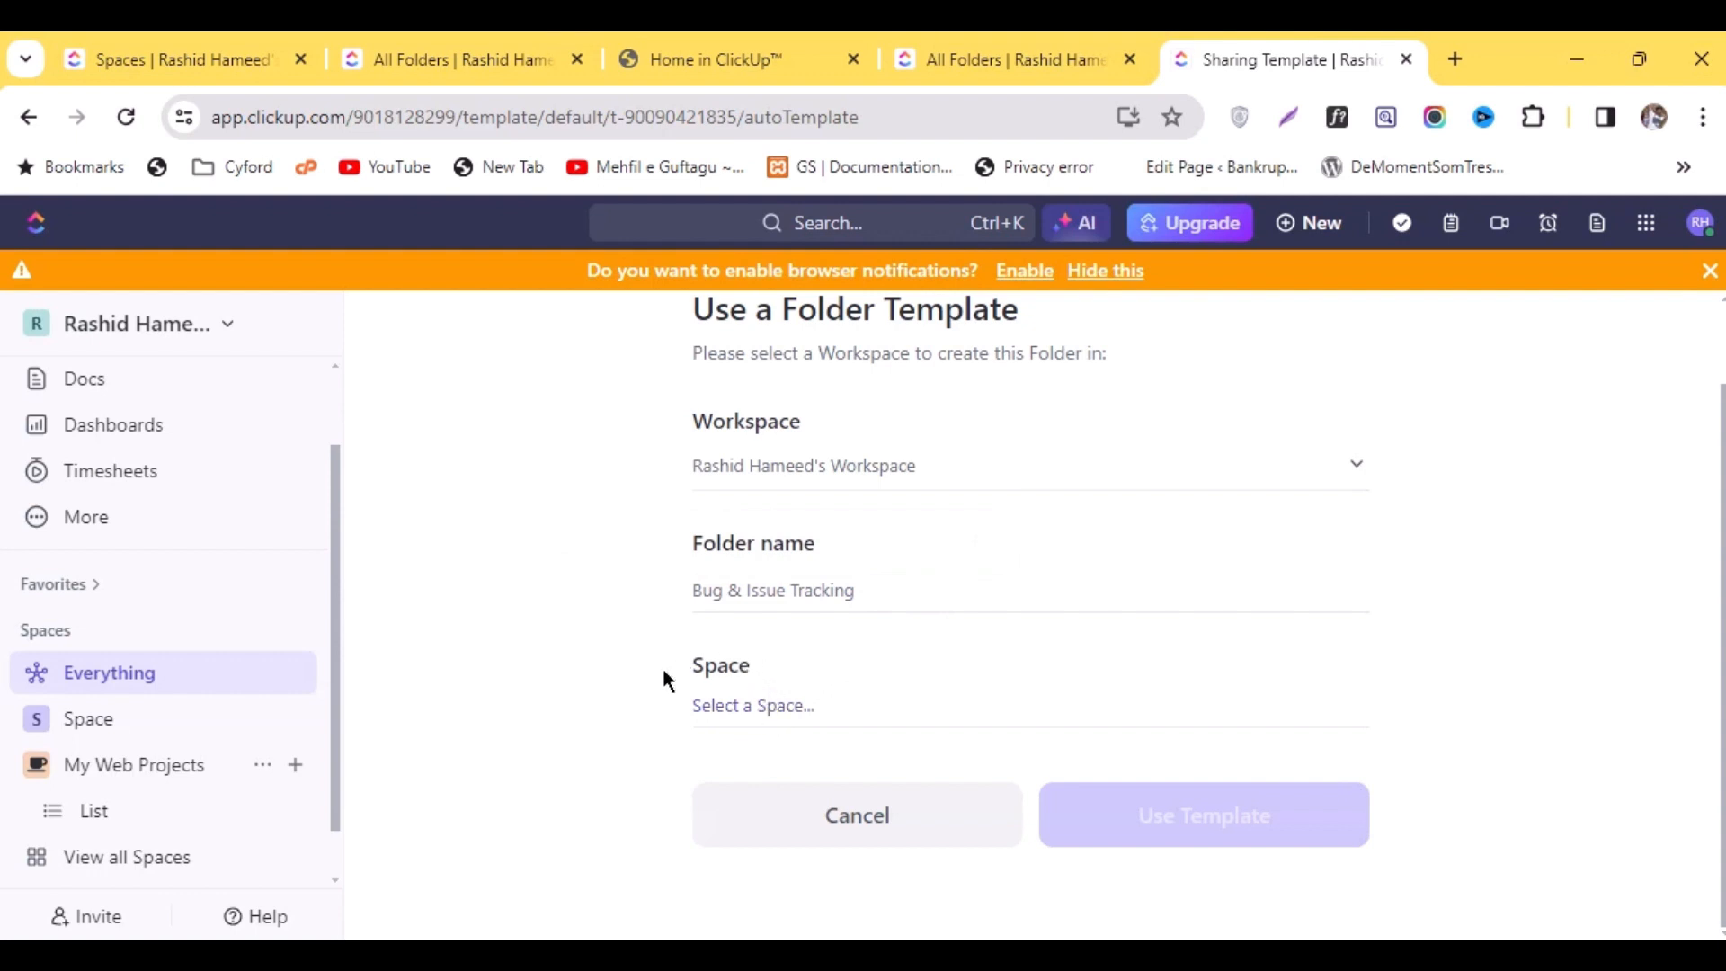
click(733, 710)
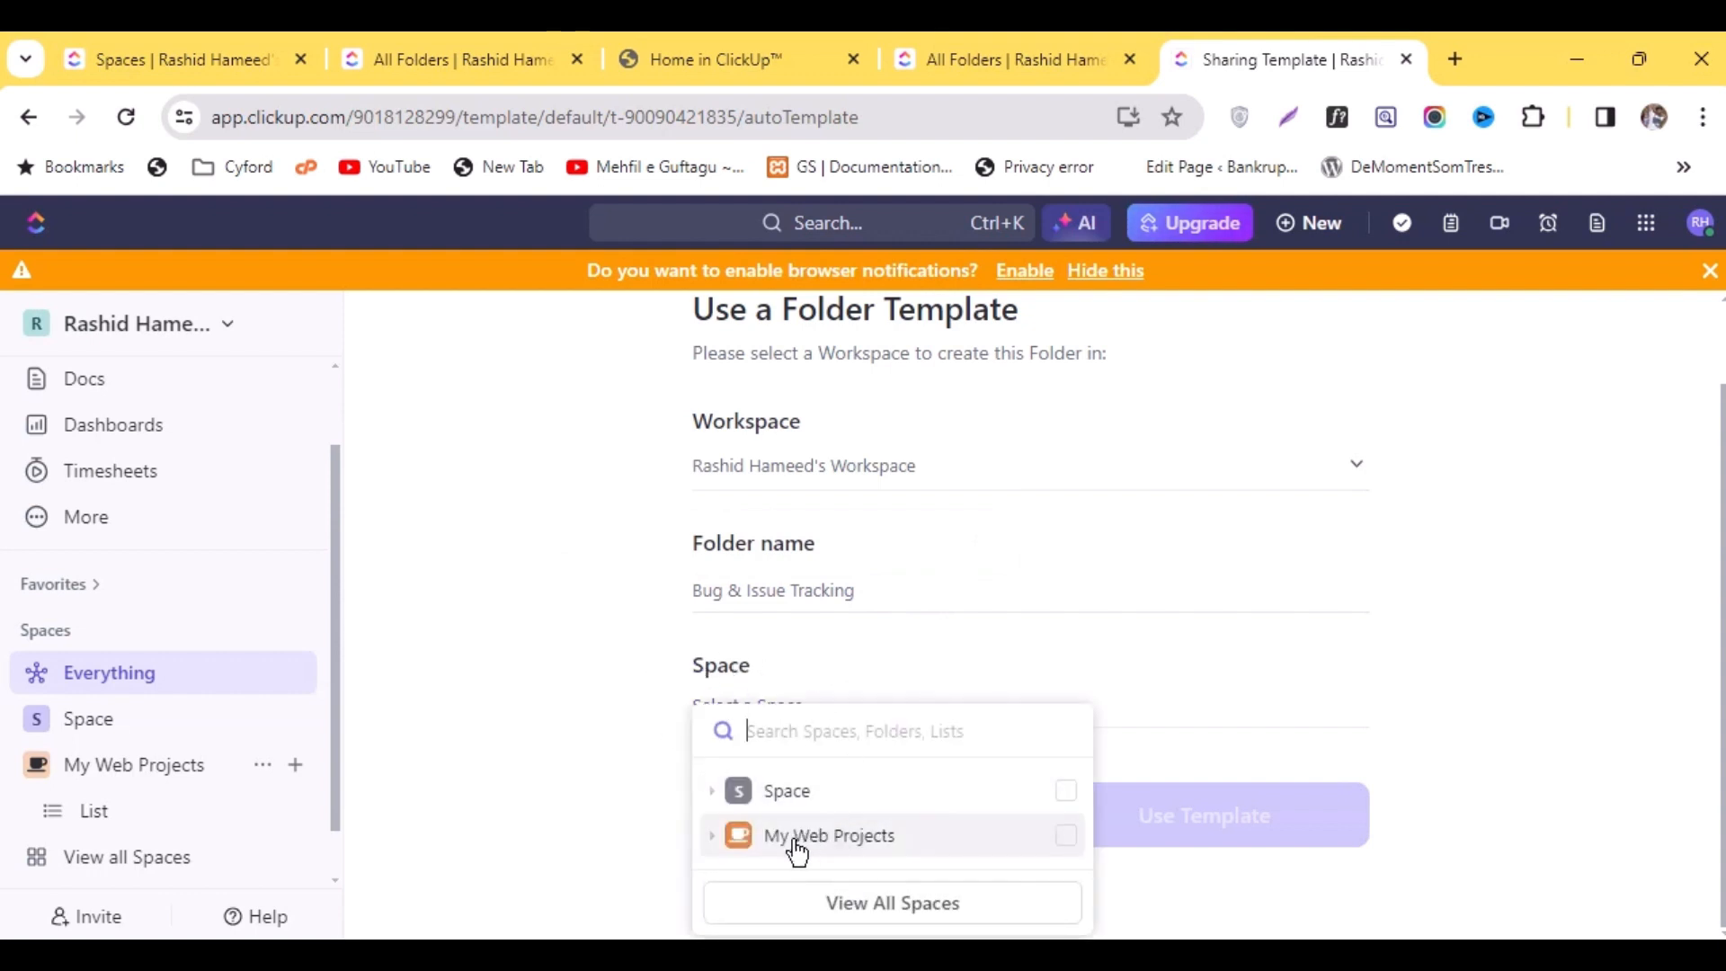
click(911, 843)
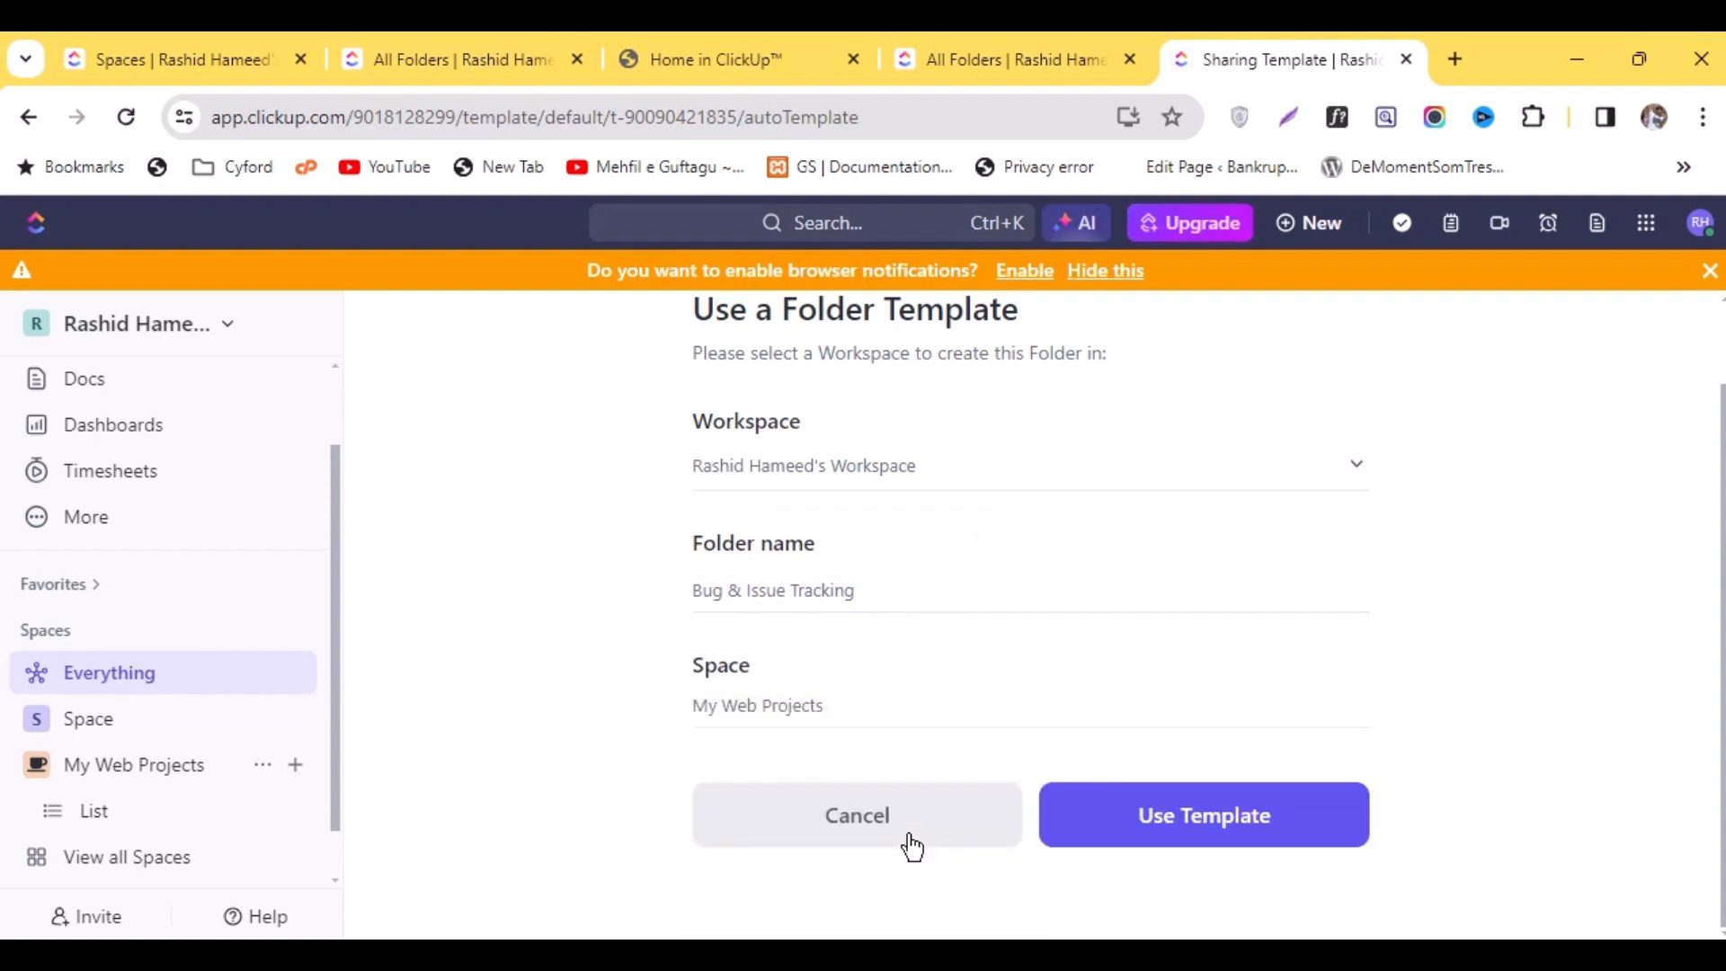
click(1164, 815)
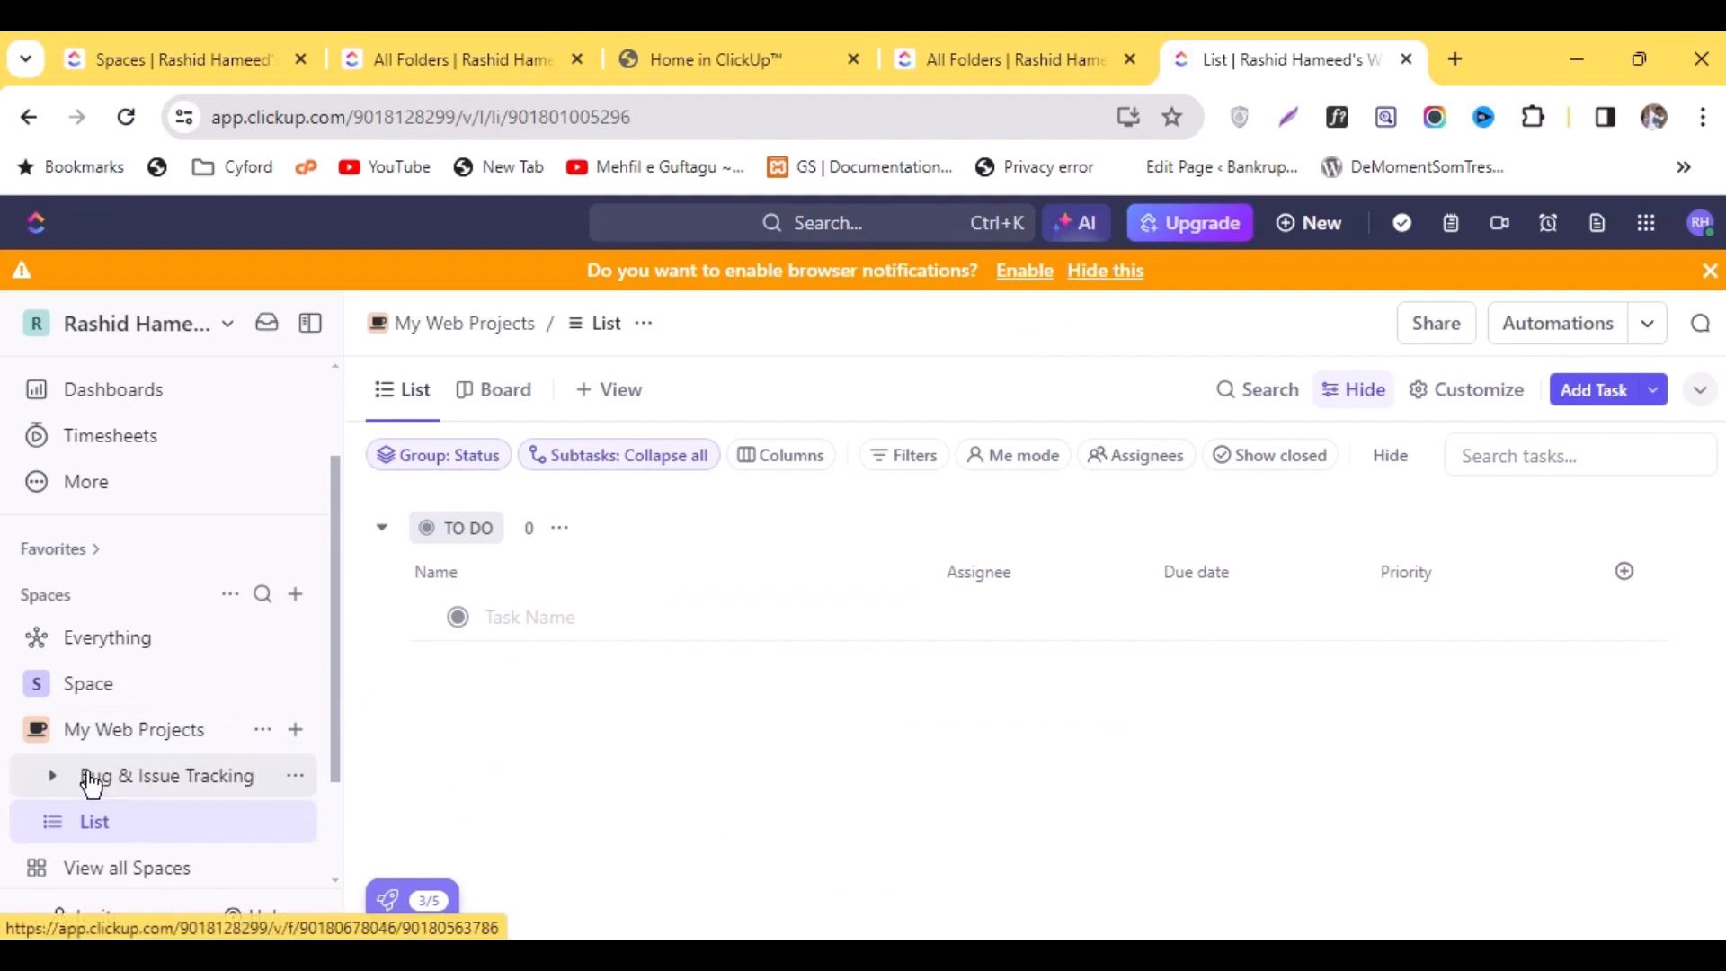
Open the Bug & Issue Tracking folder and read through the getting-started instructions and quick tip on its Welcome page
click(171, 782)
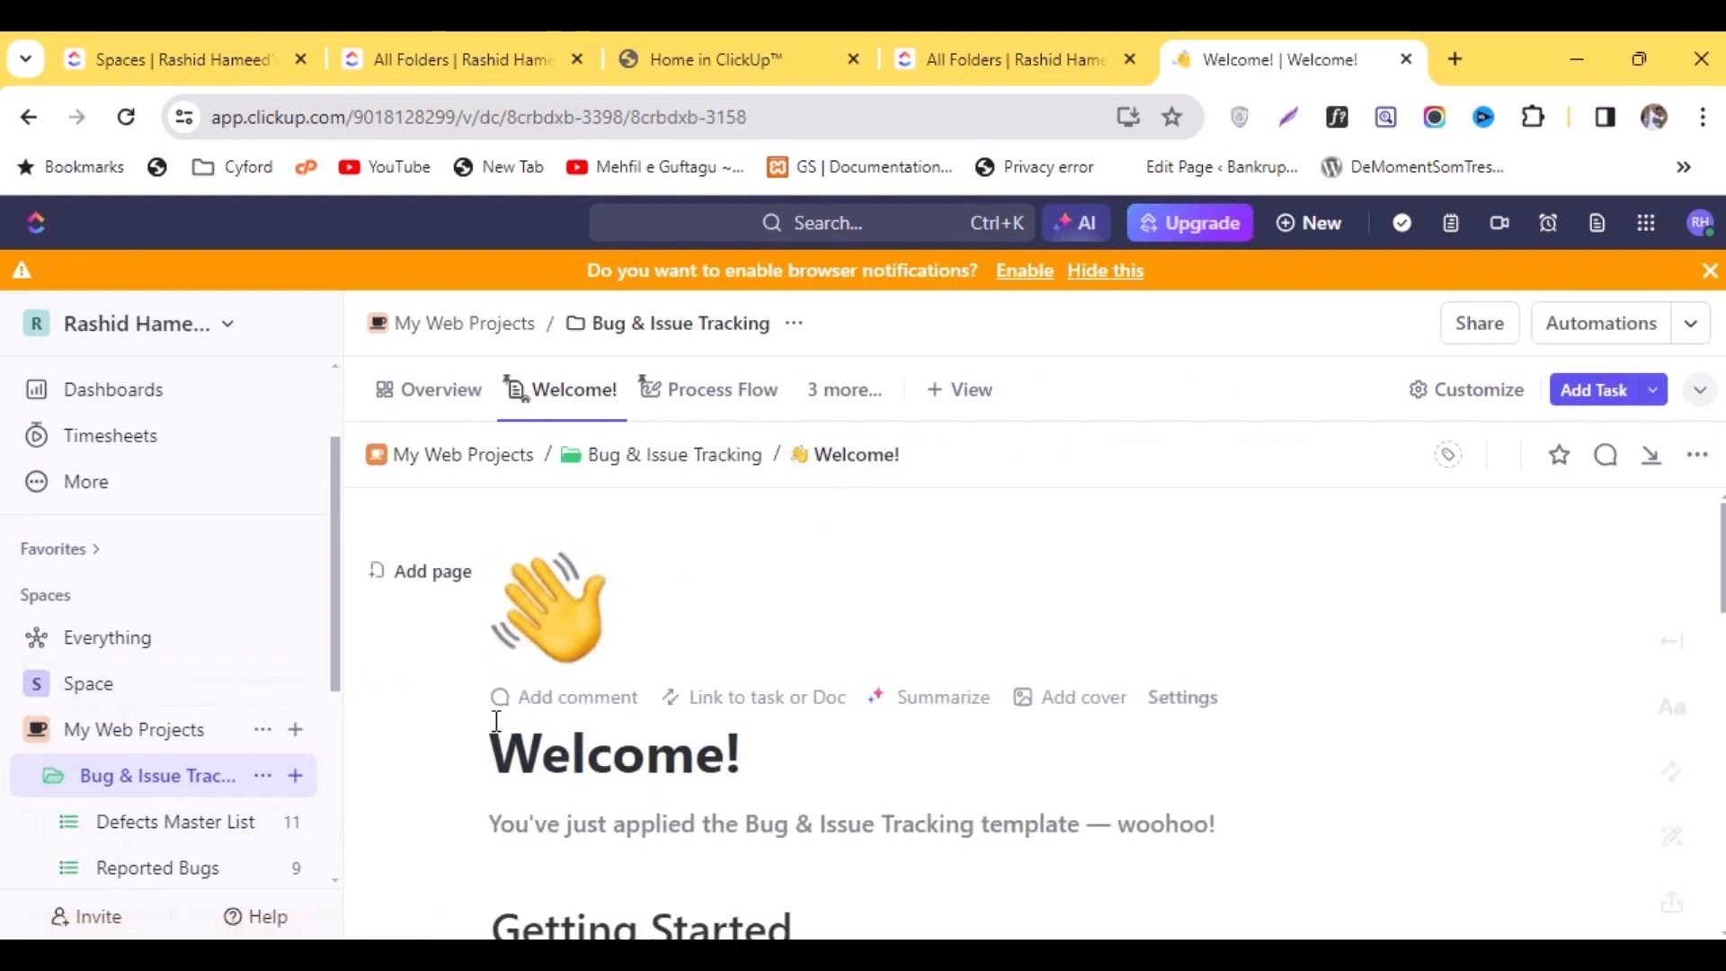
scroll(496, 722, down, 3)
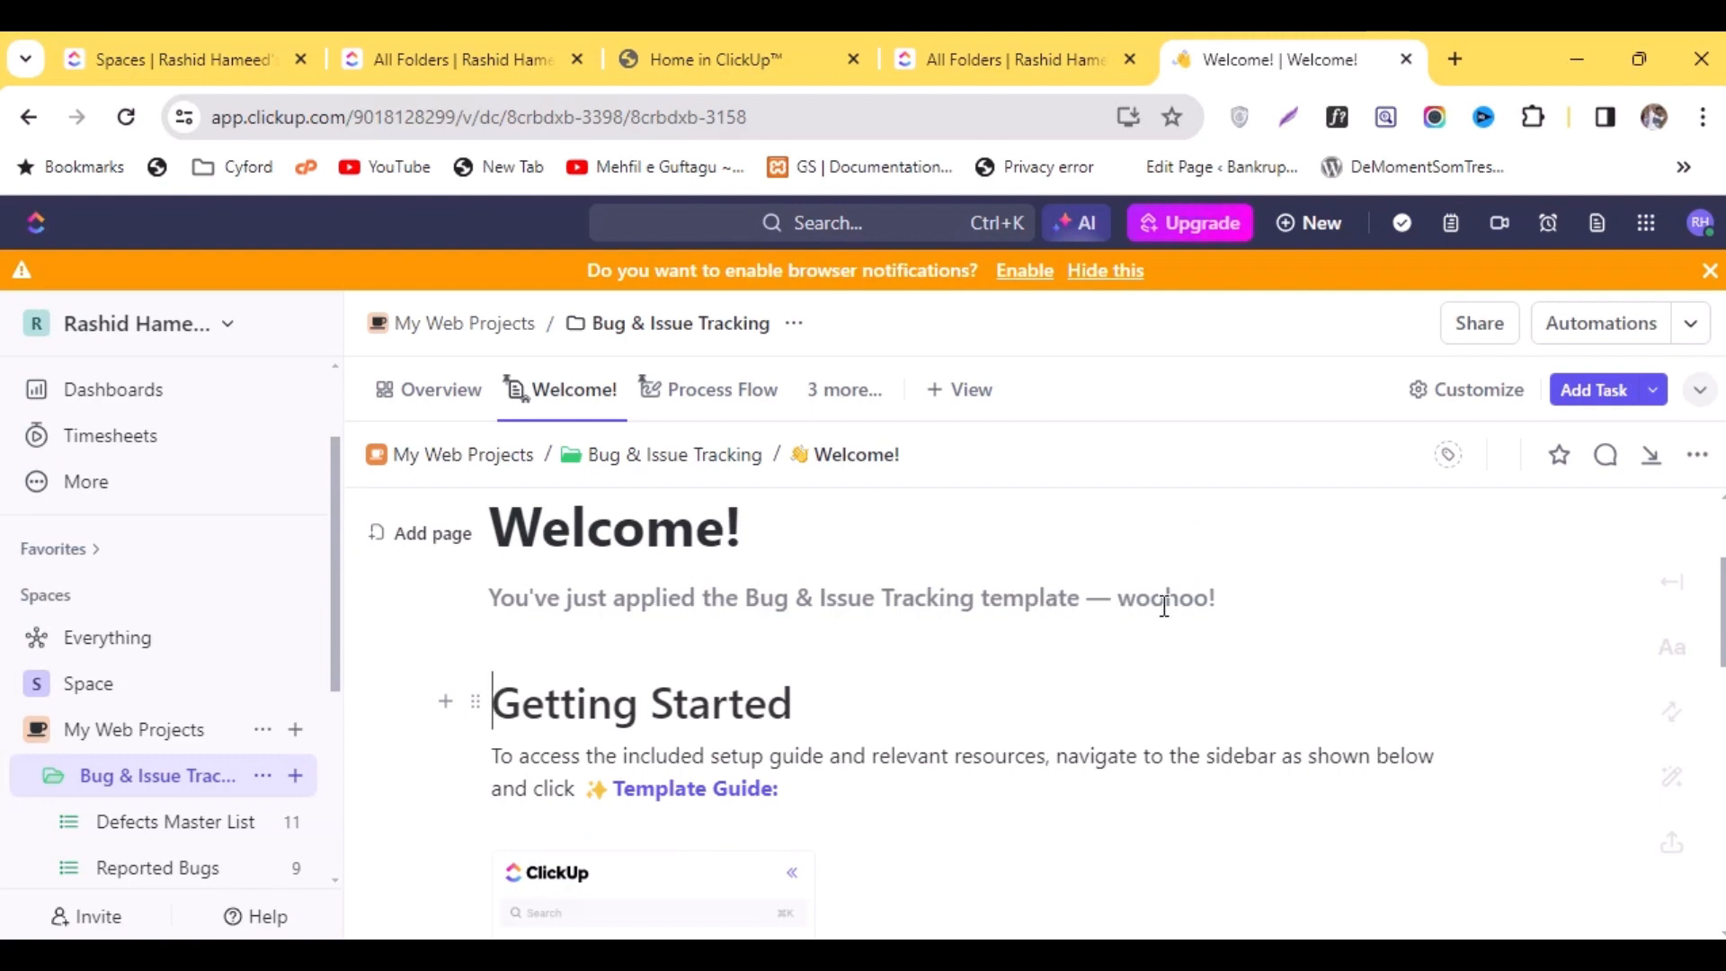
scroll(1164, 605, down, 3)
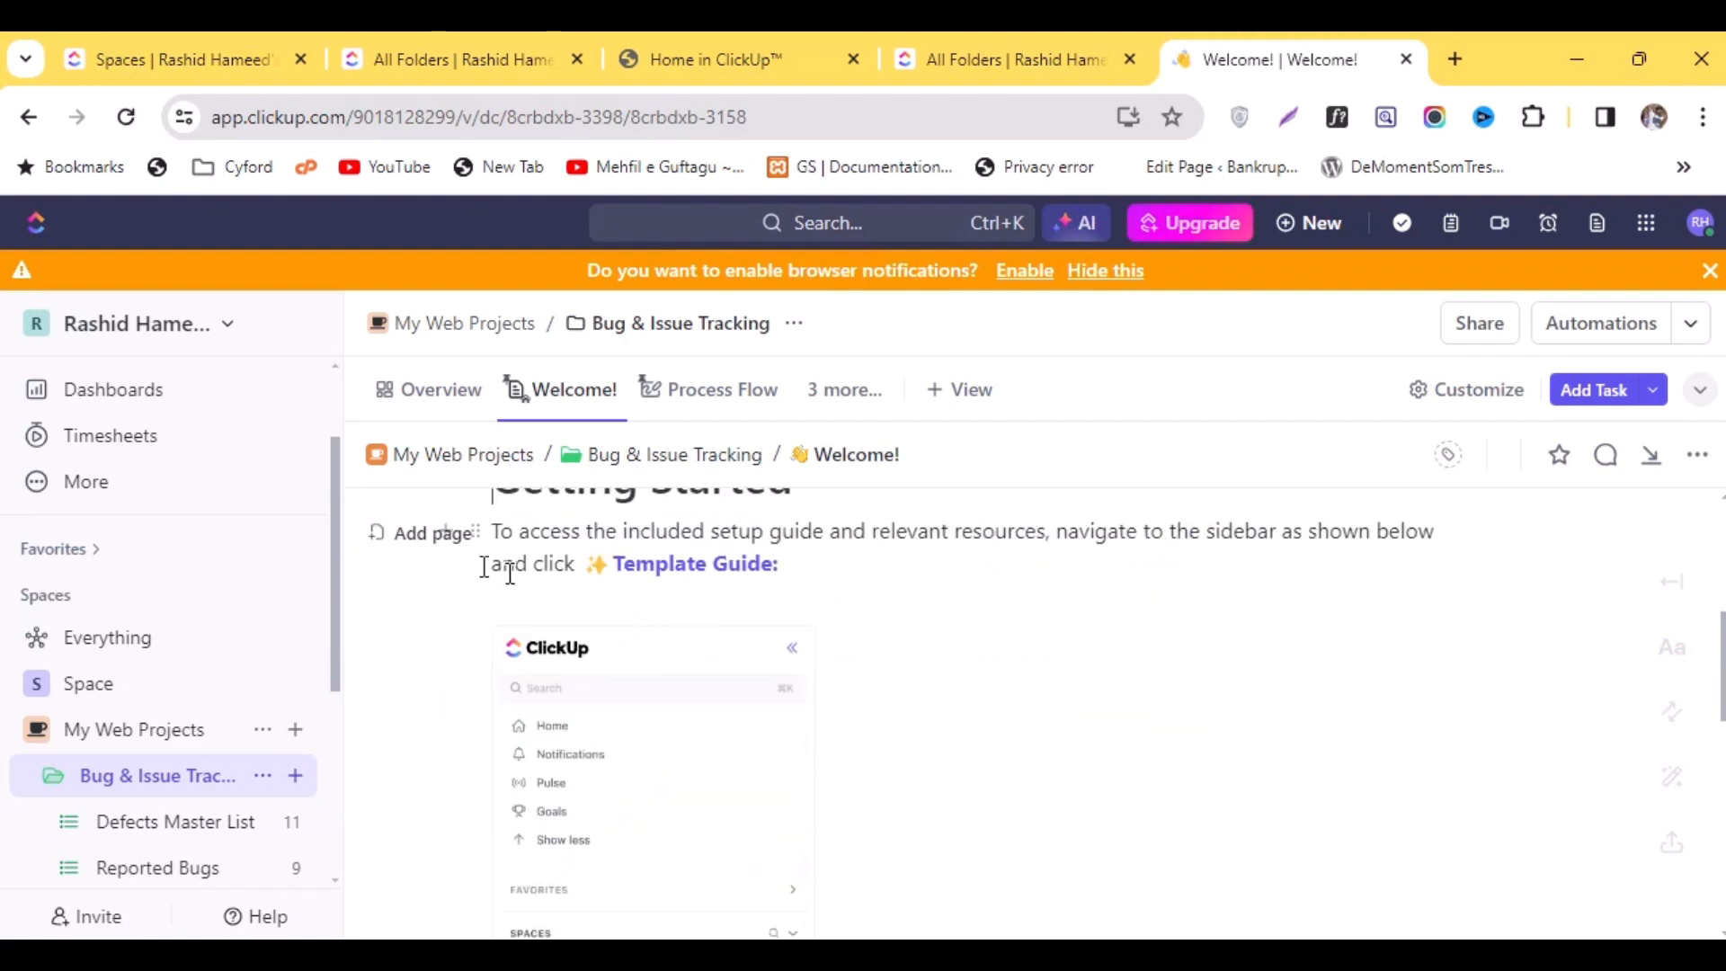
scroll(847, 615, down, 10)
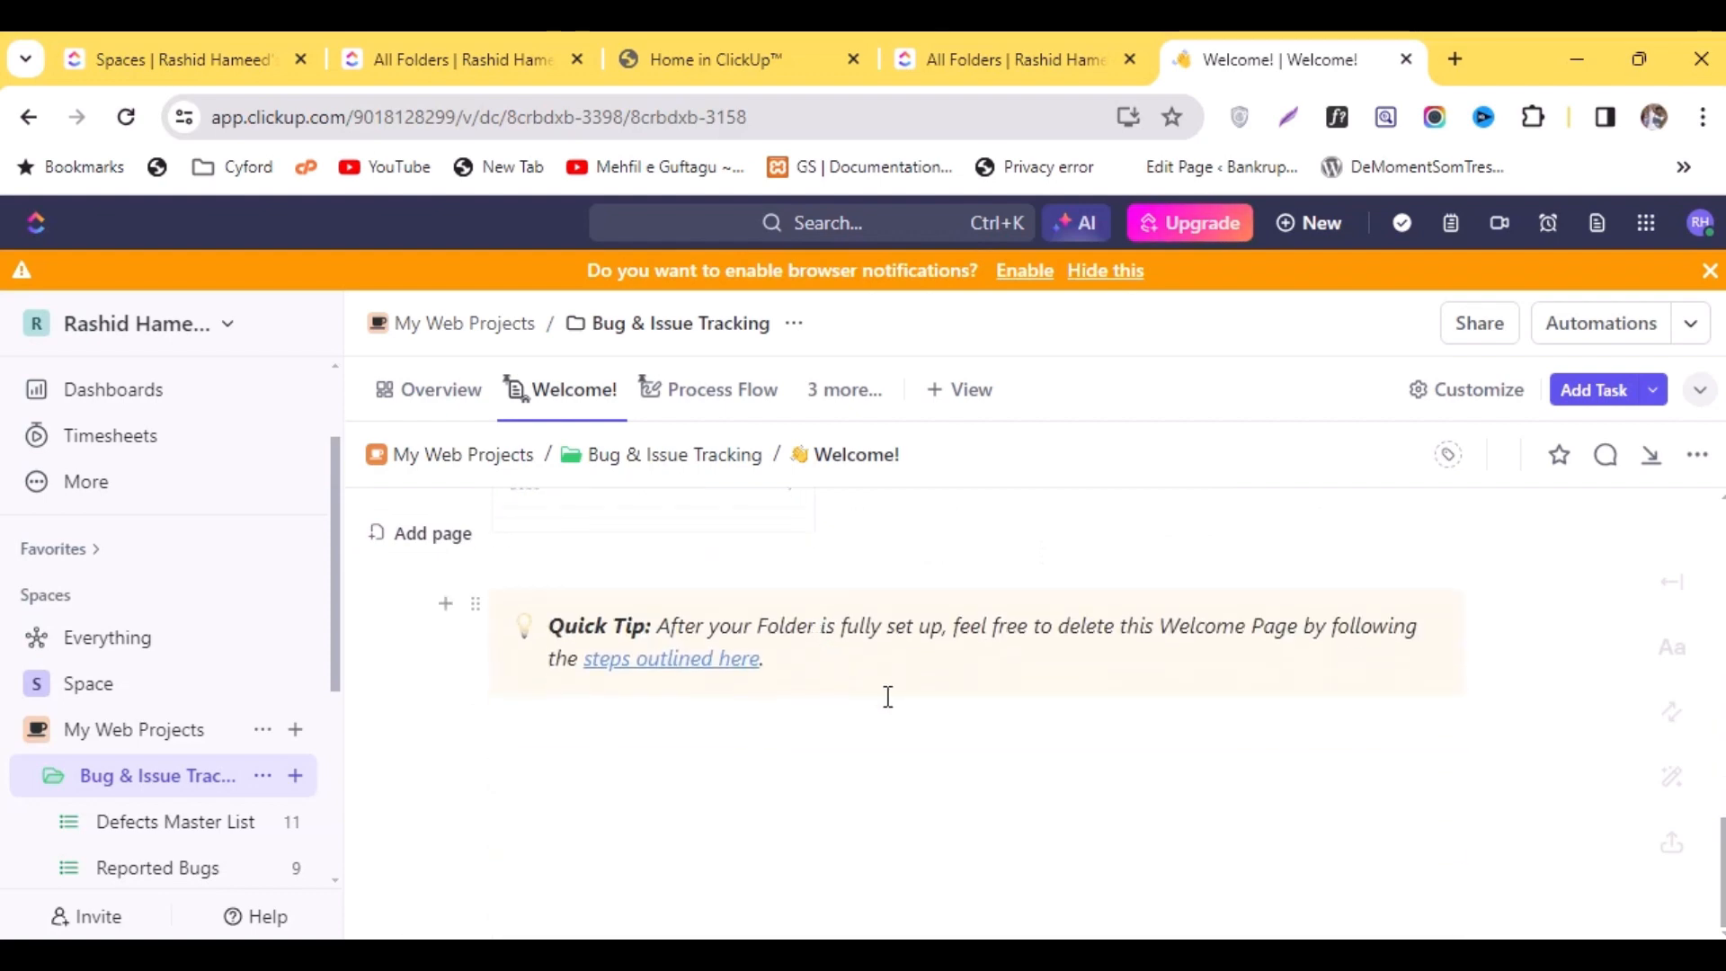
scroll(887, 696, up, 10)
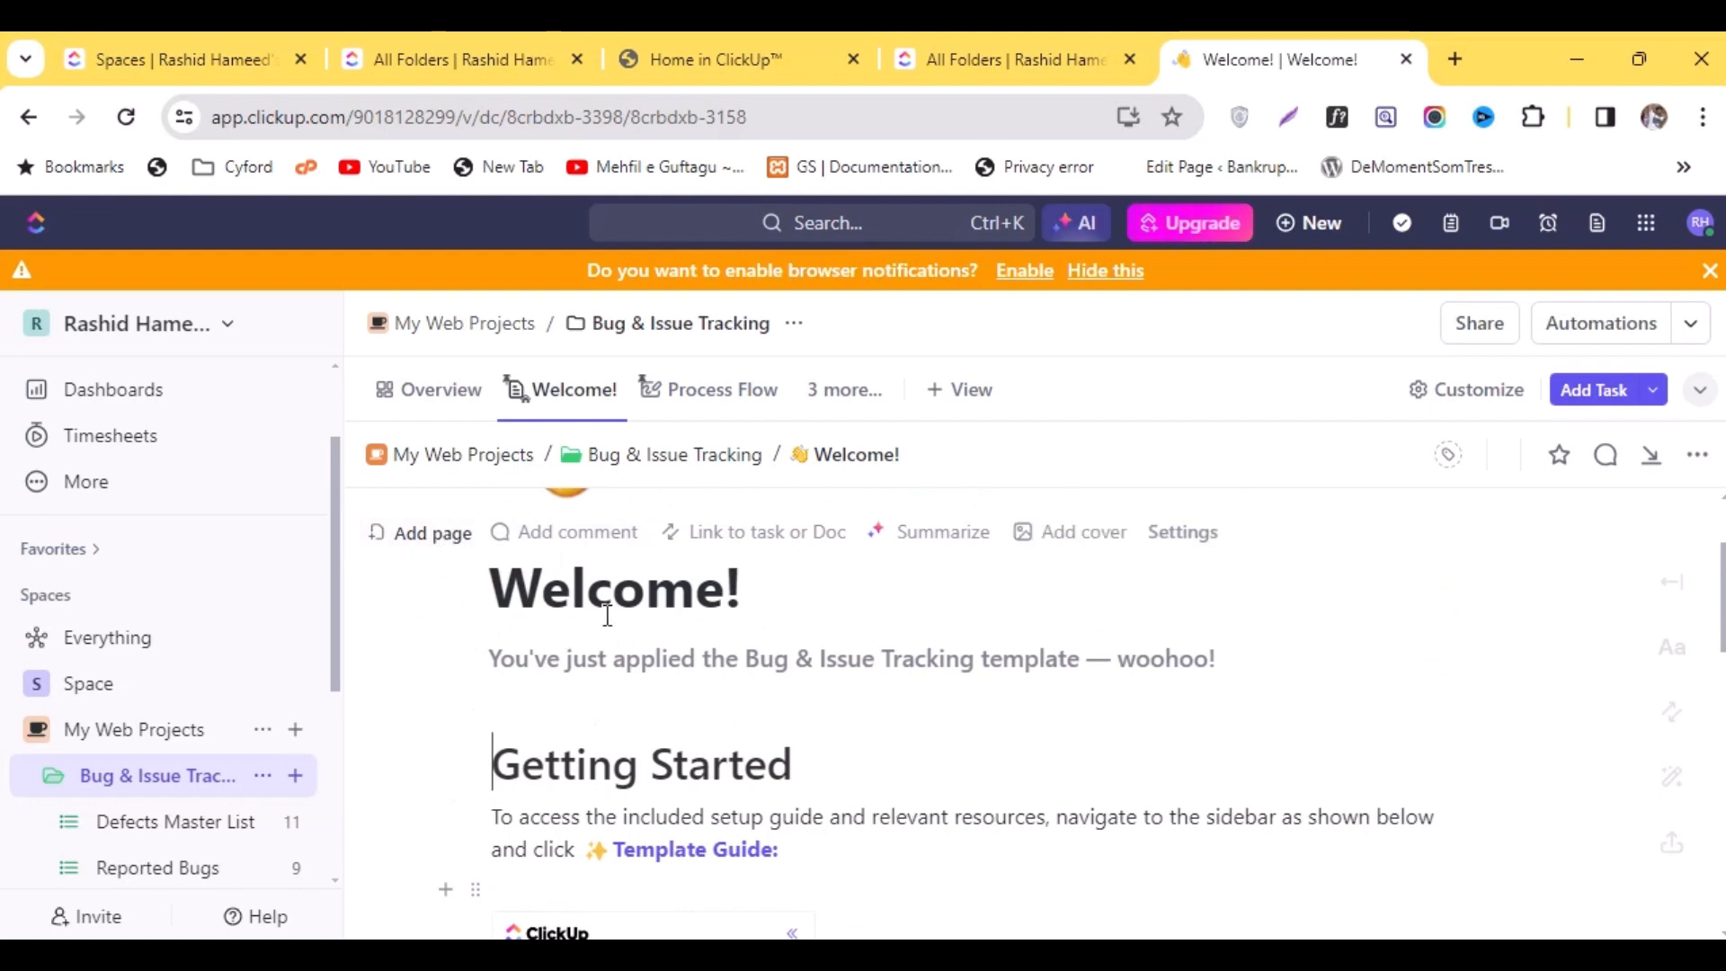
scroll(605, 613, up, 2)
scroll(605, 622, down, 5)
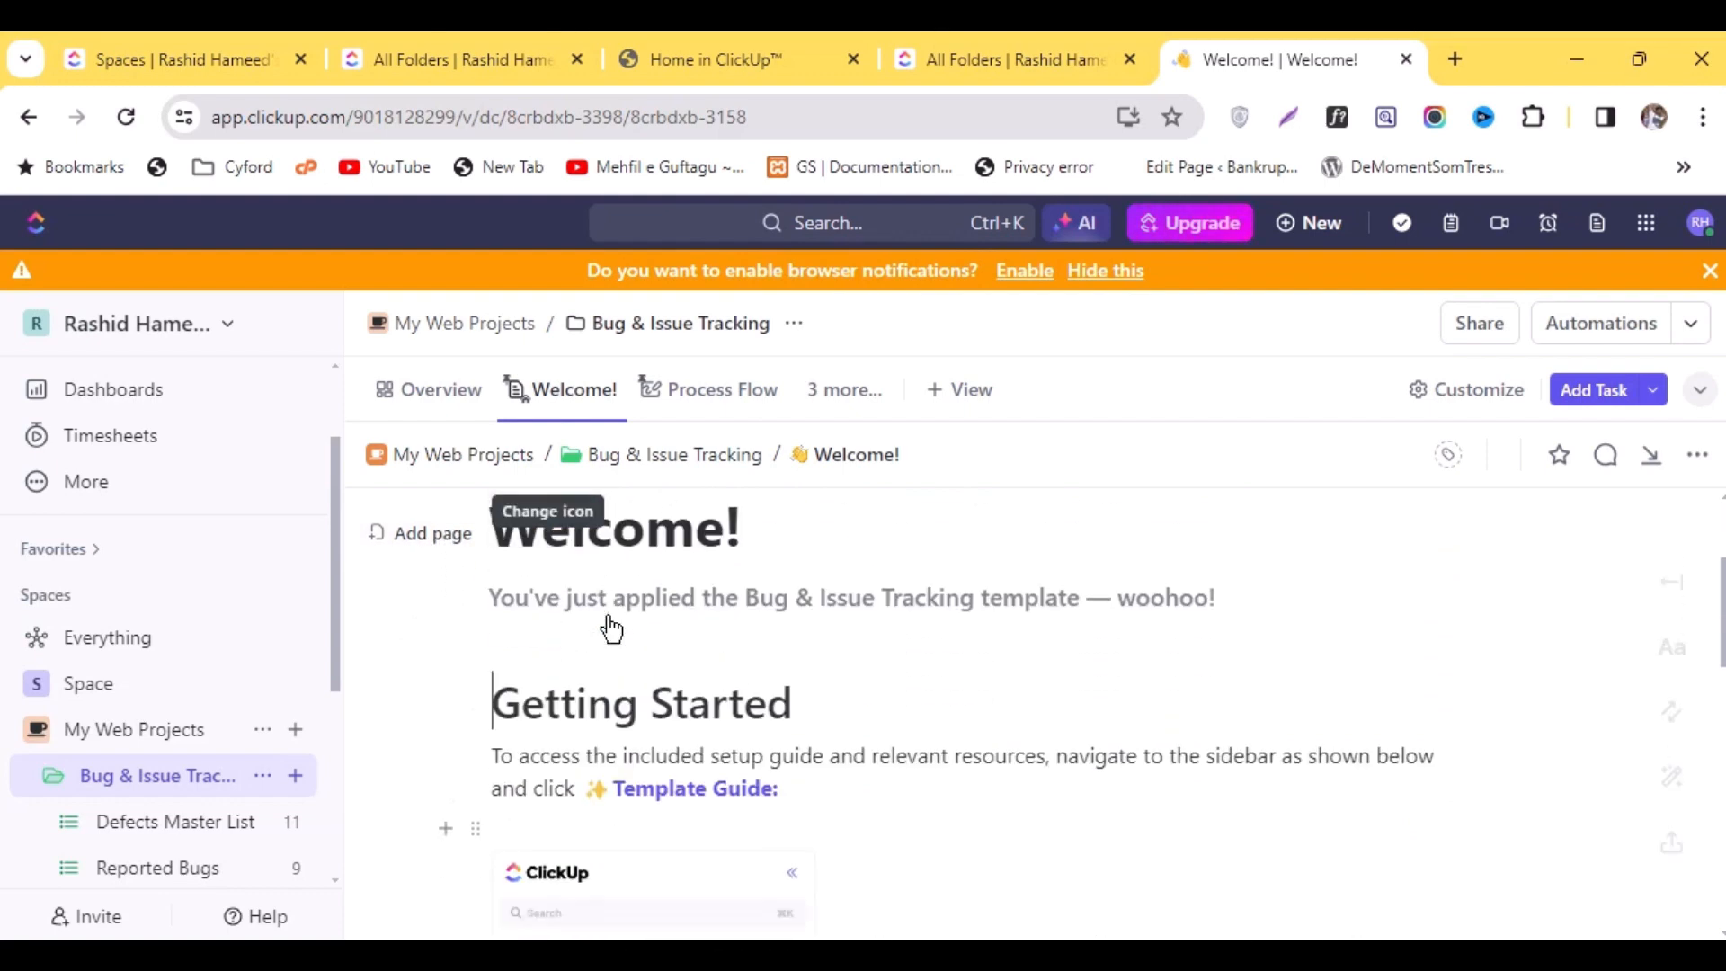
scroll(157, 791, down, 3)
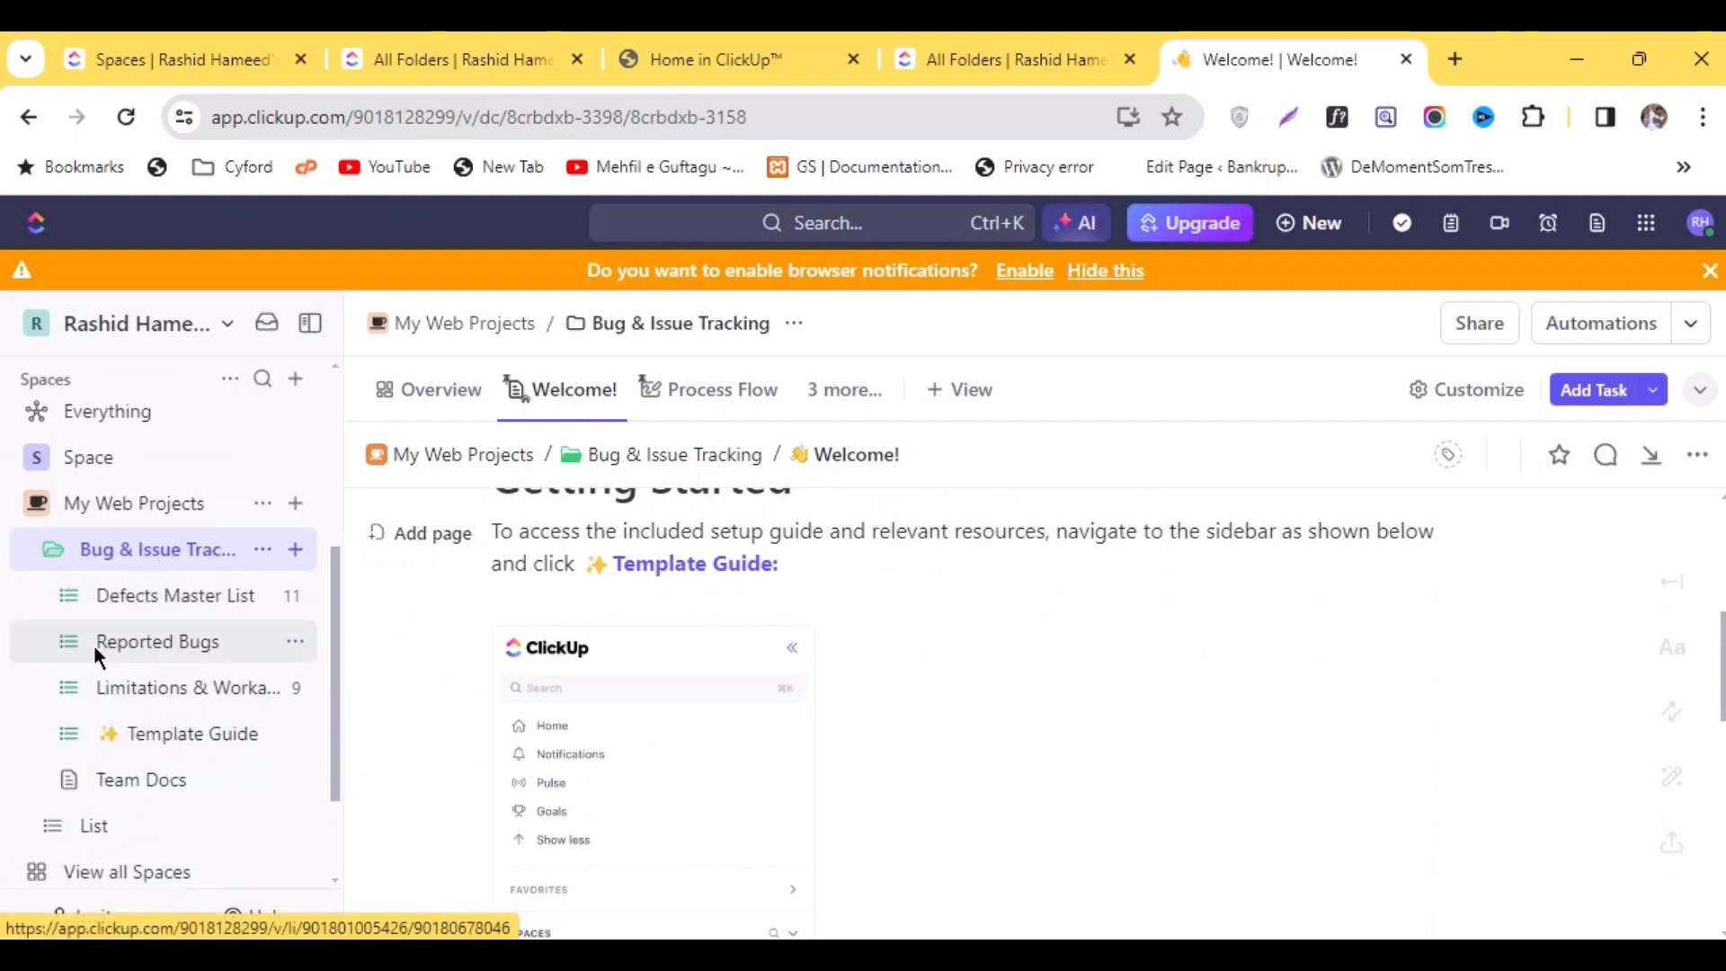
Open the Defects Master List and examine its tasks by status group, including the environment, product feature and date columns
click(176, 604)
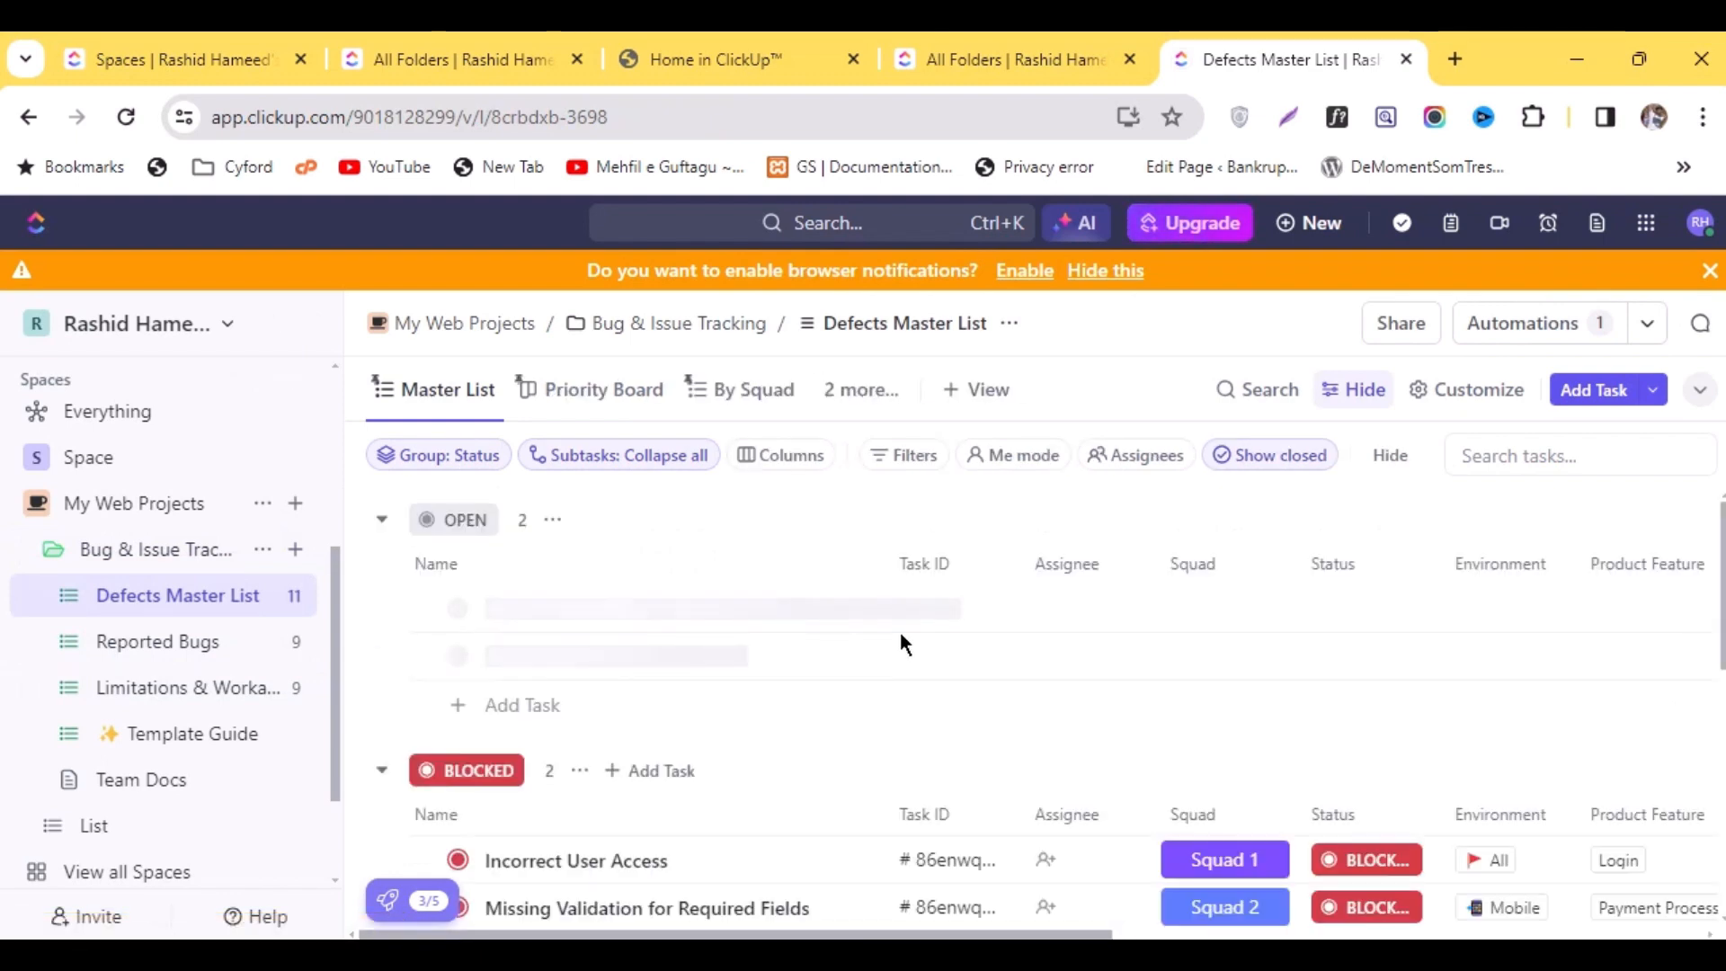
scroll(789, 530, down, 3)
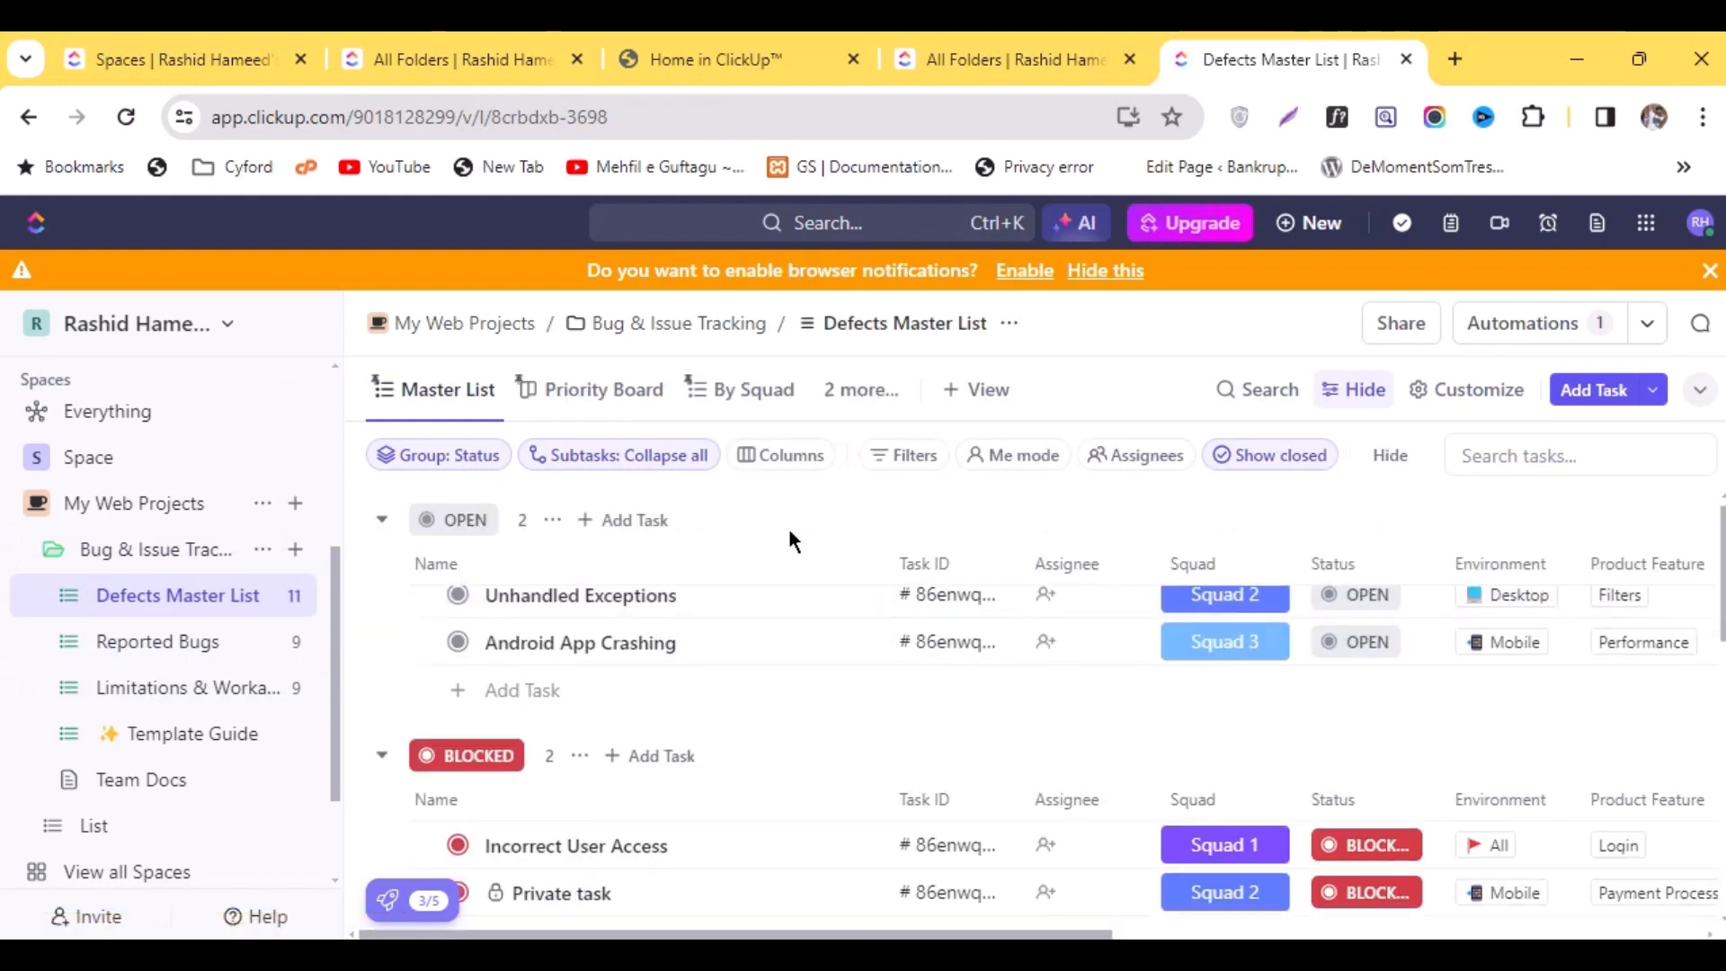
scroll(789, 539, up, 3)
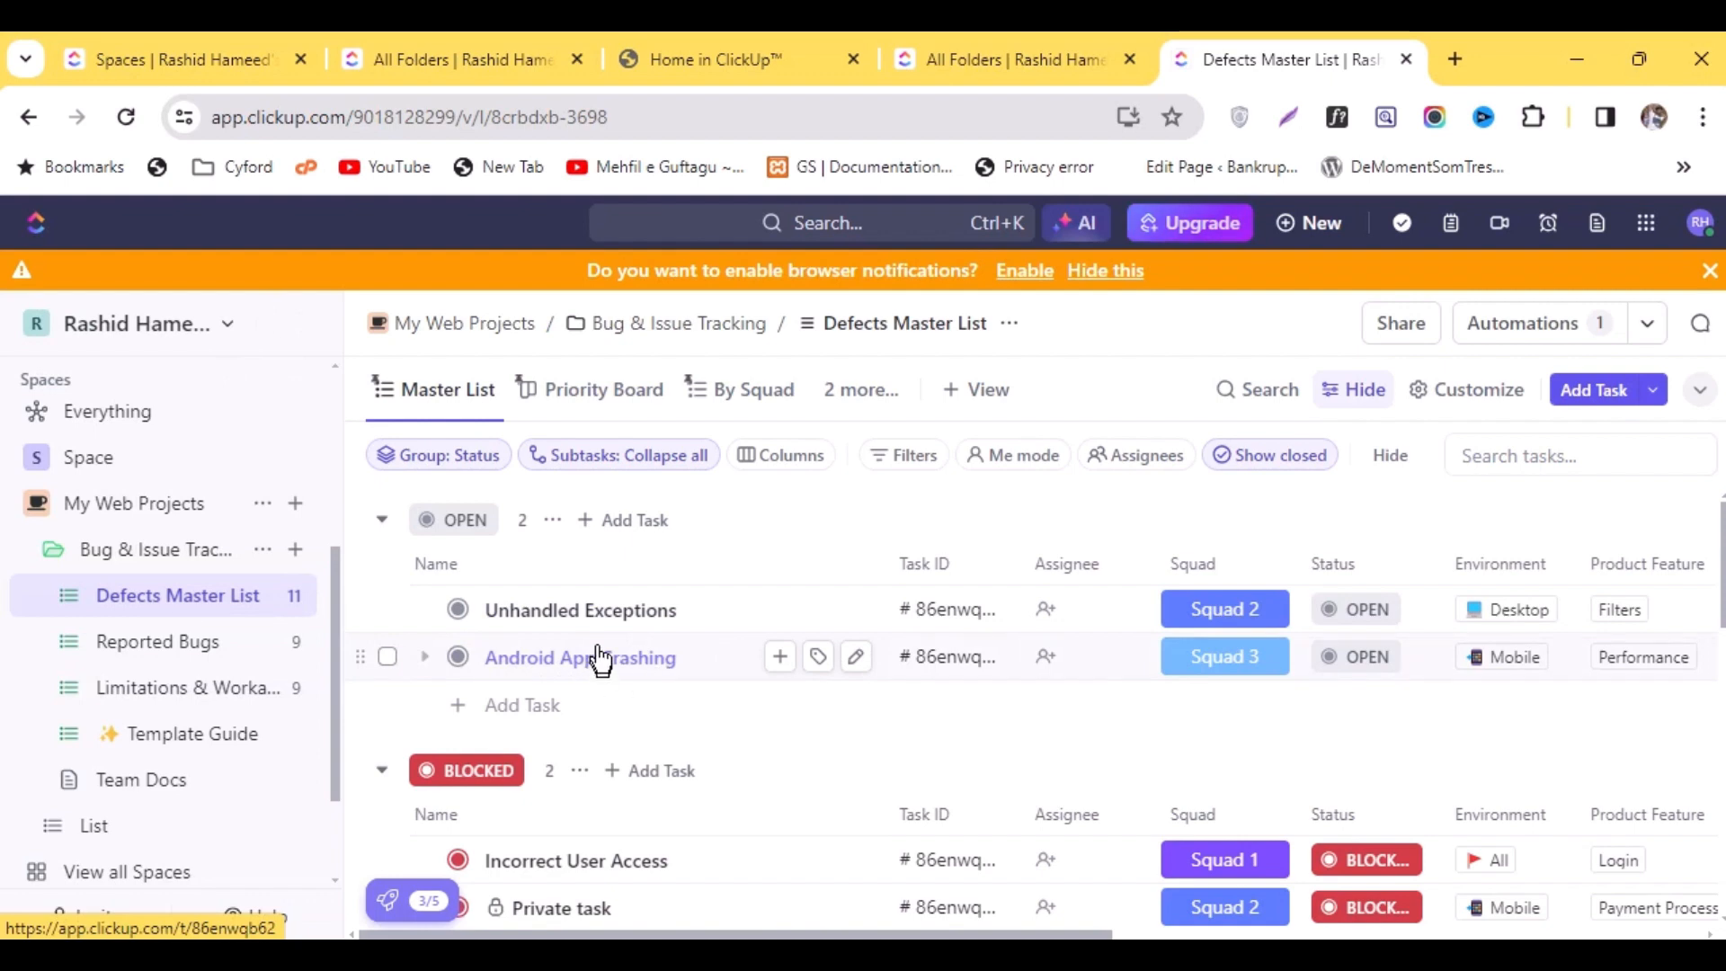
scroll(662, 597, down, 3)
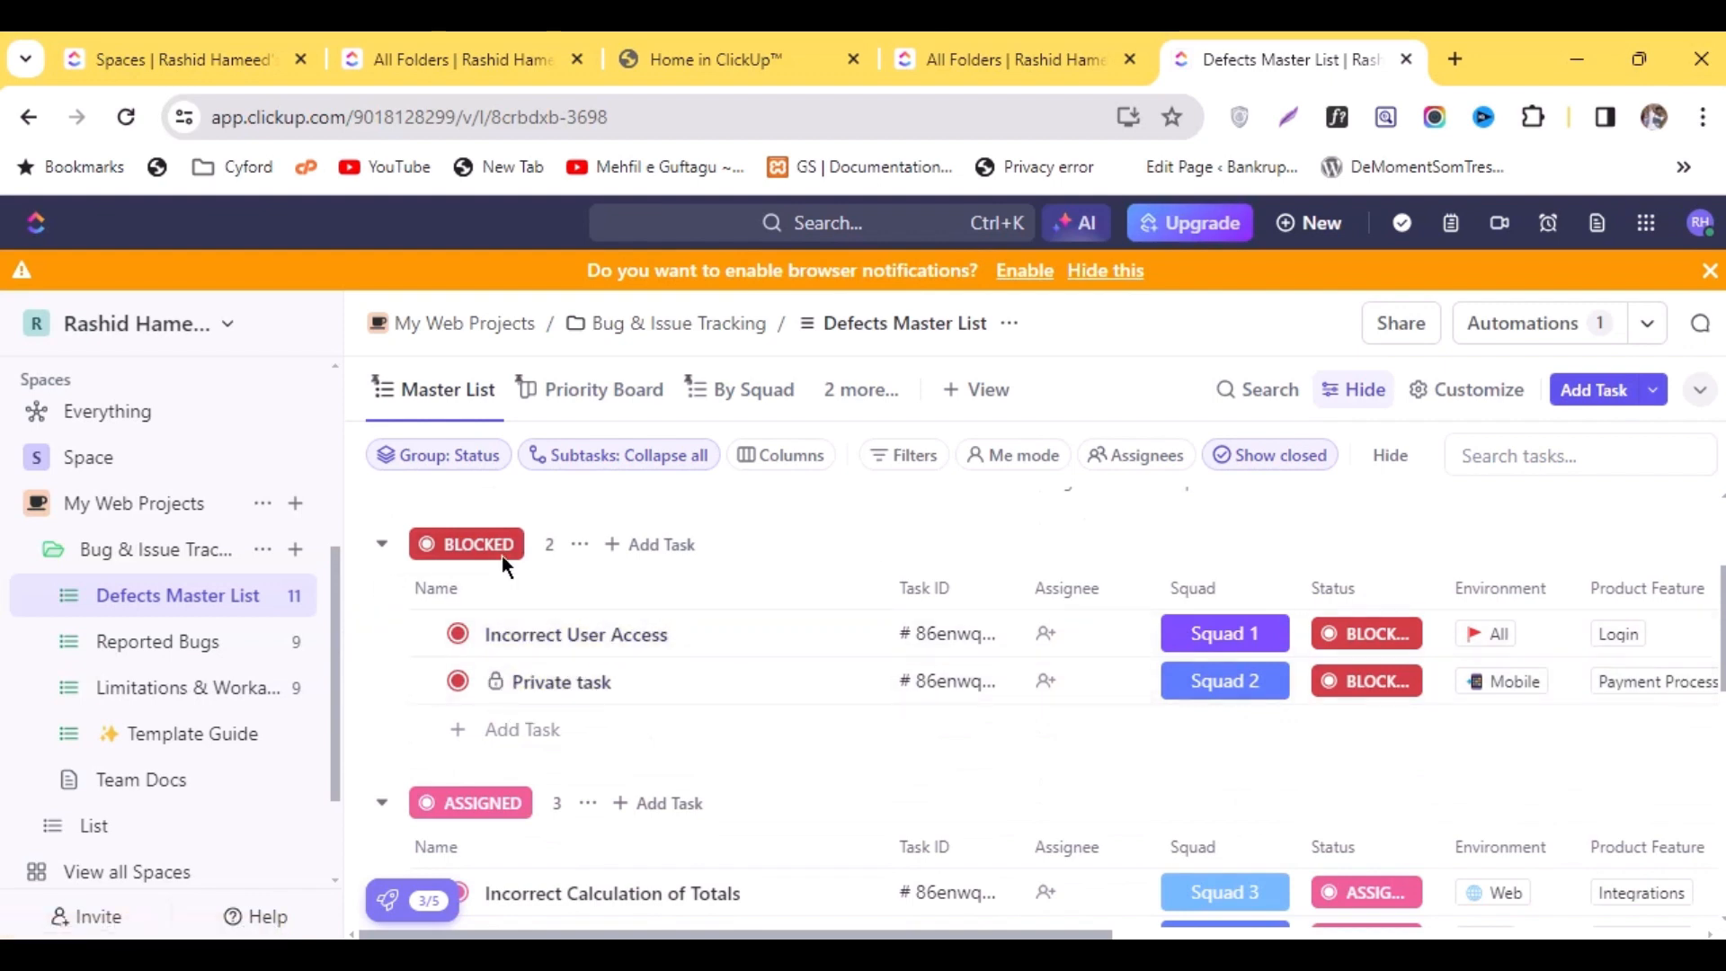
scroll(667, 609, down, 3)
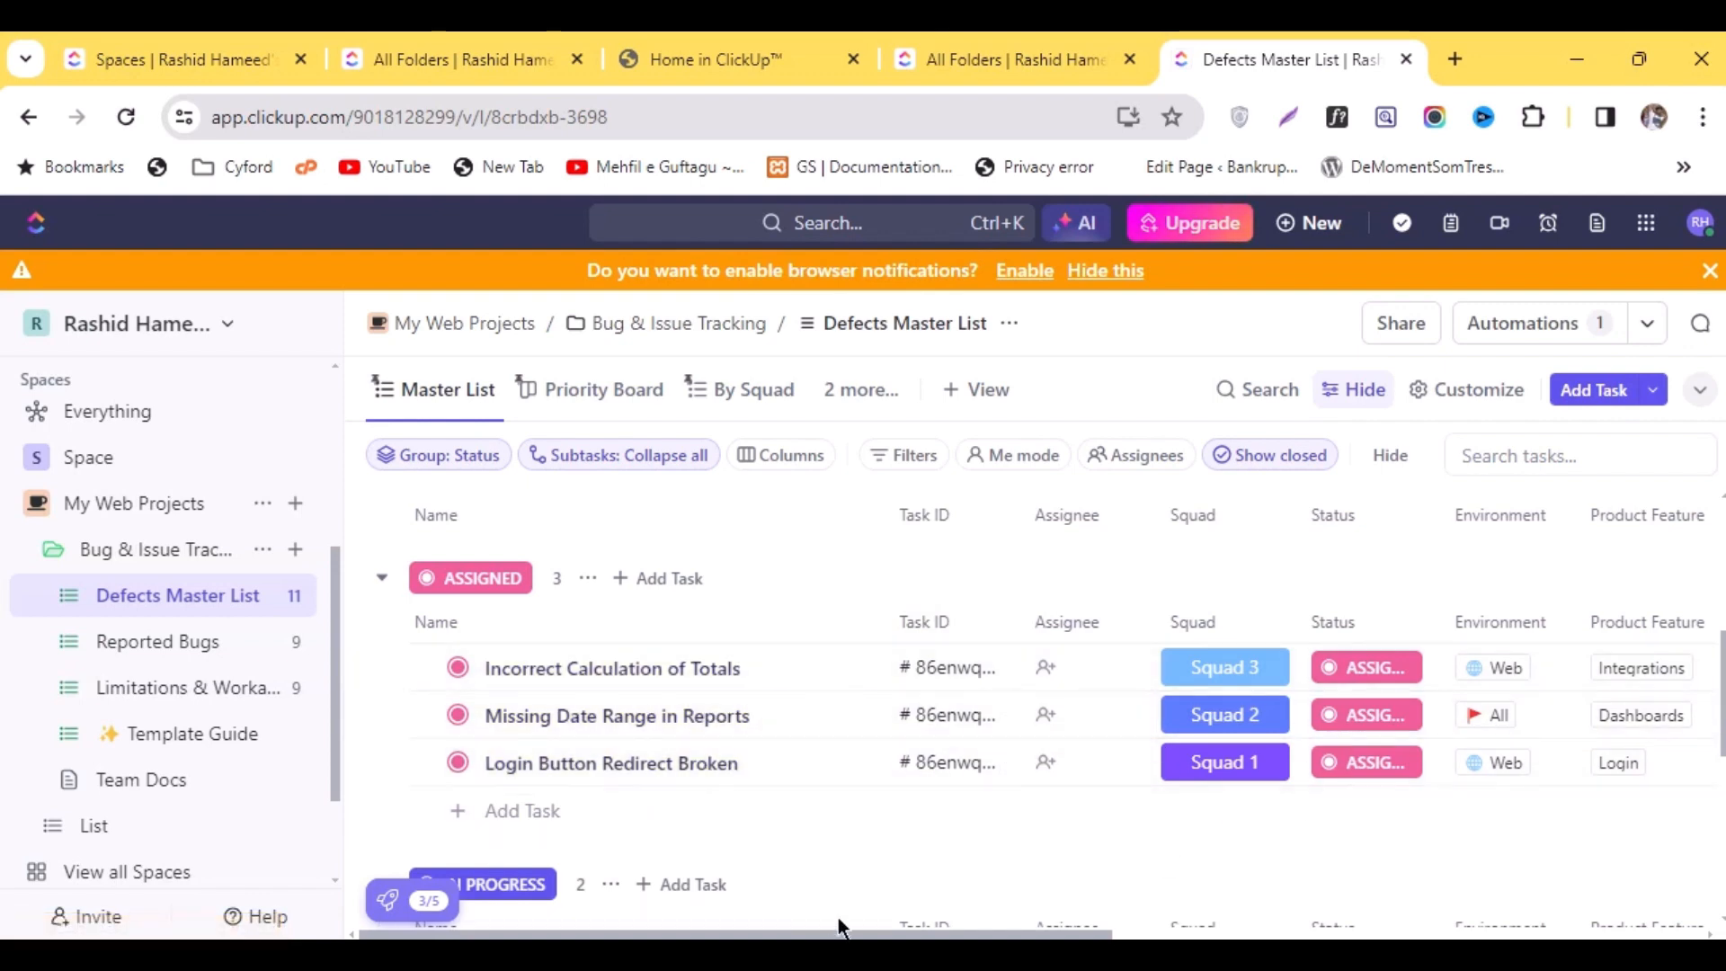
drag(837, 937, 1029, 930)
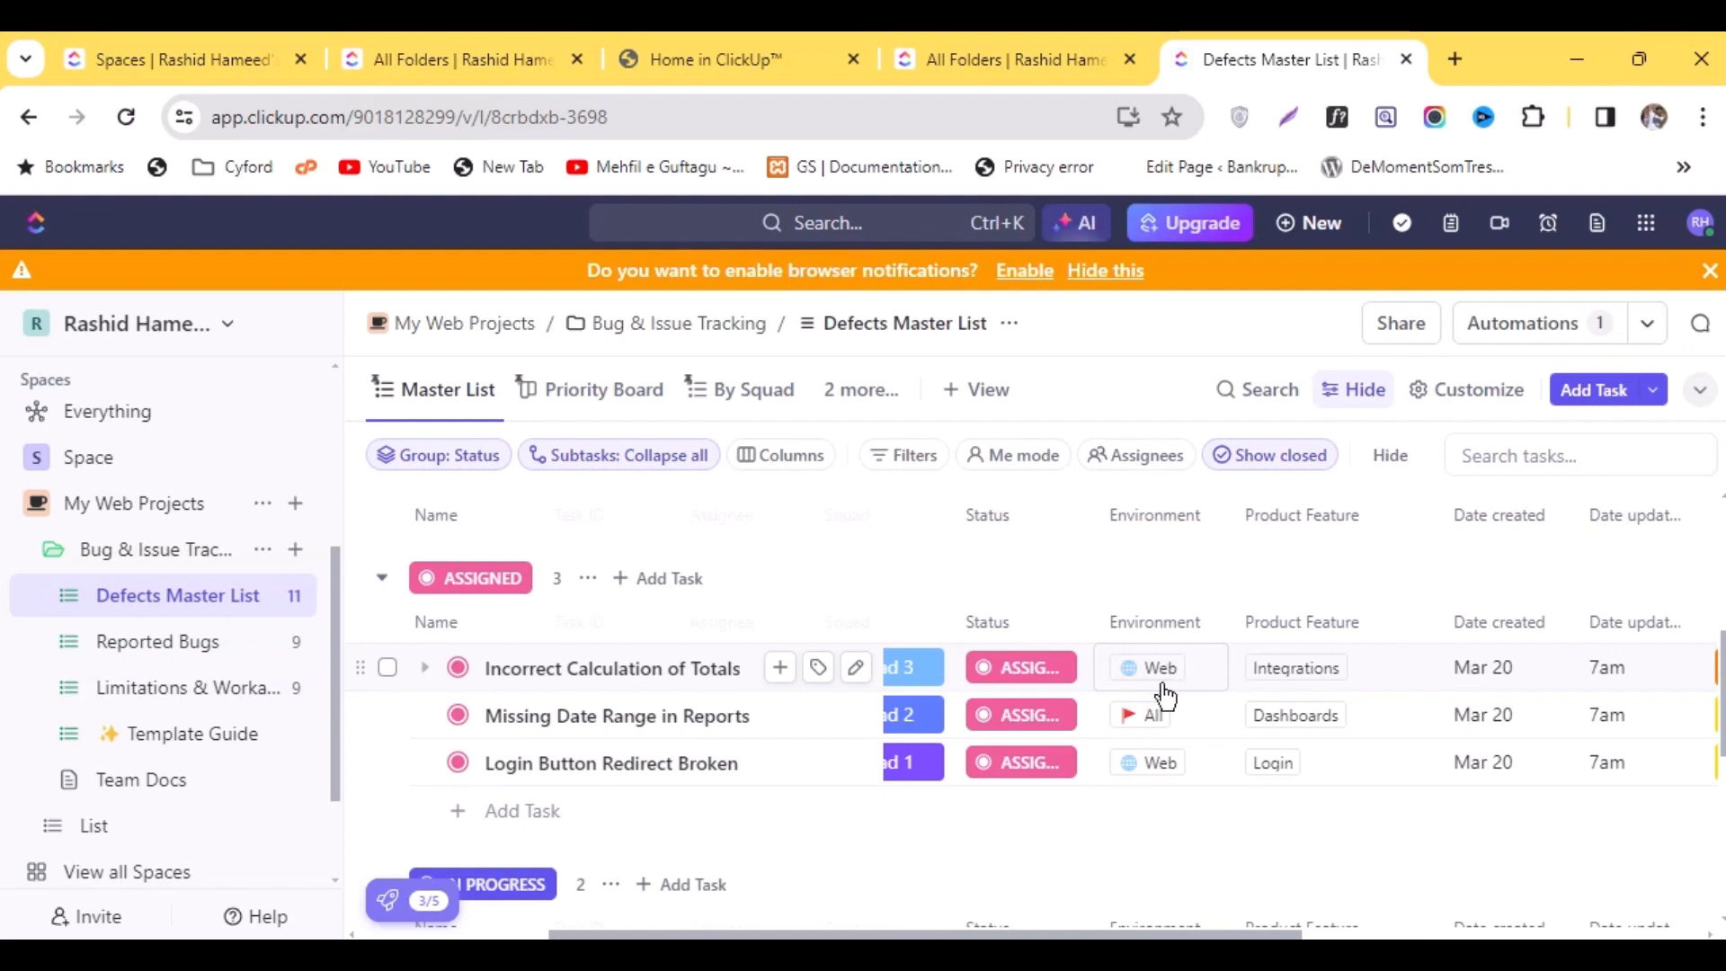
Replace the environment of the assigned task Incorrect Calculation of Totals with All, removing Web
click(1197, 669)
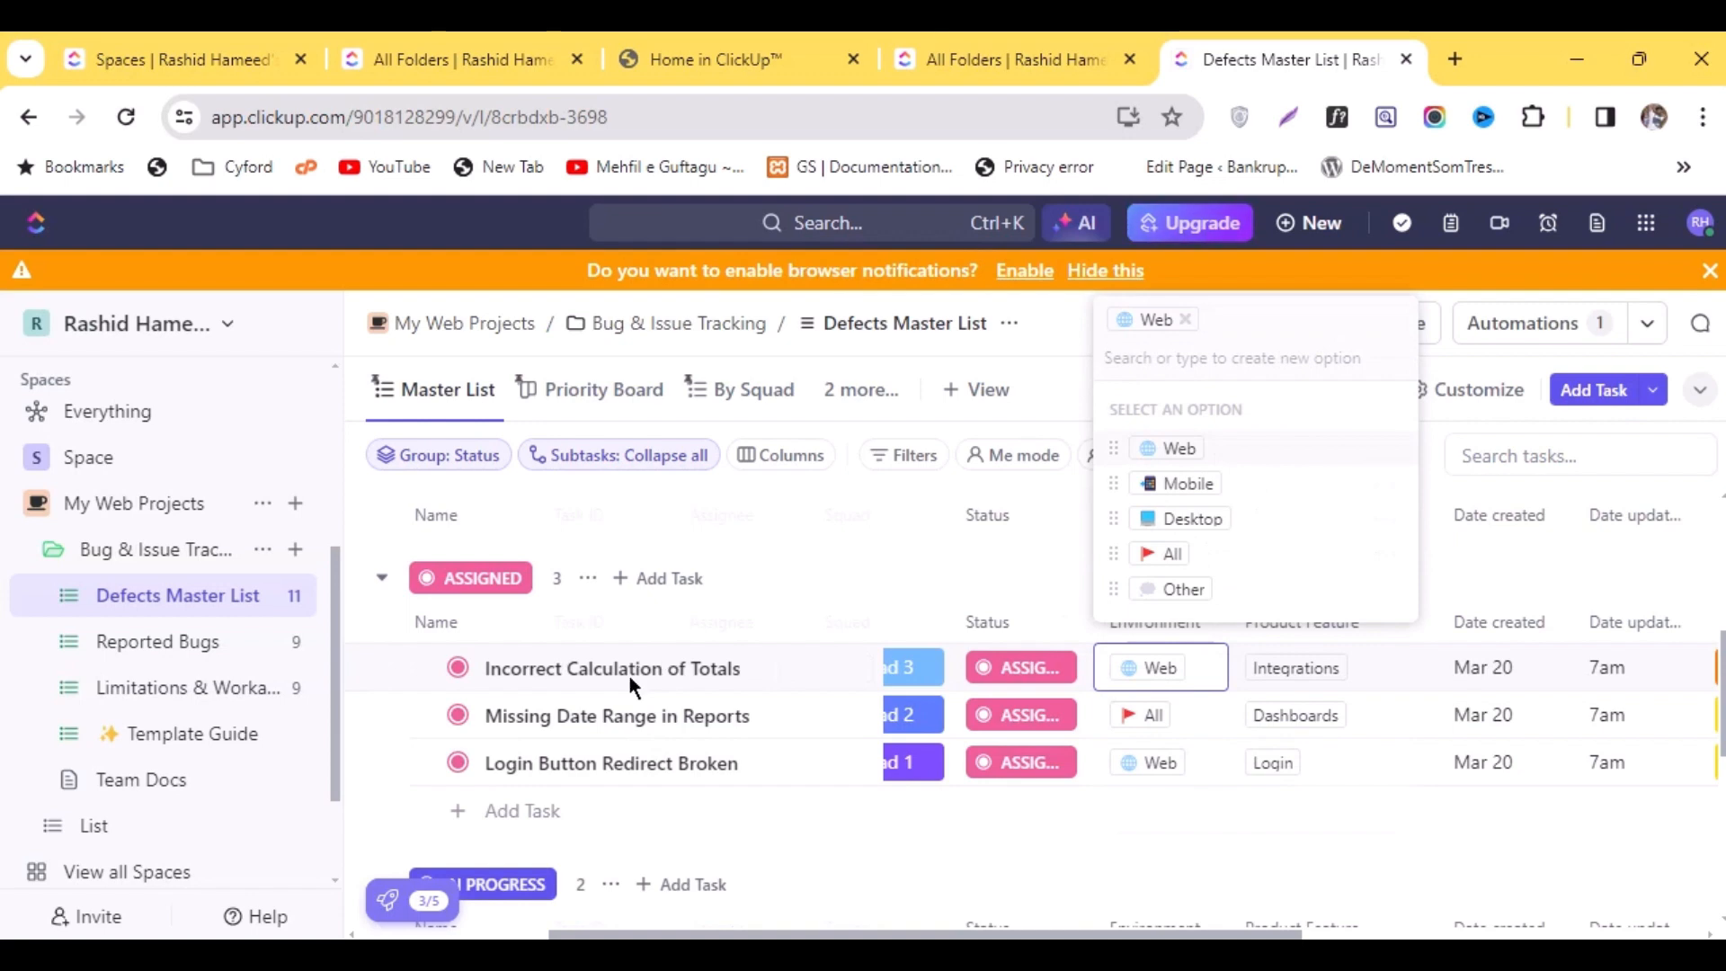
click(1166, 562)
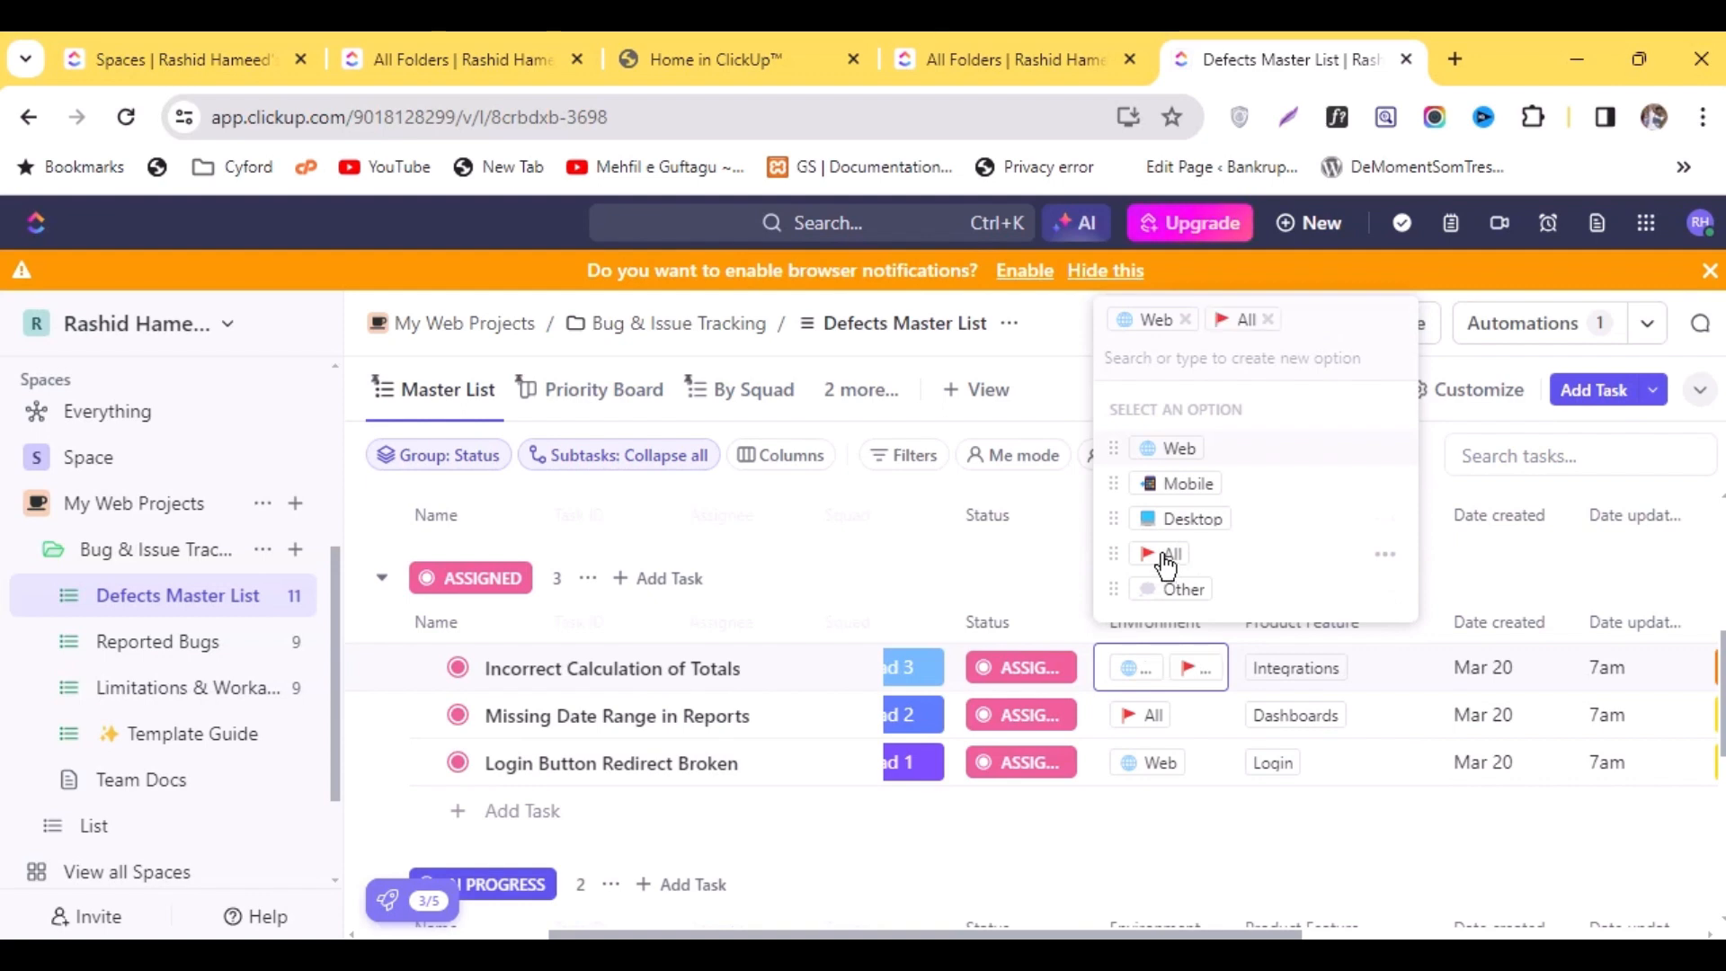
click(1135, 667)
click(1151, 667)
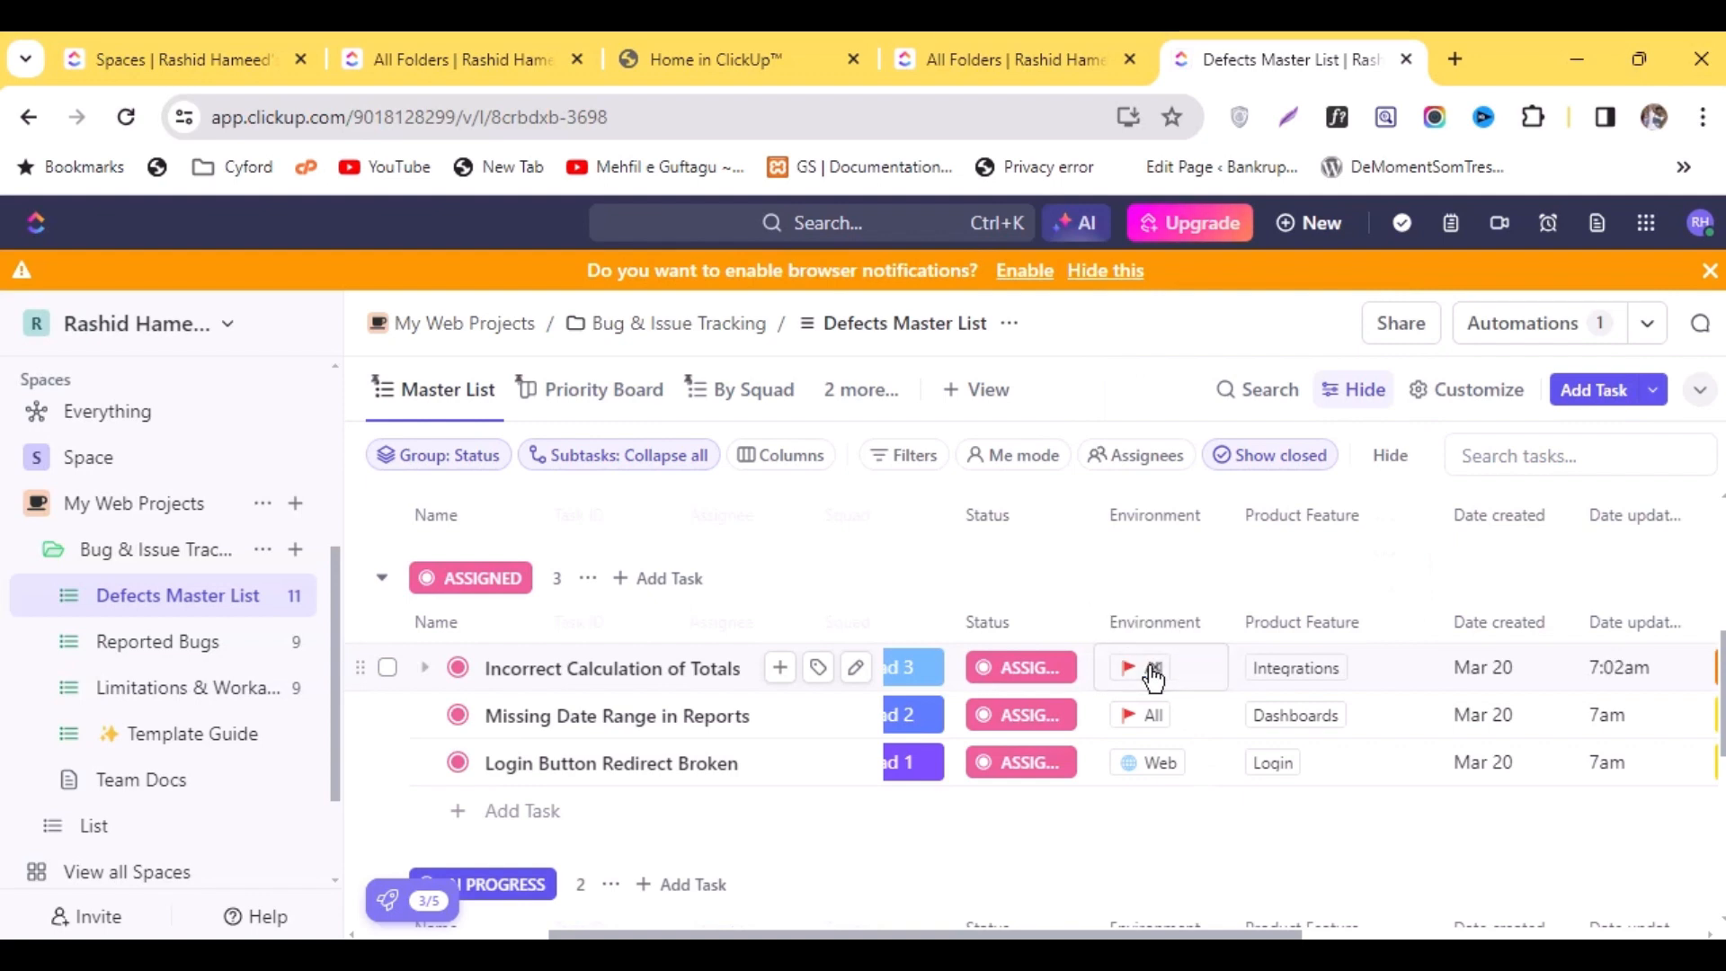
Change the environment of the Login Button Redirect Broken task to Mobile only, removing Web
click(1149, 769)
click(1183, 584)
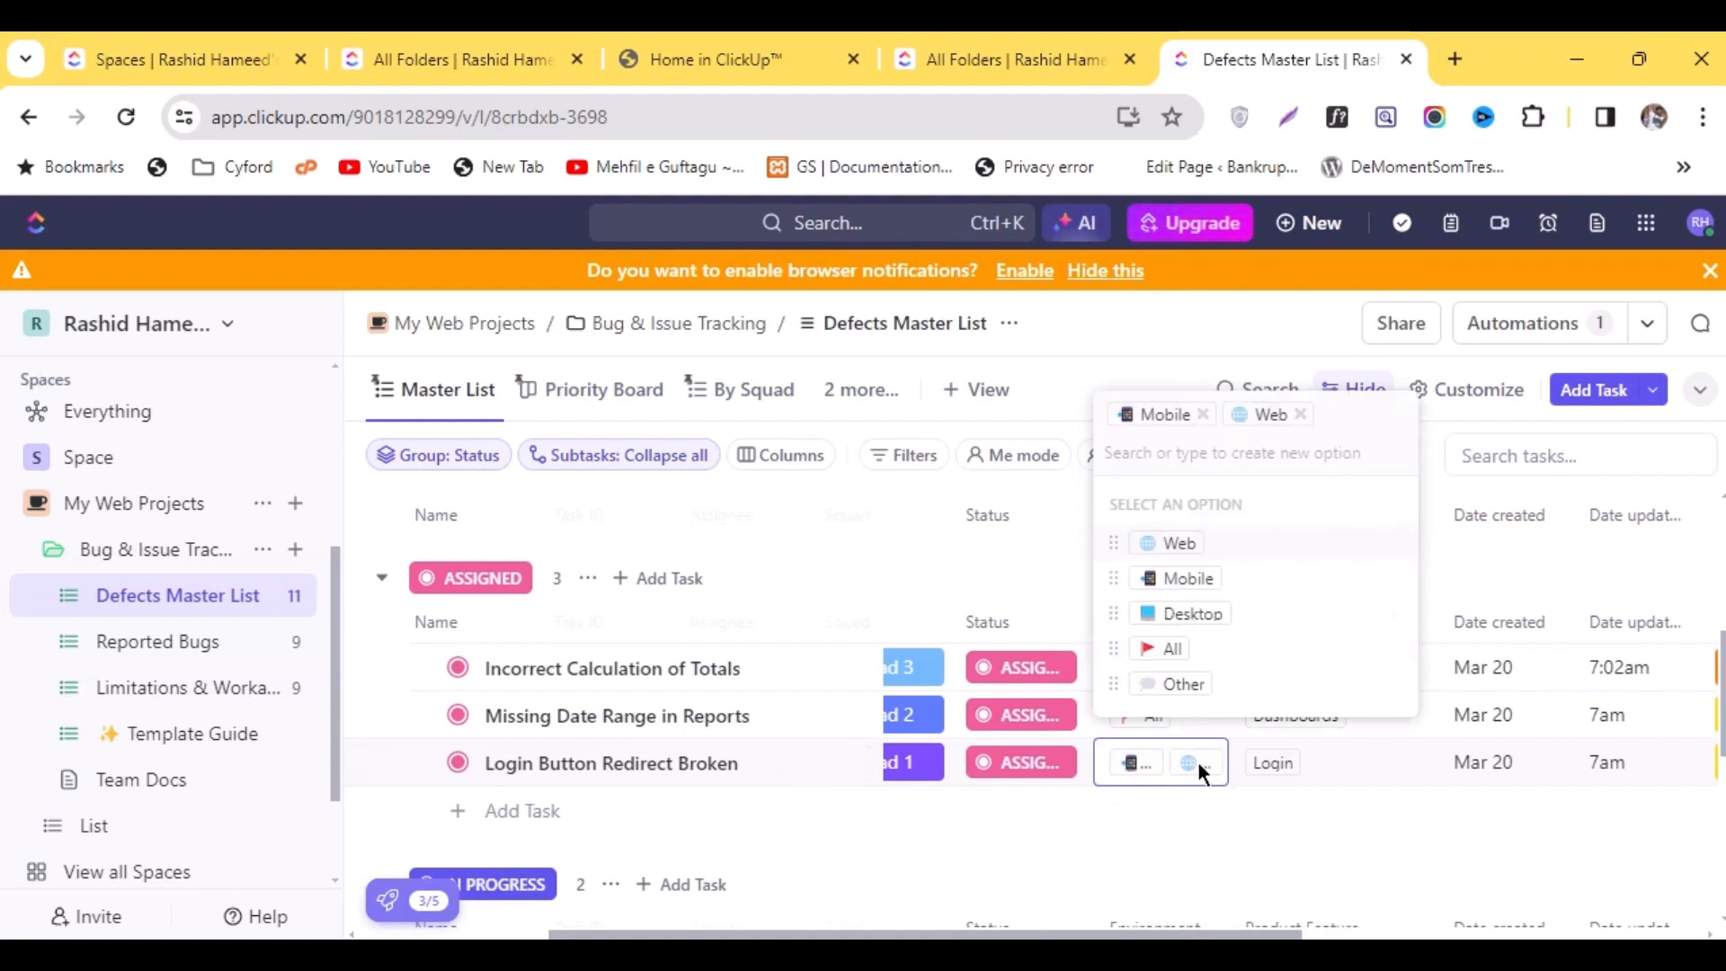
click(1199, 762)
click(1205, 755)
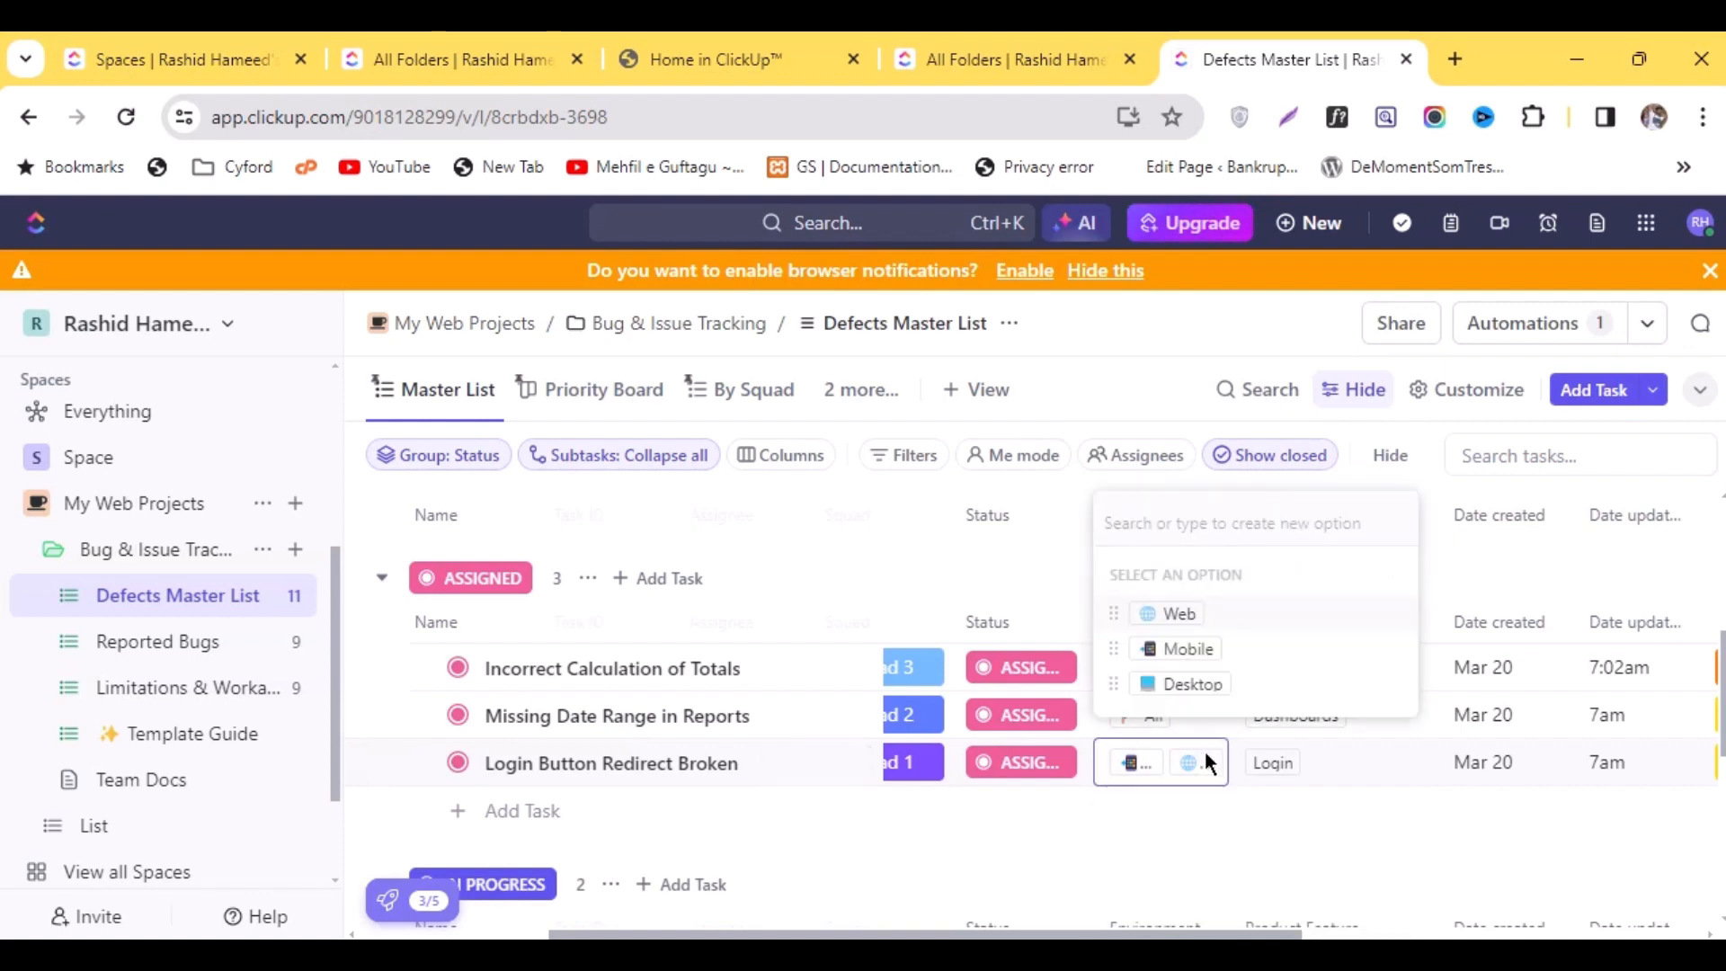
click(1208, 764)
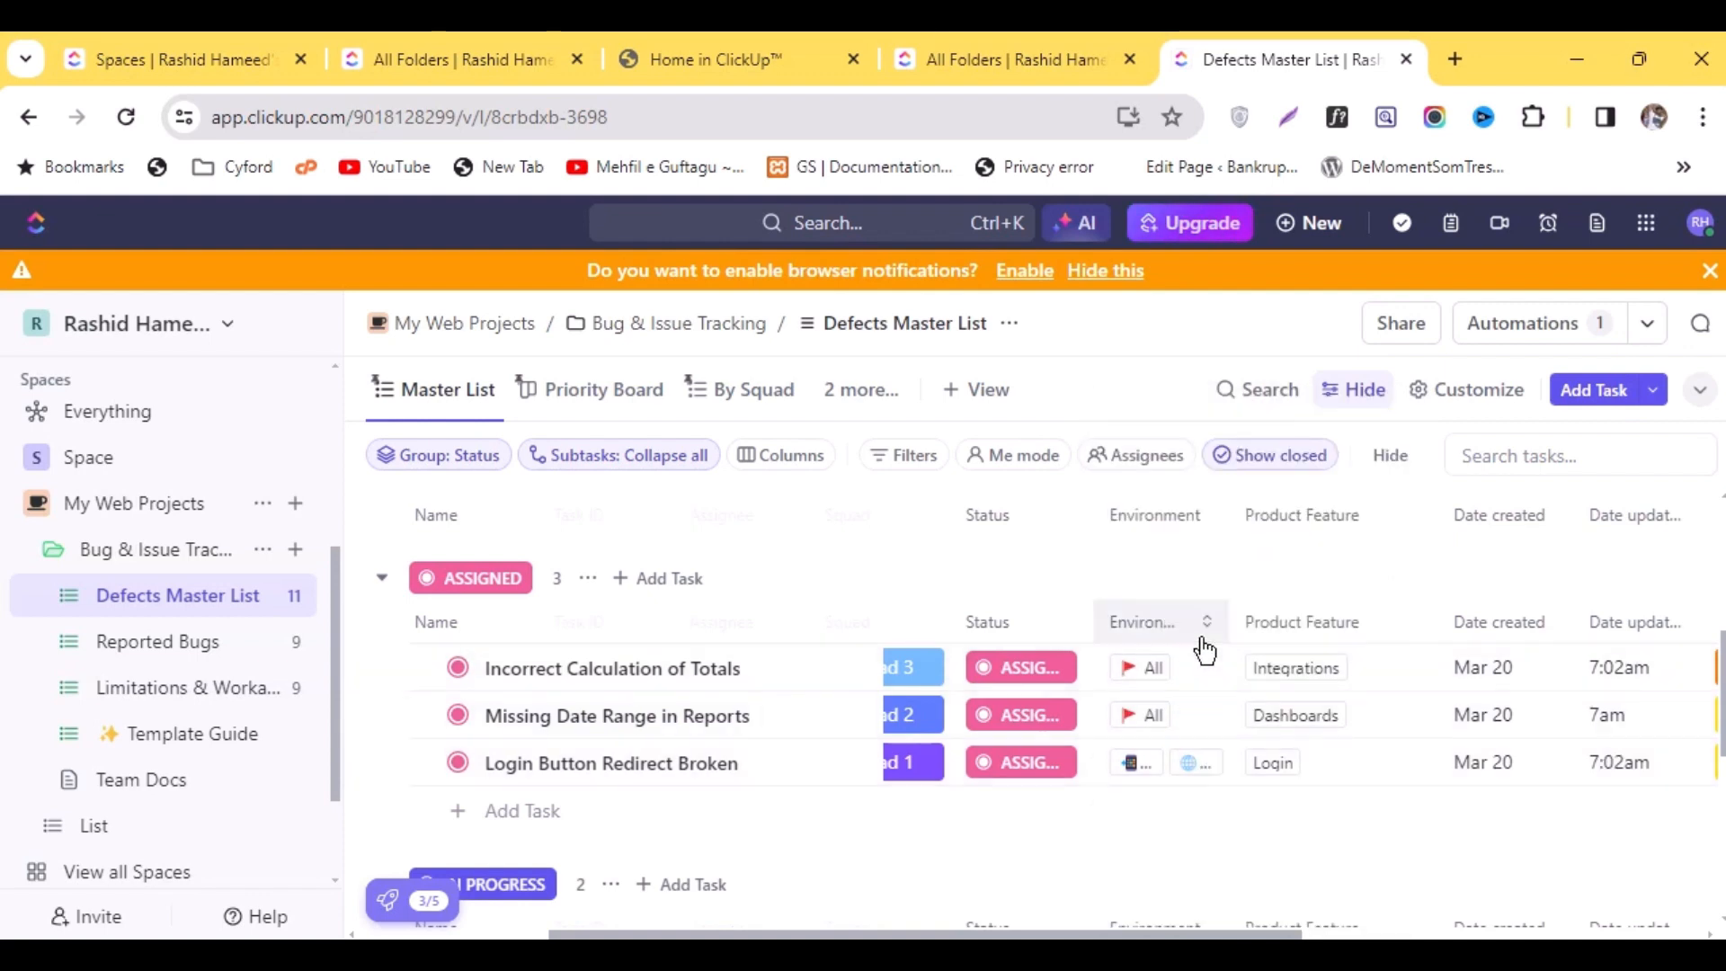
click(1209, 764)
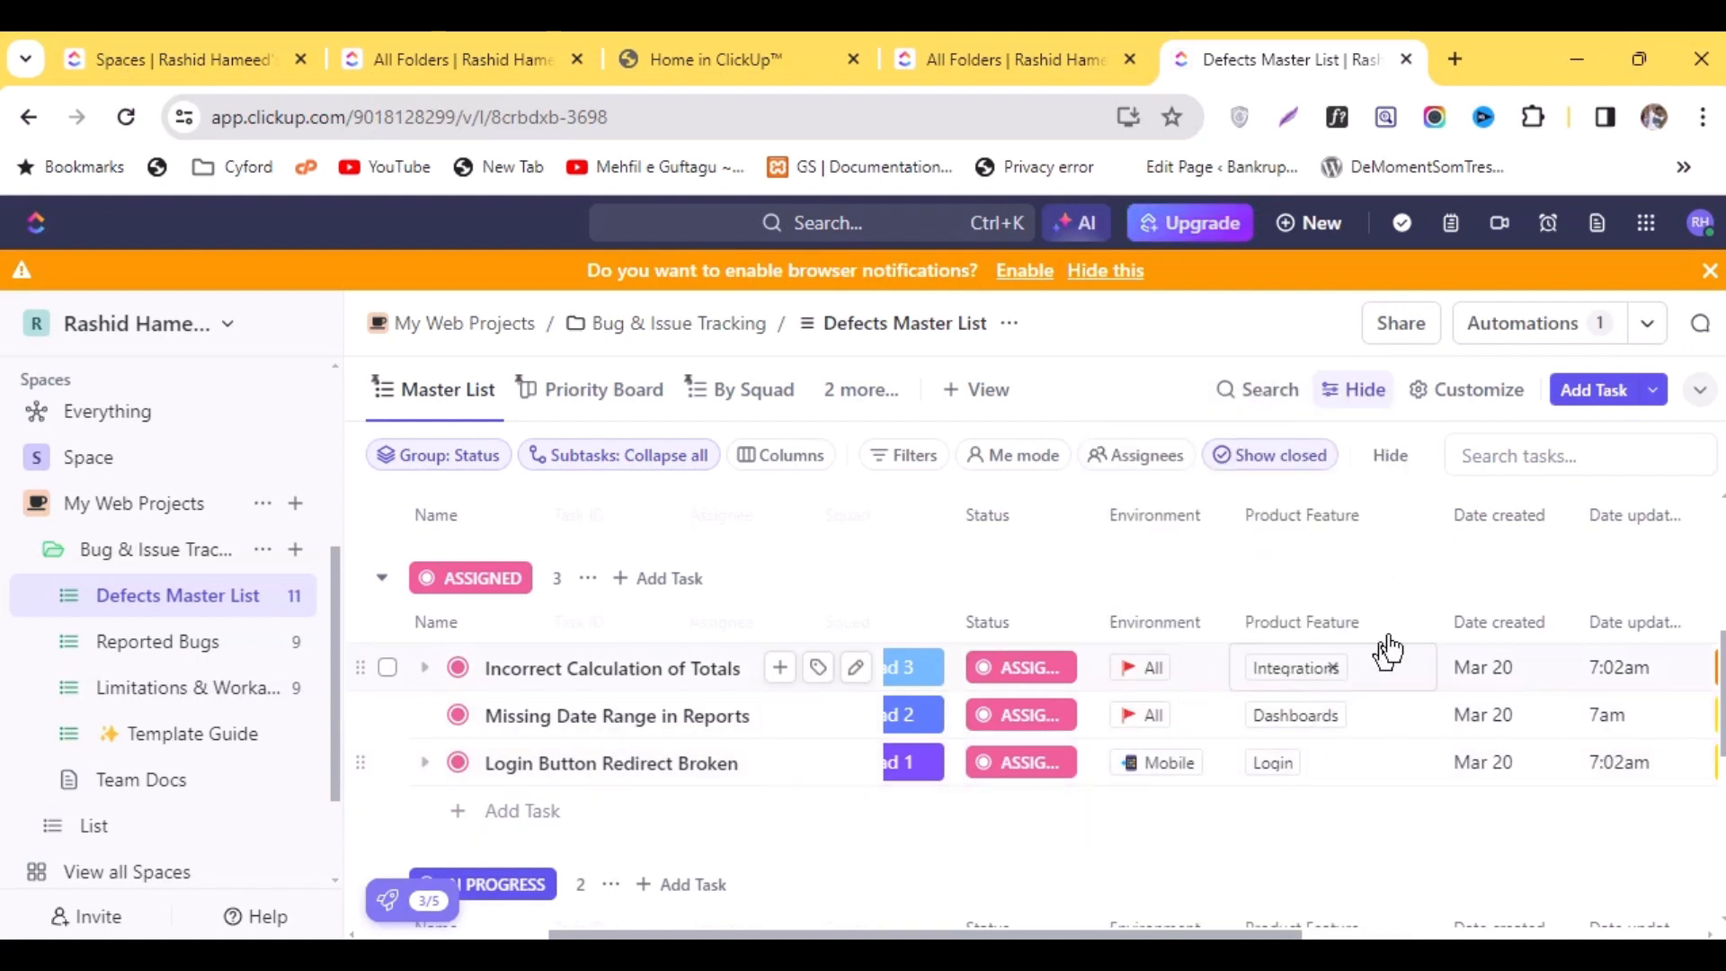
Examine the severity and priority columns, the severity options of Incorrect Calculation of Totals, and the list's remaining status groups
scroll(1418, 579, down, 3)
scroll(1418, 579, up, 3)
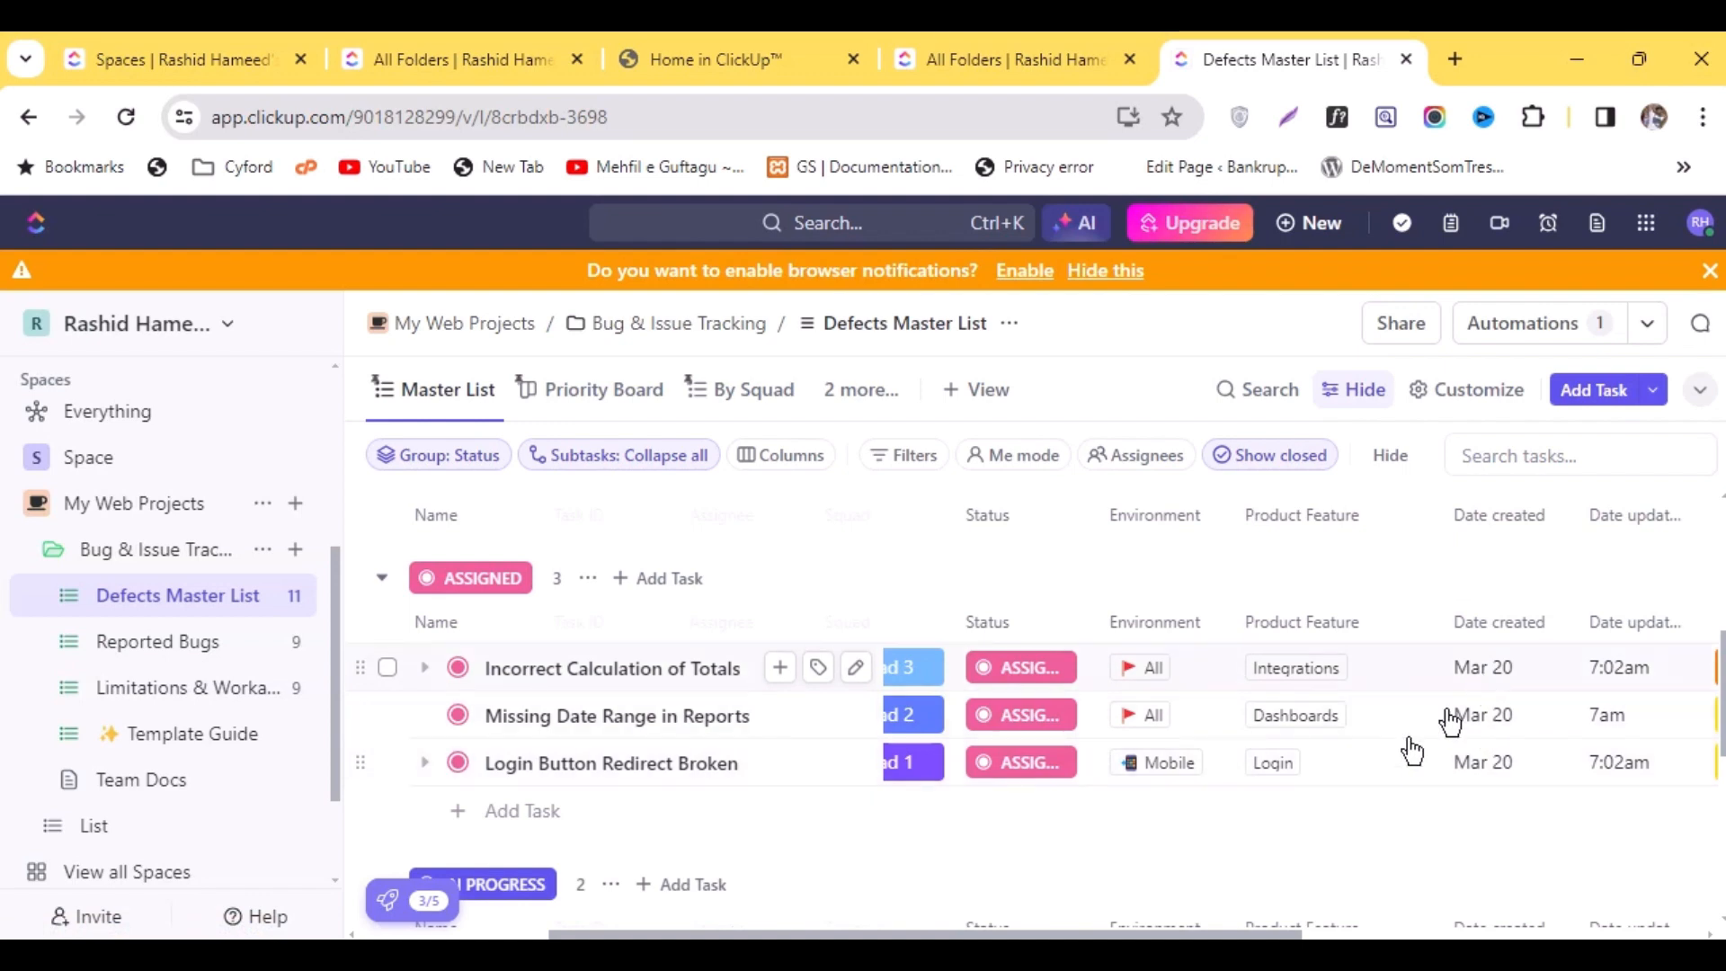
drag(978, 935, 1135, 926)
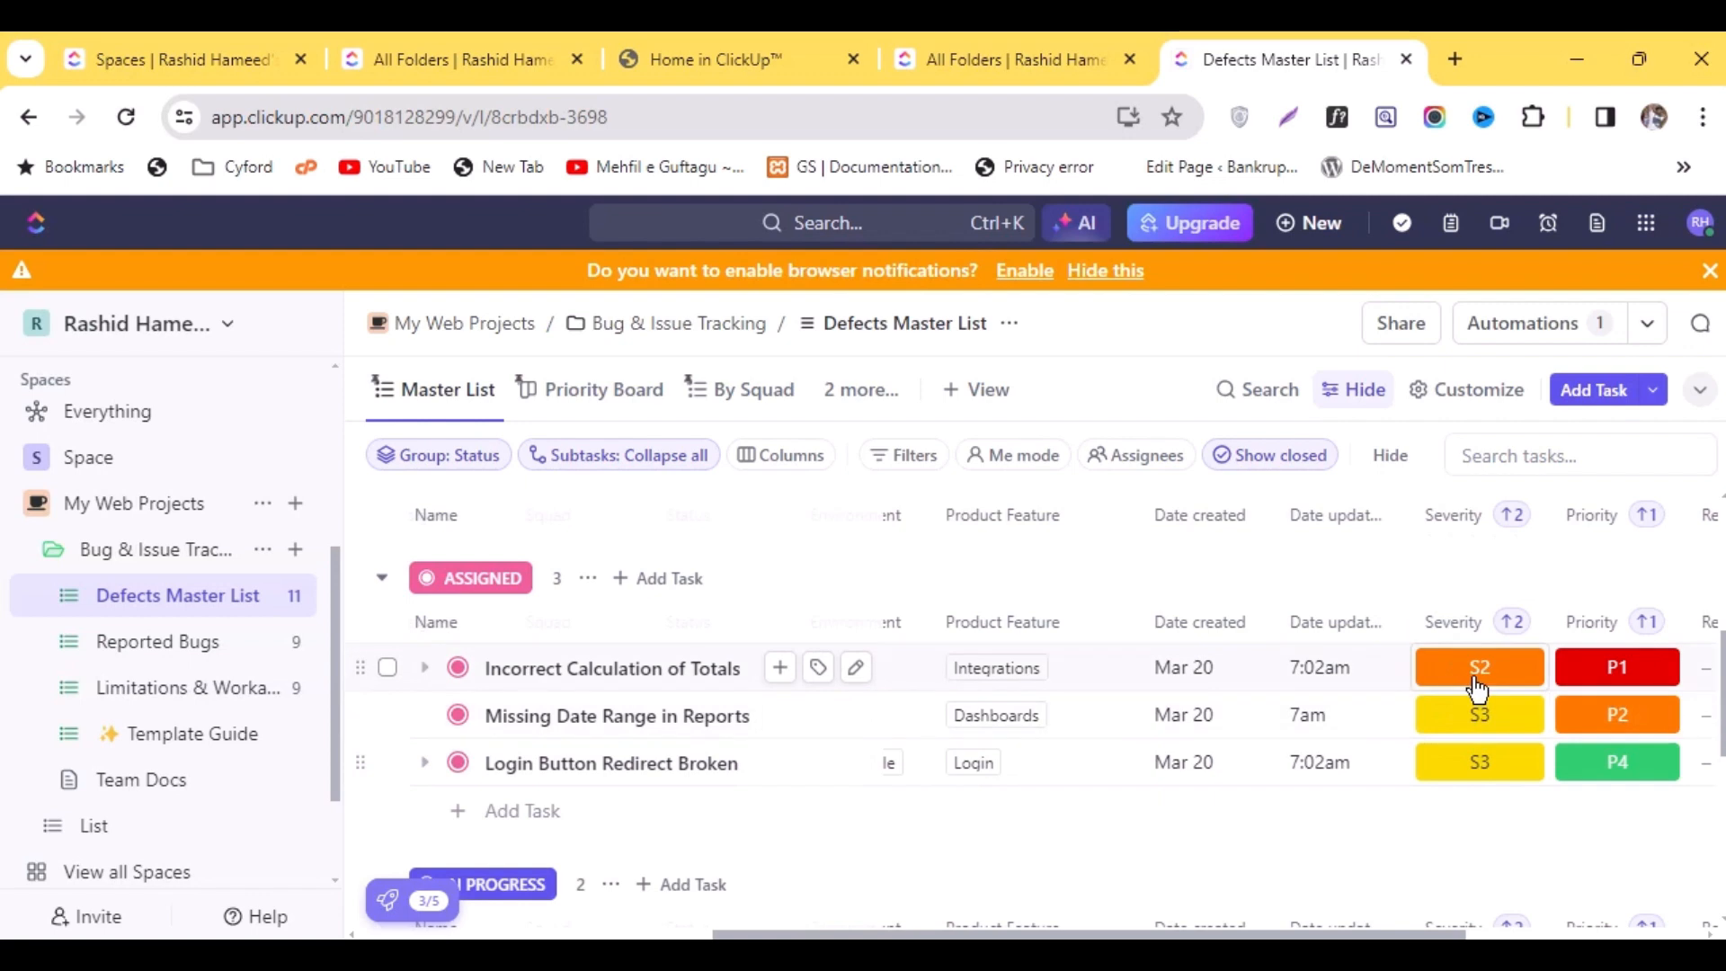
click(1445, 674)
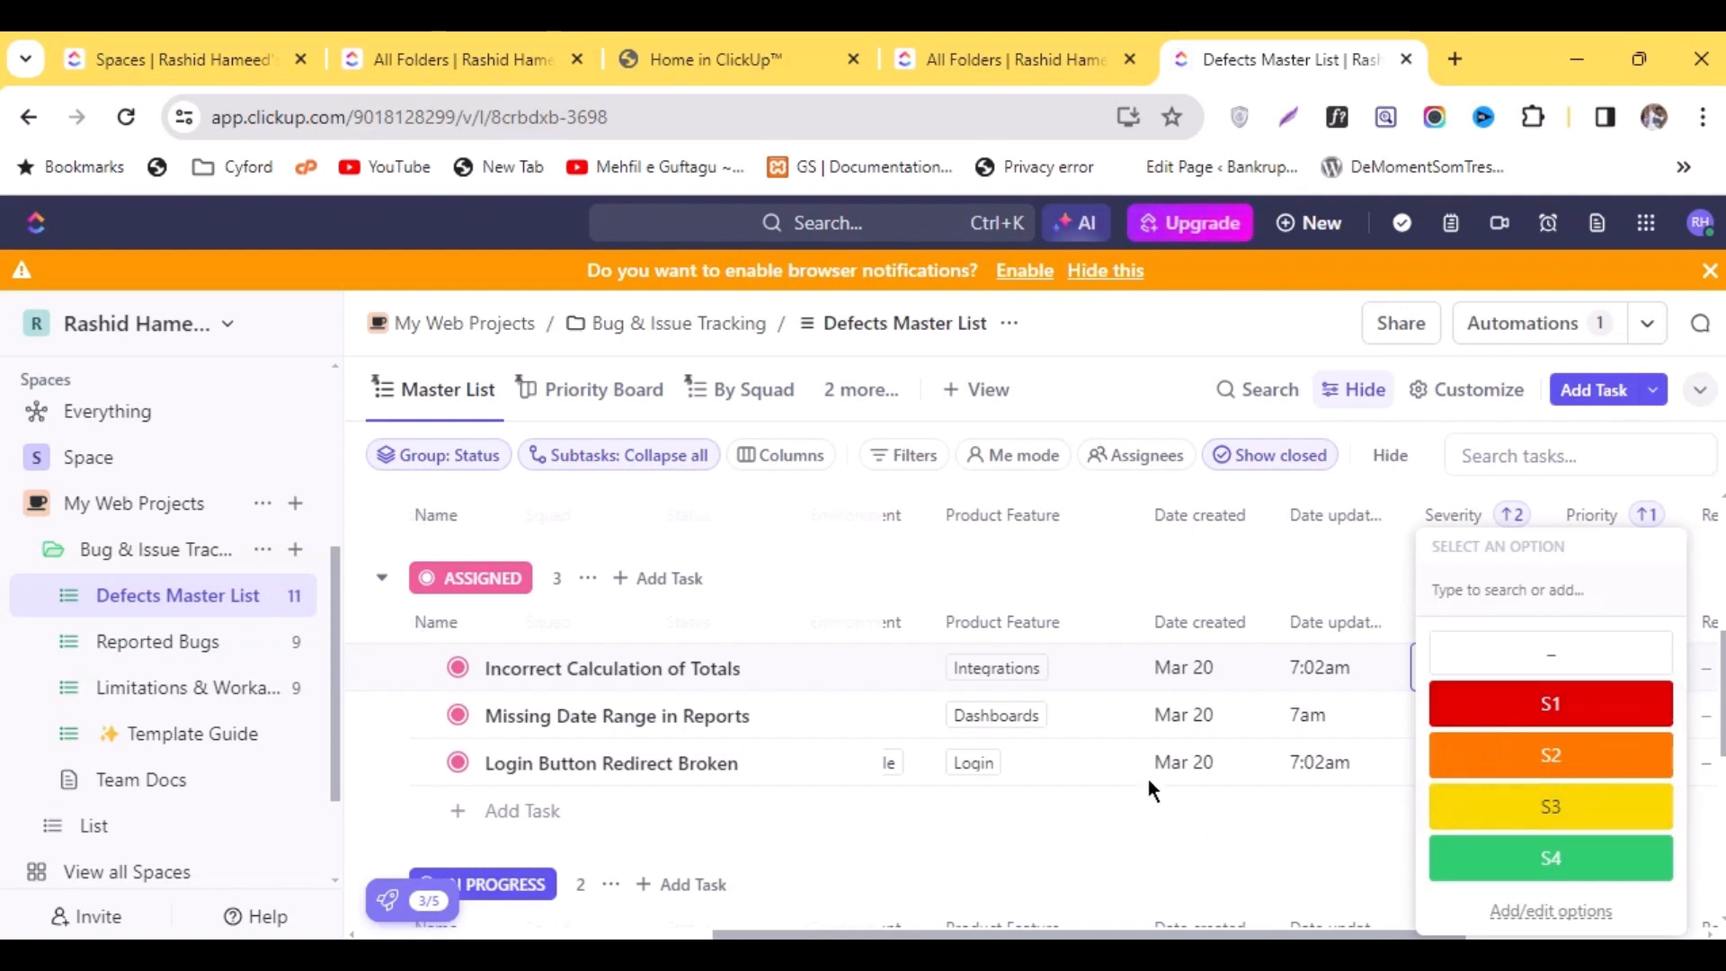
scroll(775, 676, down, 3)
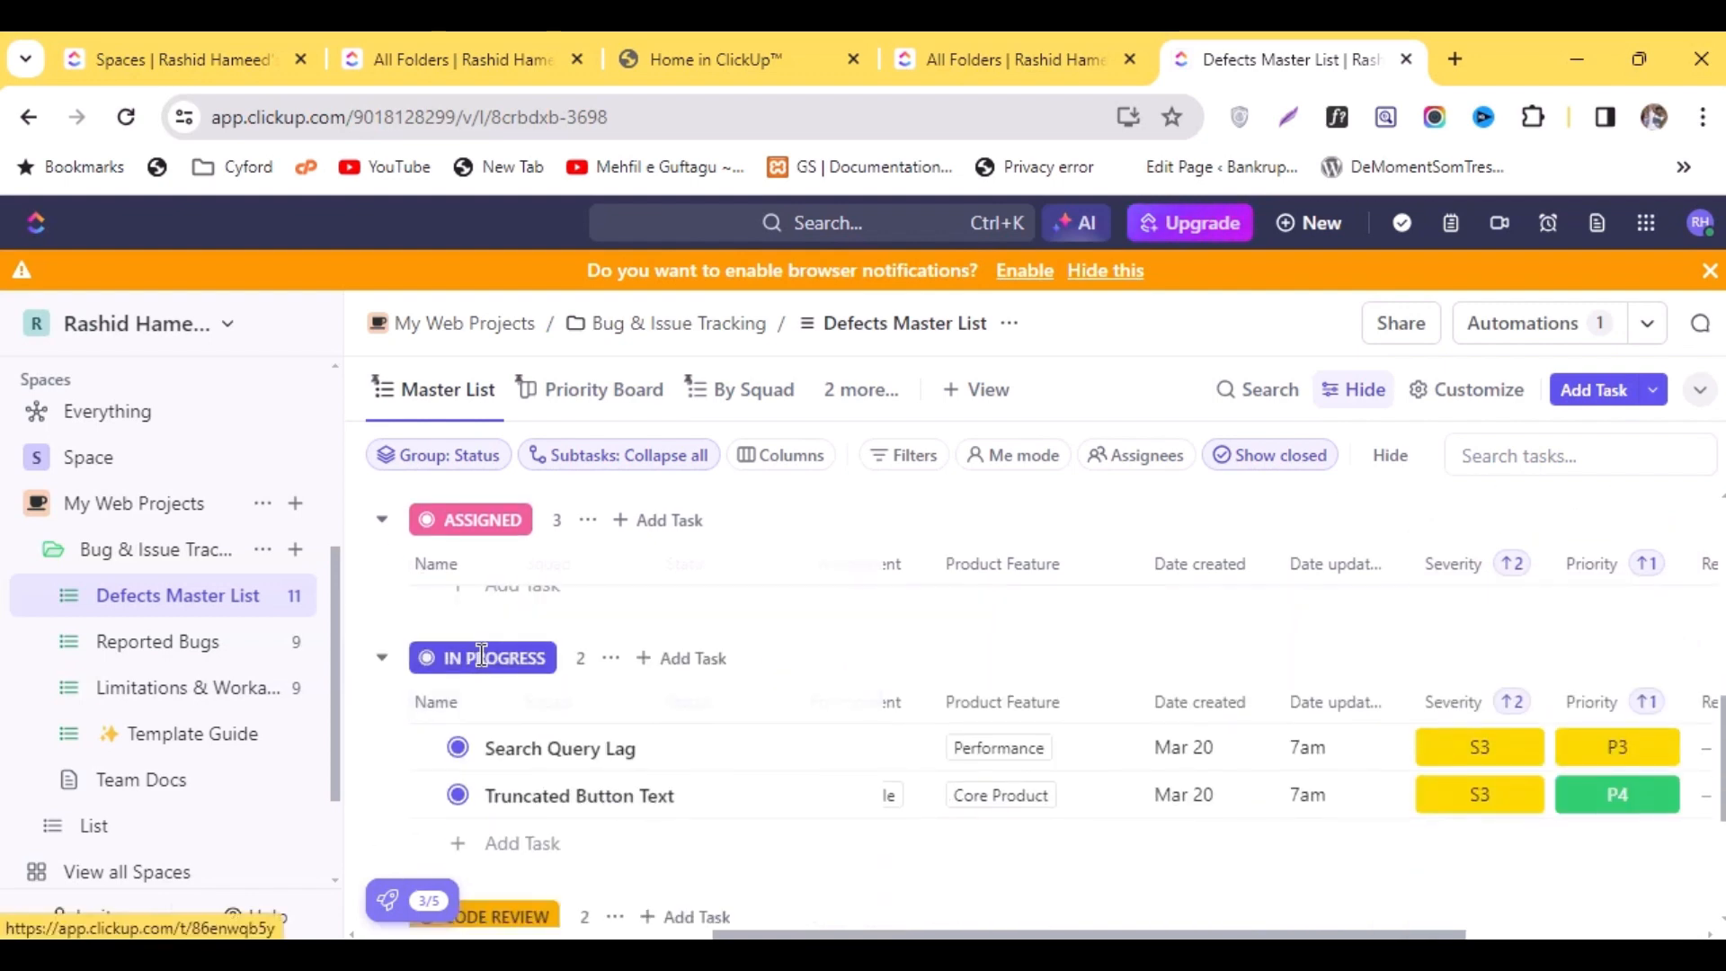
scroll(486, 655, down, 2)
scroll(494, 662, up, 2)
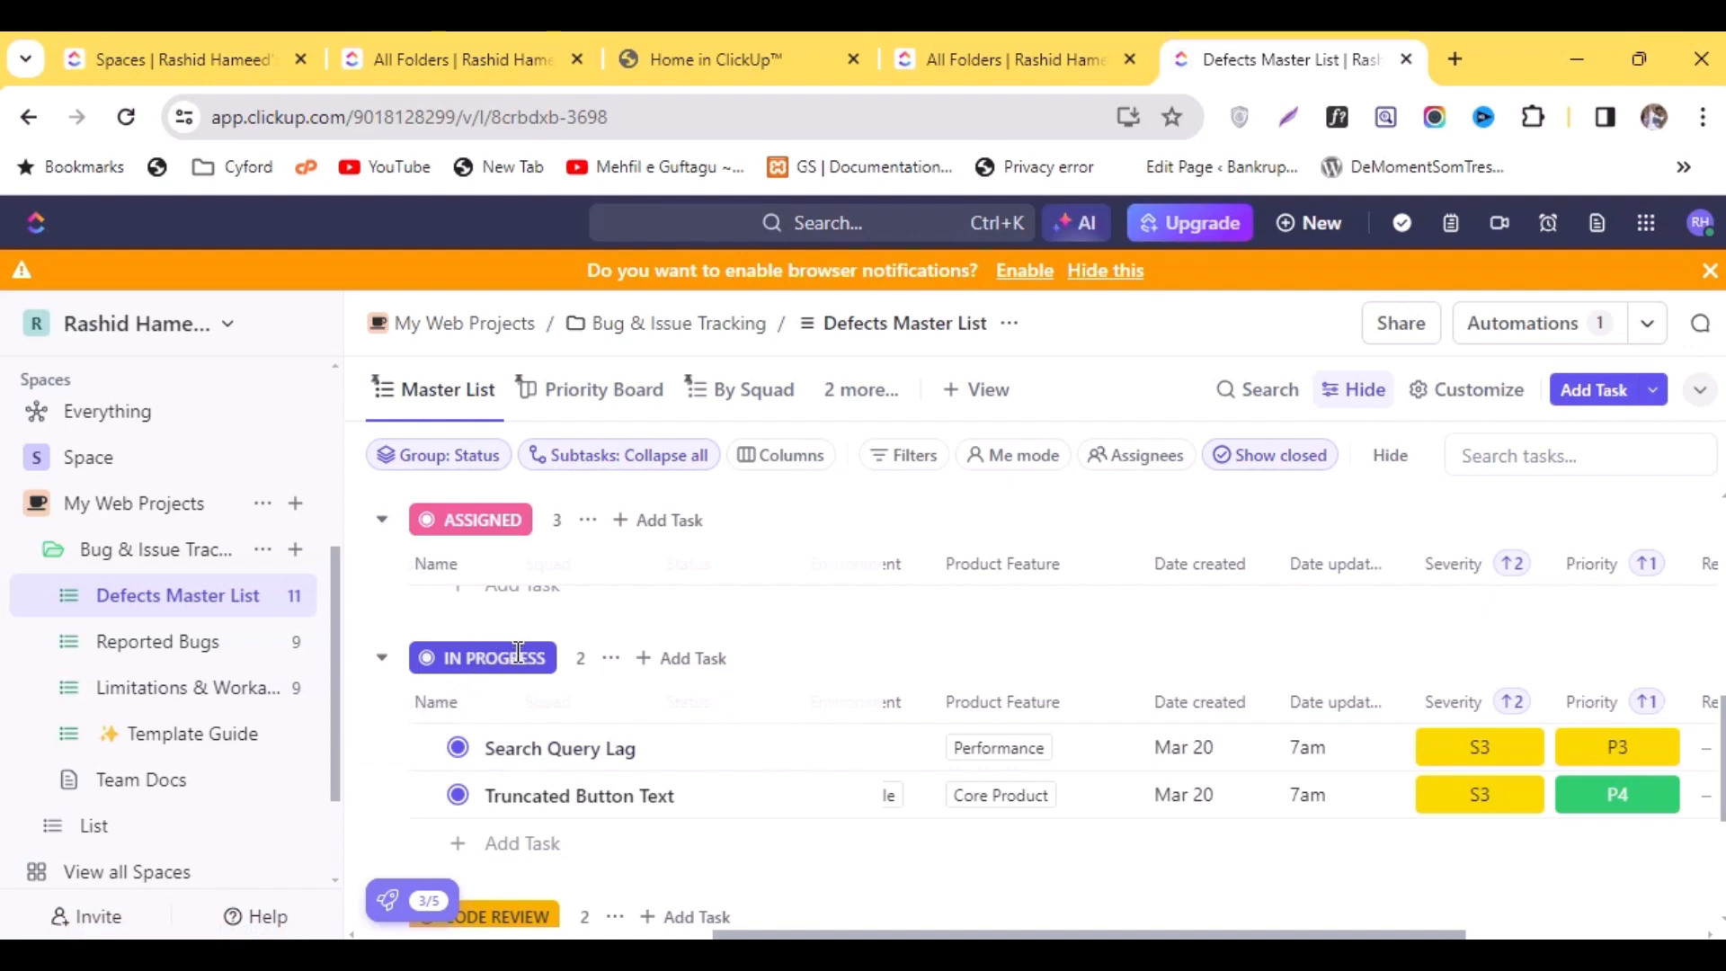
scroll(518, 650, down, 2)
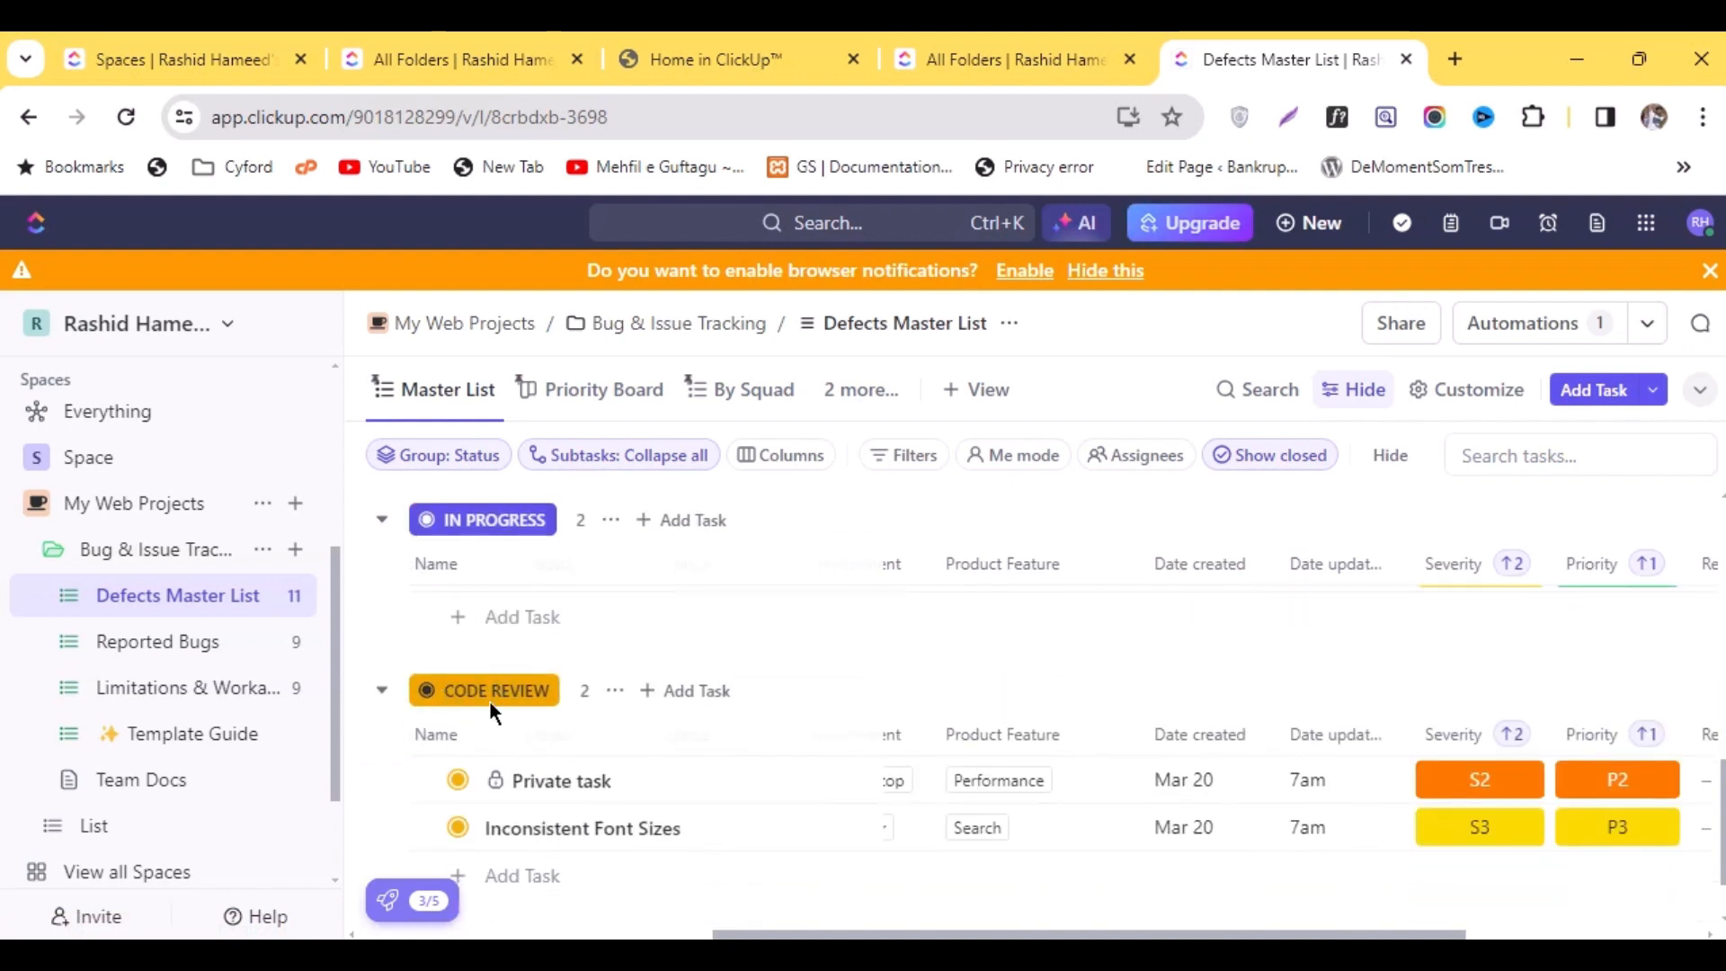
scroll(568, 651, down, 5)
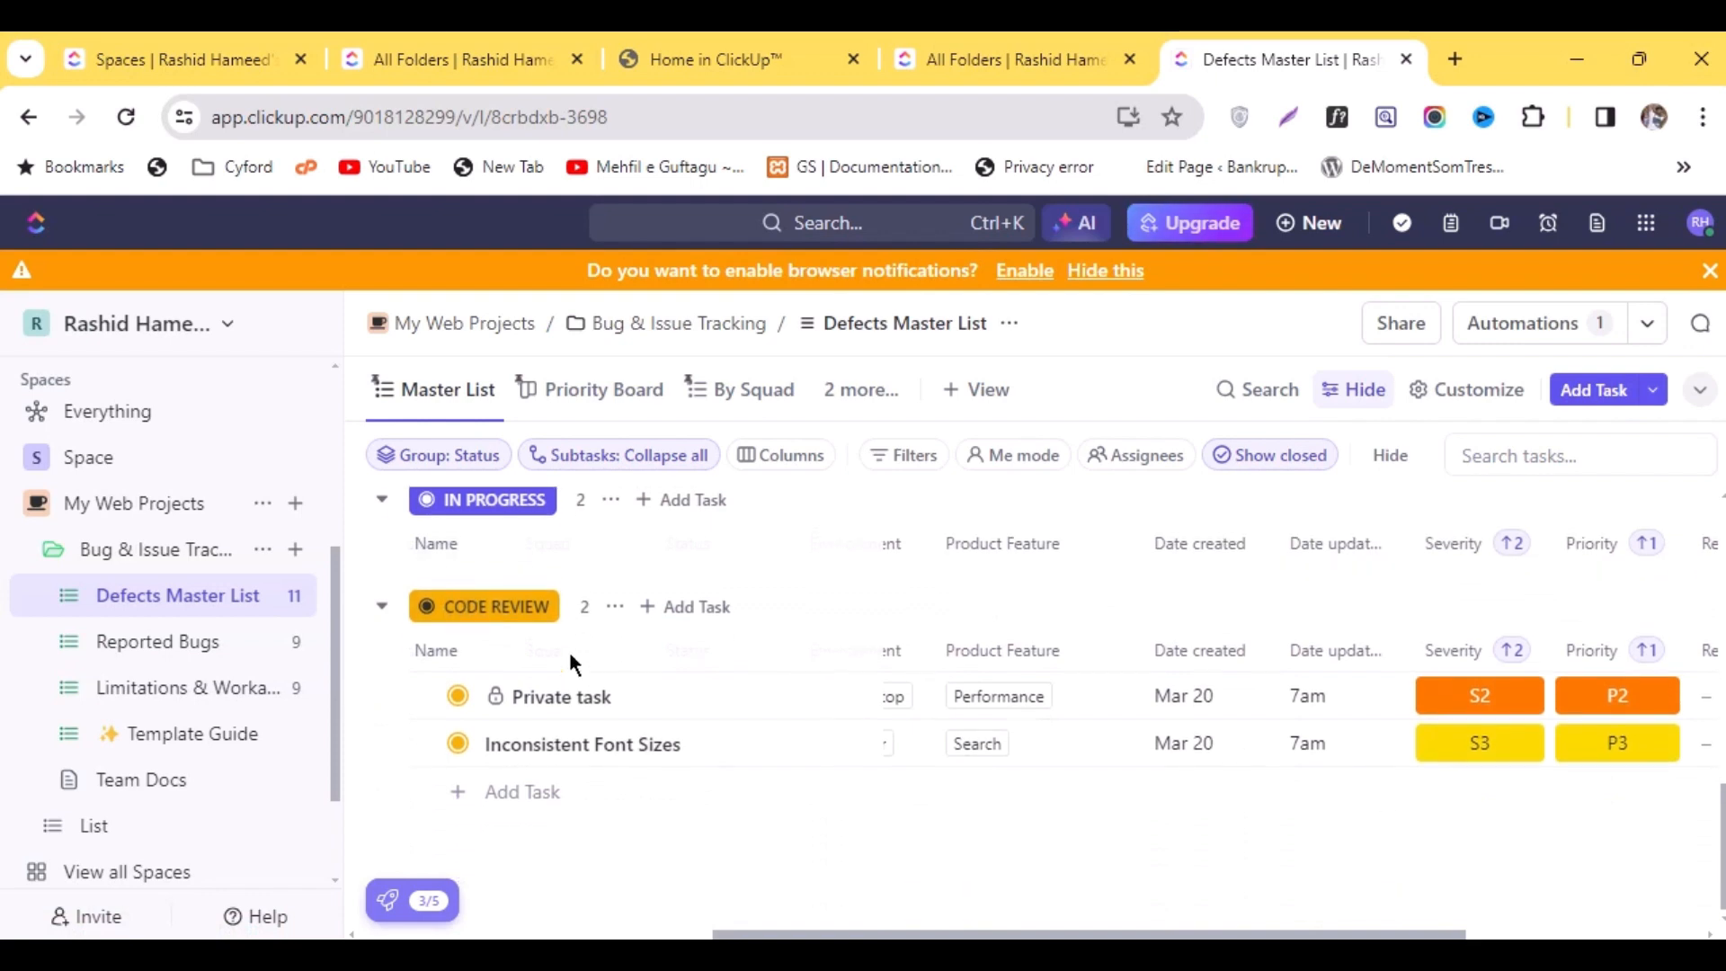
scroll(569, 651, up, 2)
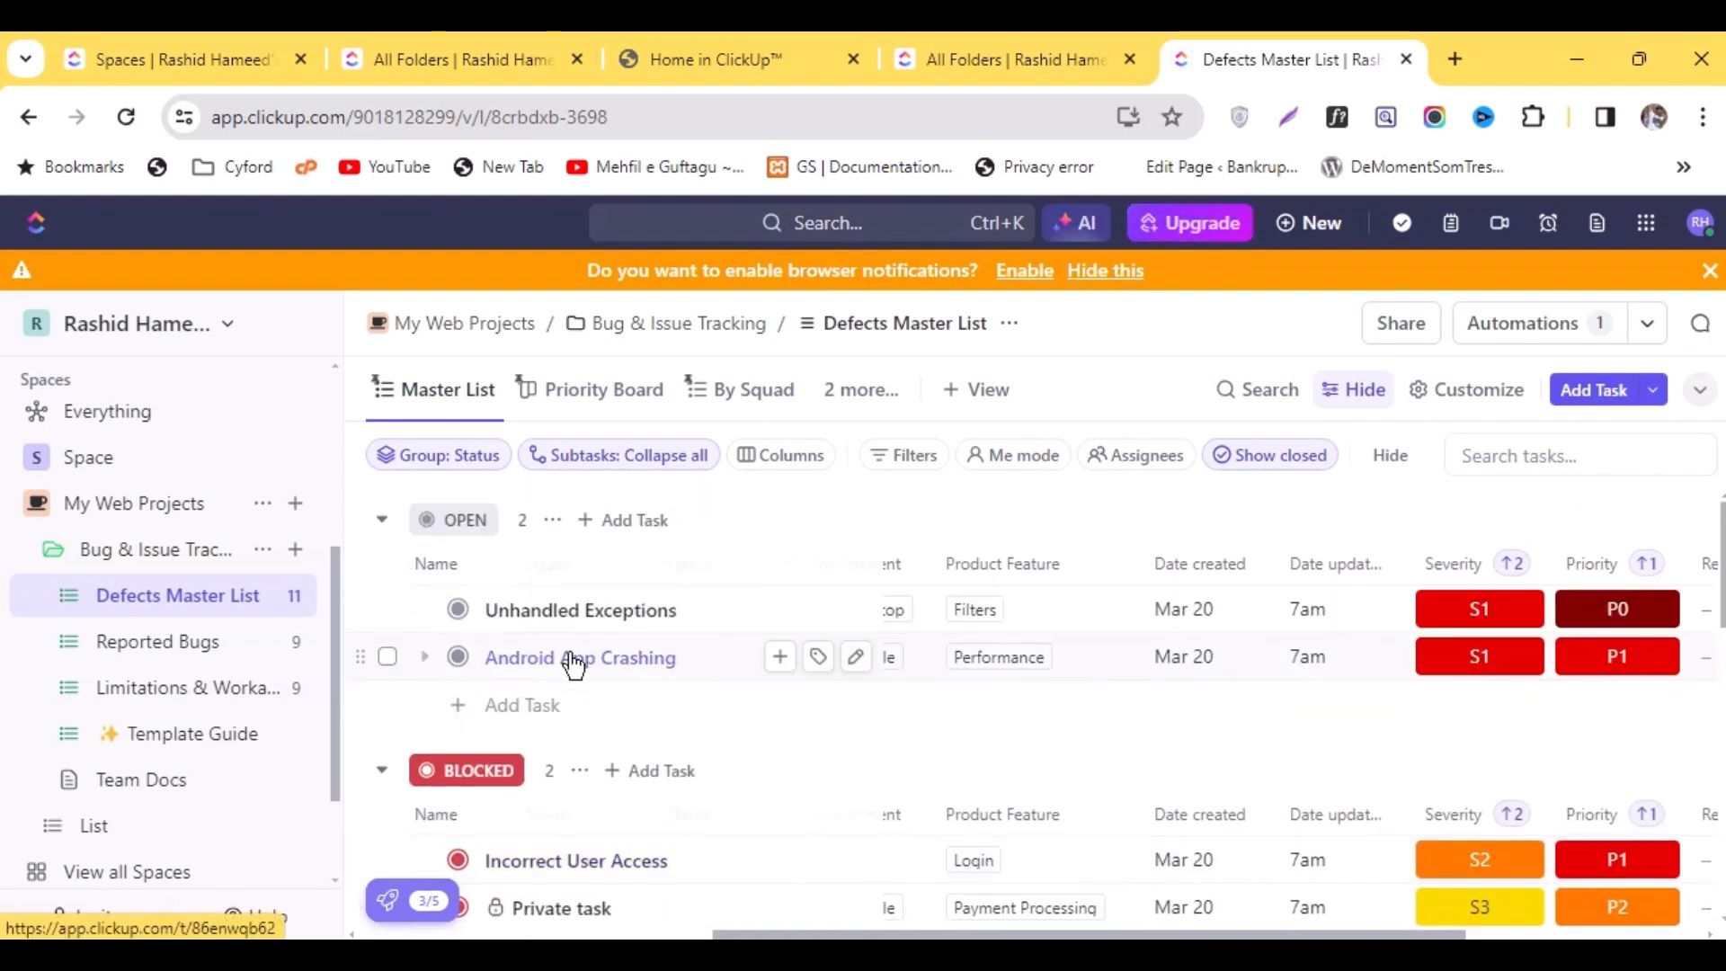
Open the Login Button | Not Redirecting task from the Triage group of the Reported Bugs list and set its status to Closed
click(160, 645)
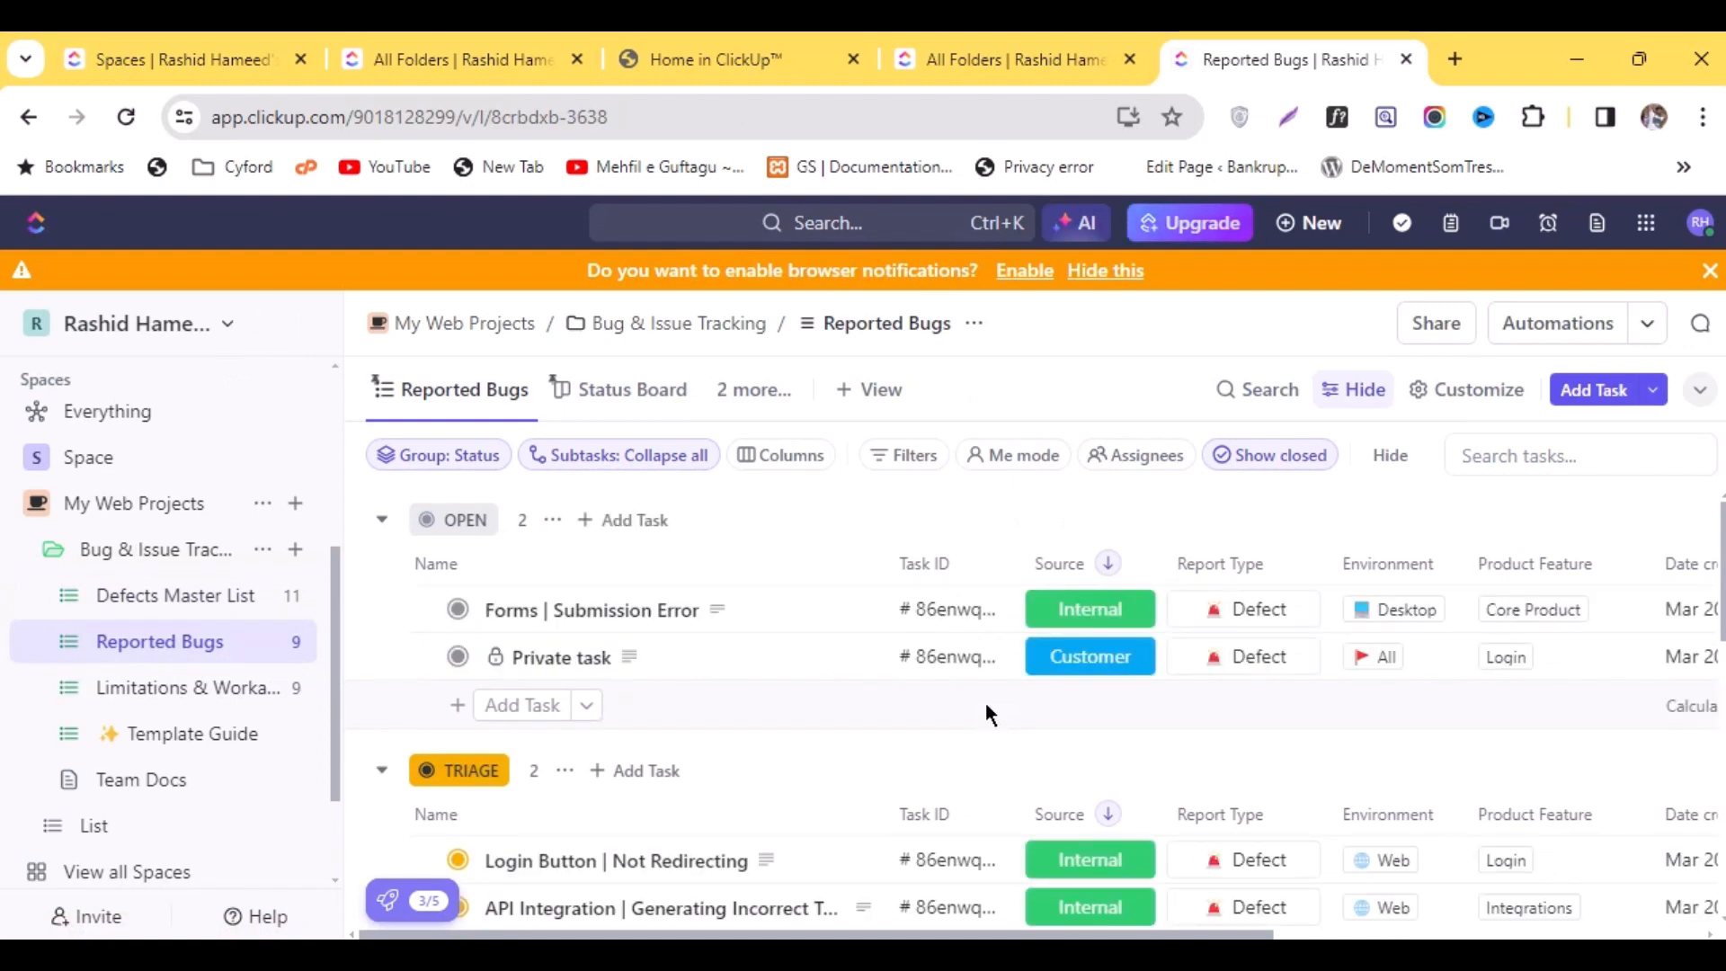
scroll(985, 703, down, 3)
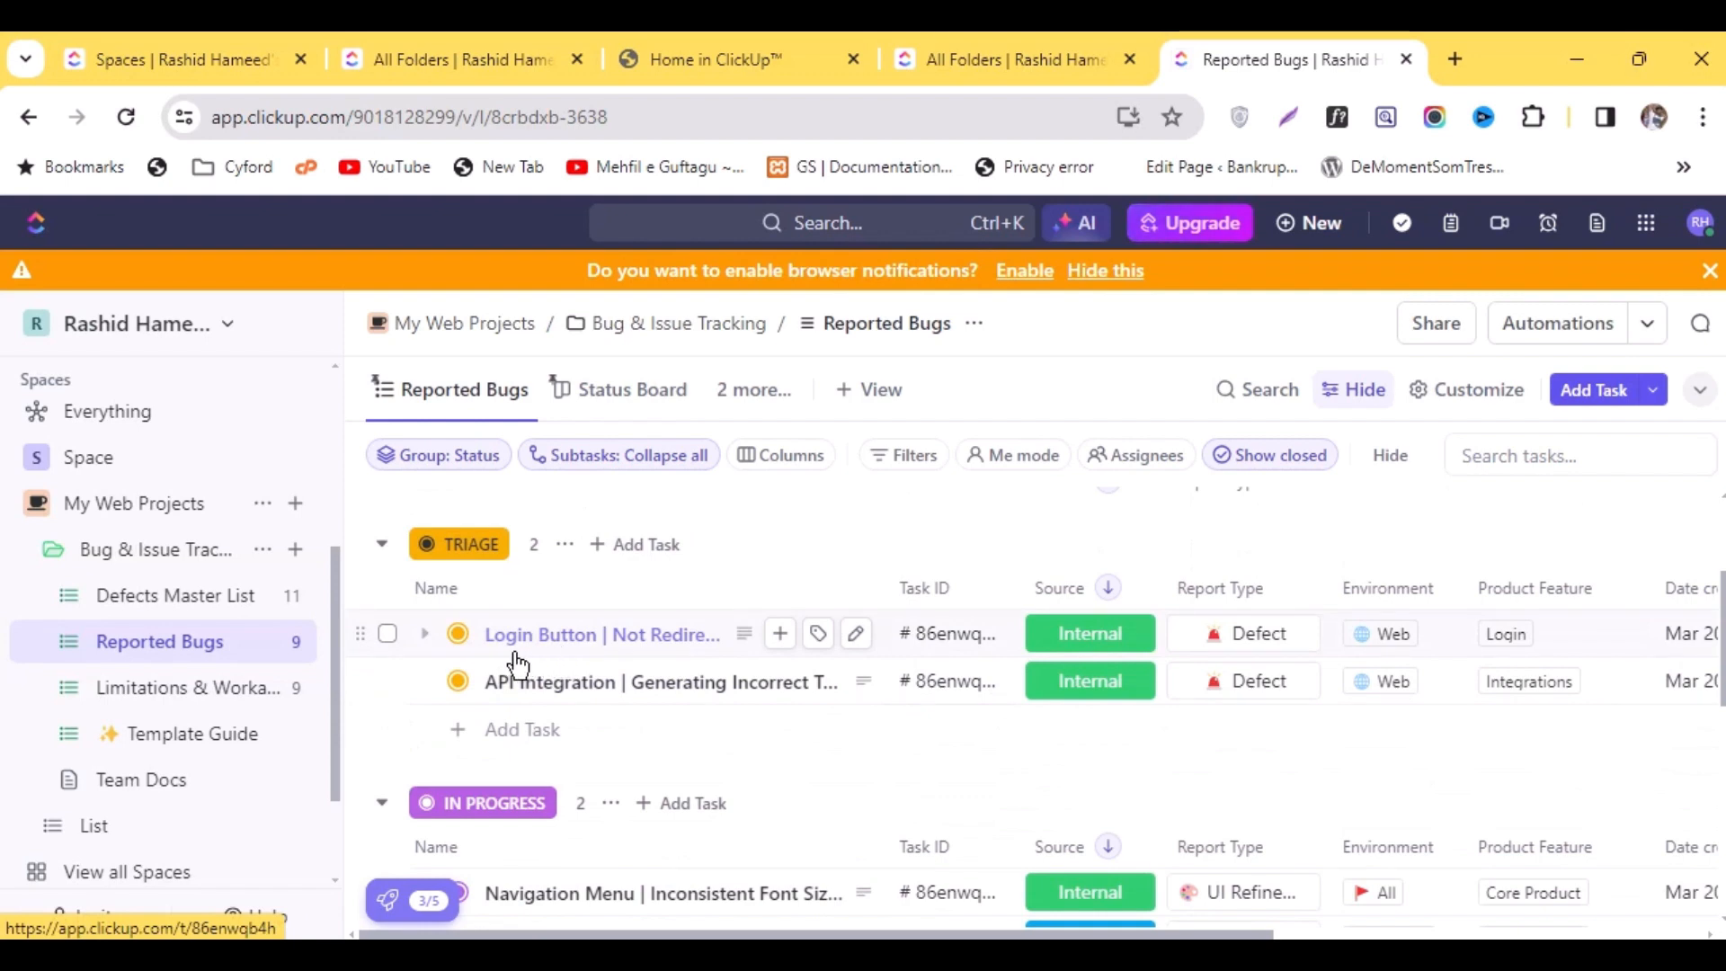
click(651, 640)
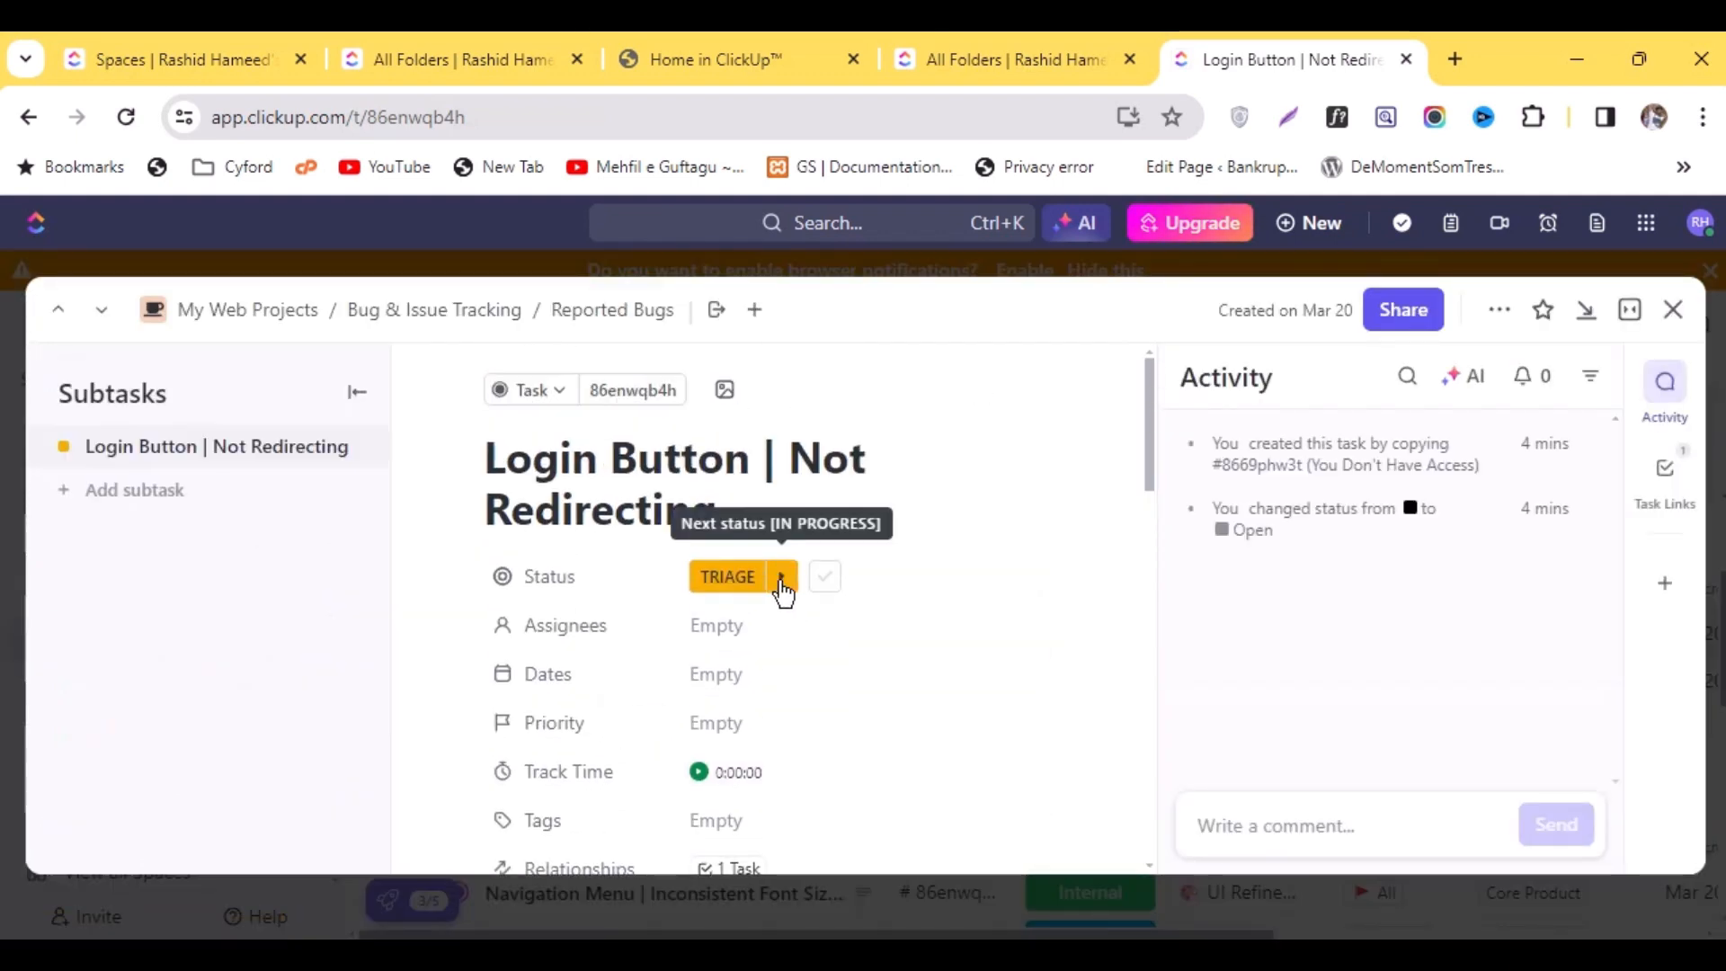
click(781, 578)
click(829, 578)
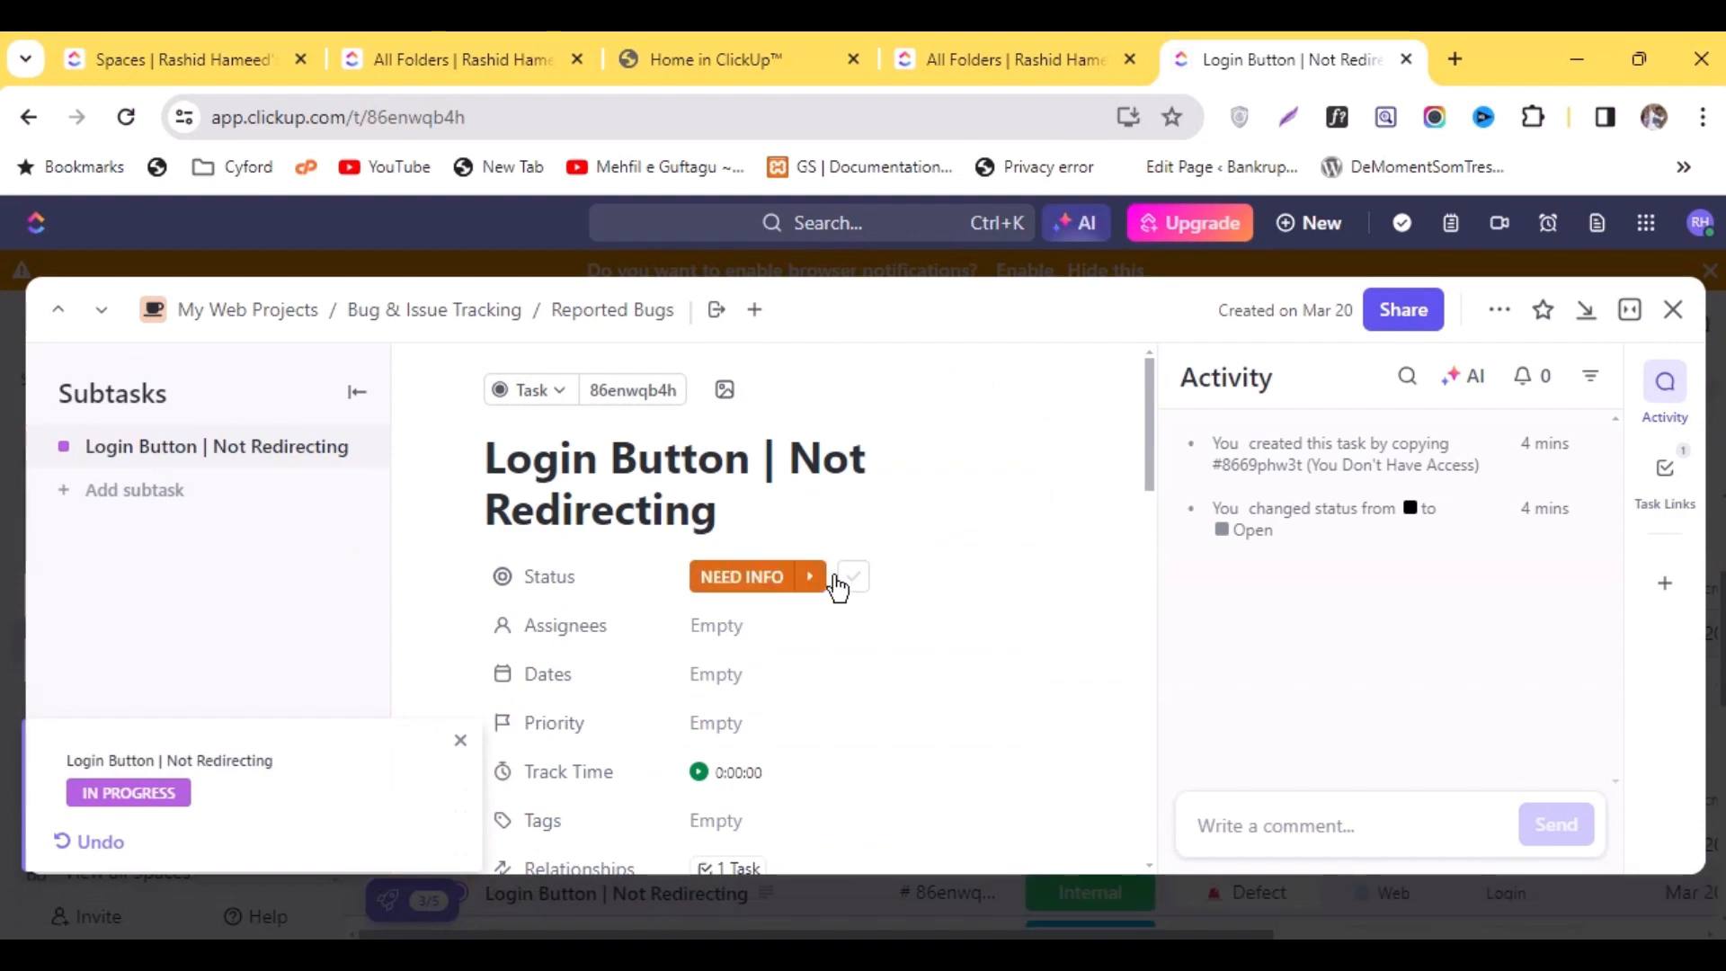
click(760, 582)
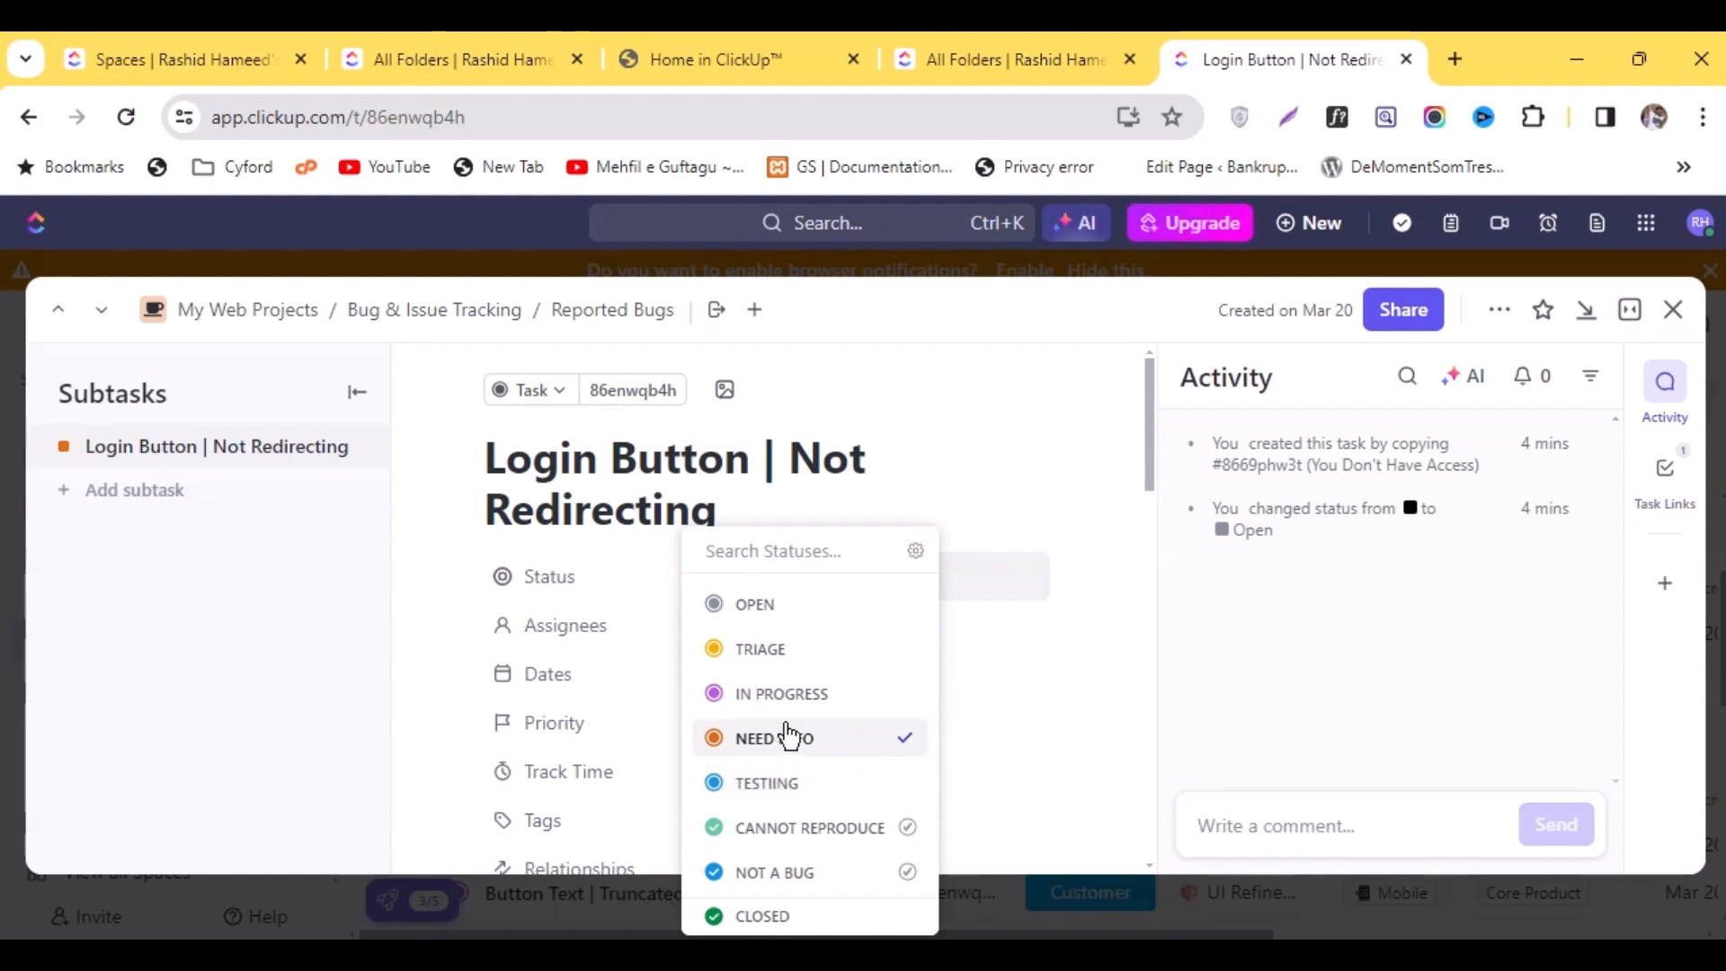
click(719, 916)
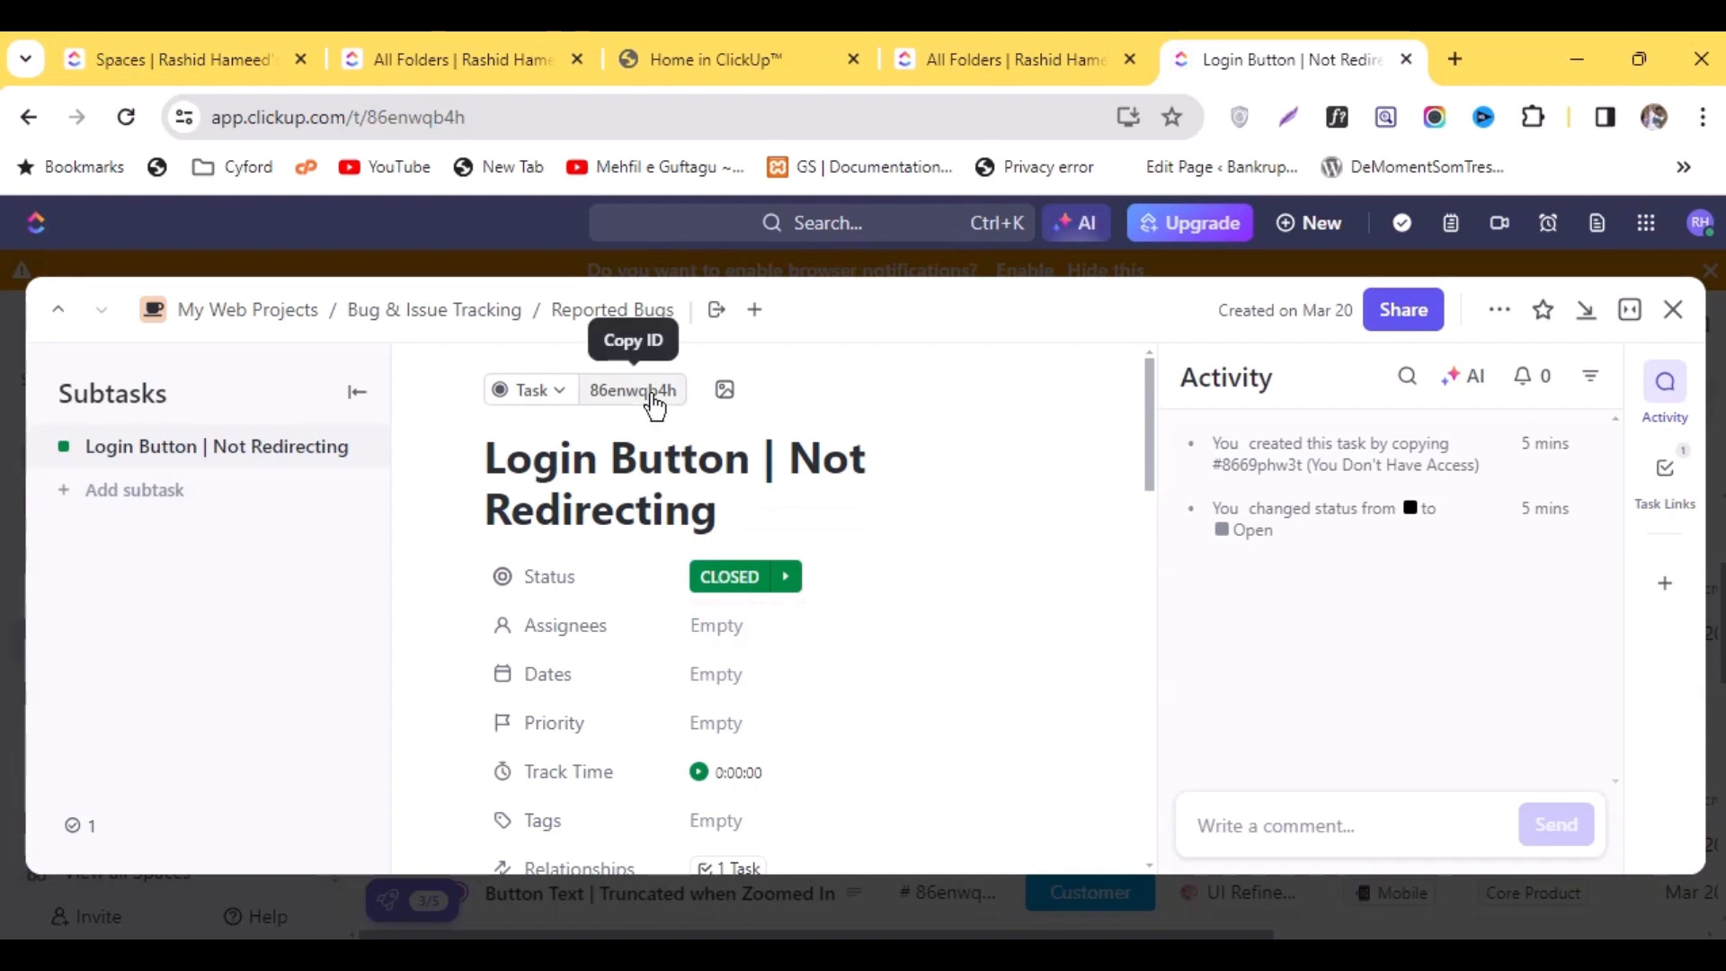
Return to the Reported Bugs list, set the closed Login Button | Not Redirecting task's source to Customer, and view its report type options
scroll(503, 454, down, 5)
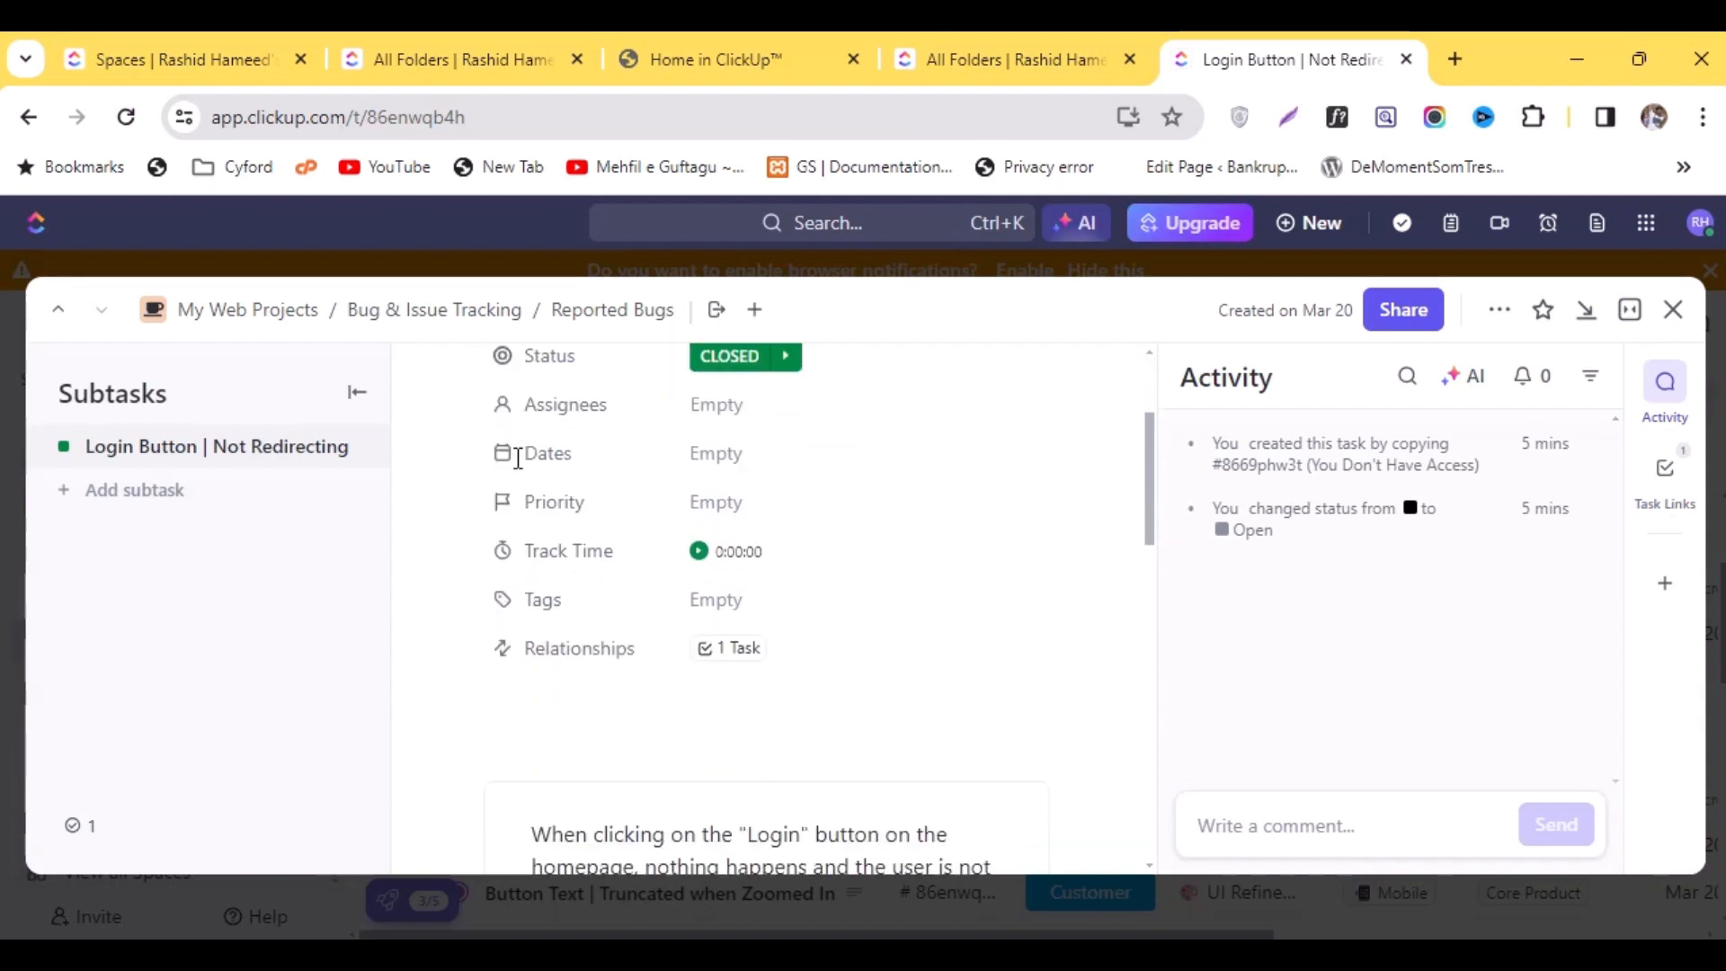
scroll(558, 605, up, 5)
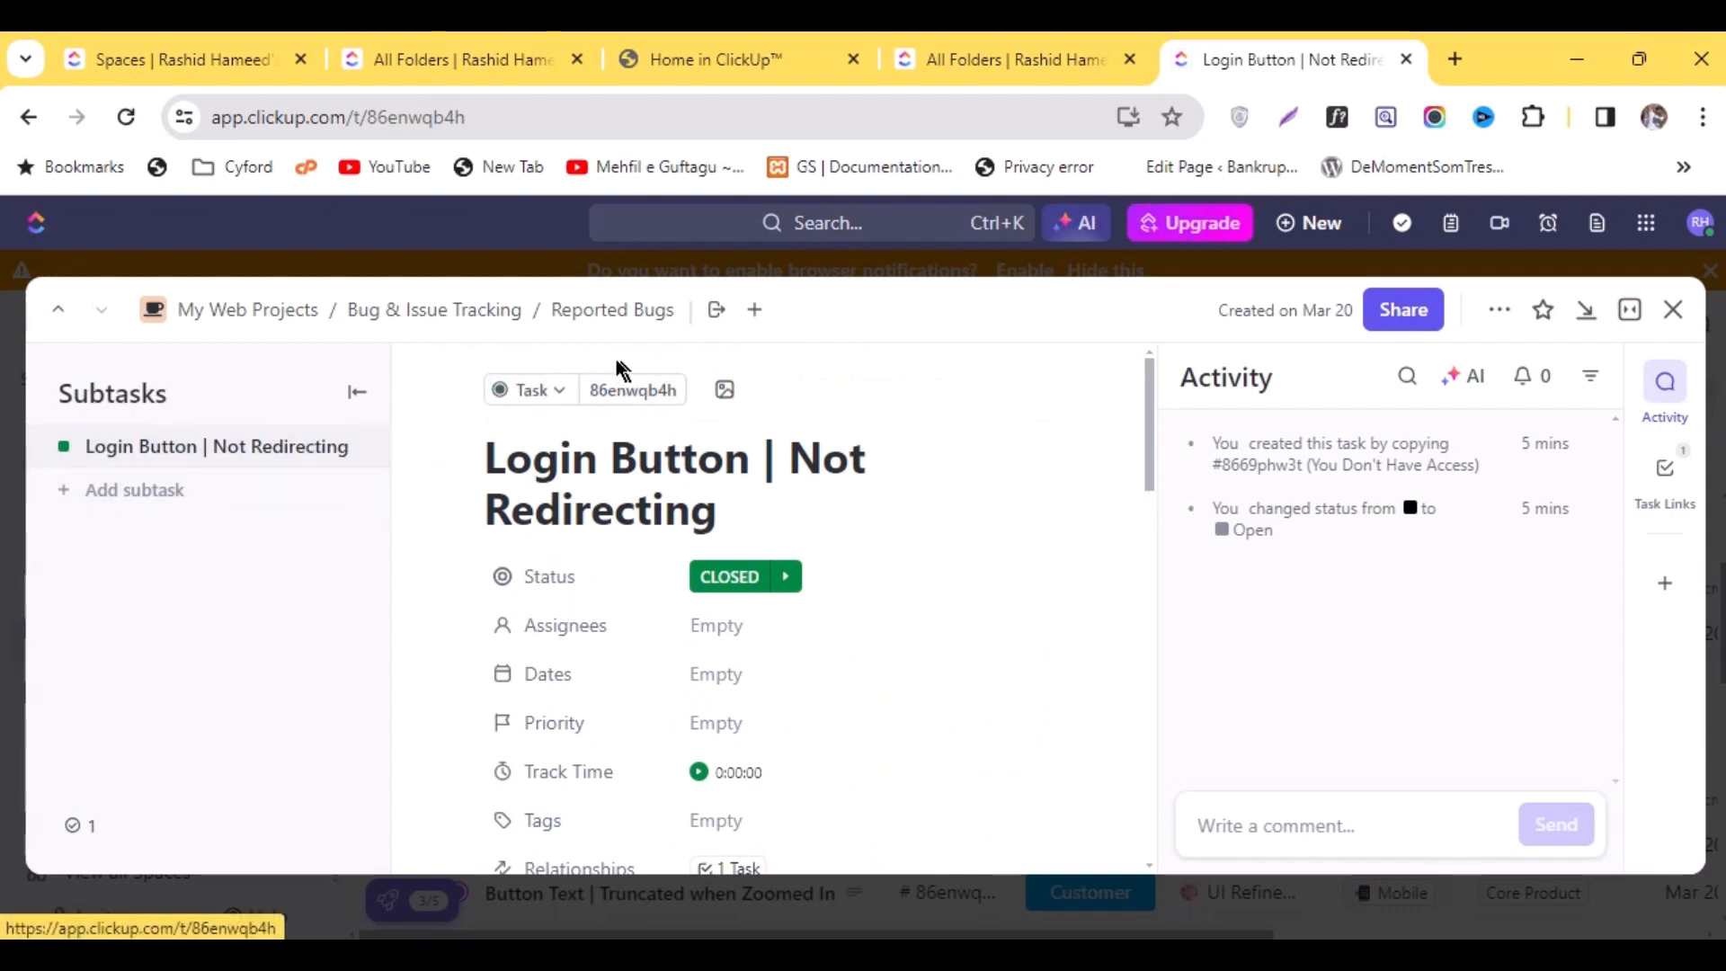
click(588, 313)
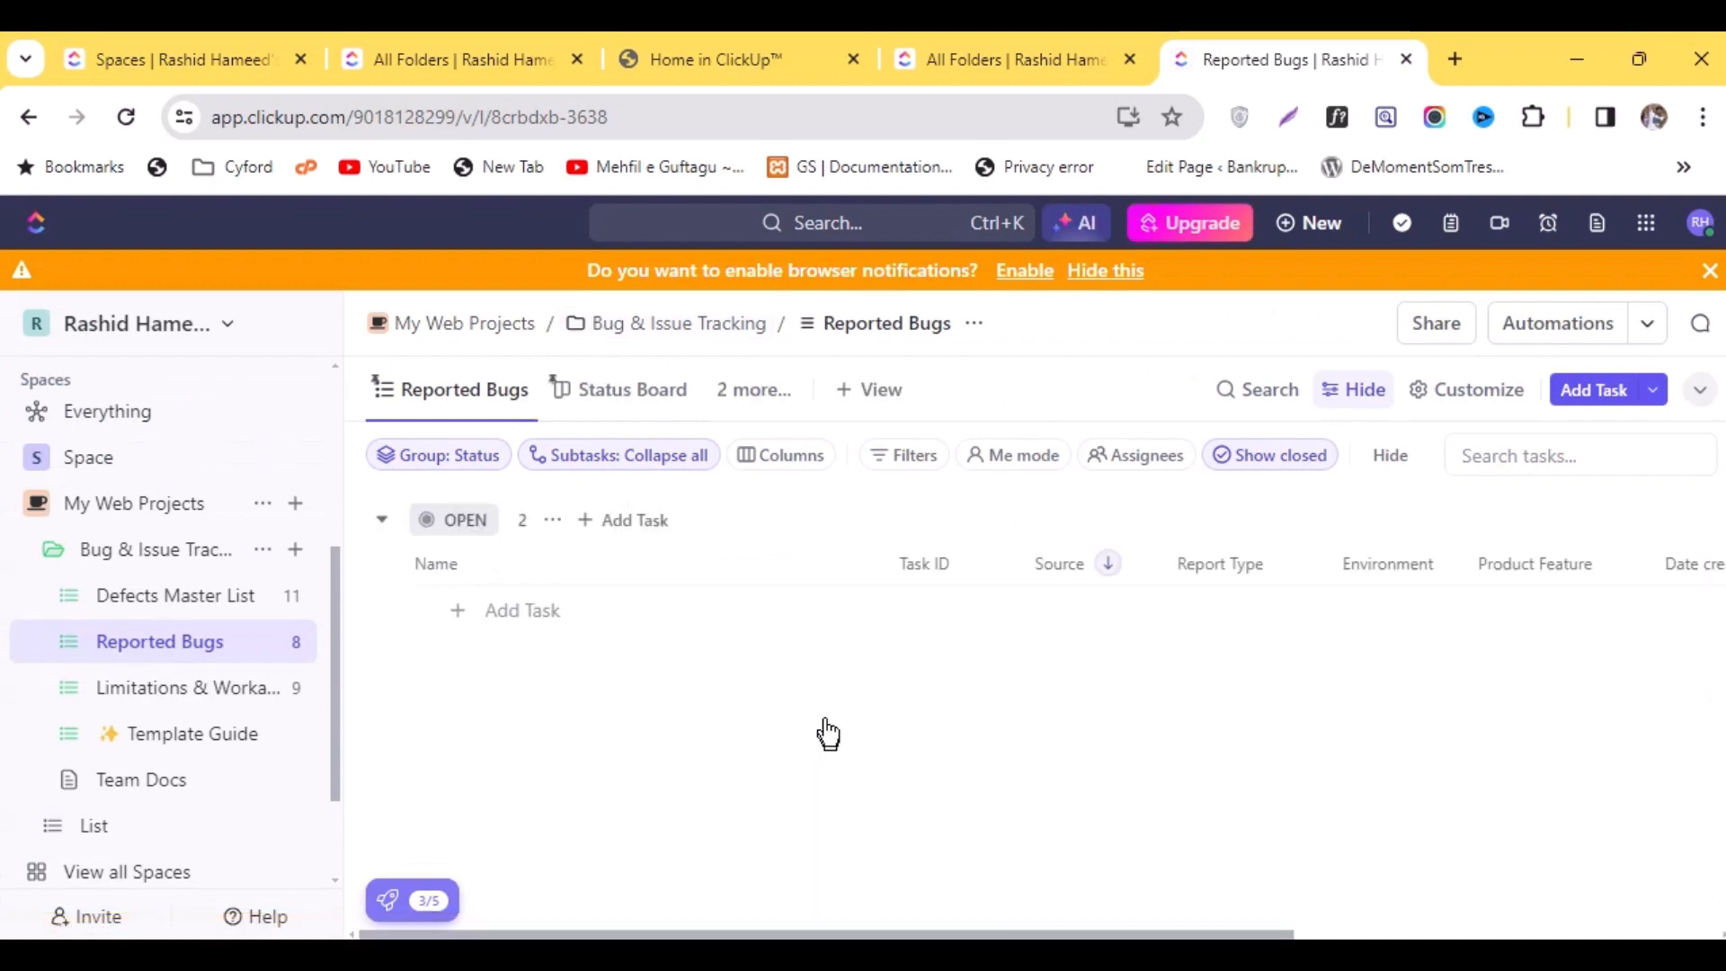
scroll(852, 679, down, 5)
scroll(852, 678, down, 6)
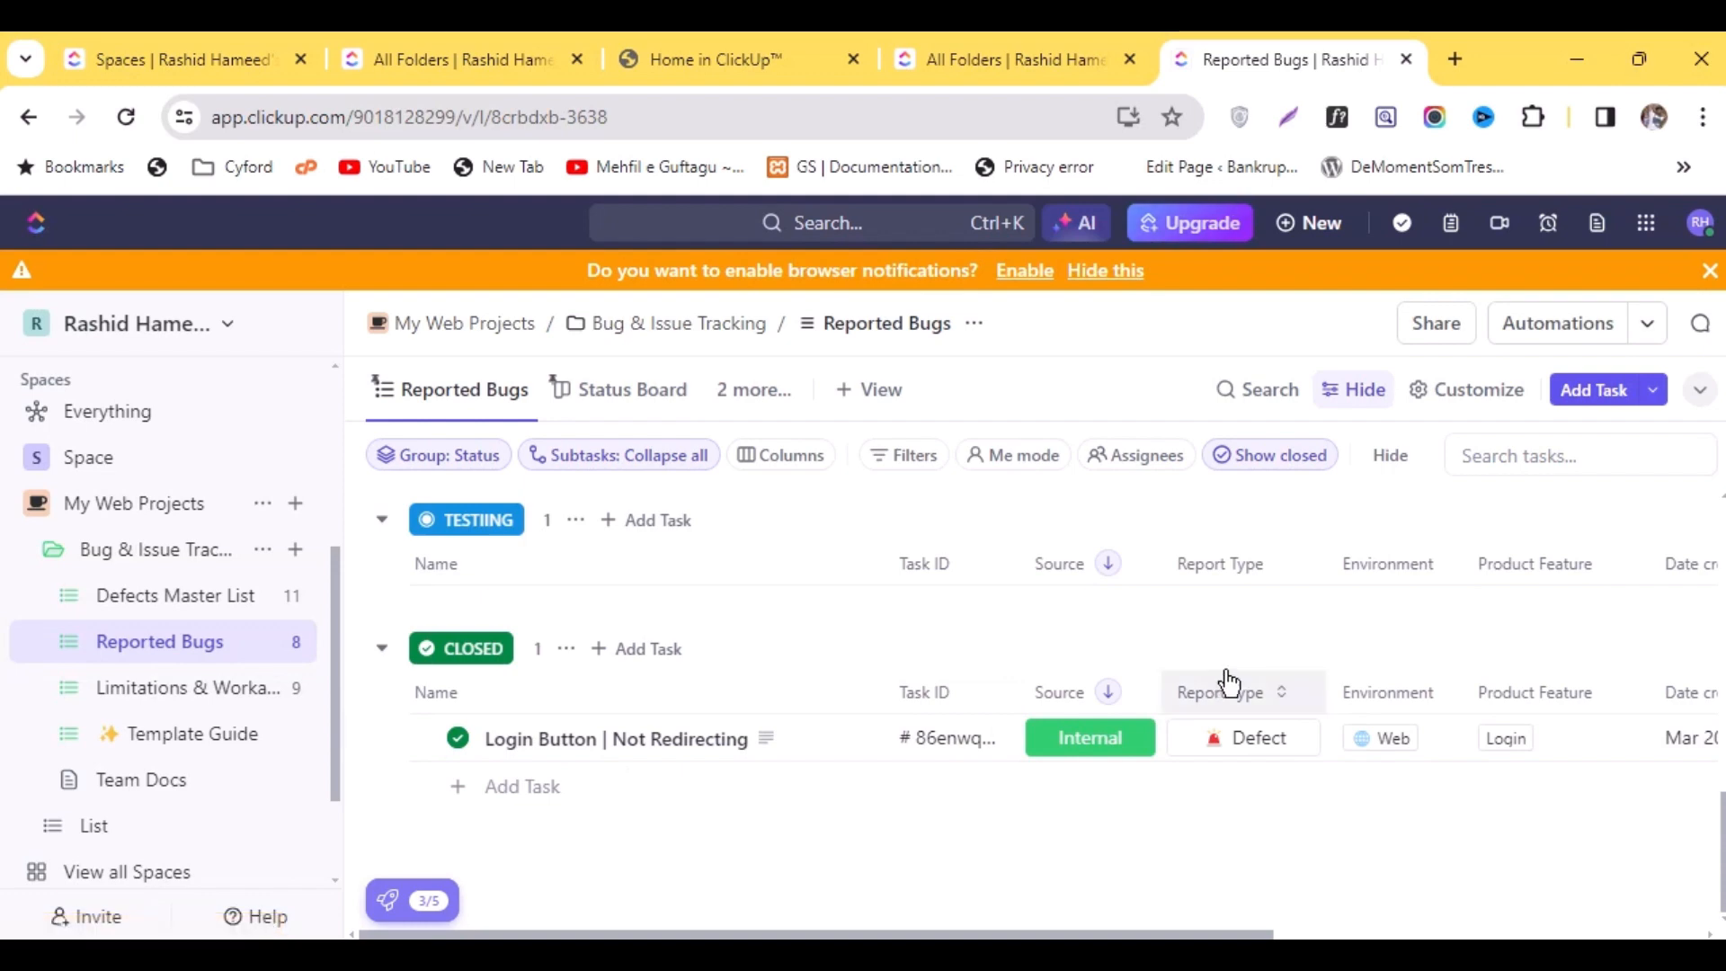
click(1070, 758)
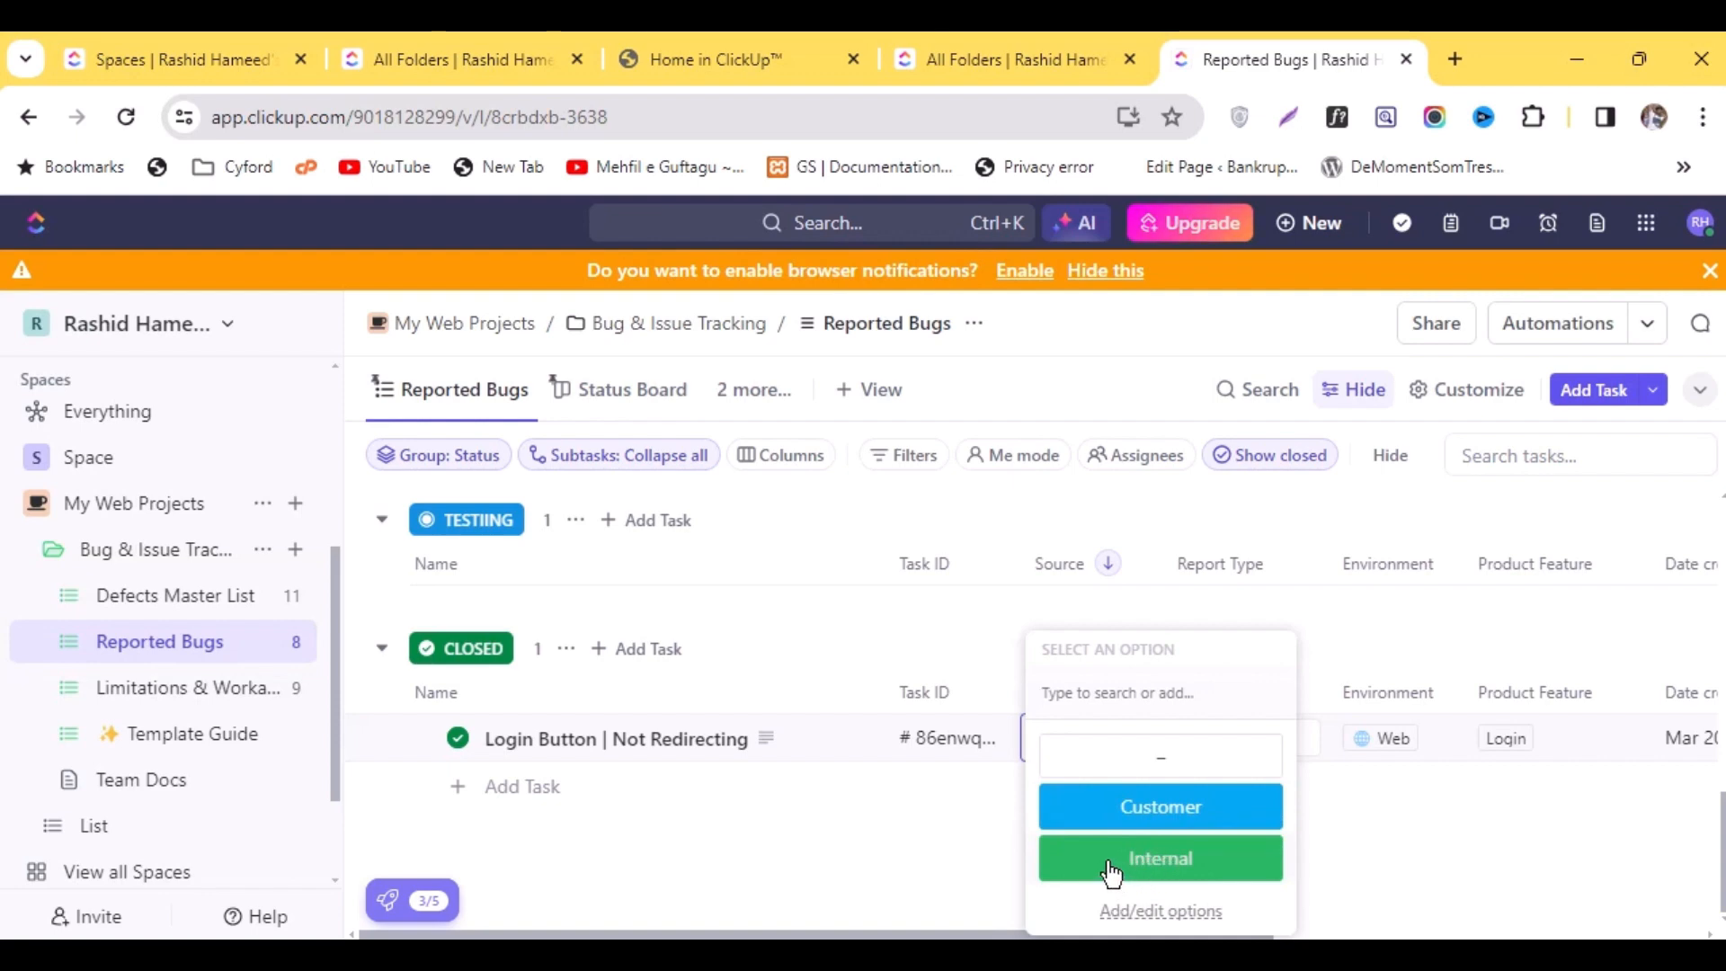
click(1091, 807)
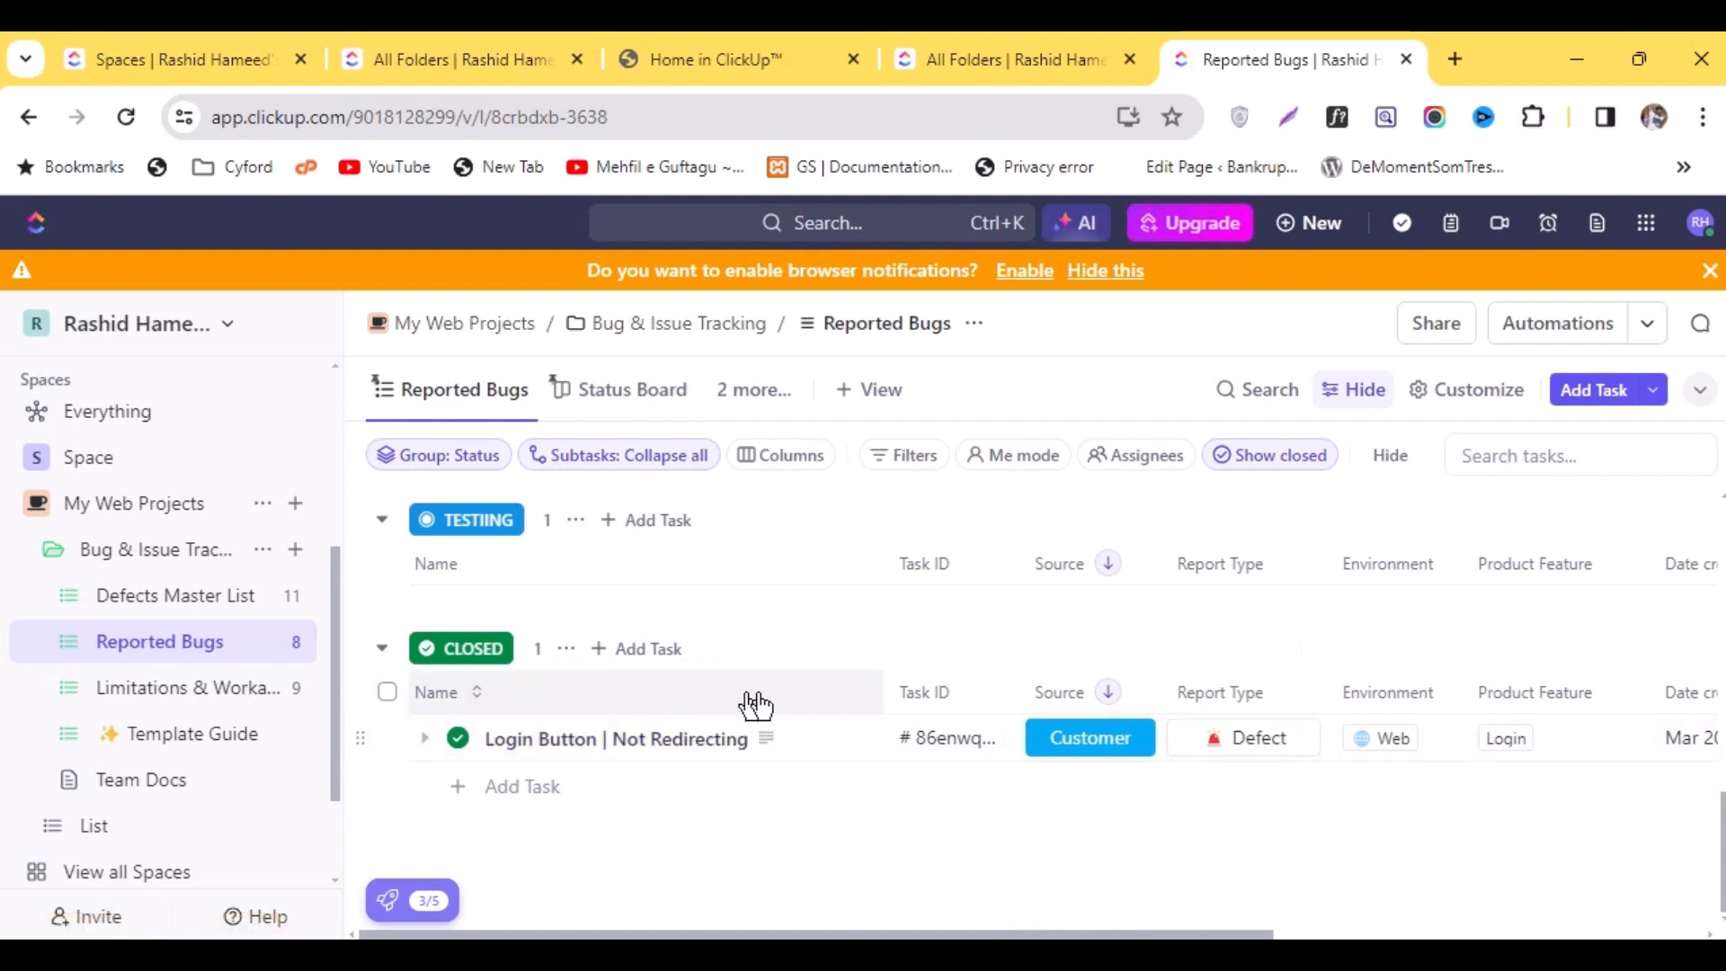
click(1231, 755)
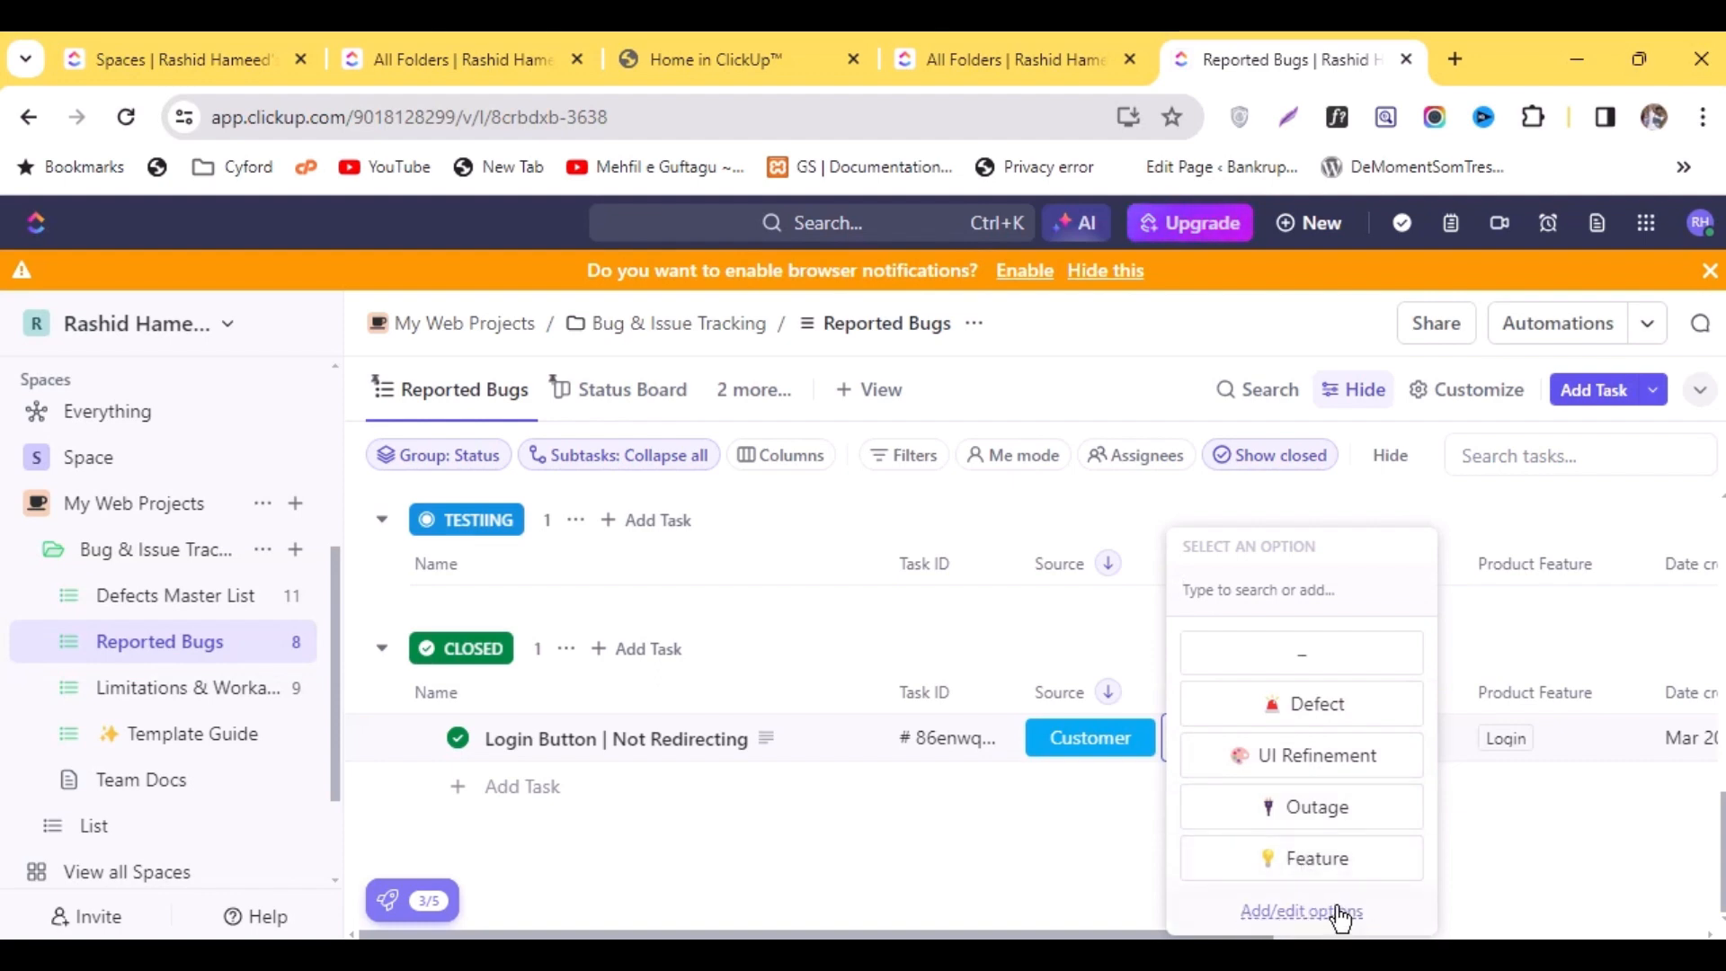
key(Escape)
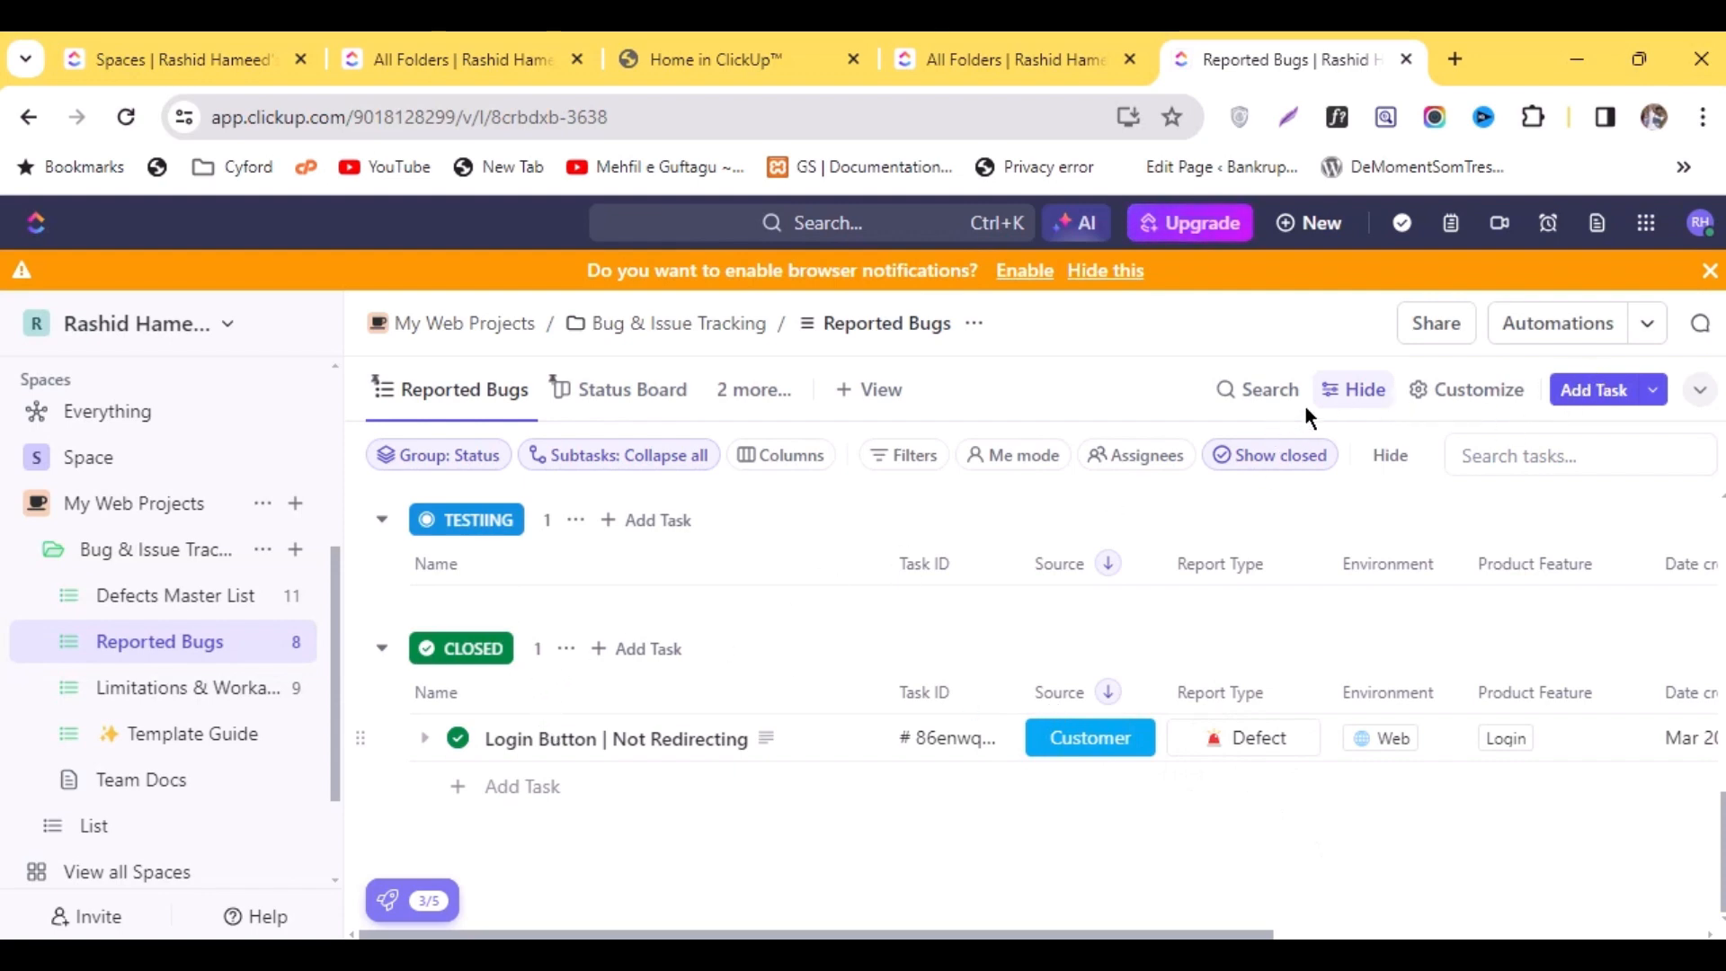
Start a new task in the Reported Bugs list and name it "EMail validation does not work"
click(1652, 389)
click(1595, 391)
click(1595, 394)
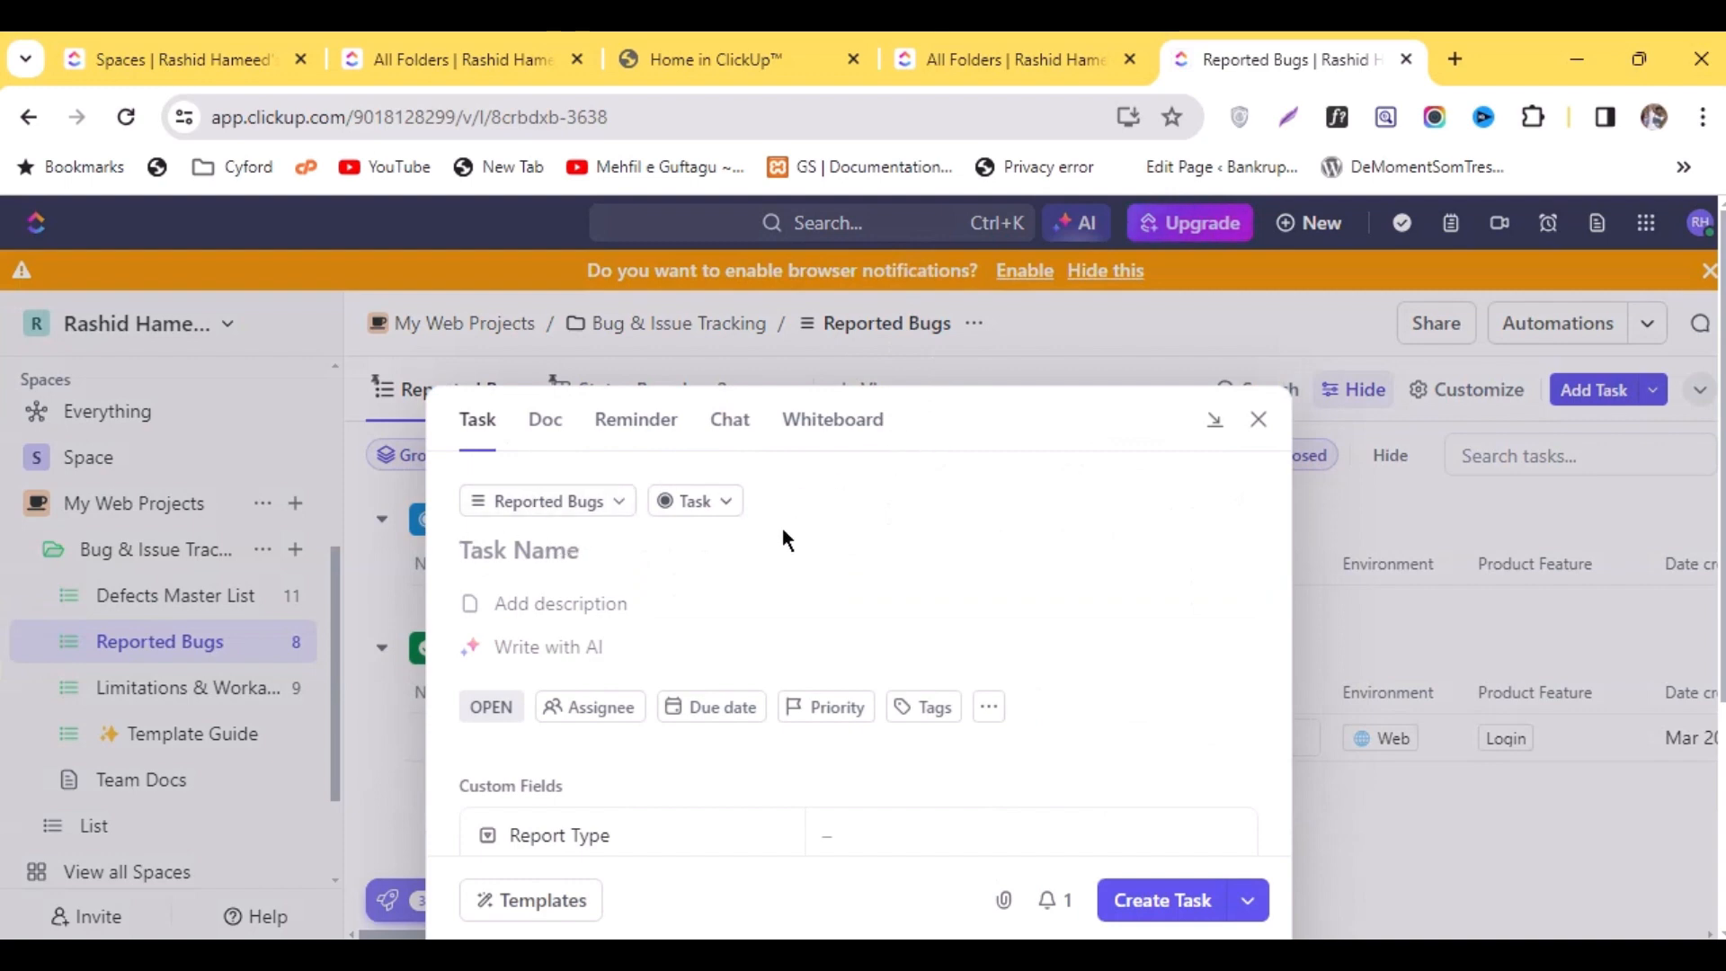
click(533, 603)
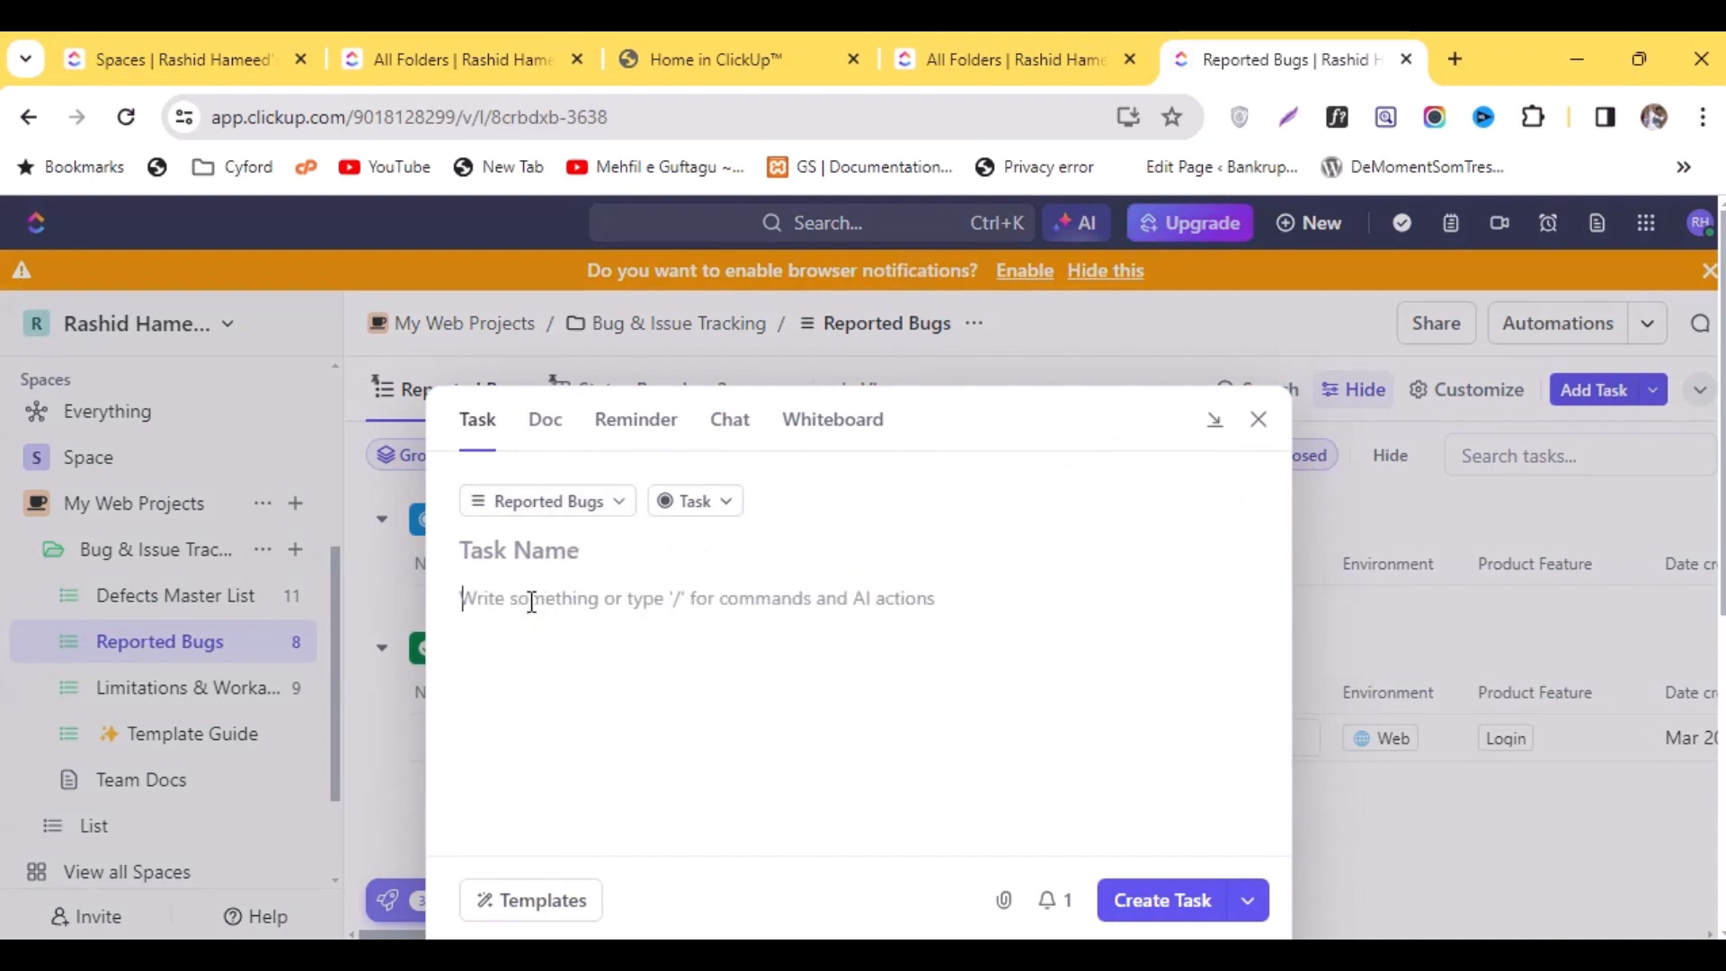
click(539, 550)
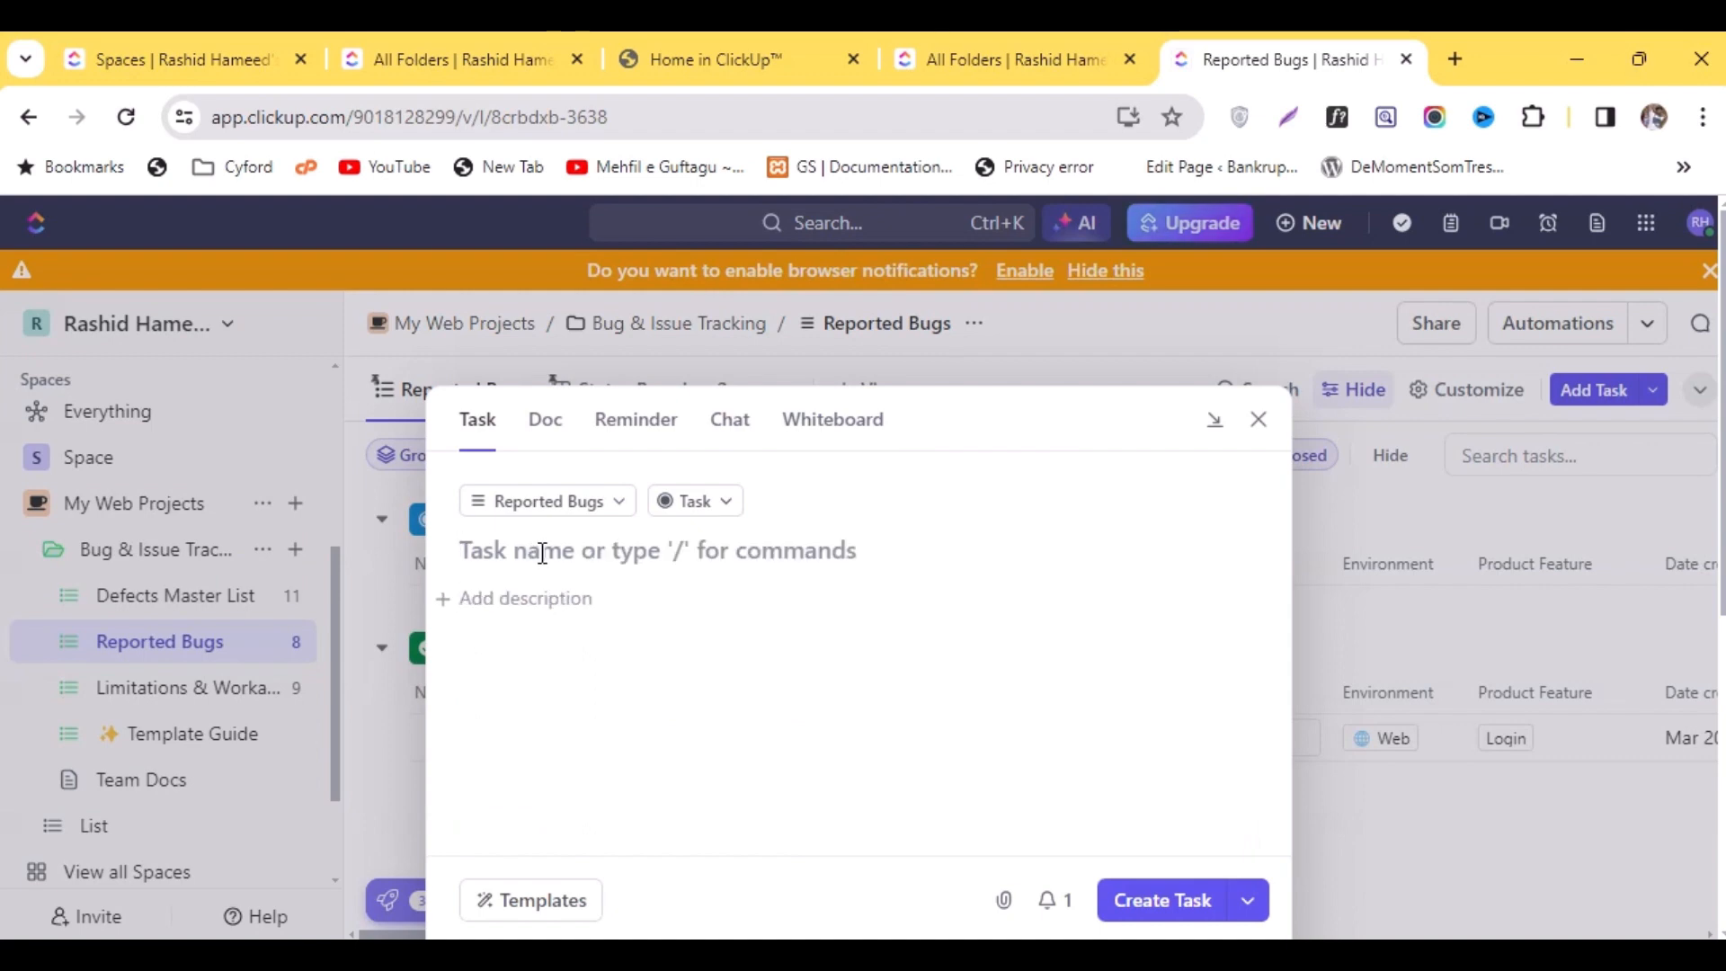
text(EMail )
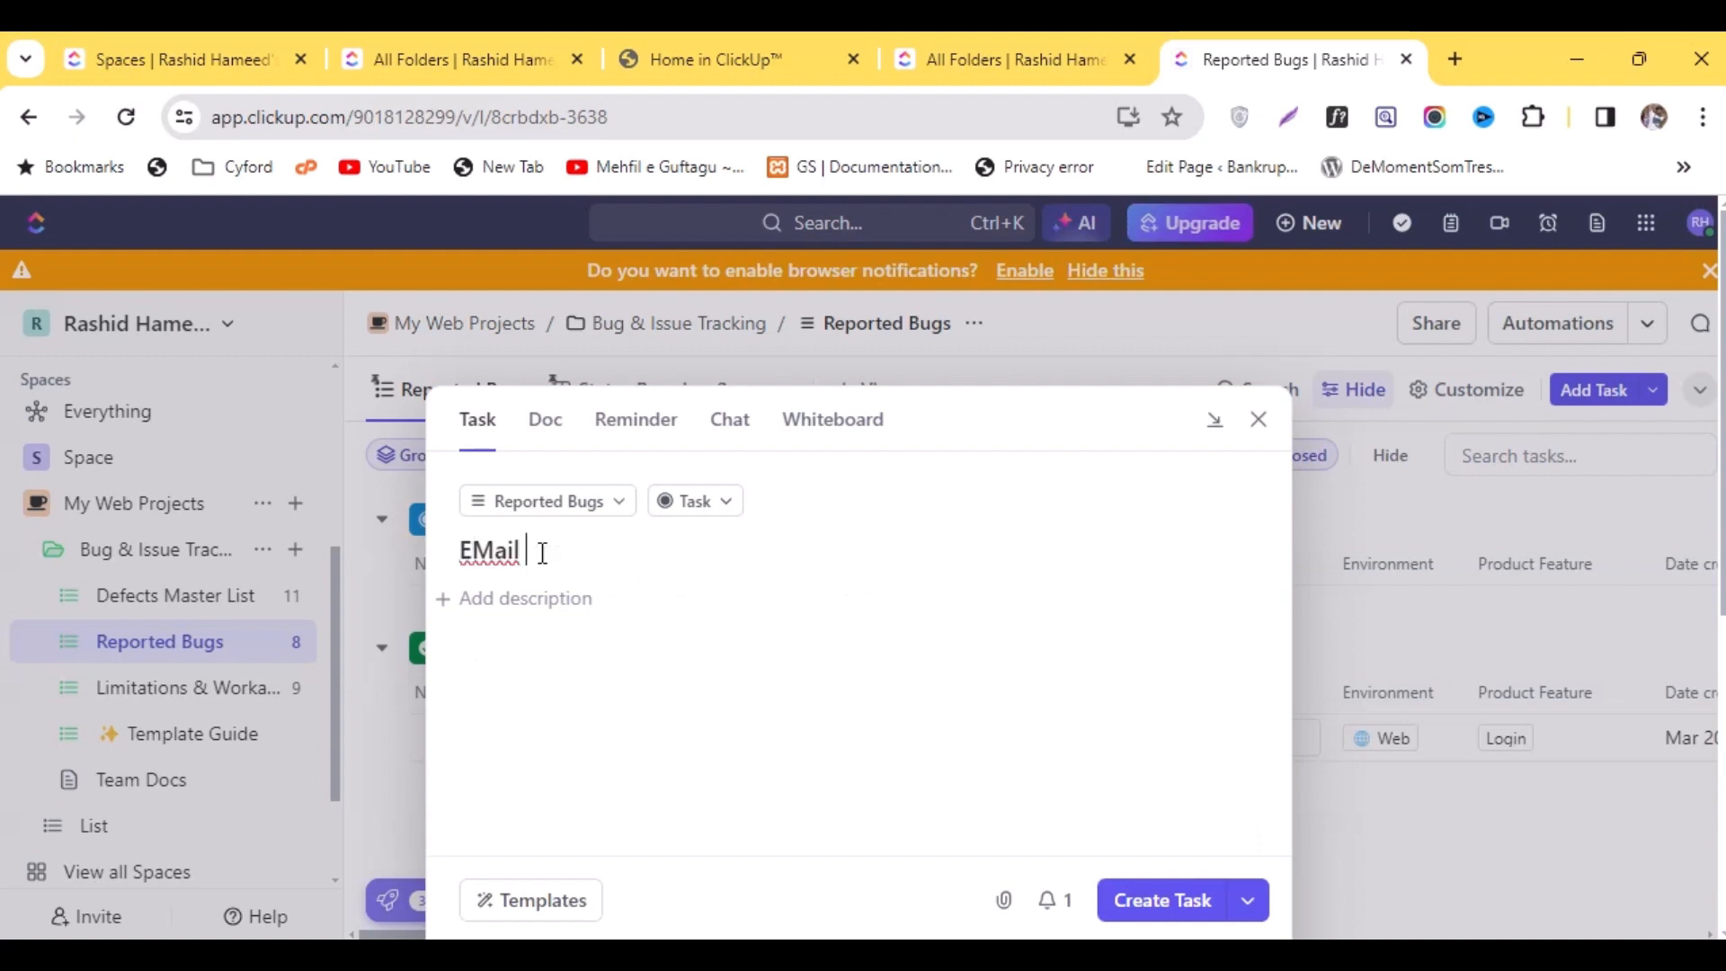
text(valida)
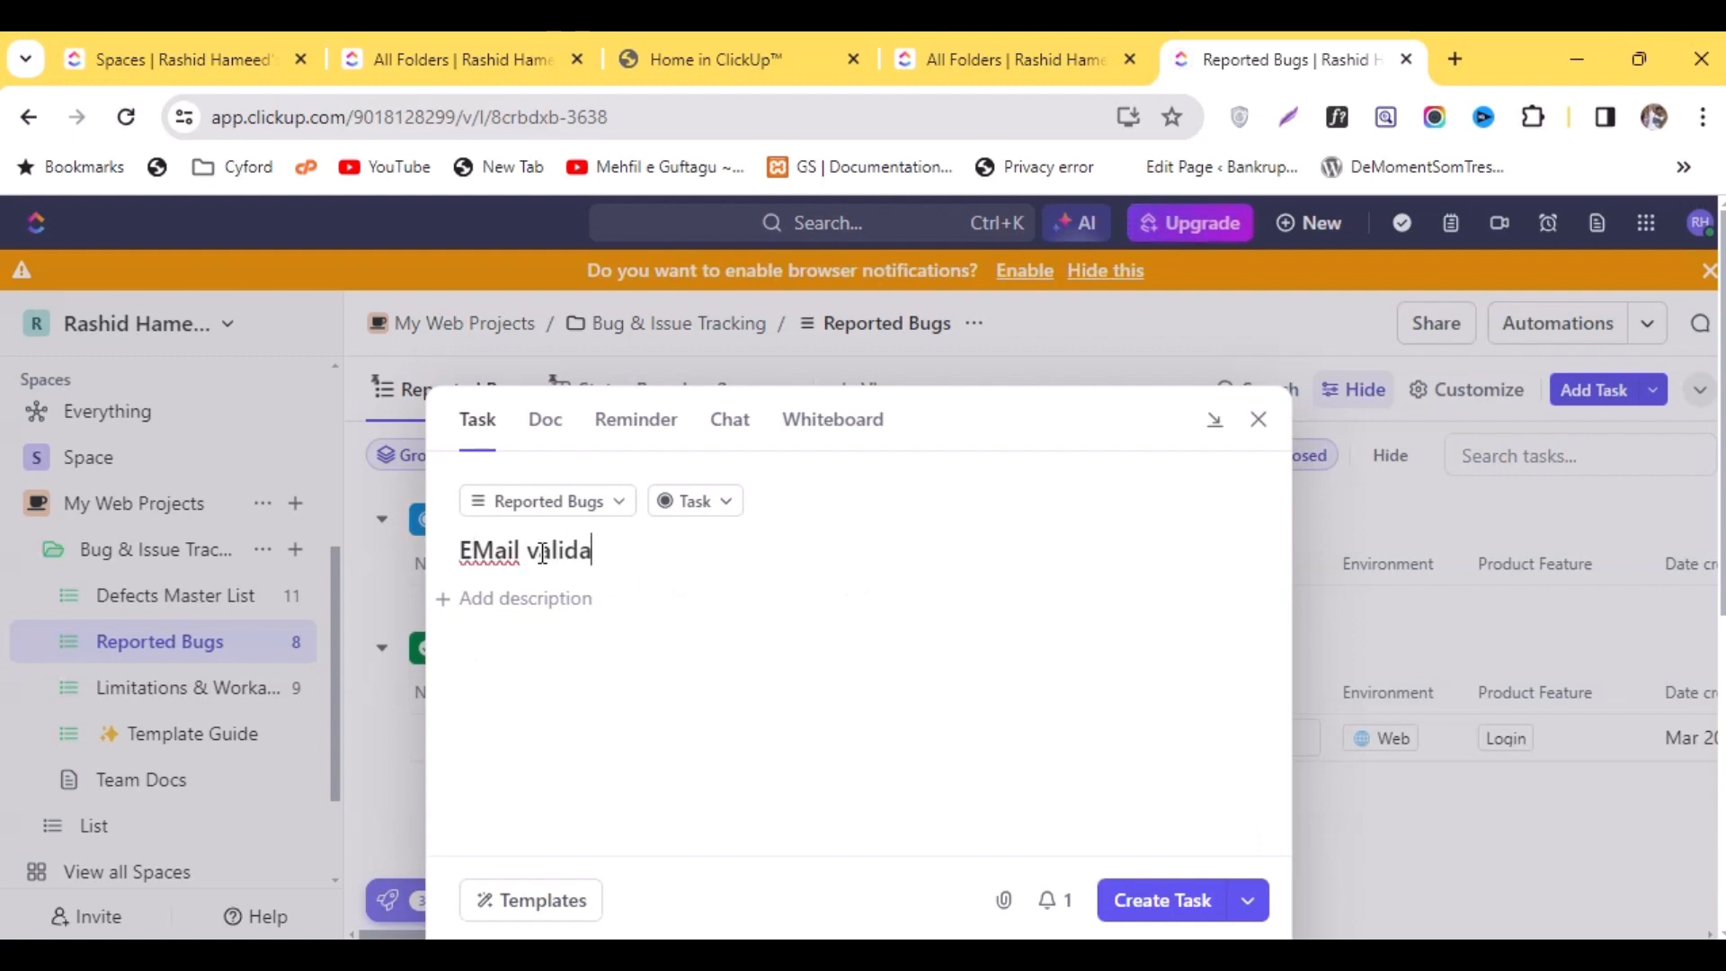
text(tion does )
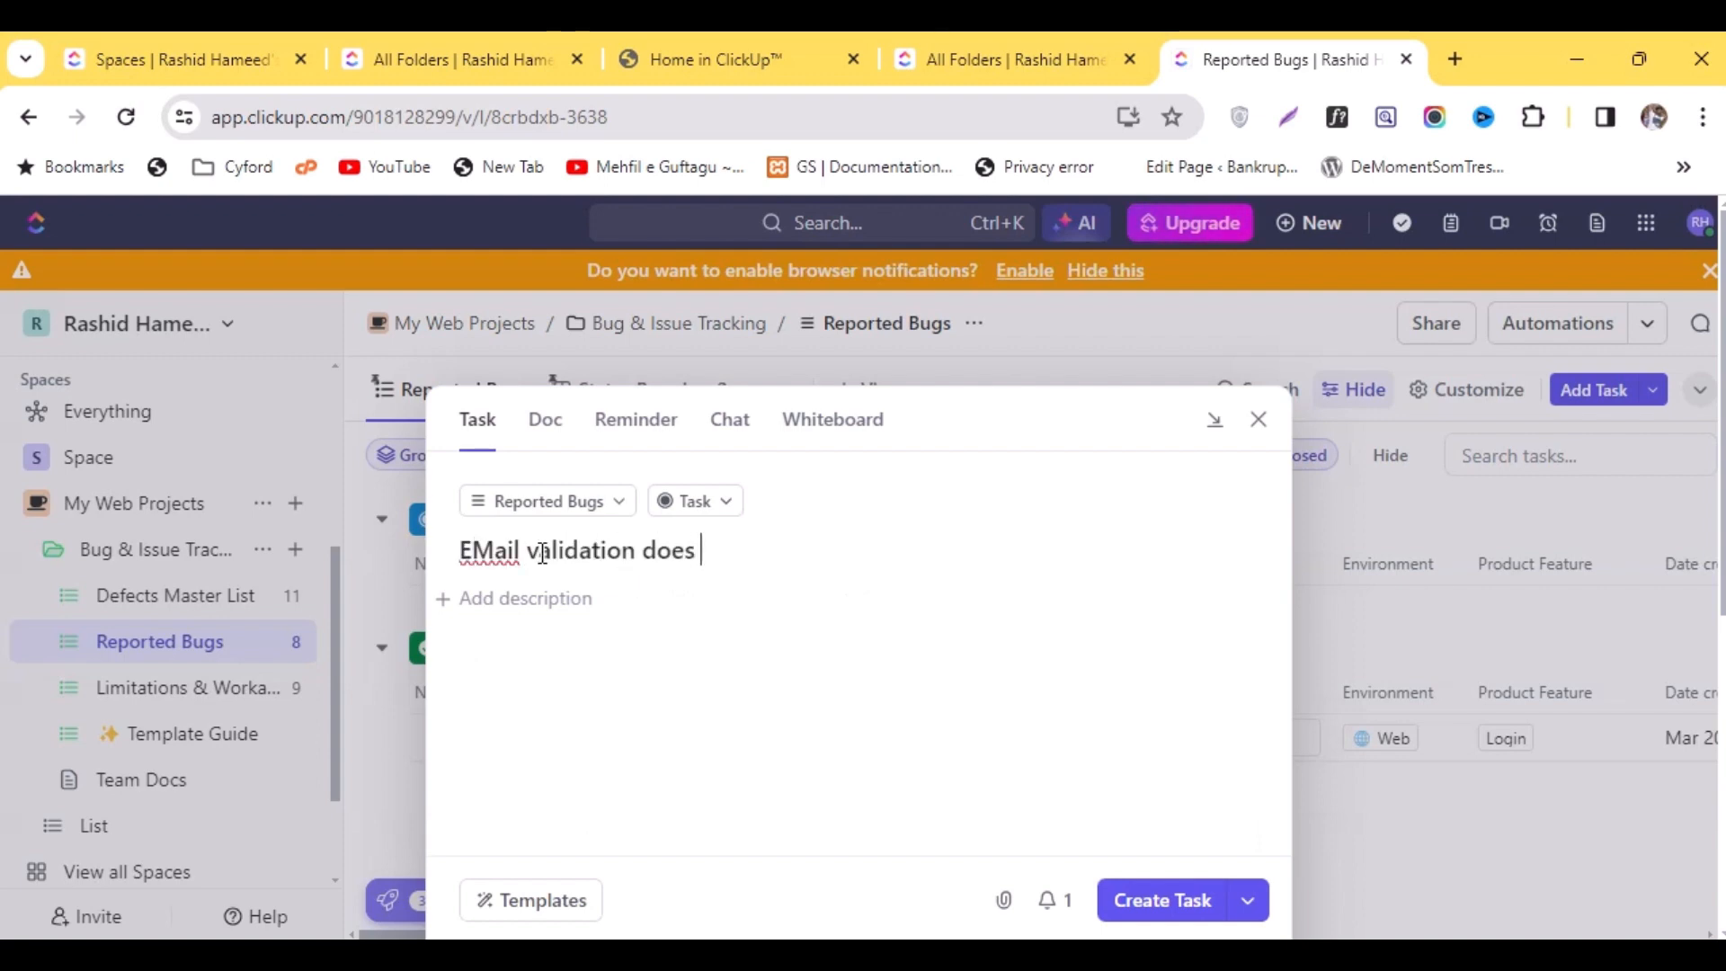
text(not work)
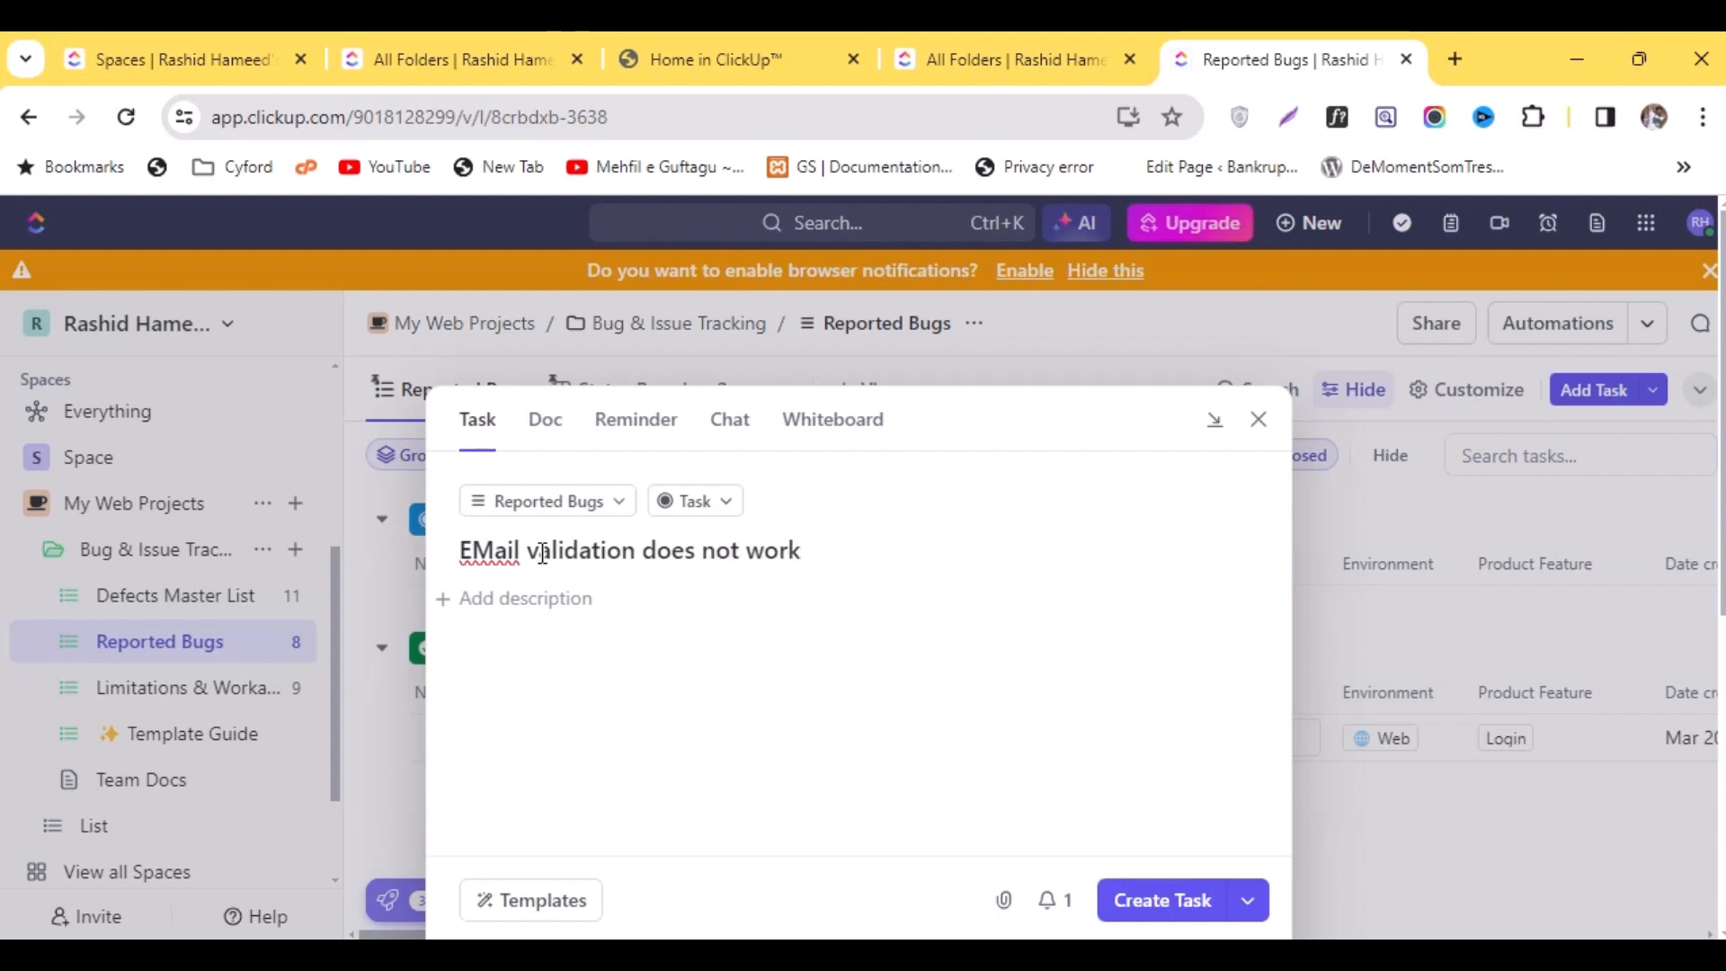
Enter the task description "Under applicant information email field is not being validated. and user can input any text value as an email which is incorrect"
click(516, 597)
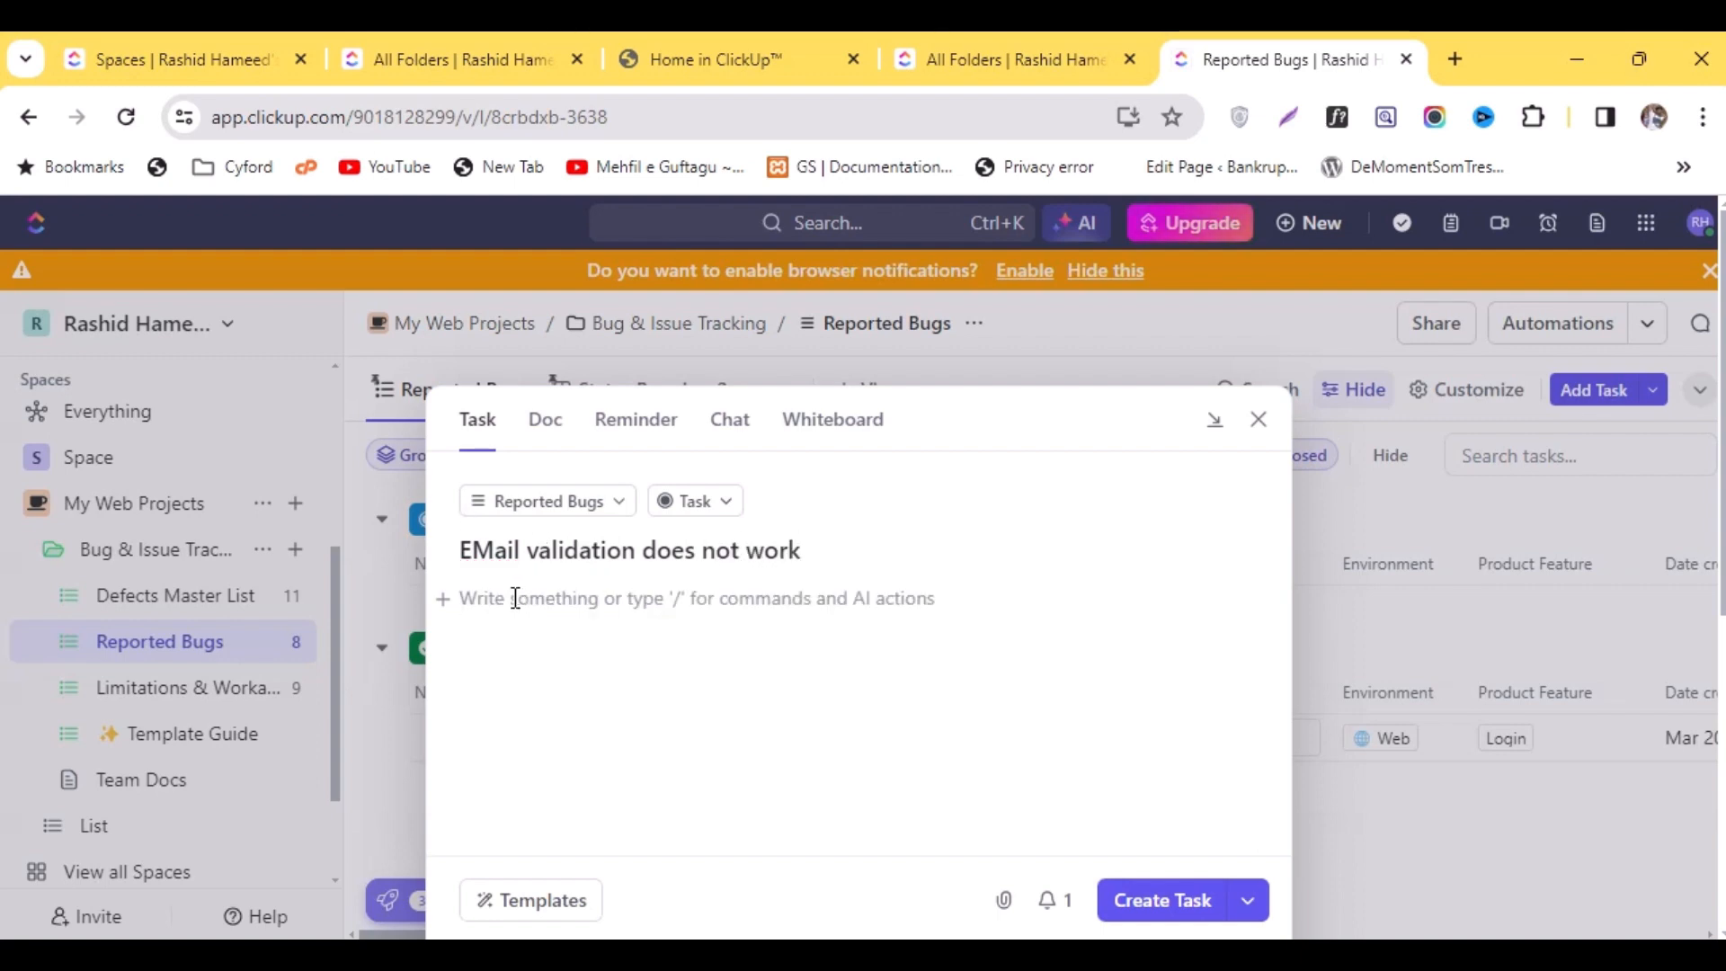
text(Under app)
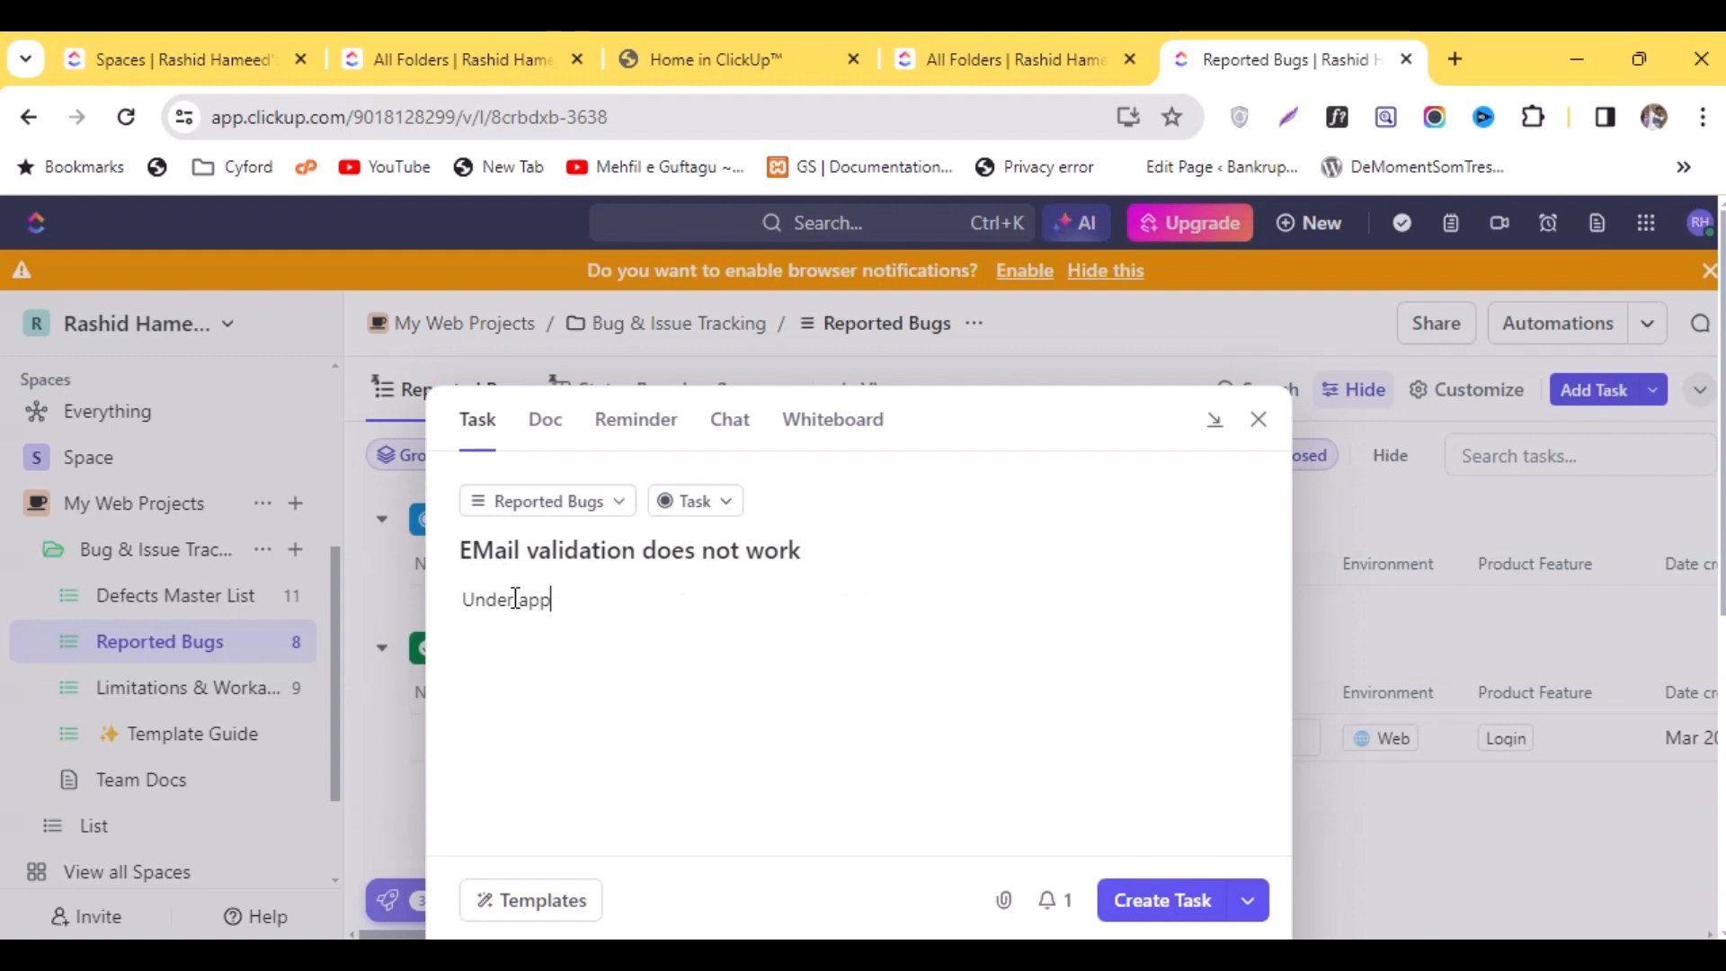
text(licant information email )
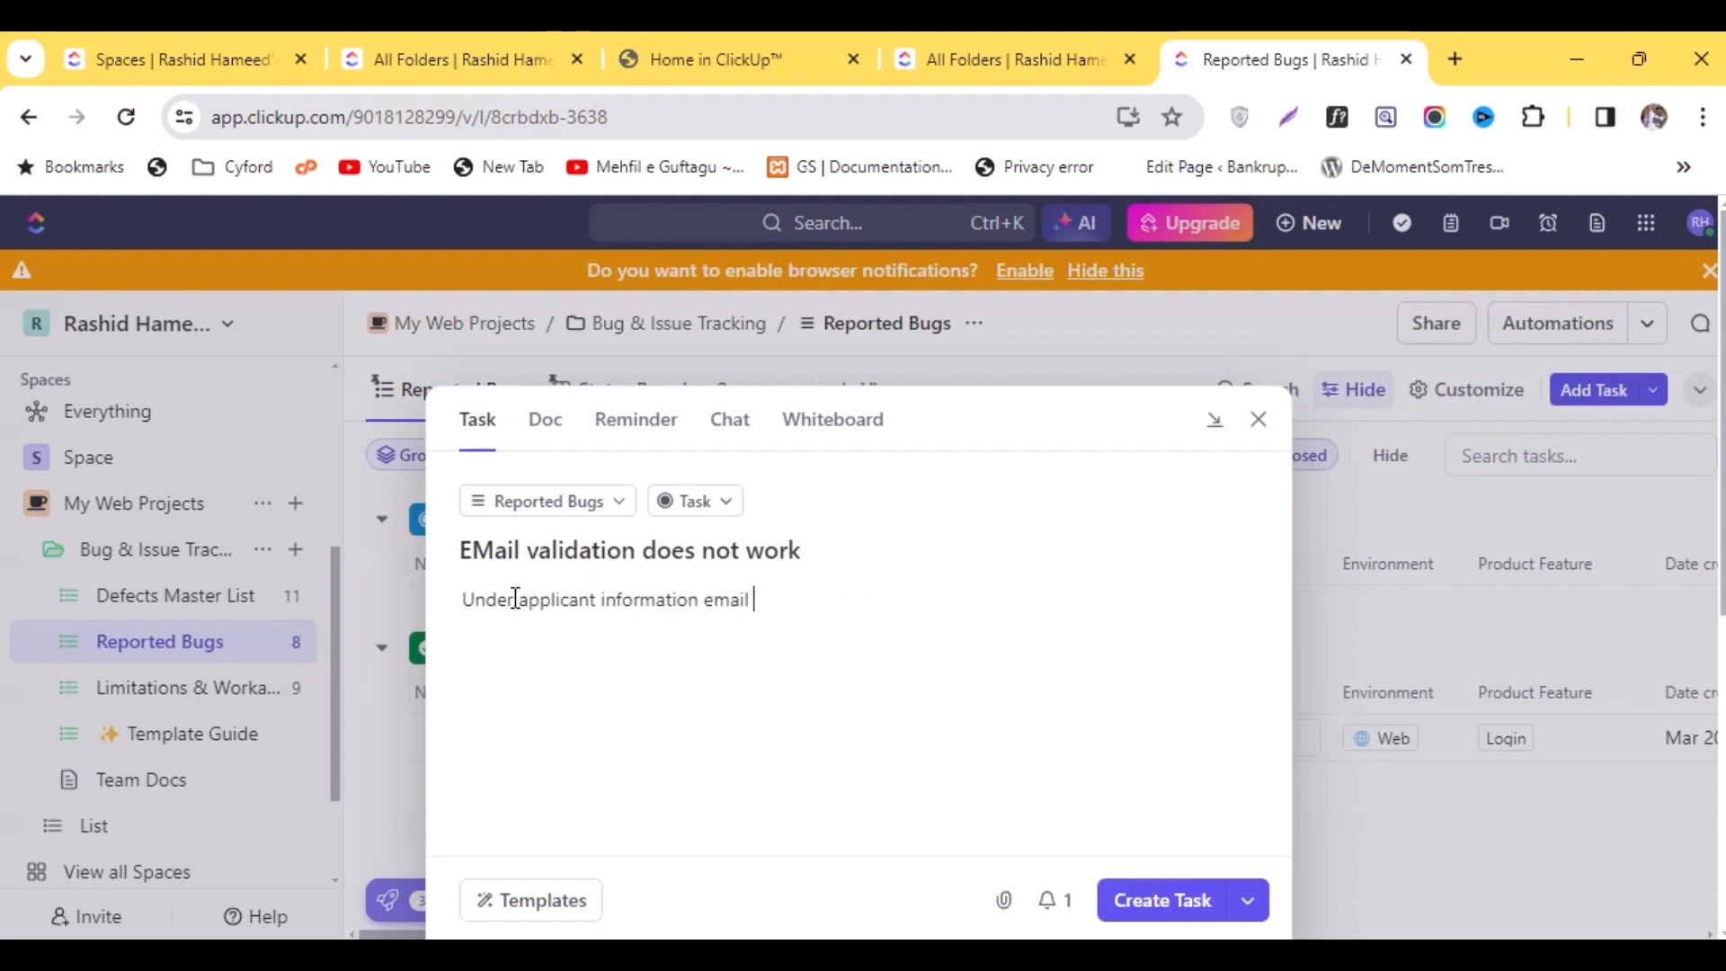
text(field is n)
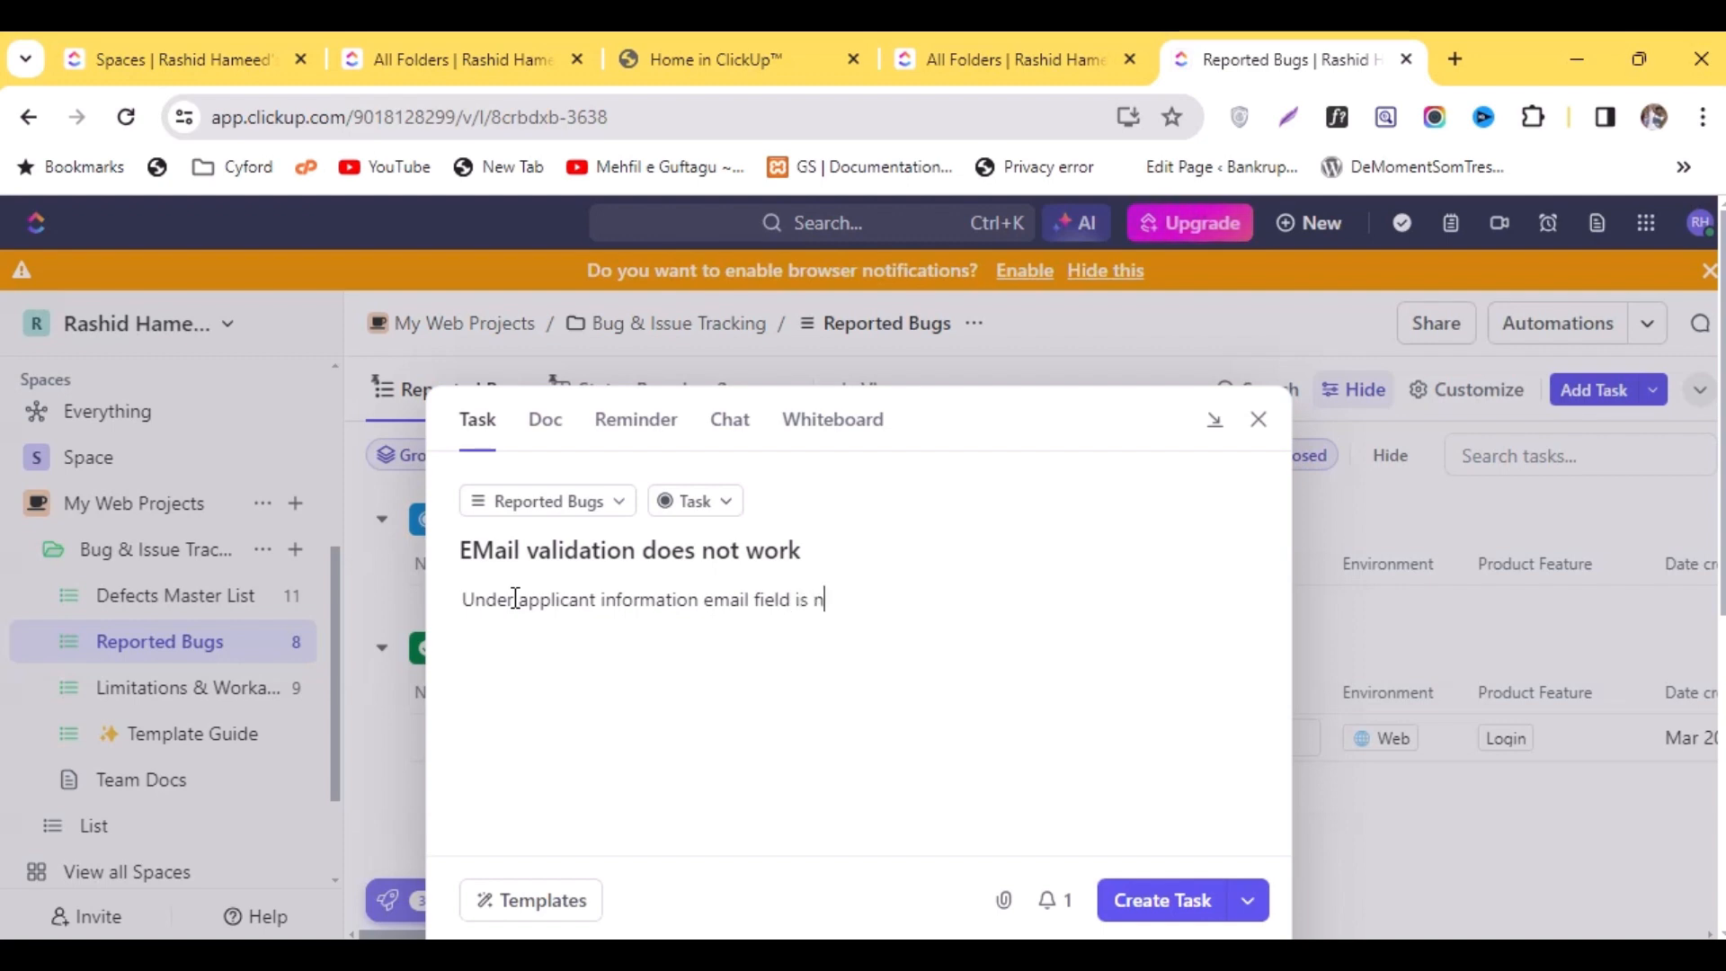
text(ot being validated)
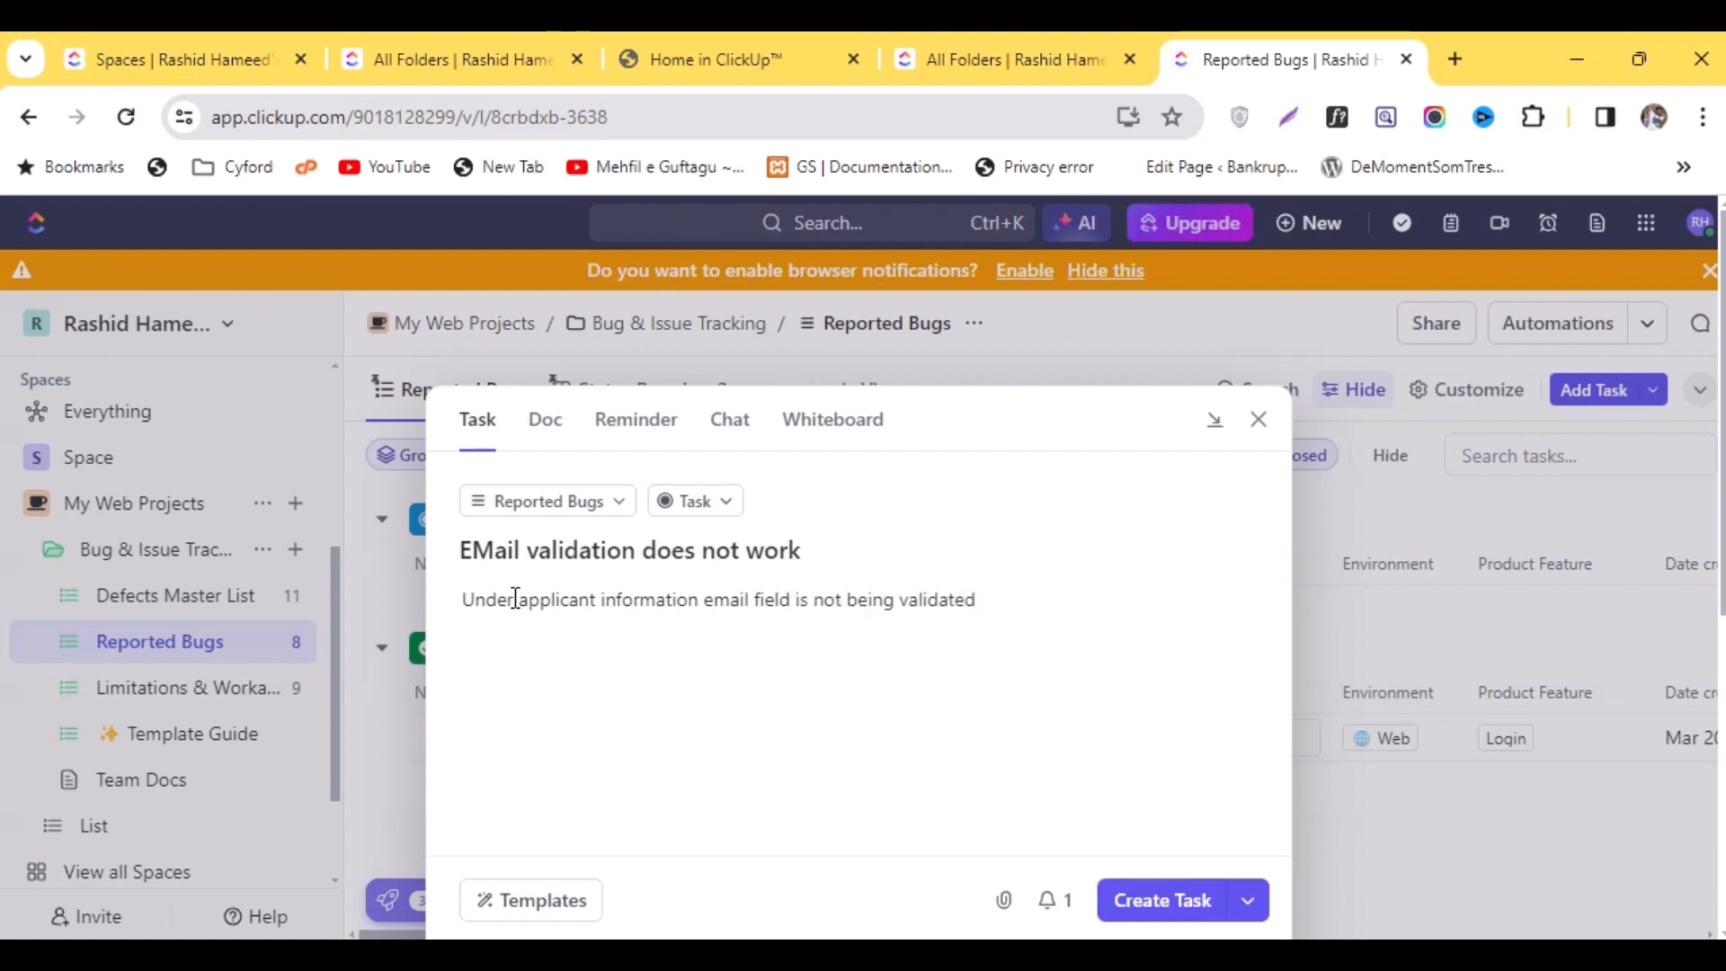
text(. and user ca)
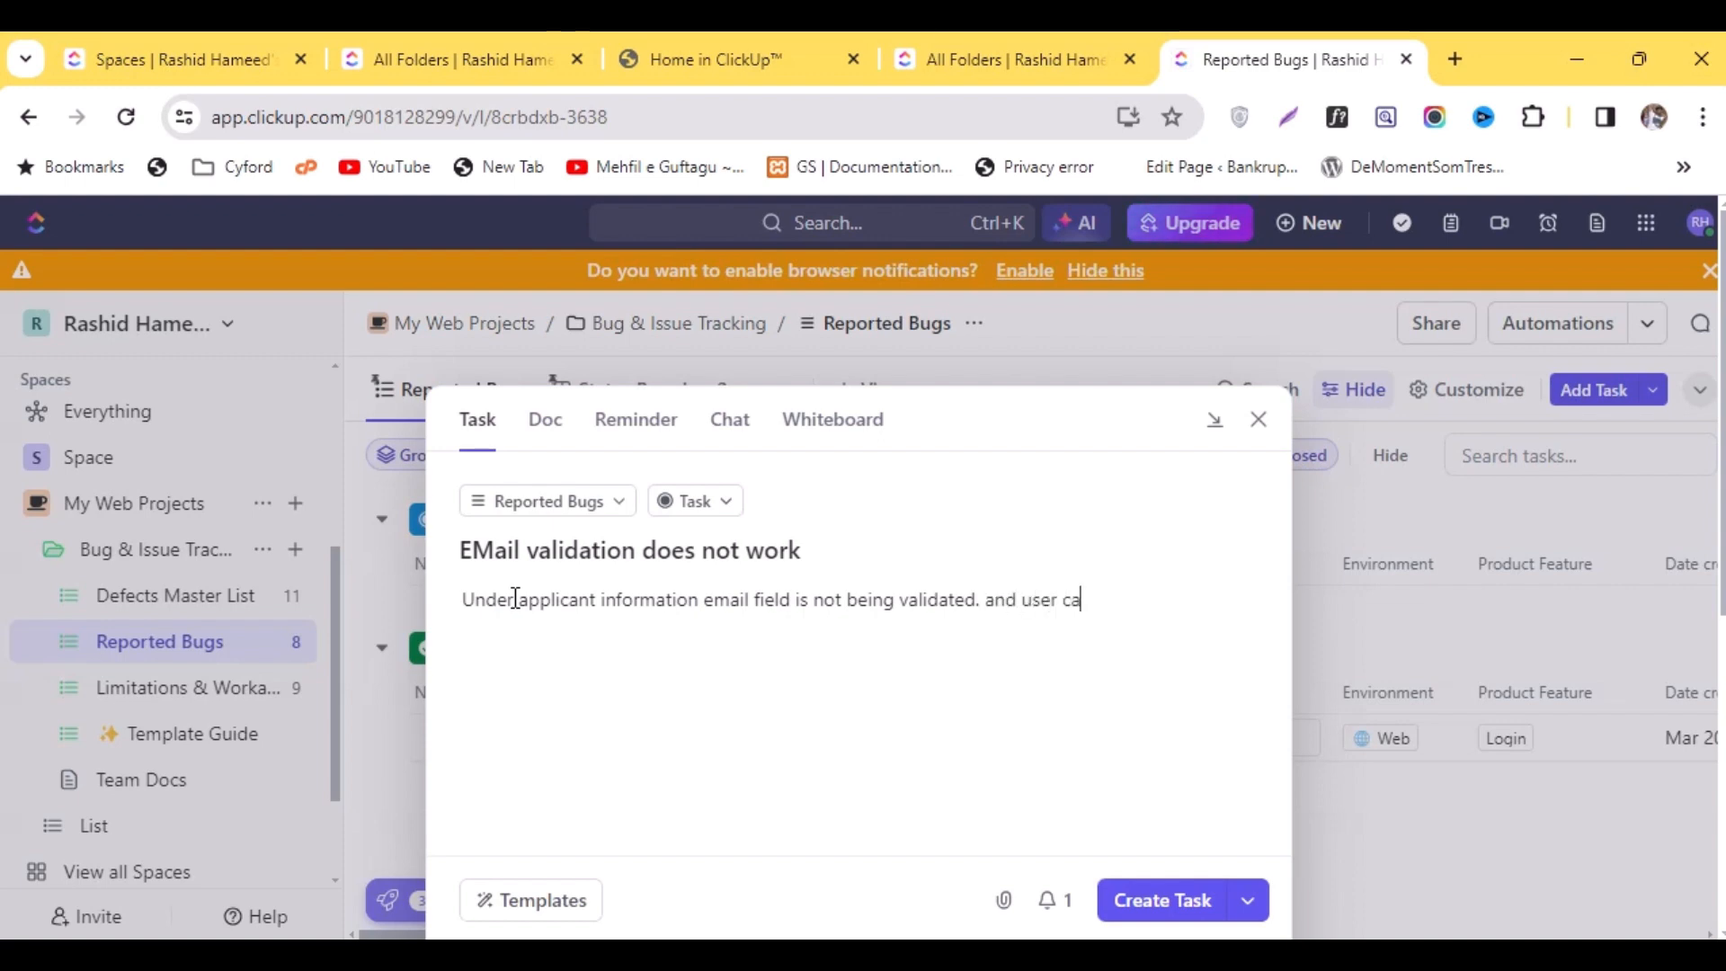
text(n input )
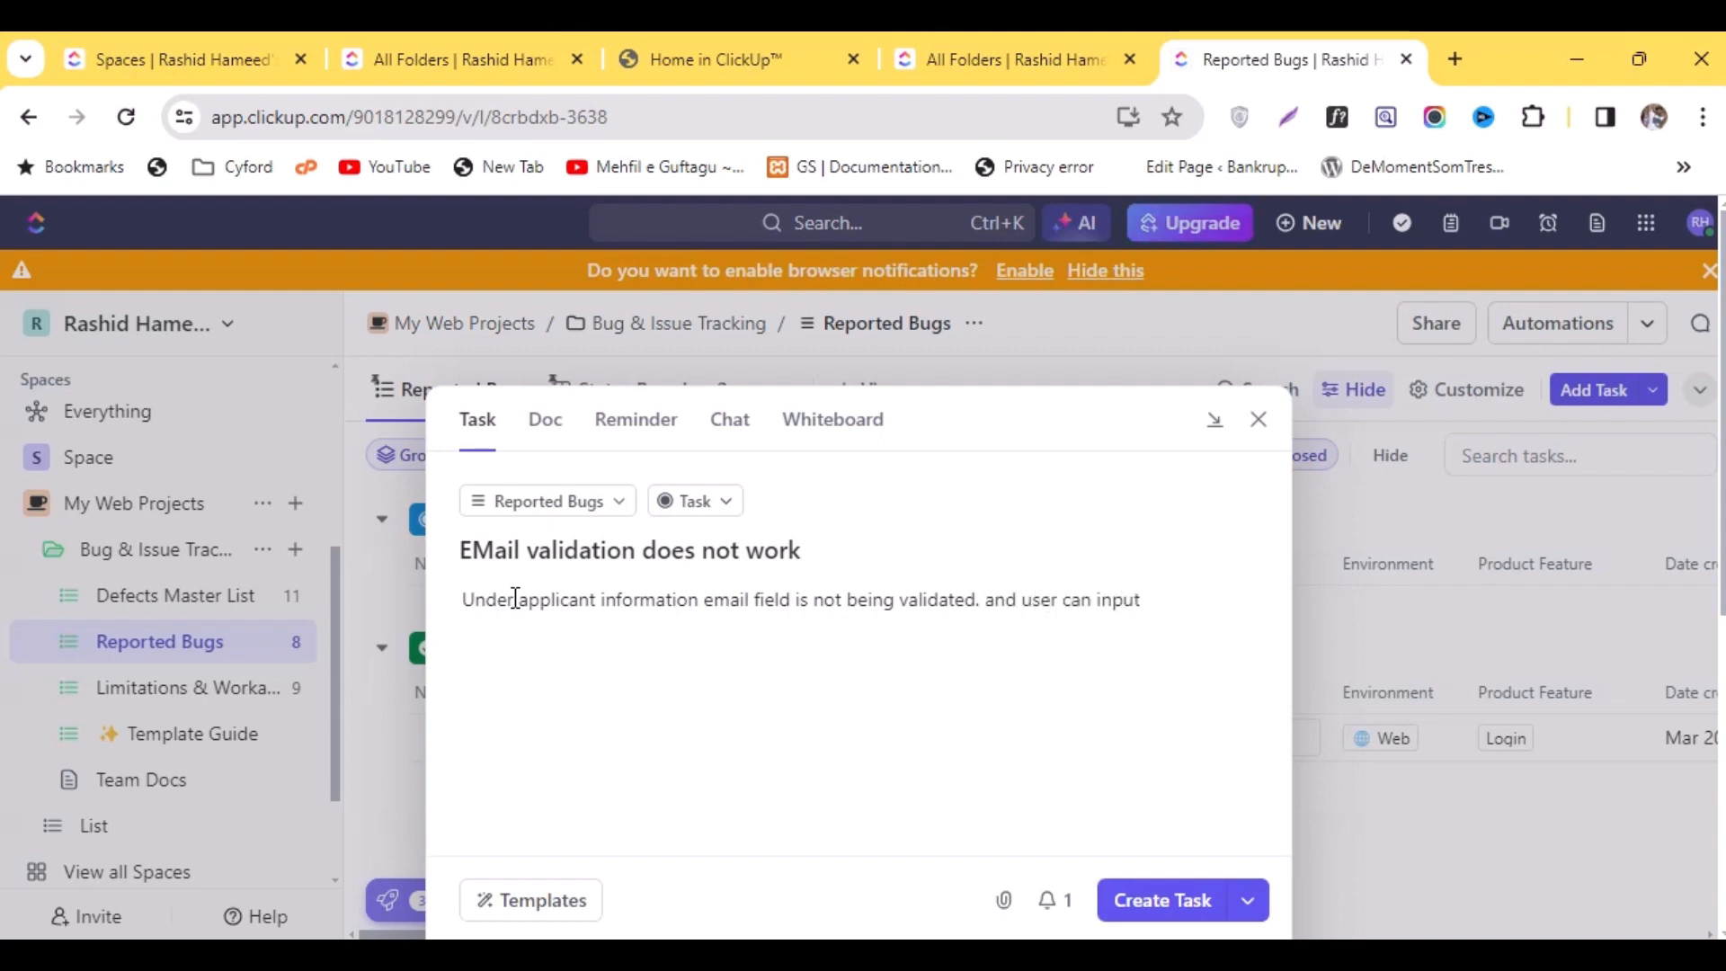
text(any text value as an emai)
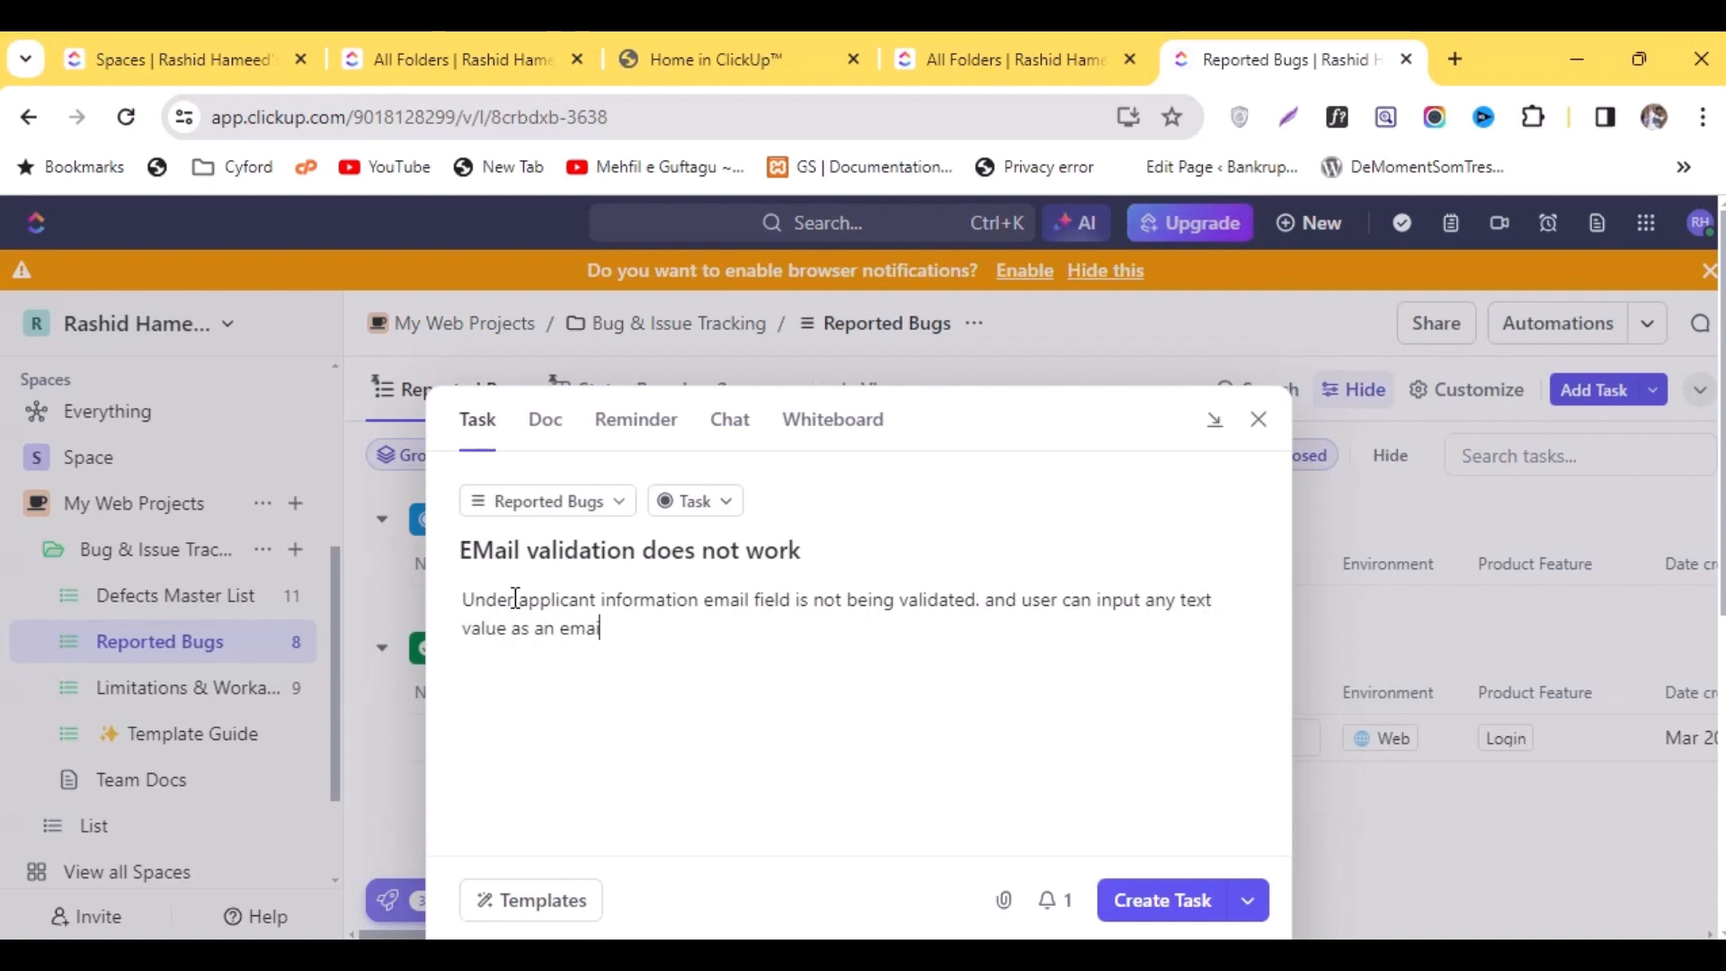
text(l which is in)
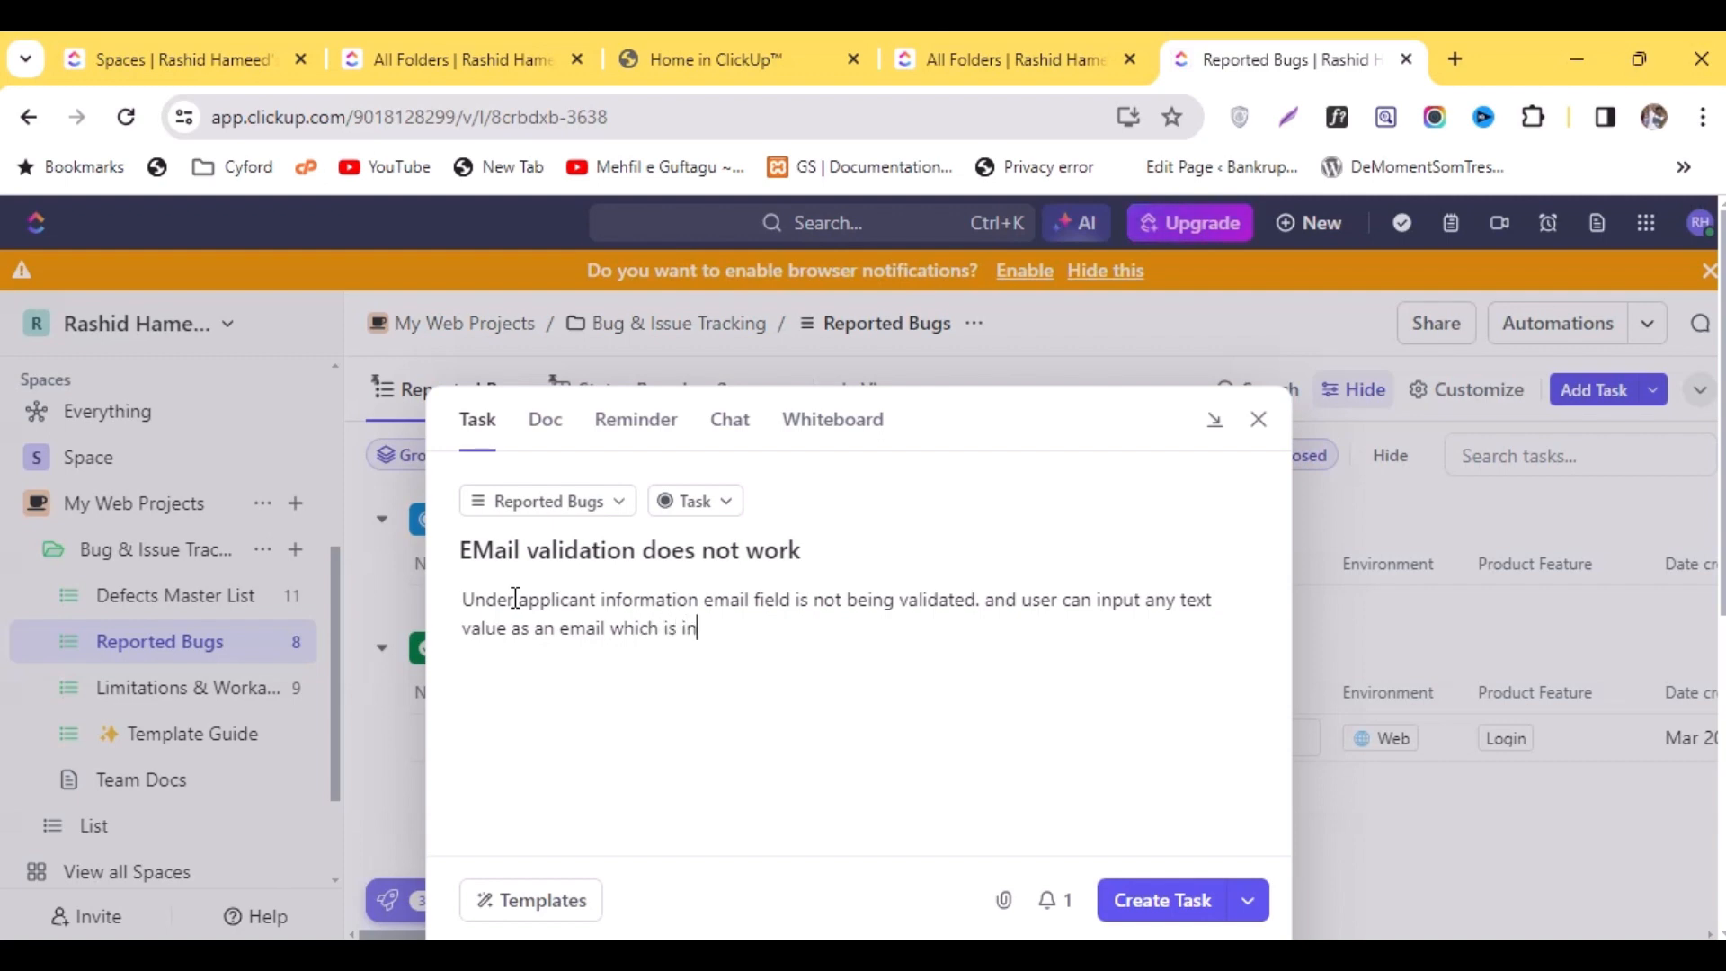
text(correct)
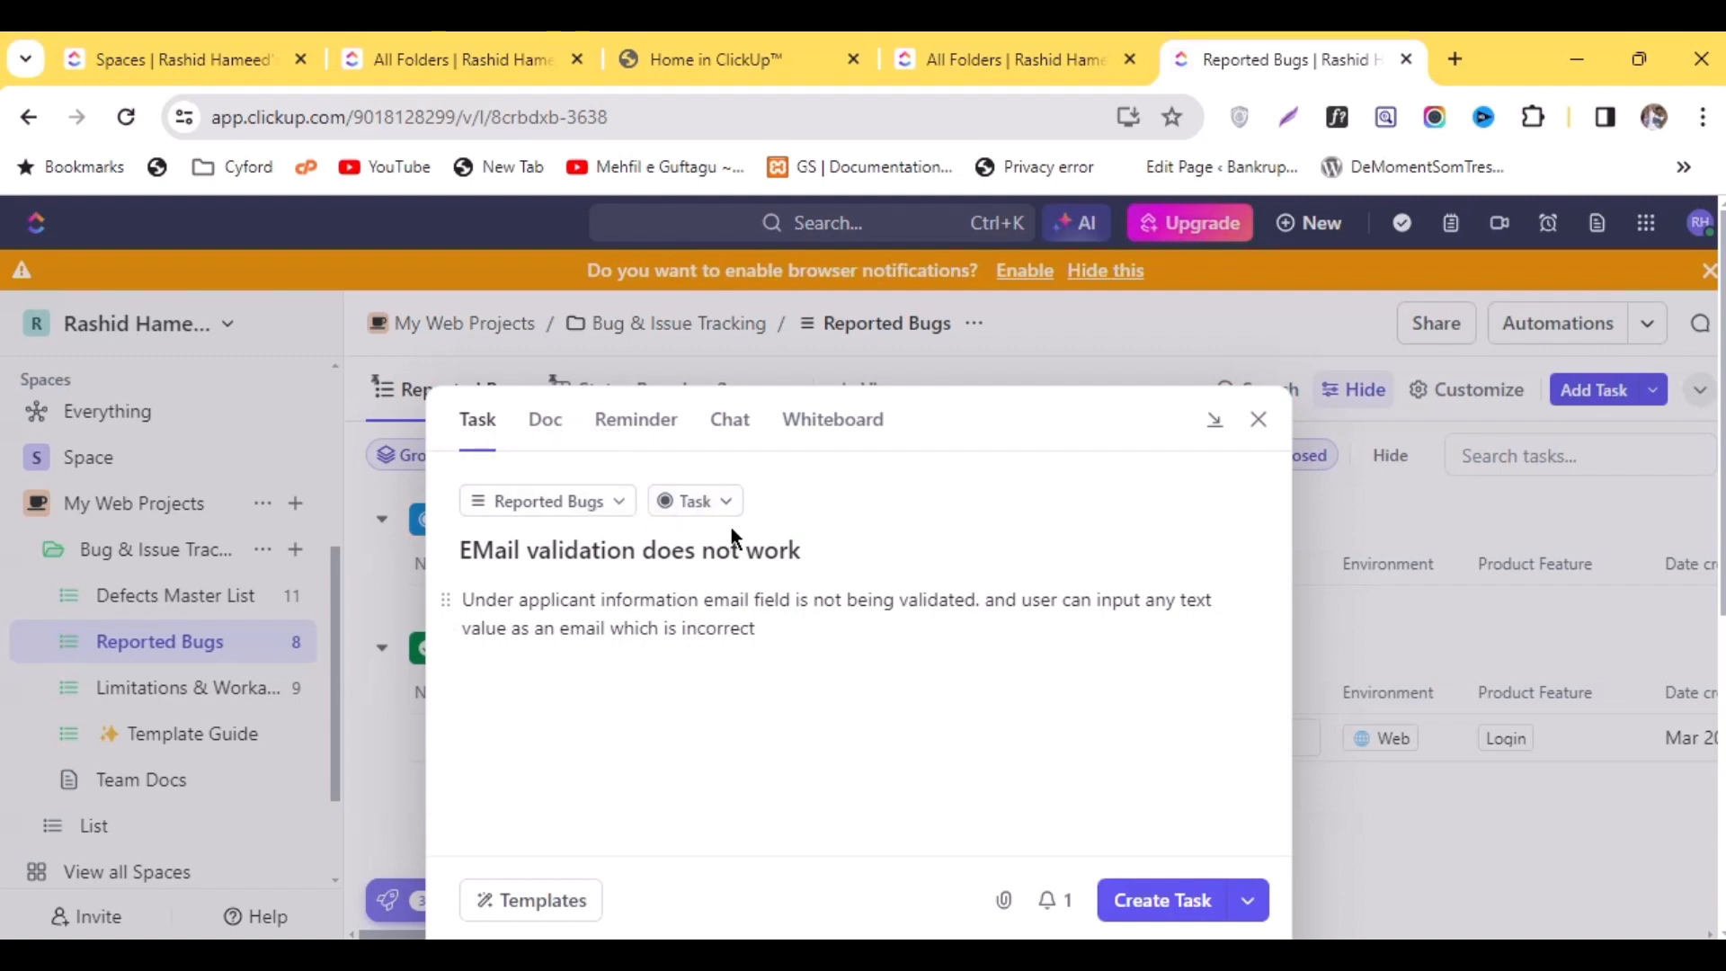
Assign the new bug task to yourself and set its due date to two weeks out, Apr 3
scroll(766, 589, down, 3)
scroll(766, 589, down, 3)
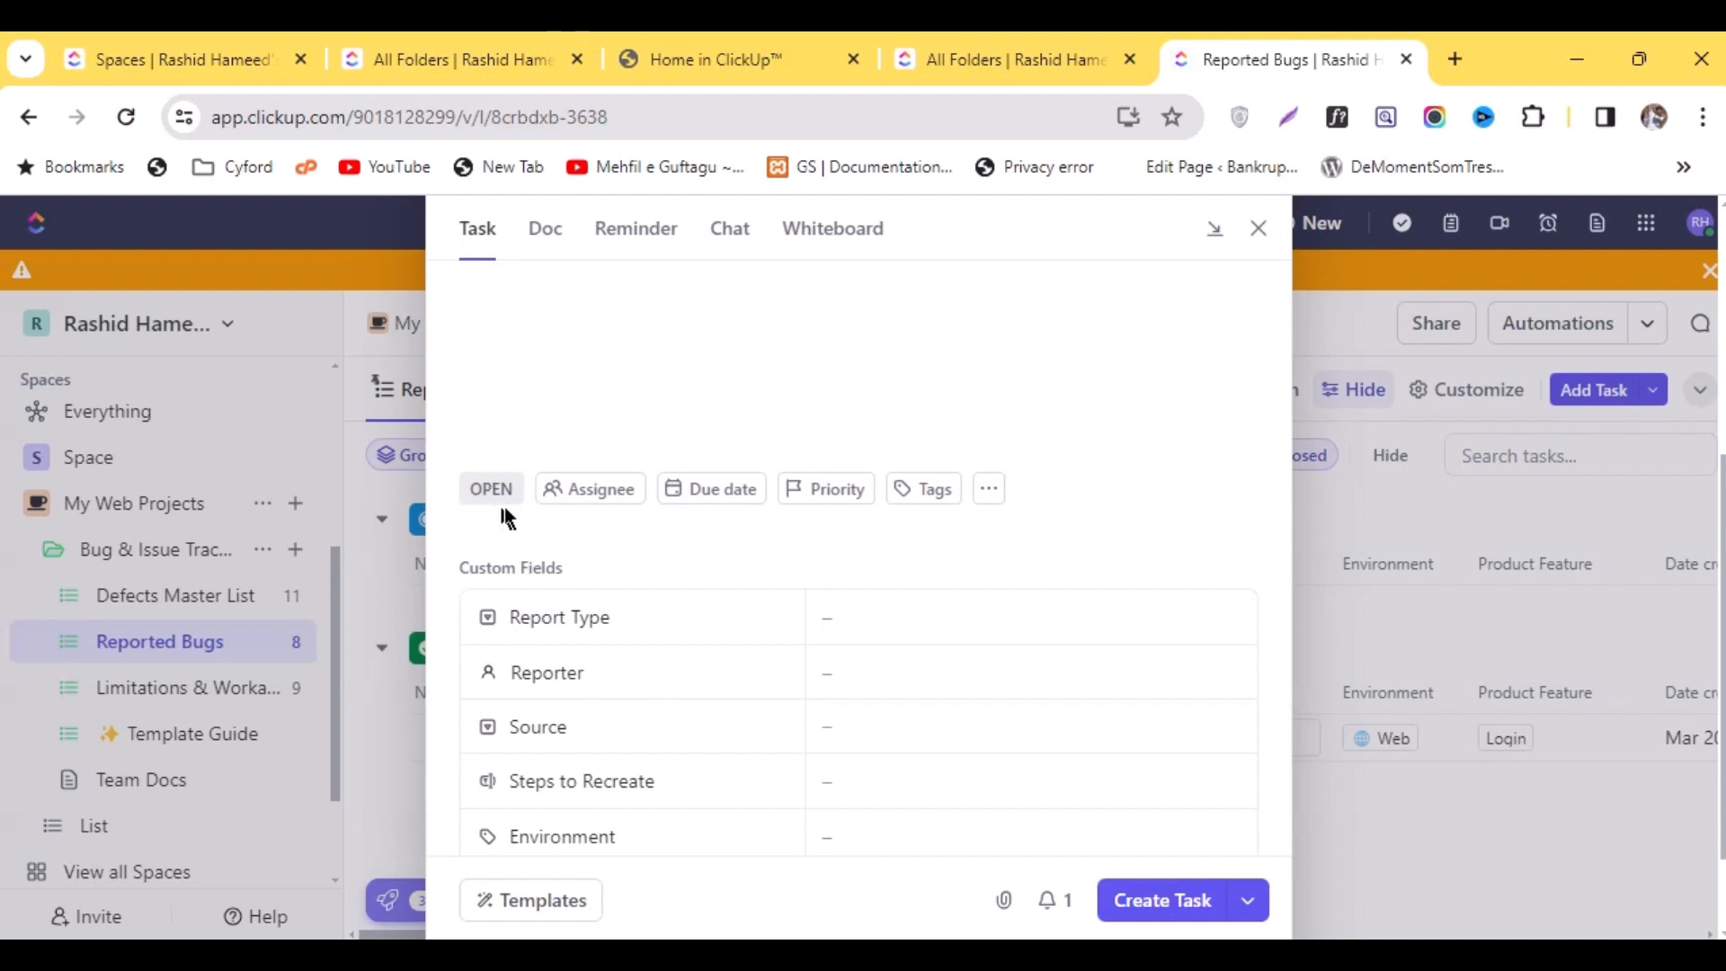
click(589, 488)
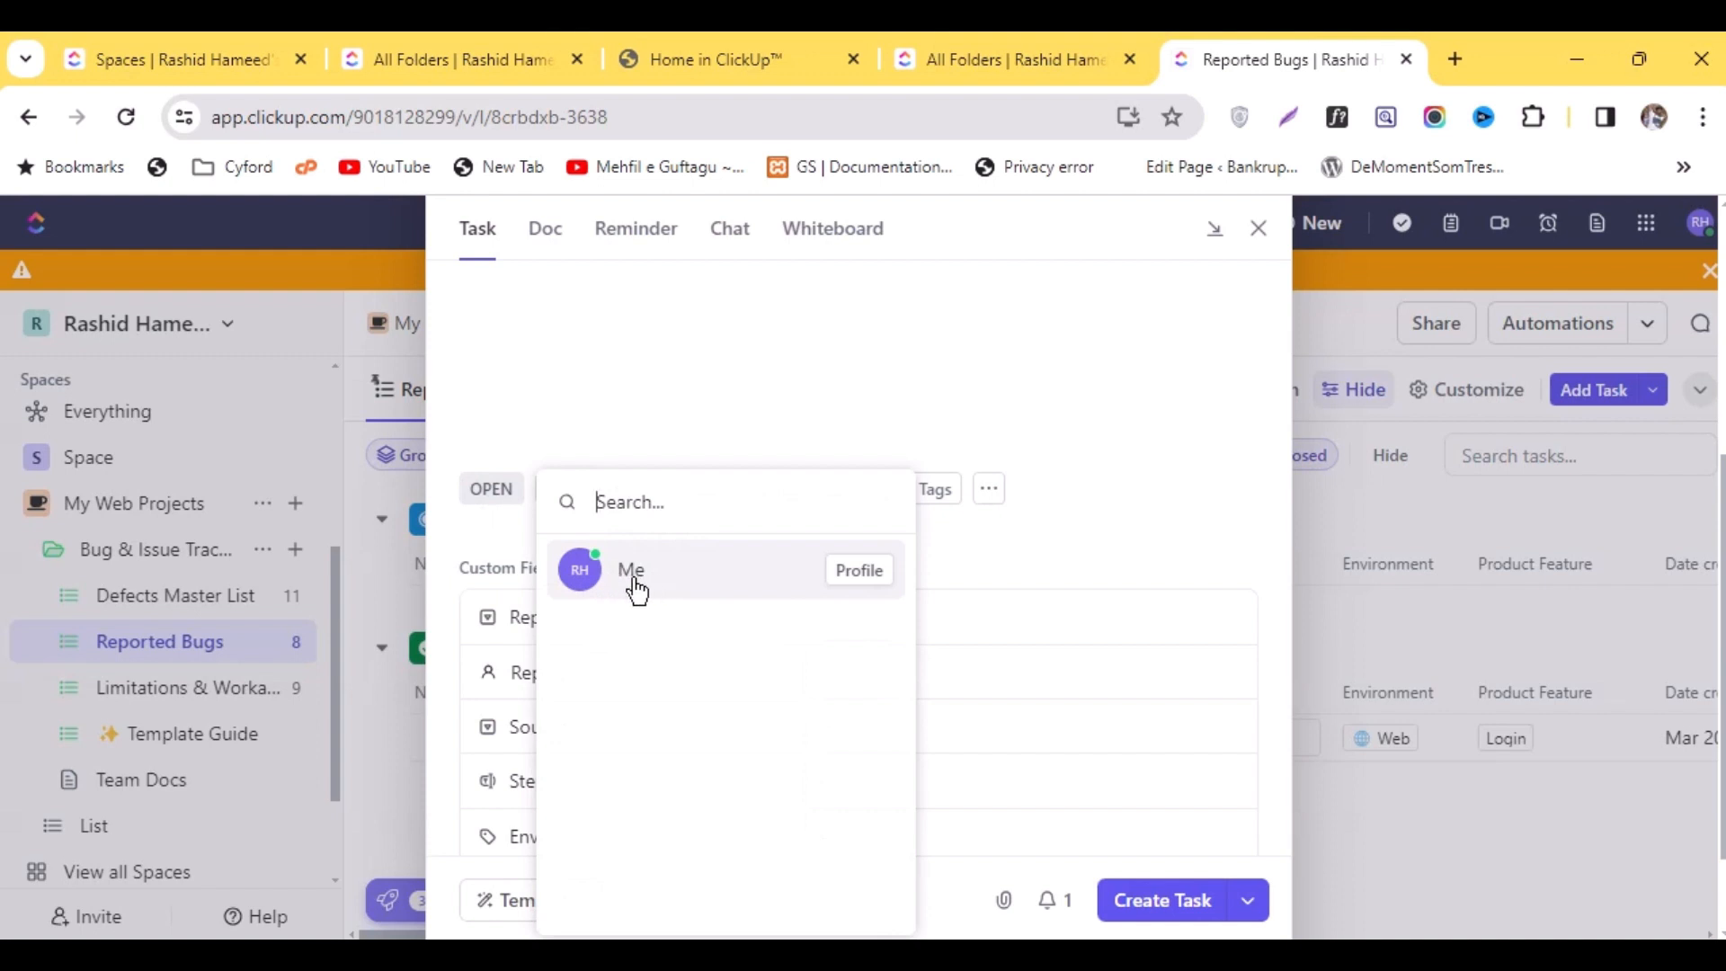
click(634, 579)
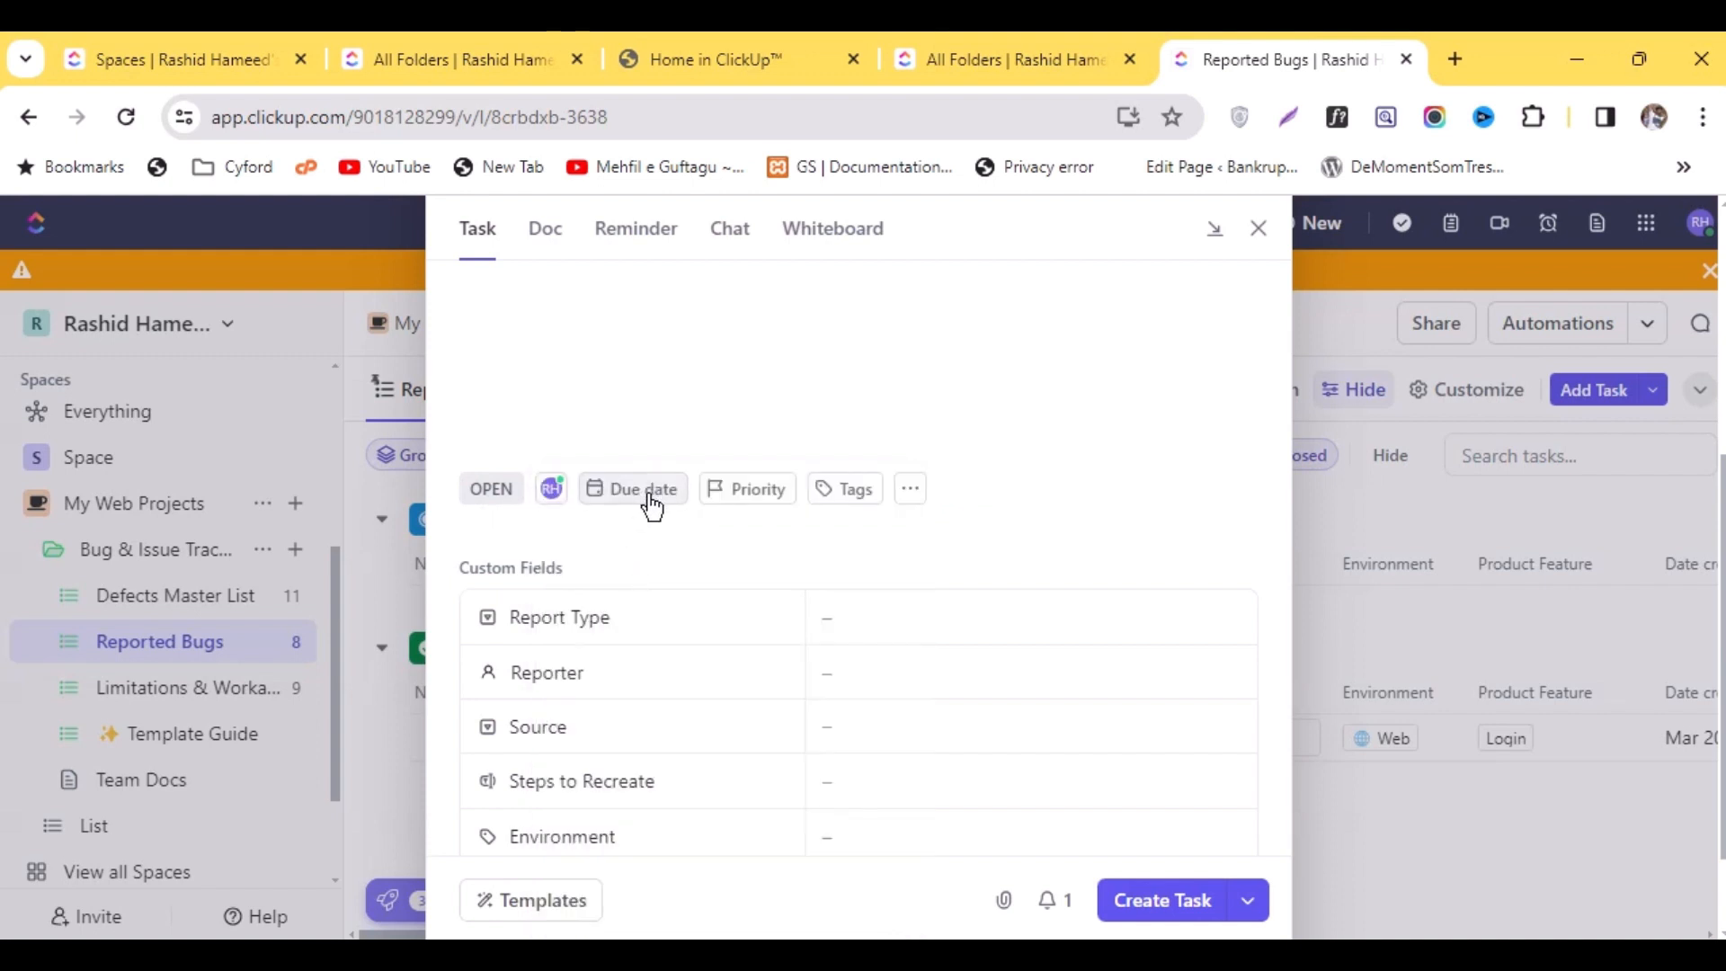
click(644, 490)
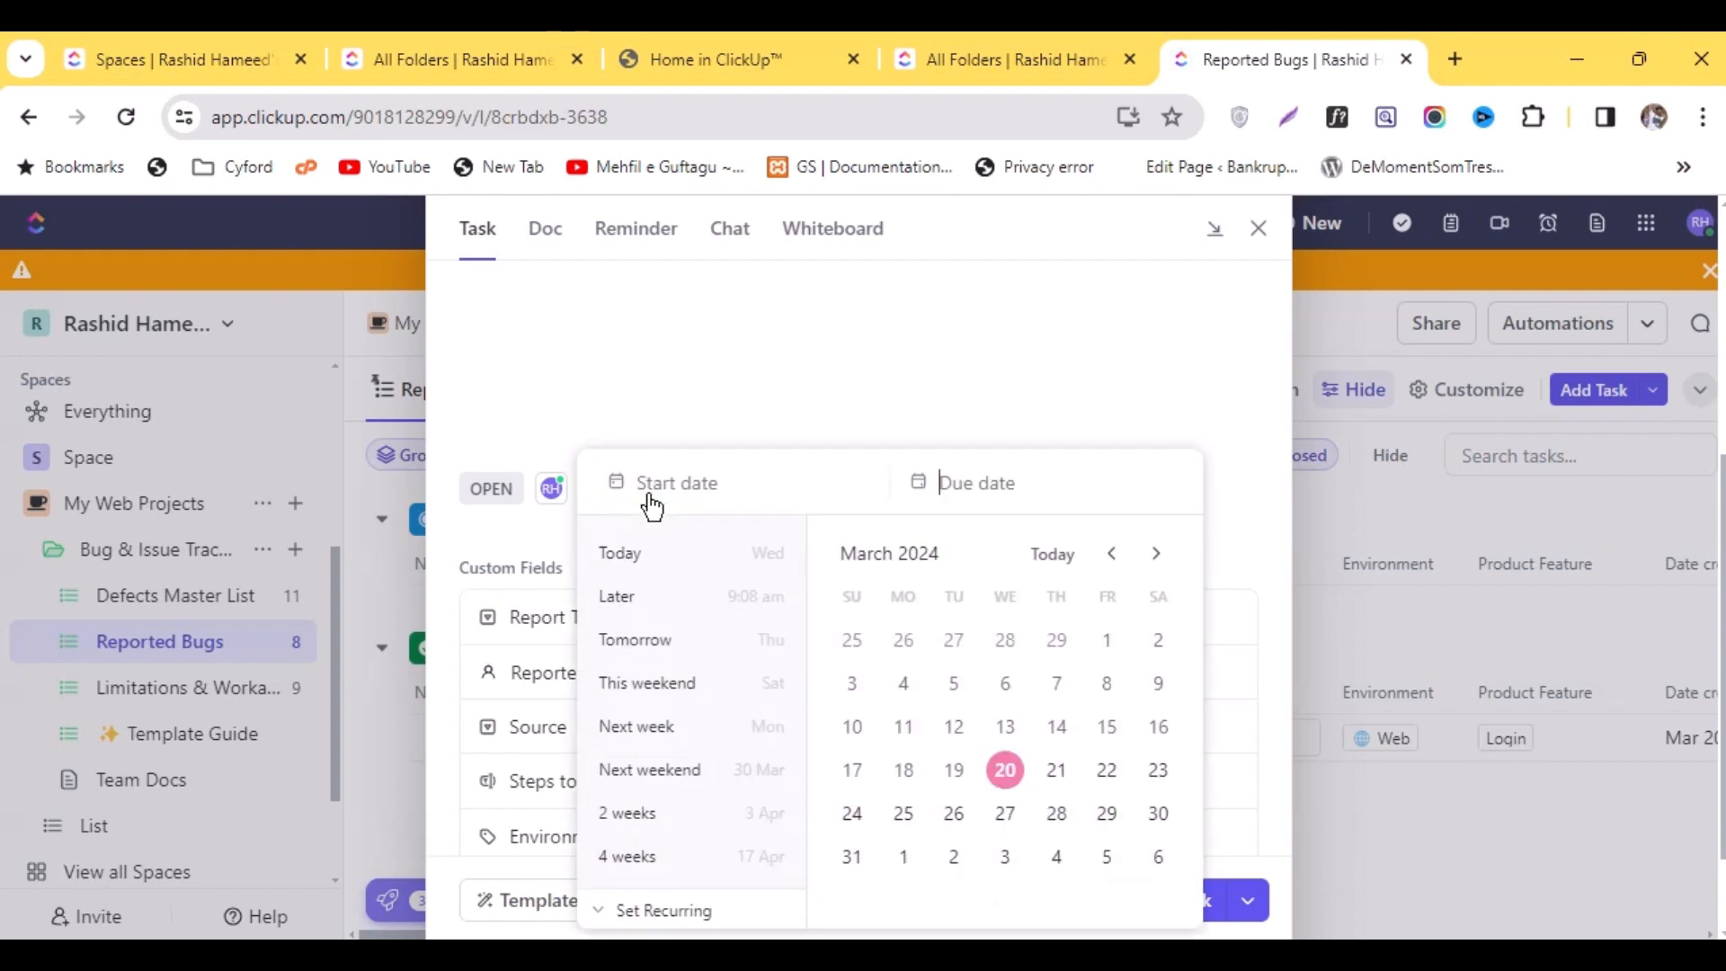
click(1056, 774)
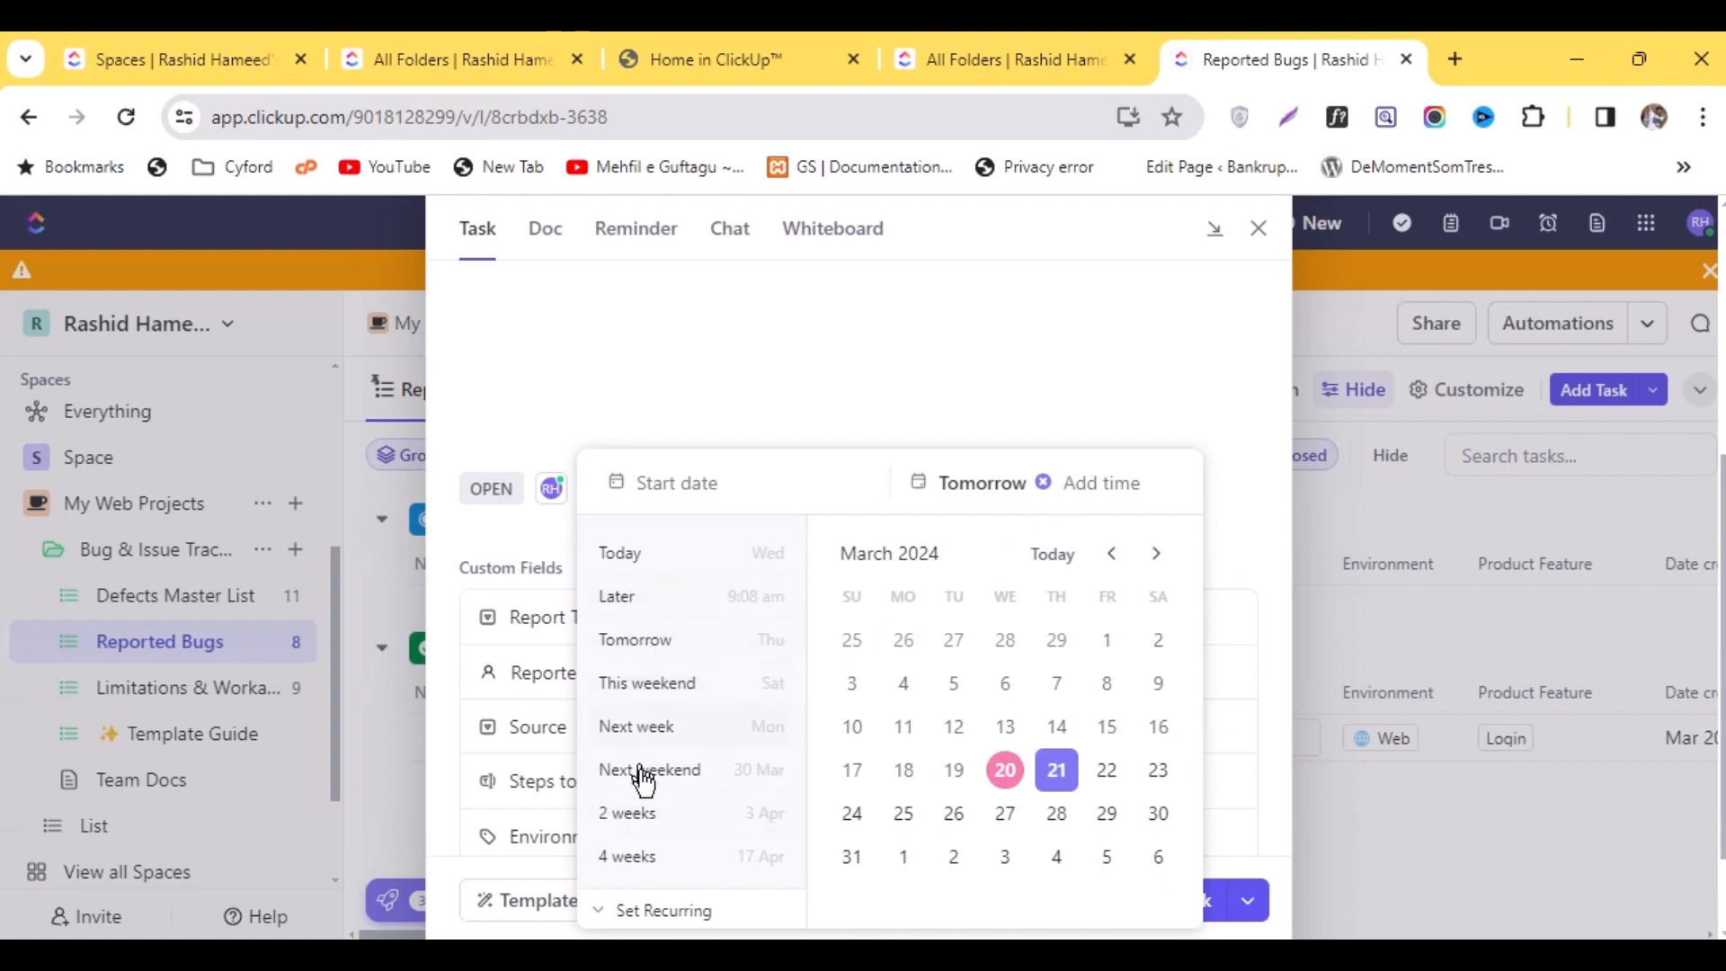
click(631, 819)
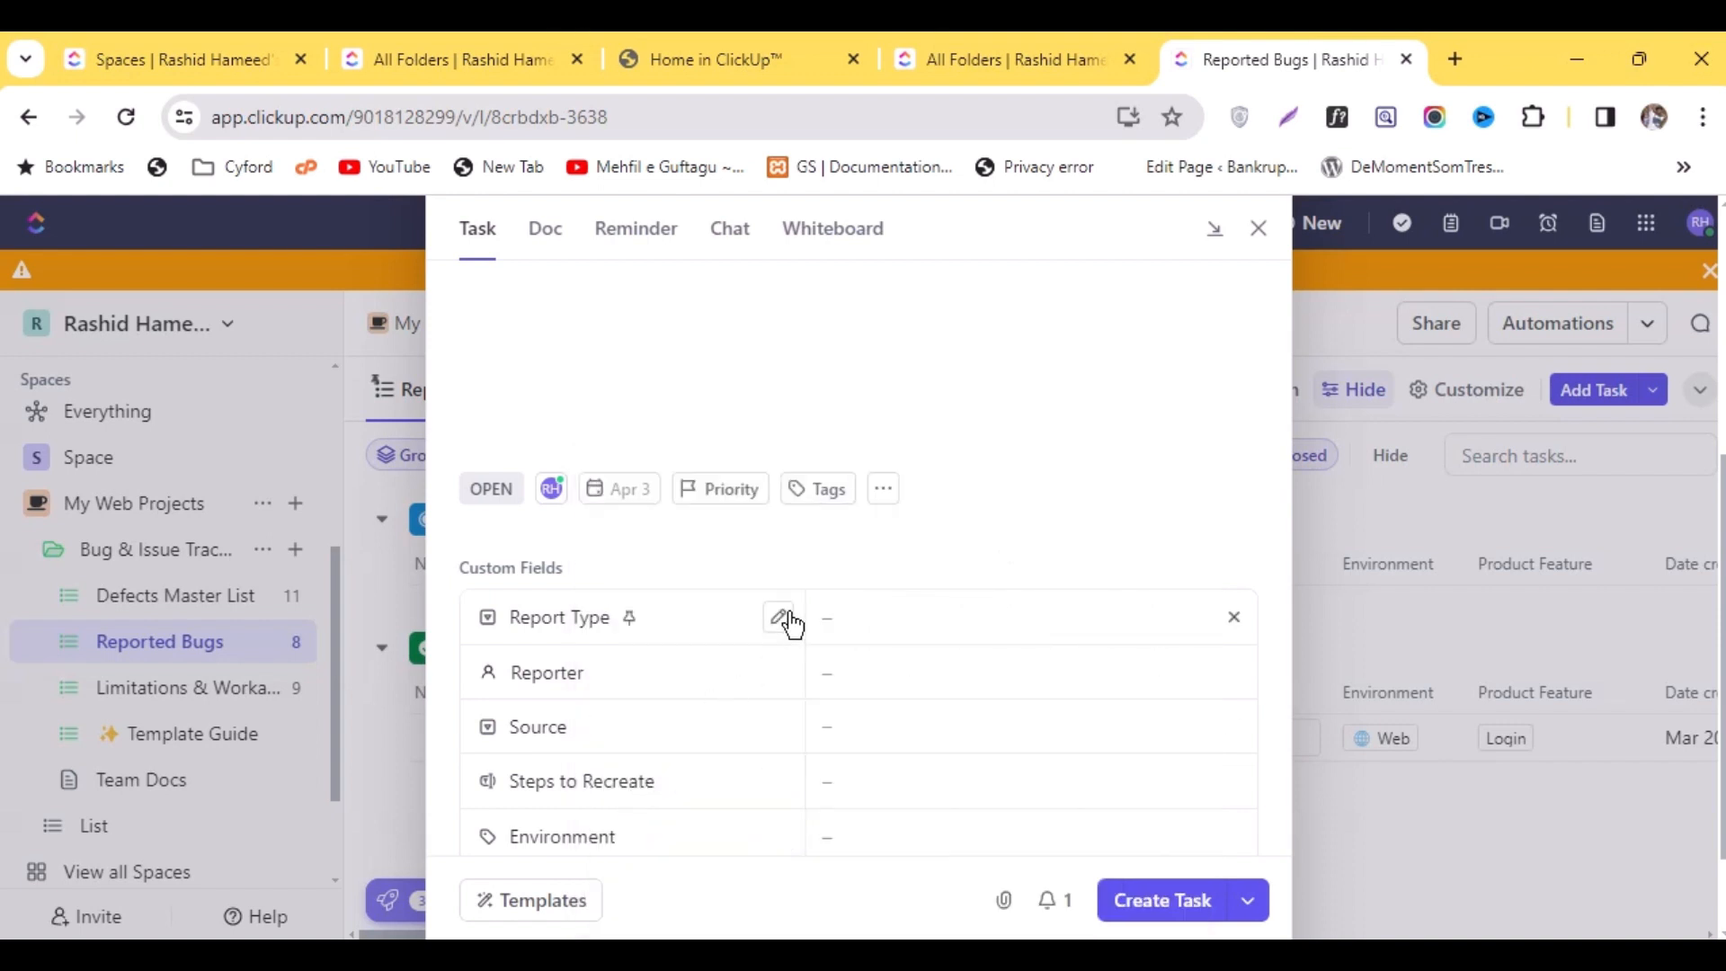
Create the tag "v v important" and apply it to the new bug task
click(827, 487)
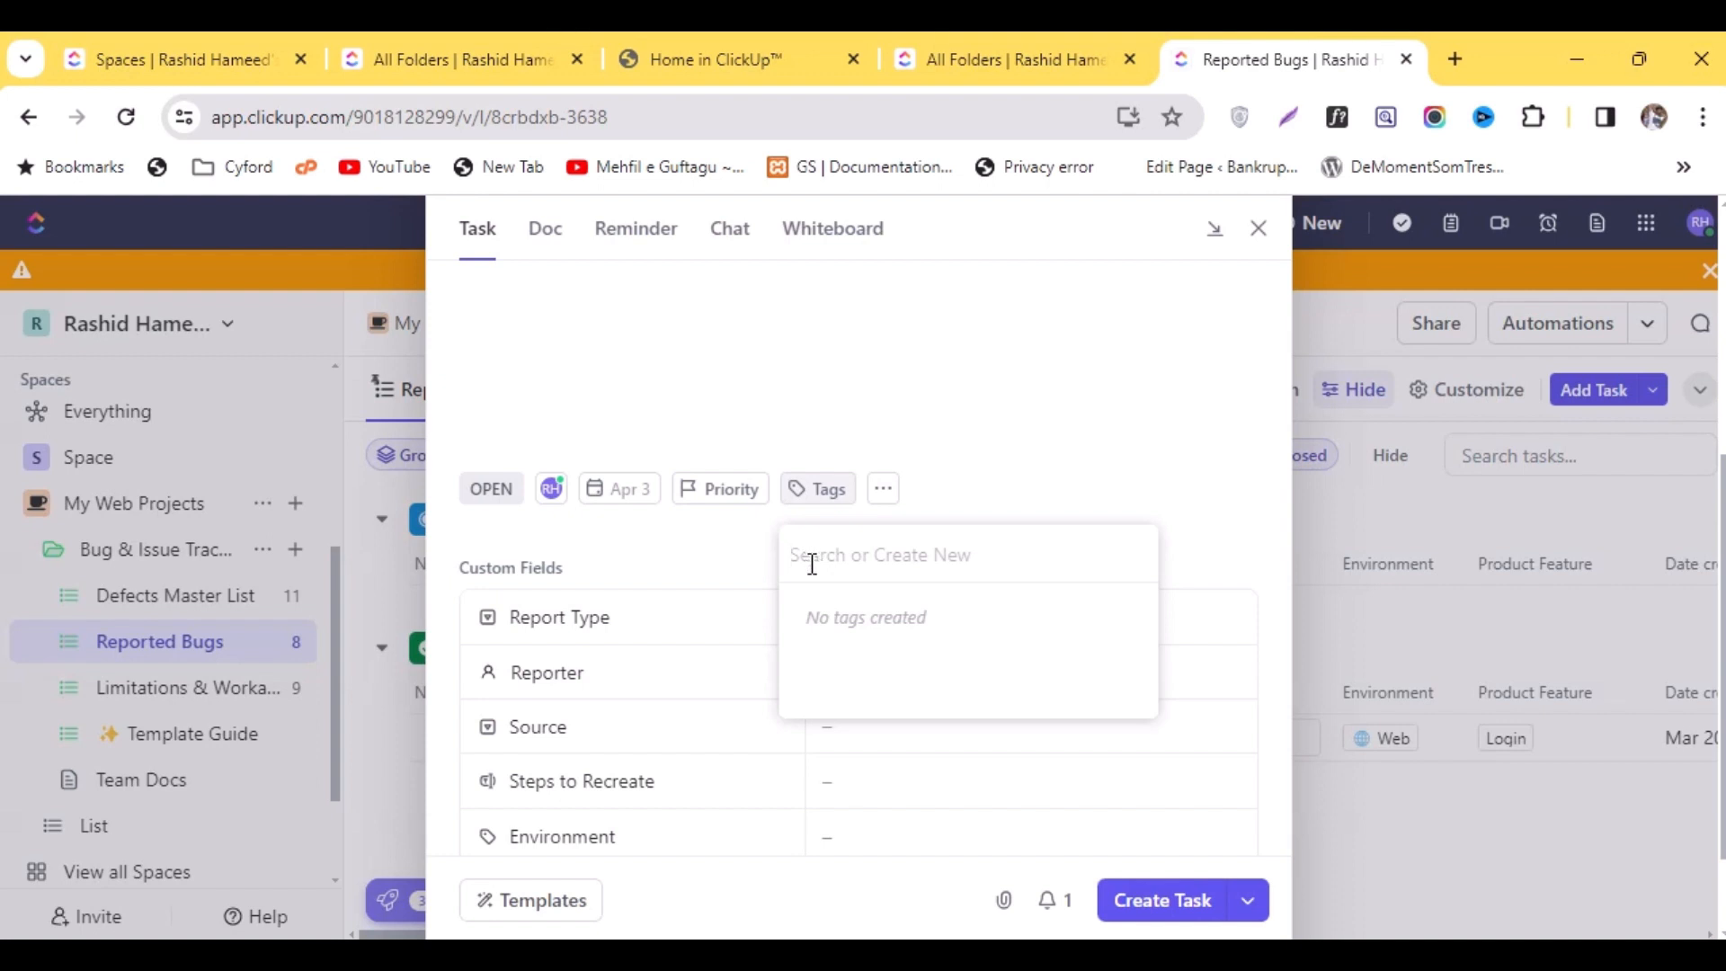
text(v im)
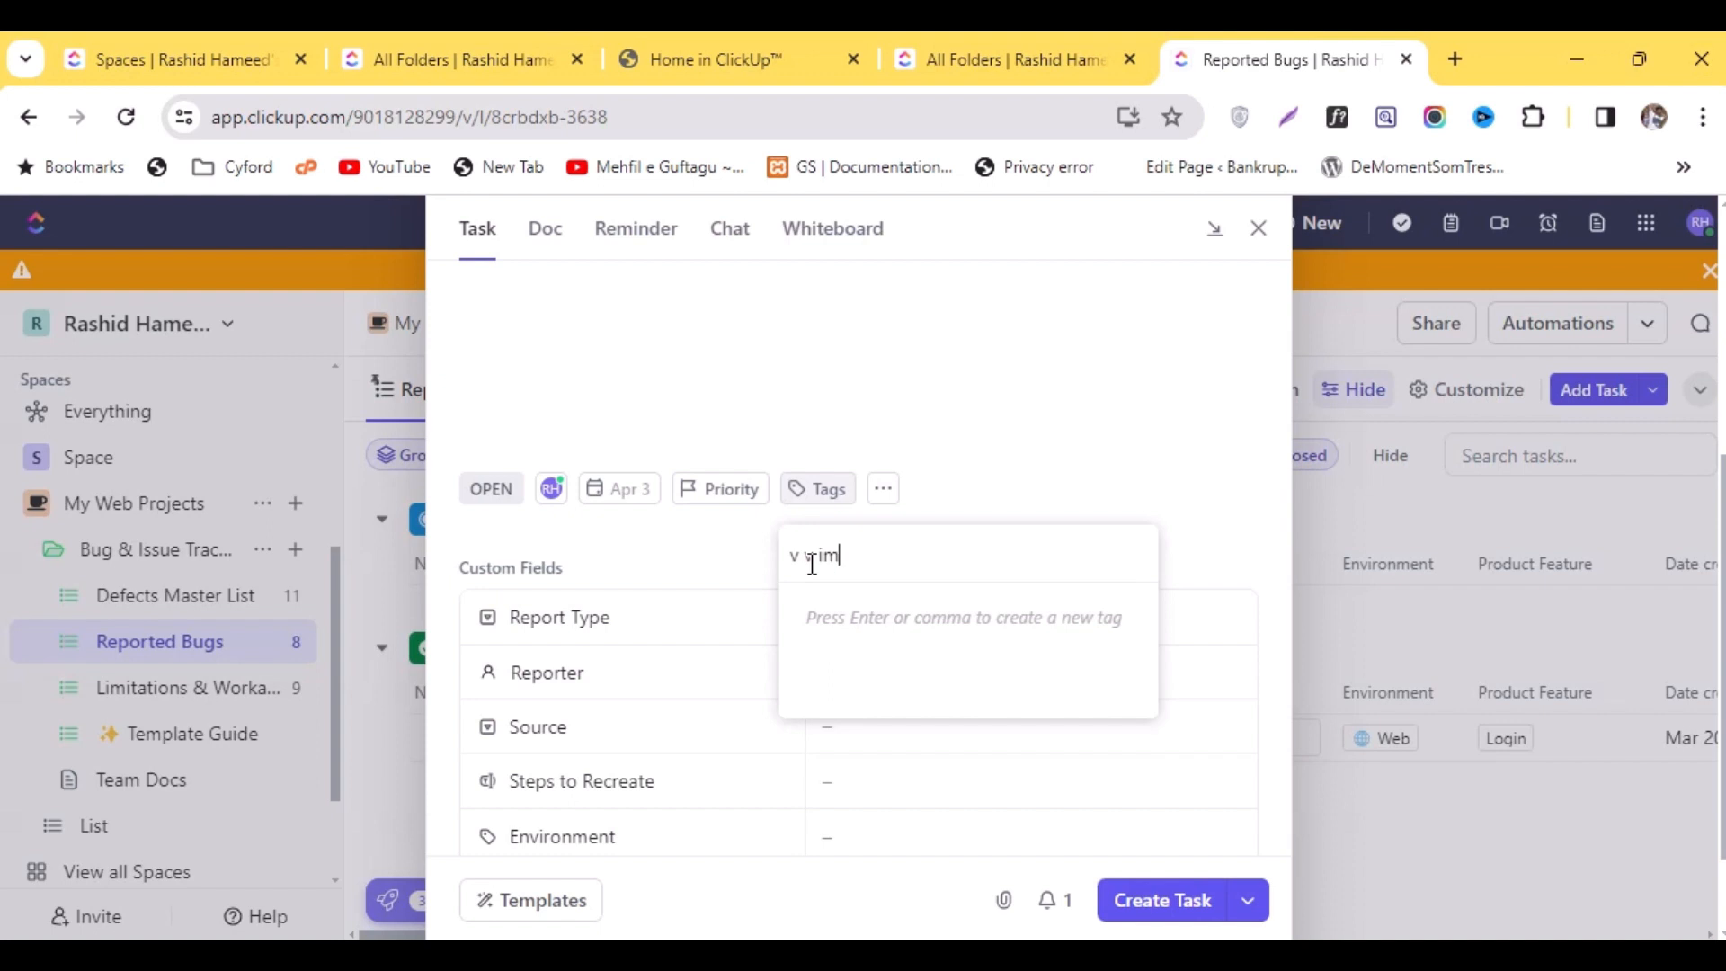
text(portant)
key(Return)
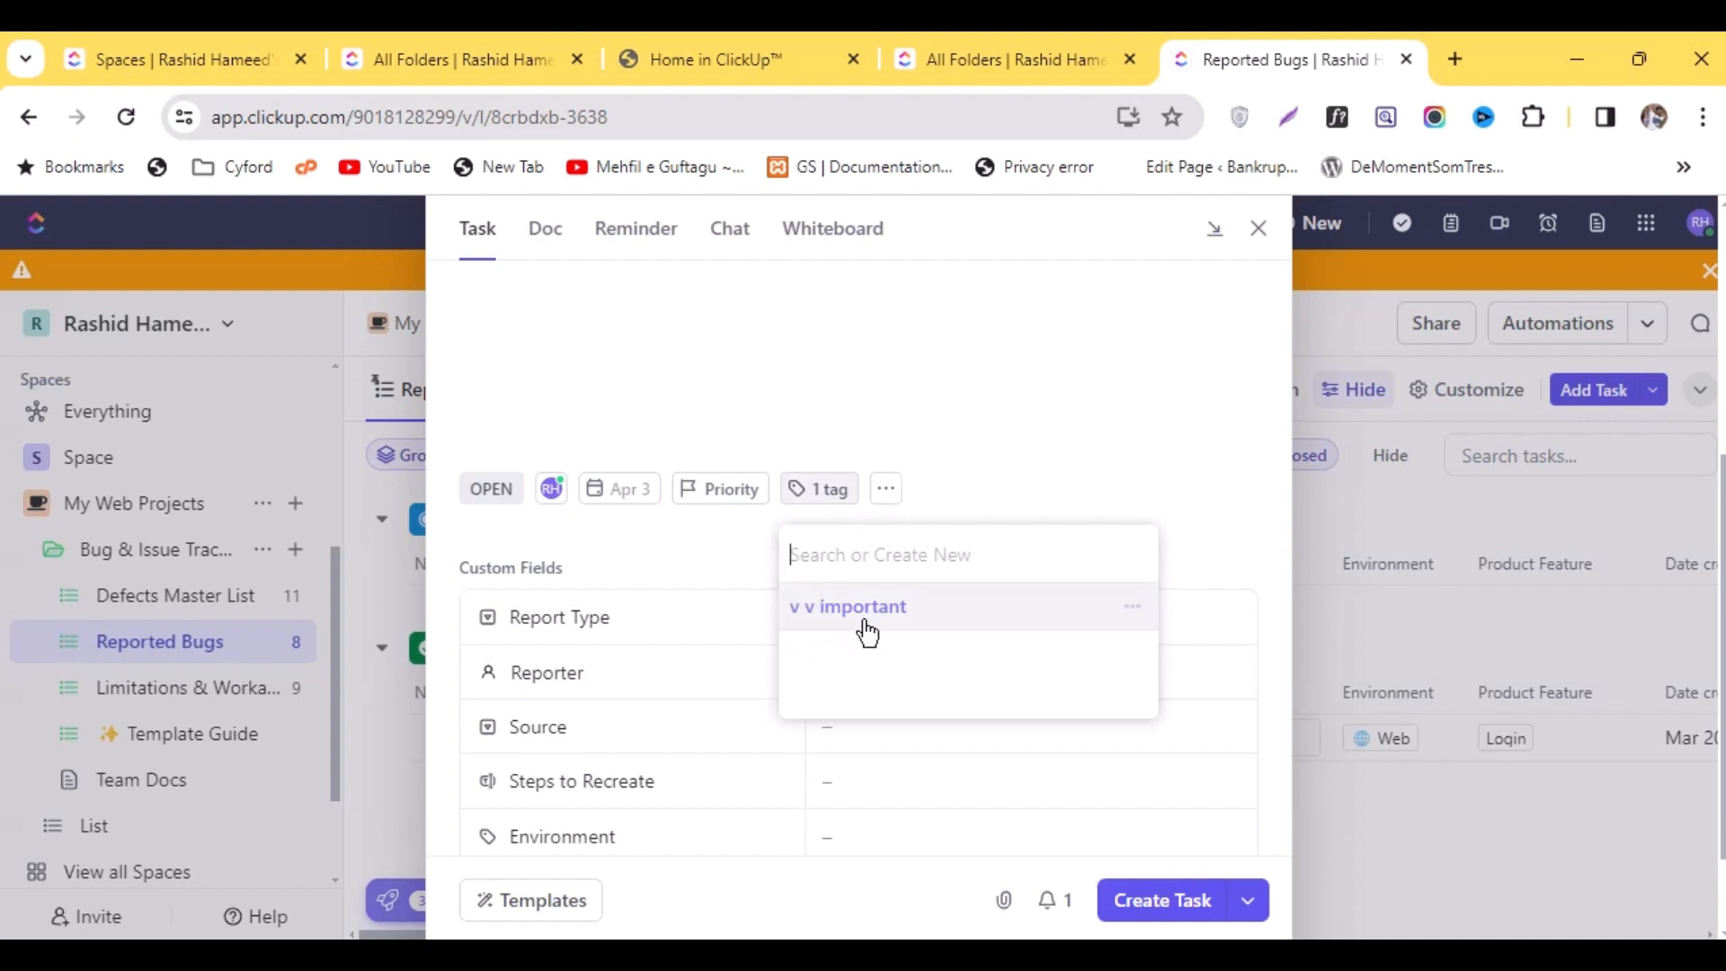
click(1058, 412)
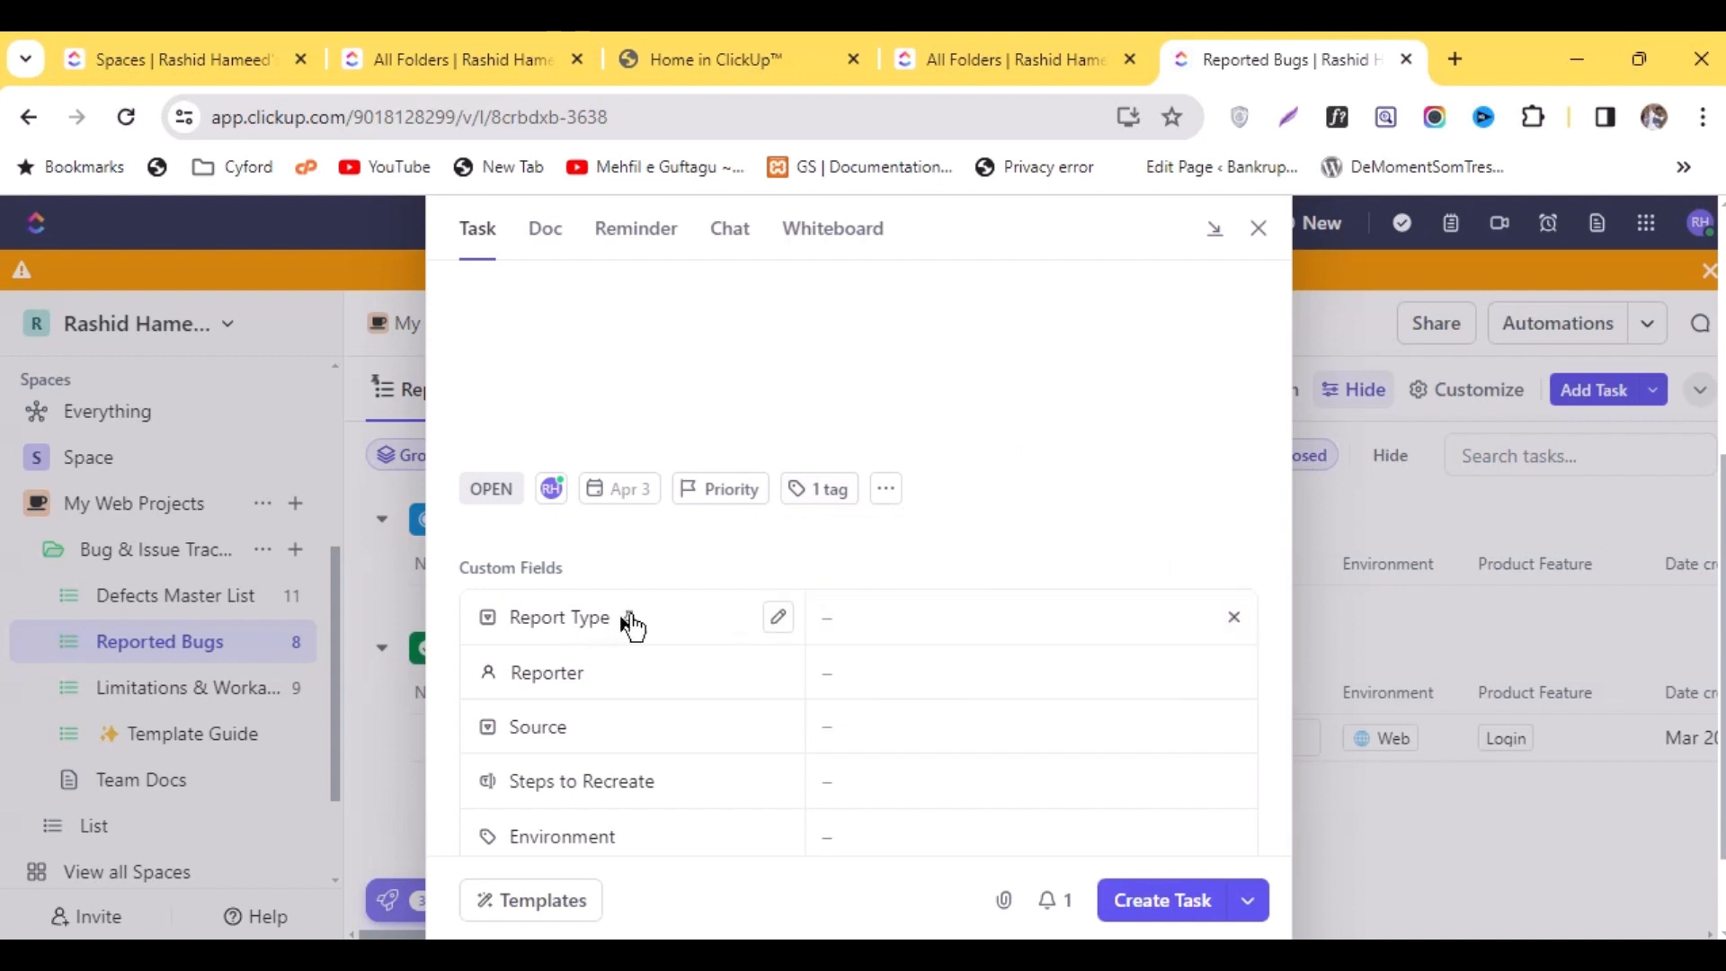
Fill in the new bug's custom fields with report type UI Refinement, yourself as reporter, and source Internal
click(879, 623)
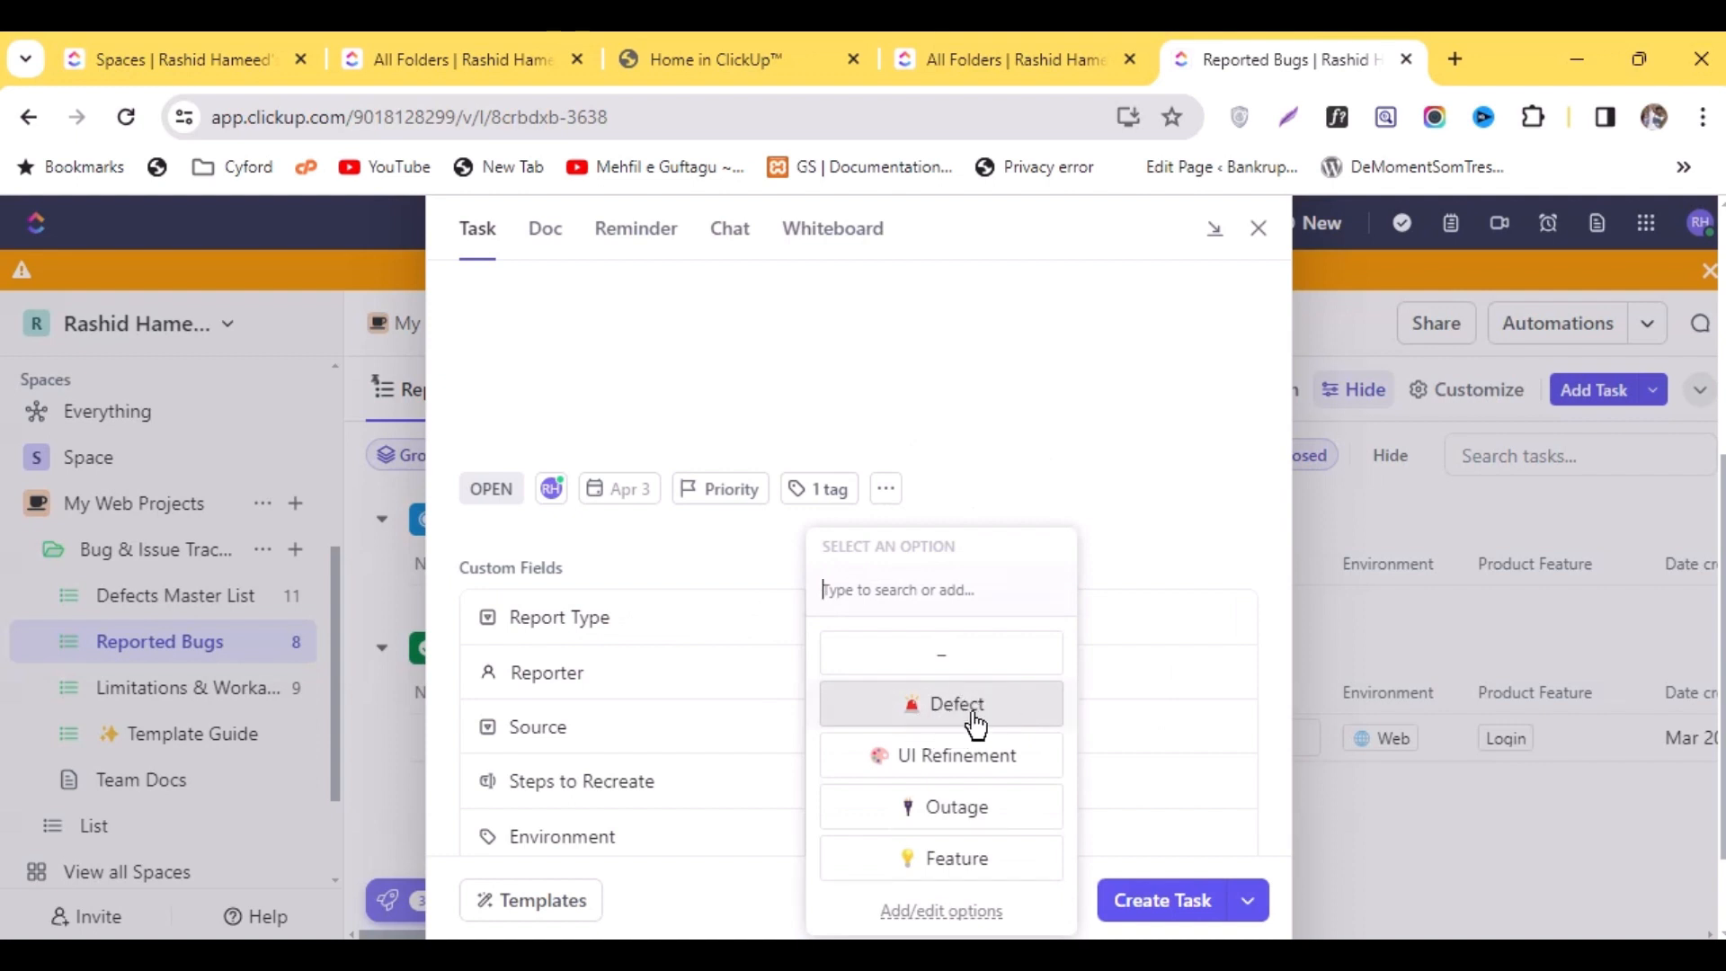
click(944, 764)
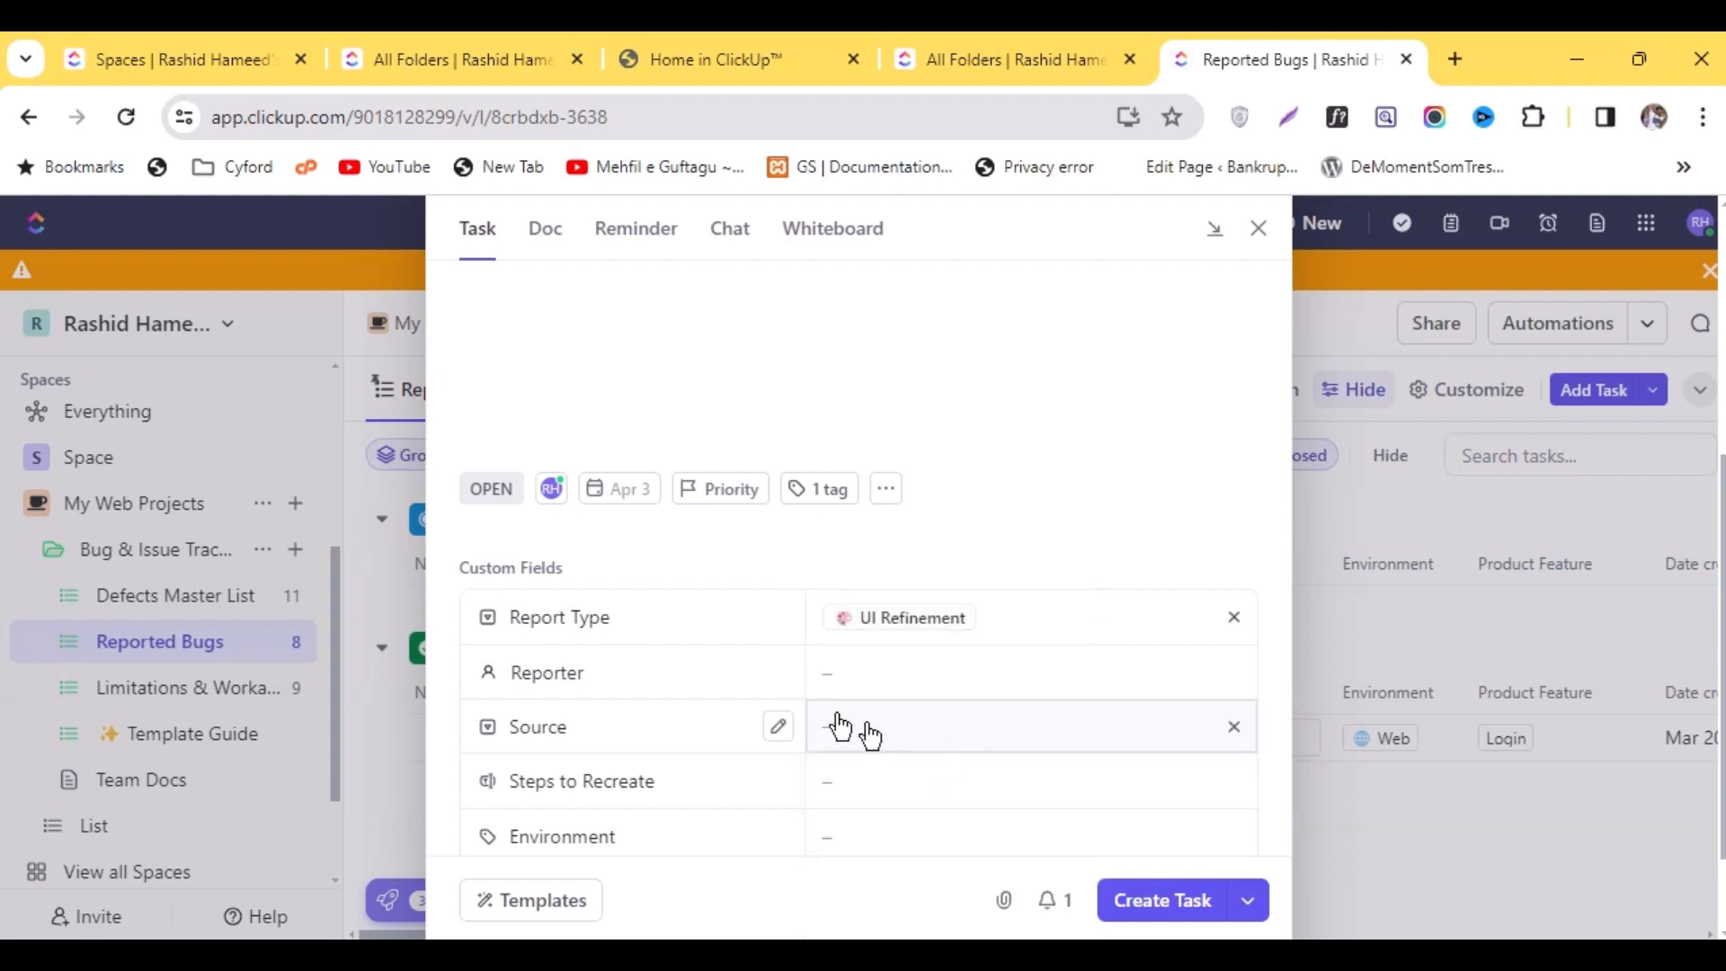
click(871, 681)
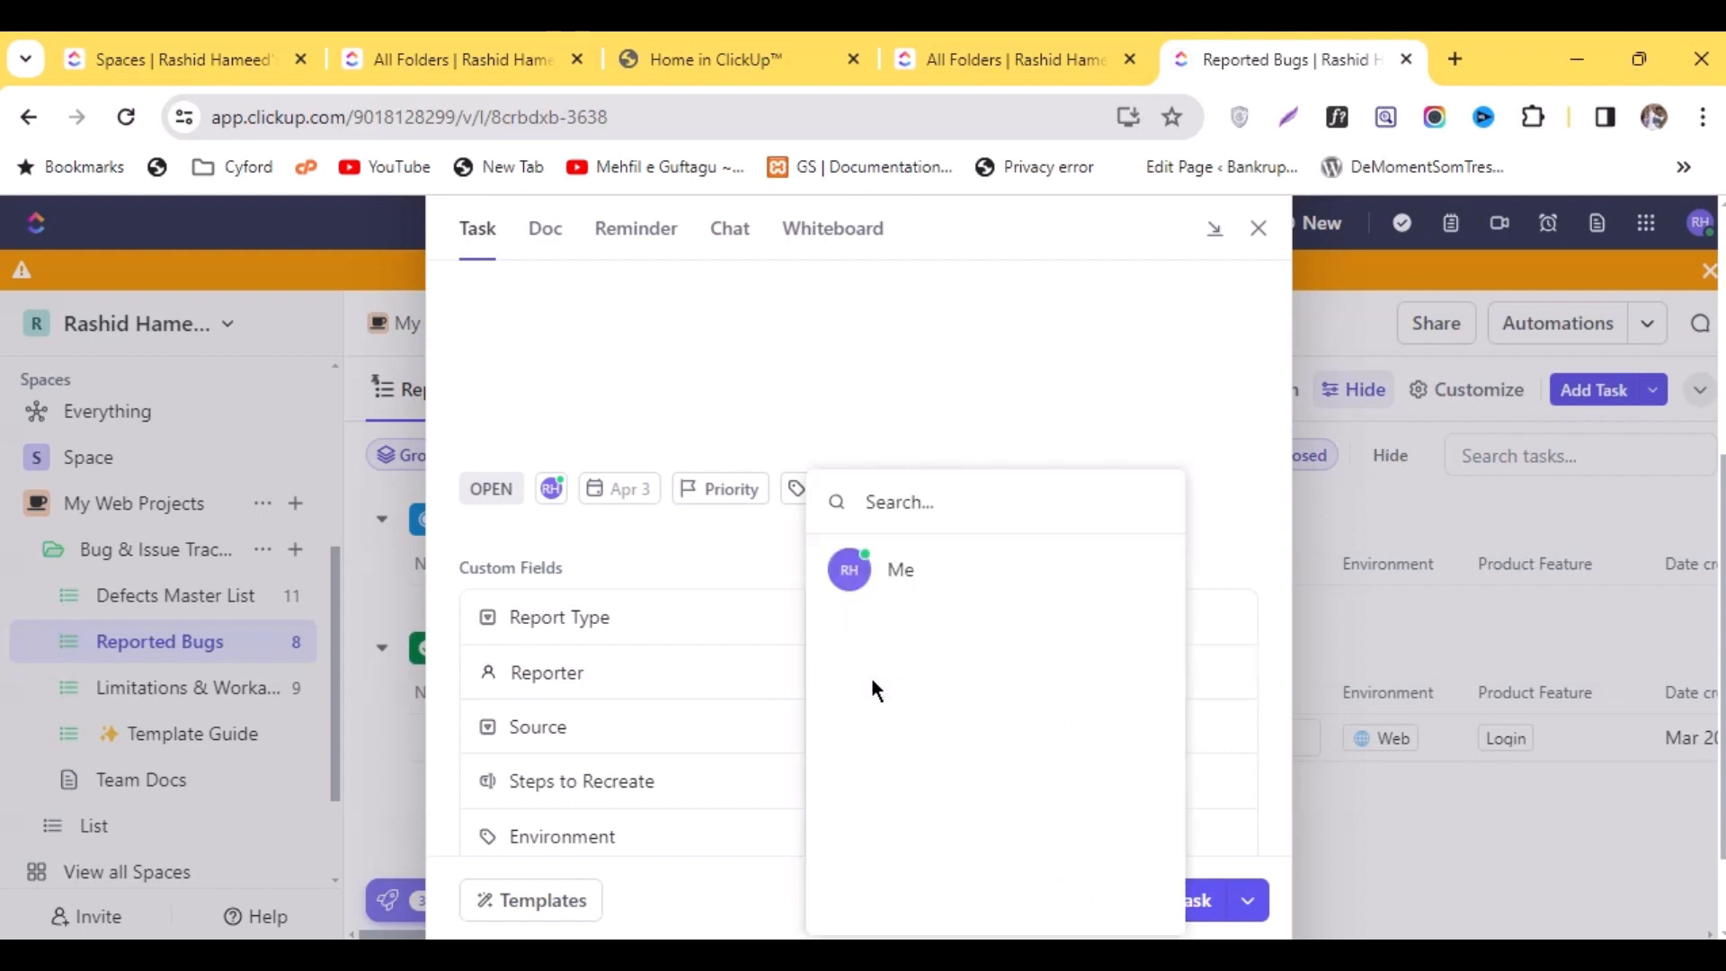
click(895, 581)
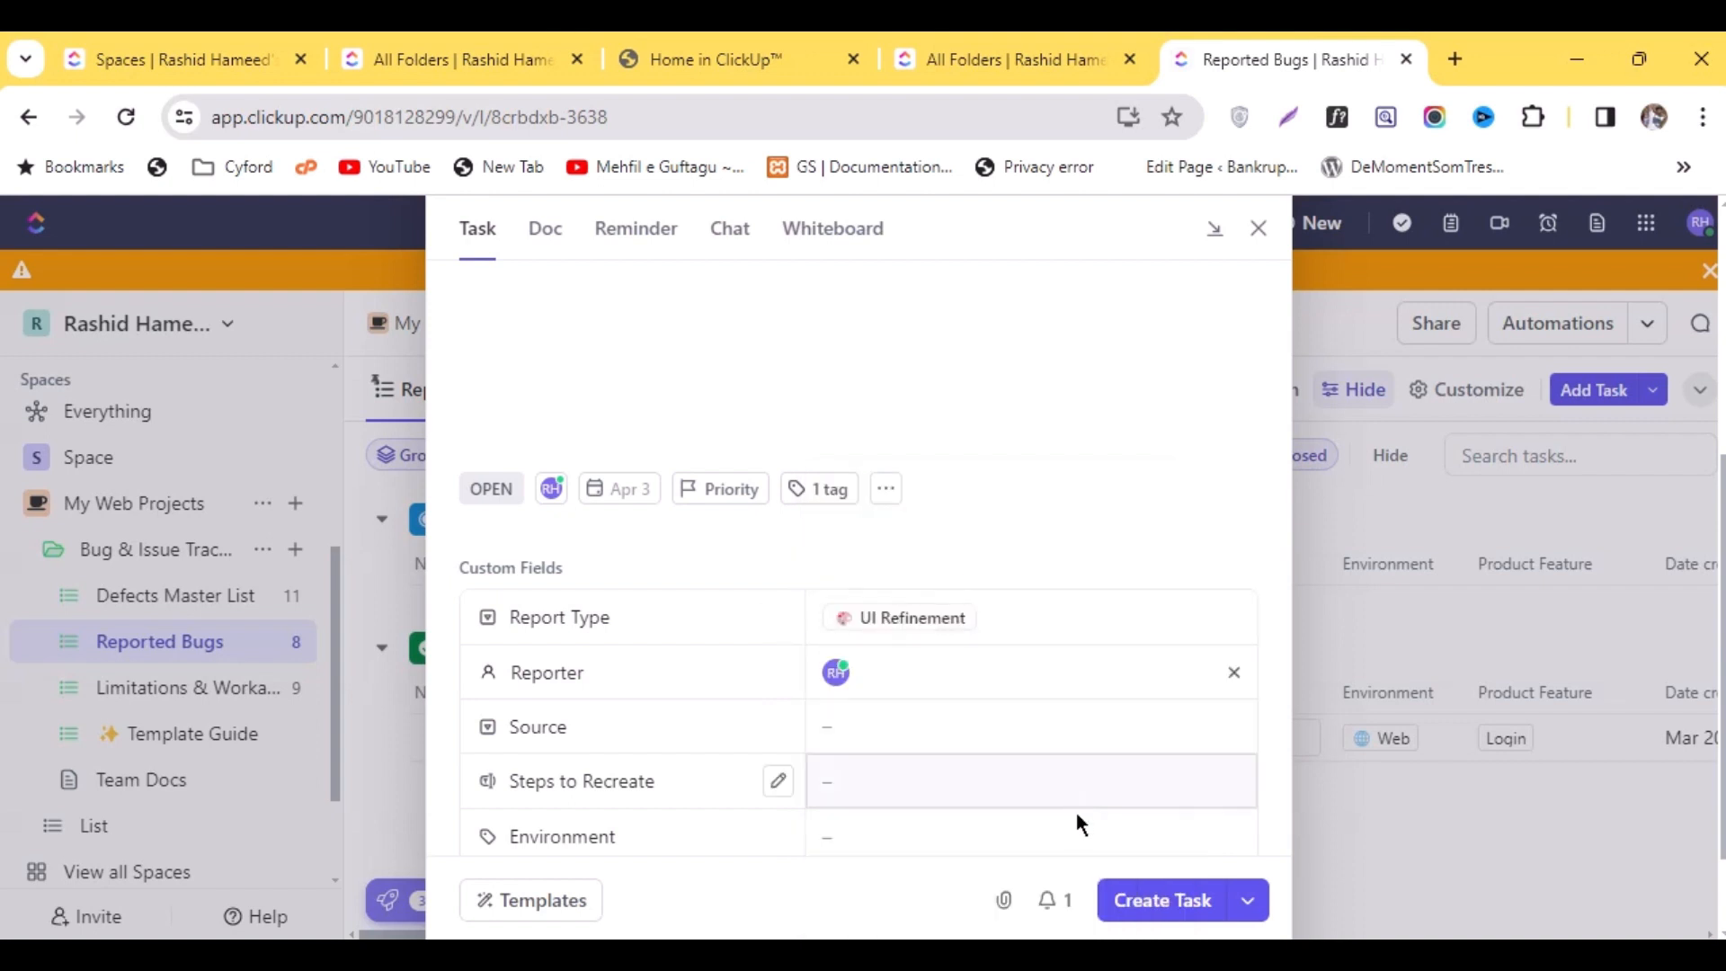
click(900, 746)
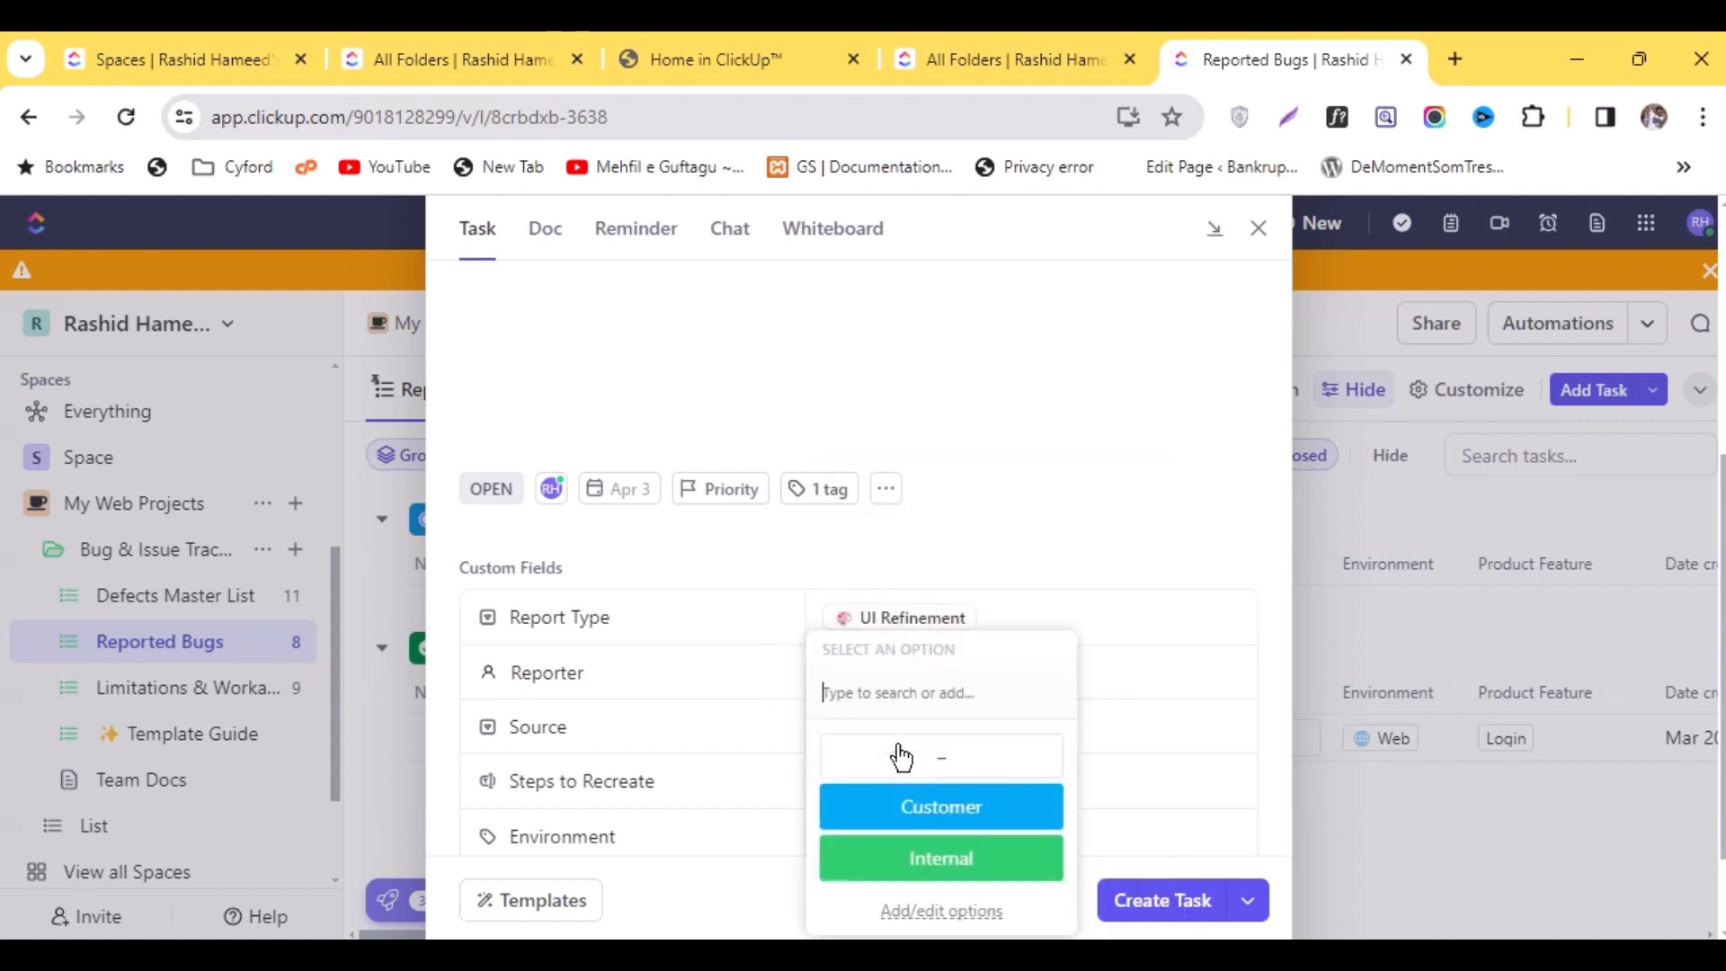
click(911, 860)
Fill the new bug's Steps to Recreate with three lines: "under contact details section", "AFter Phone number field", "Email field is not being validated"
scroll(871, 686, down, 2)
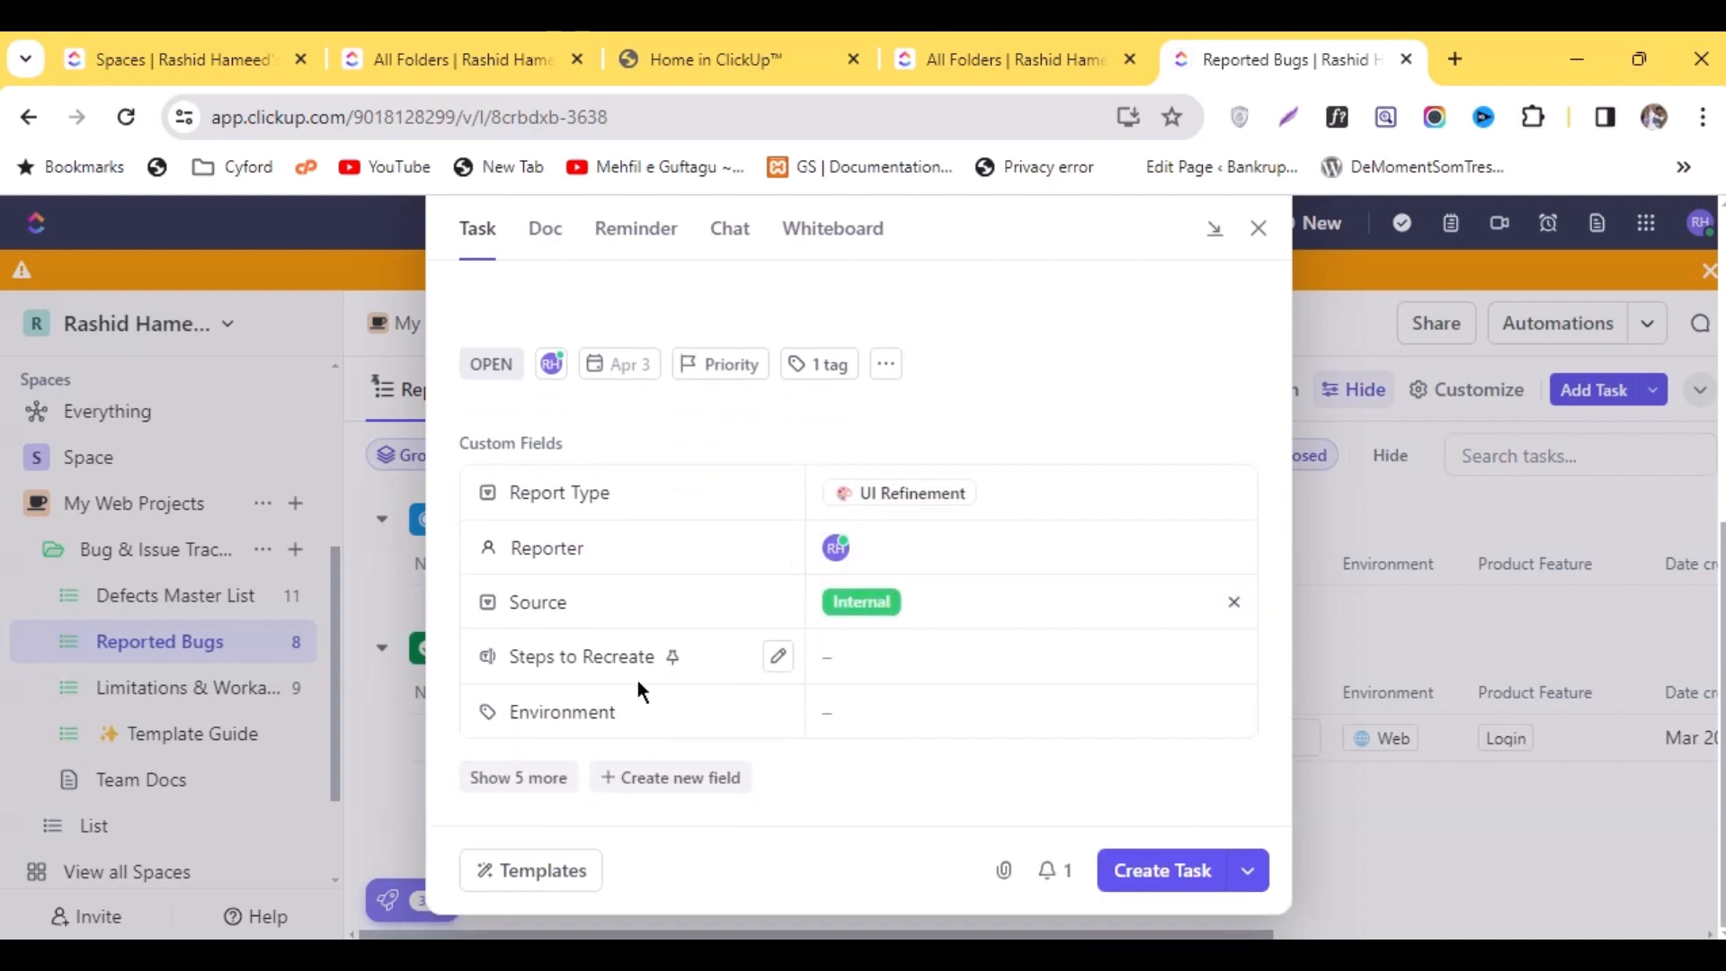
click(869, 652)
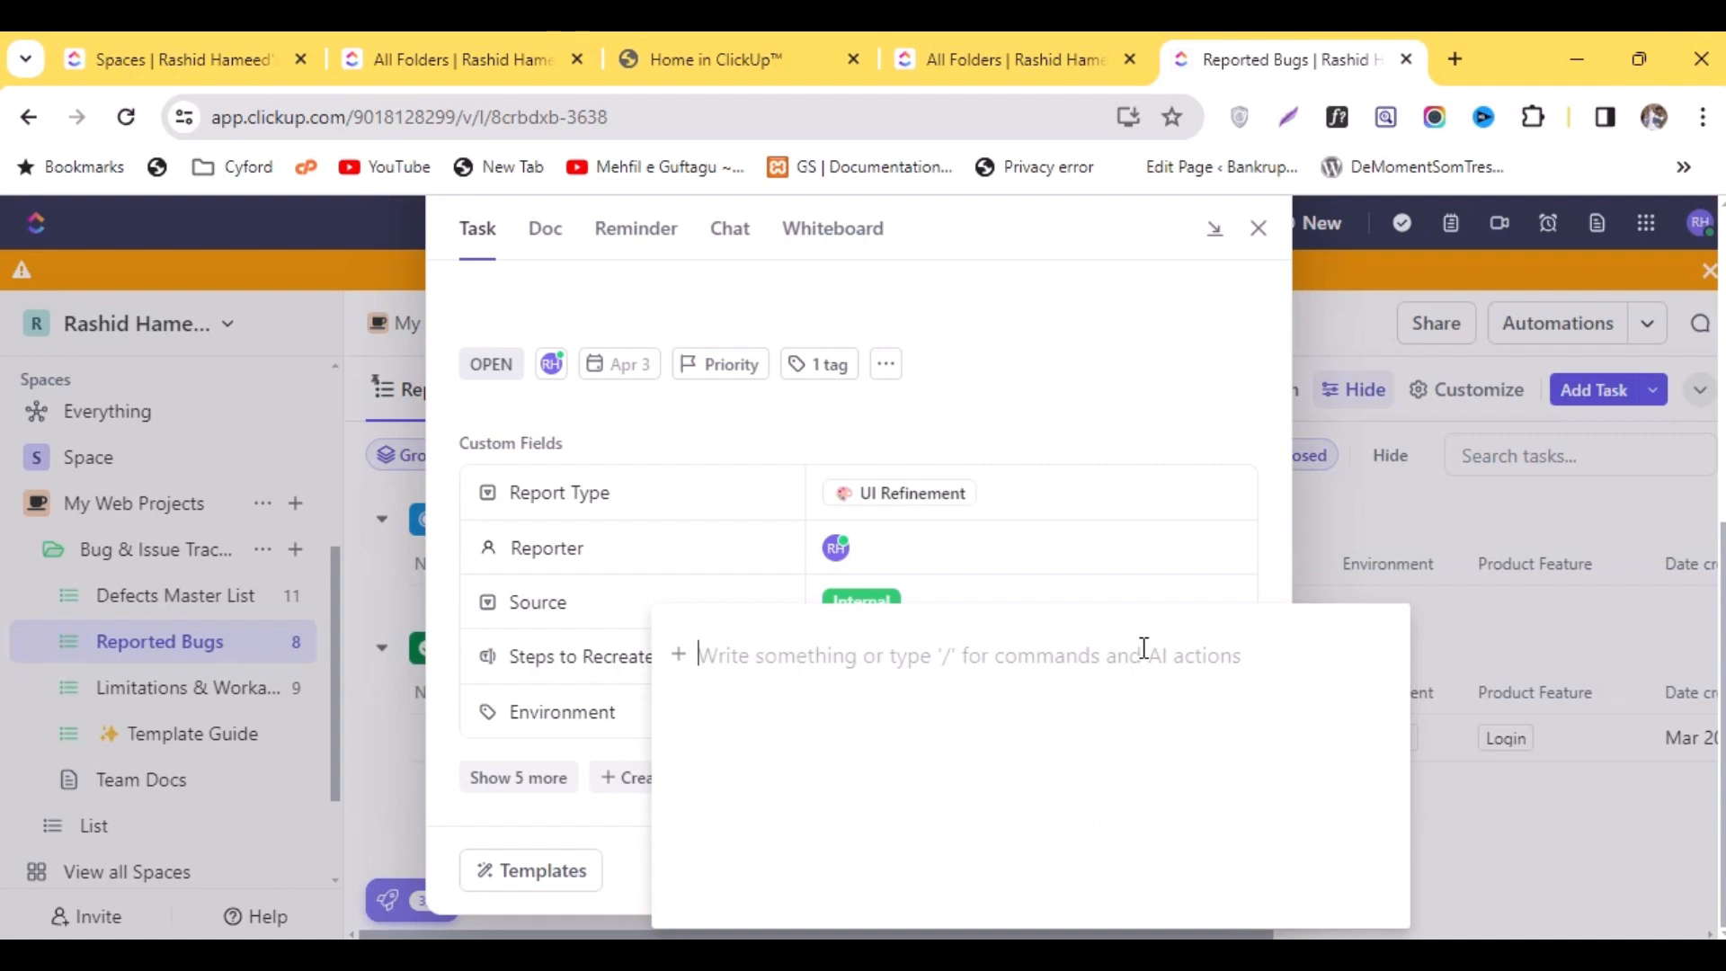
text(under conta)
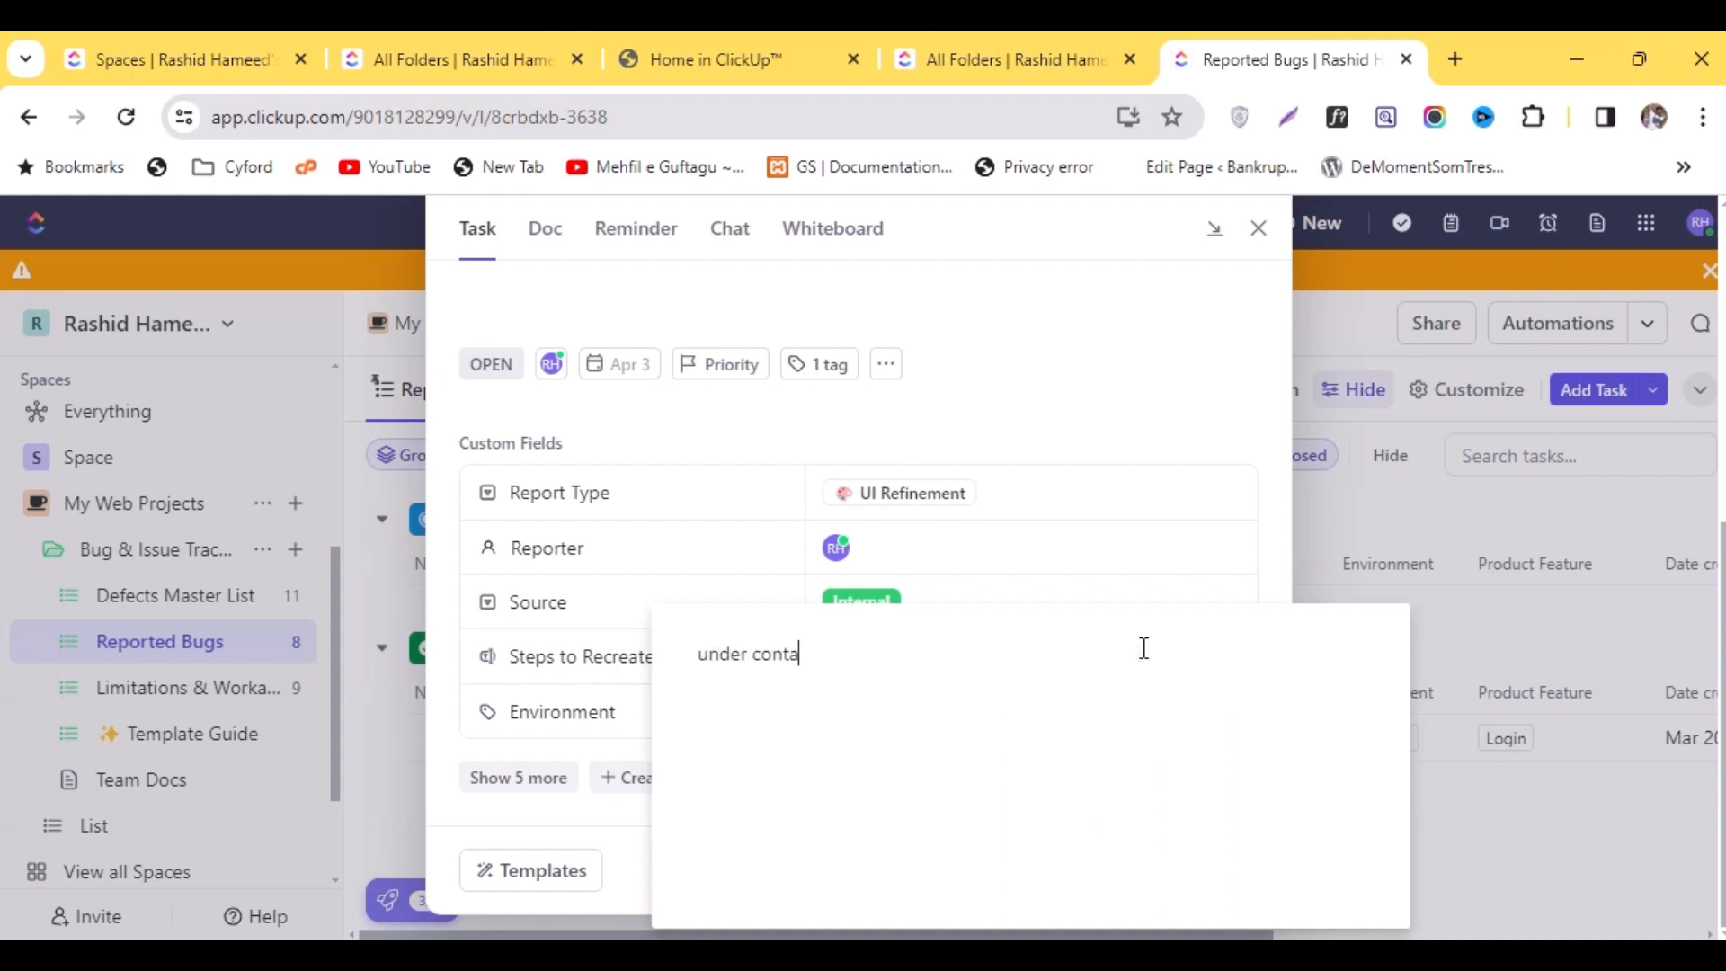
text(ct details section)
key(Return)
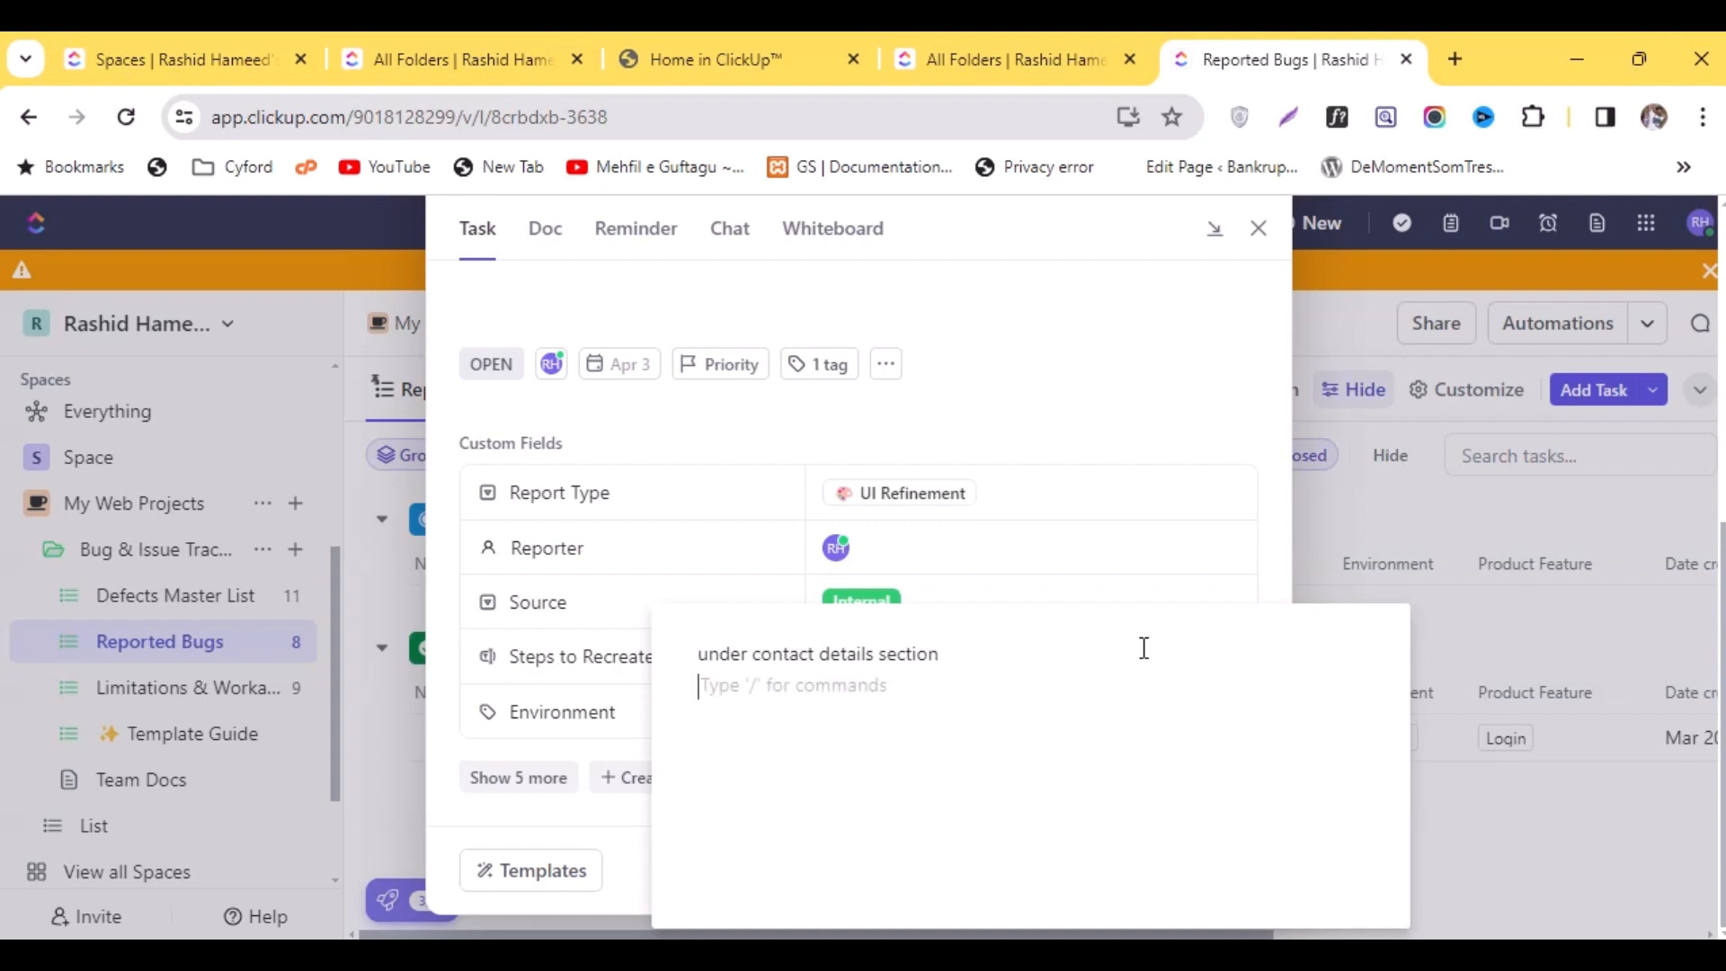
text(AFter)
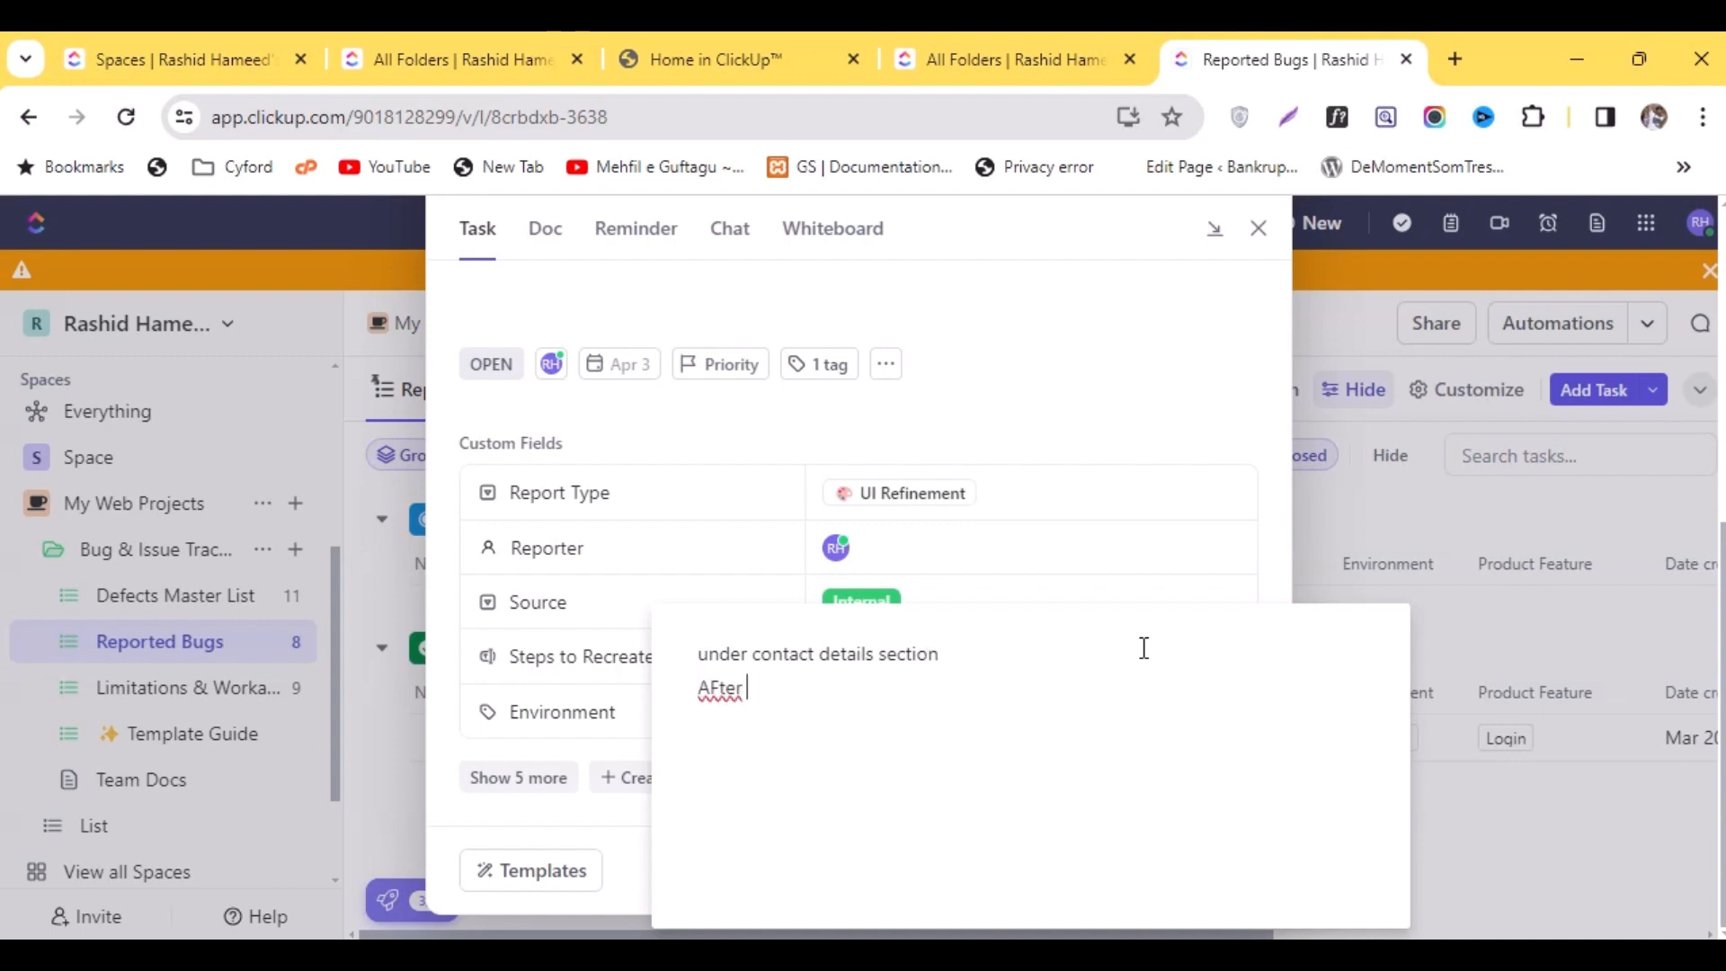
text( Phone number field)
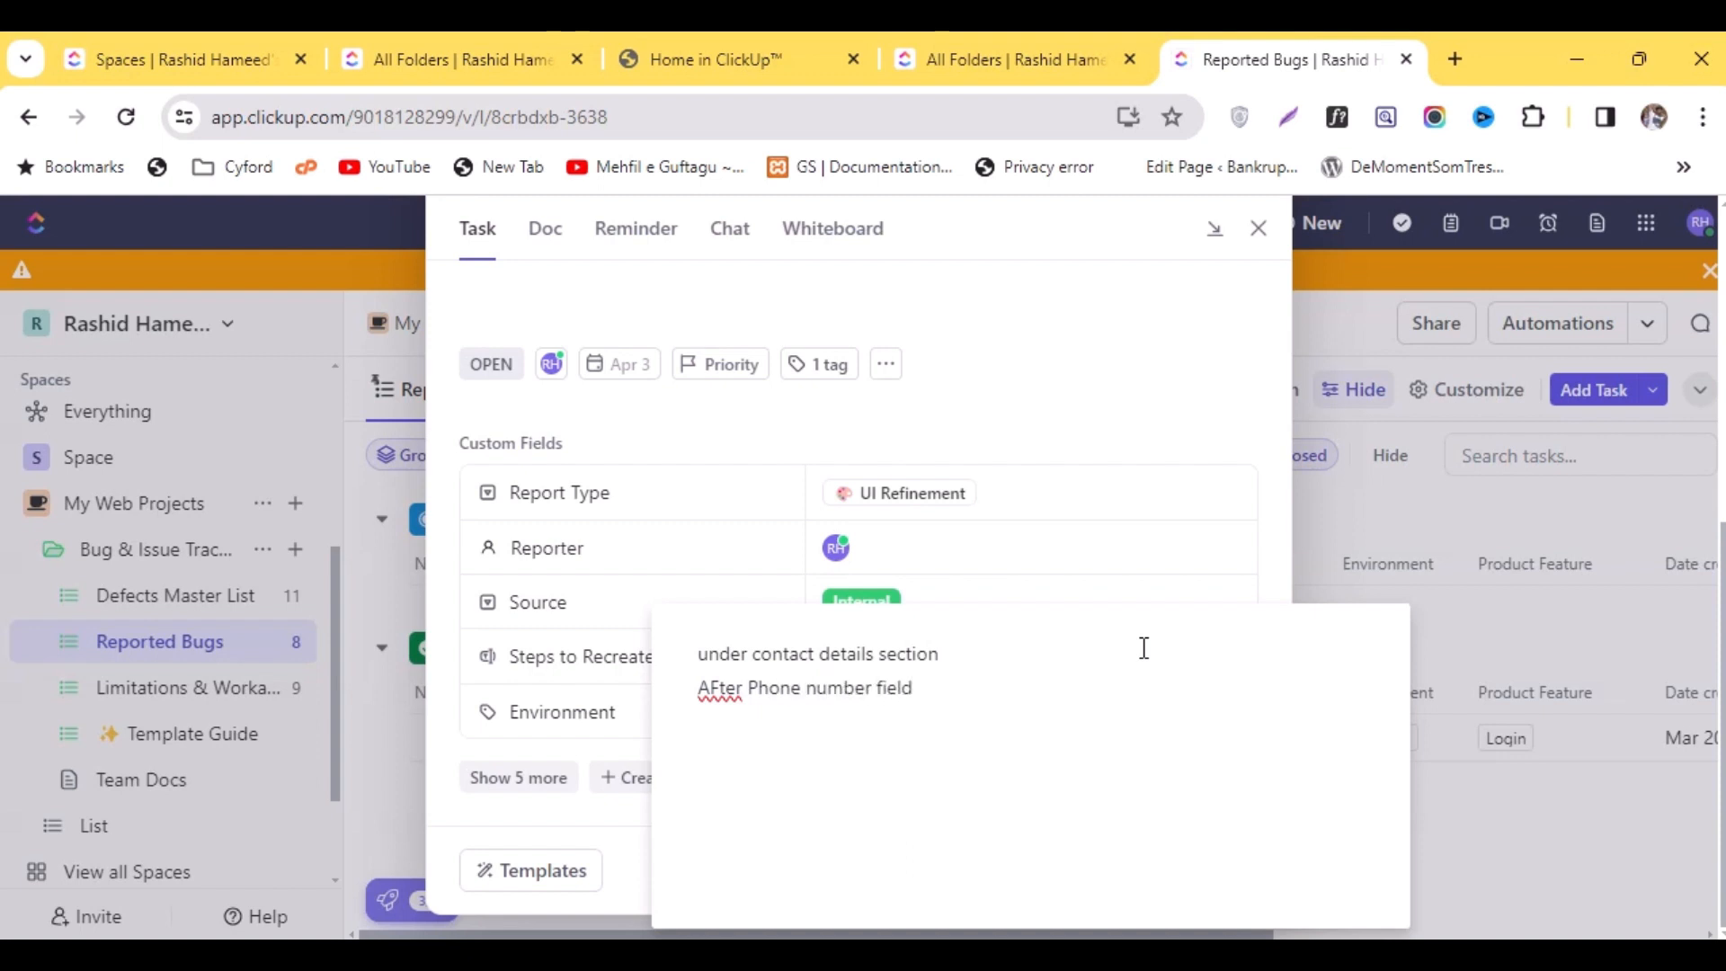
key(Return)
text(Email field is not bei)
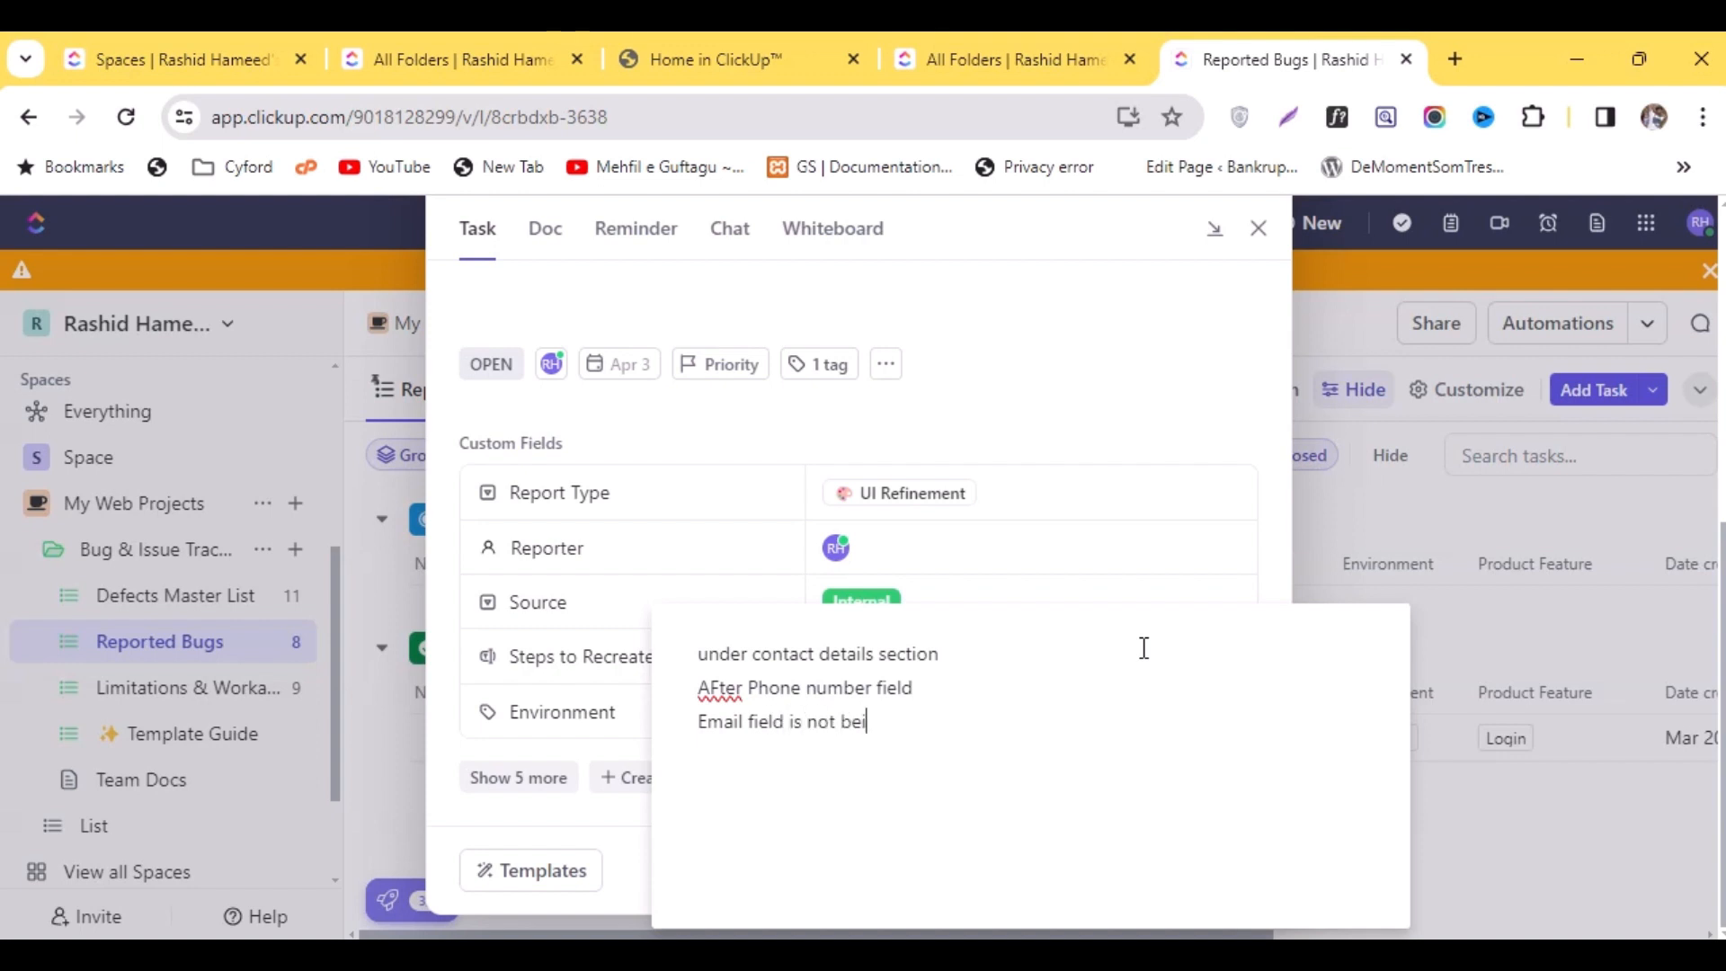
text(ng validated)
key(Return)
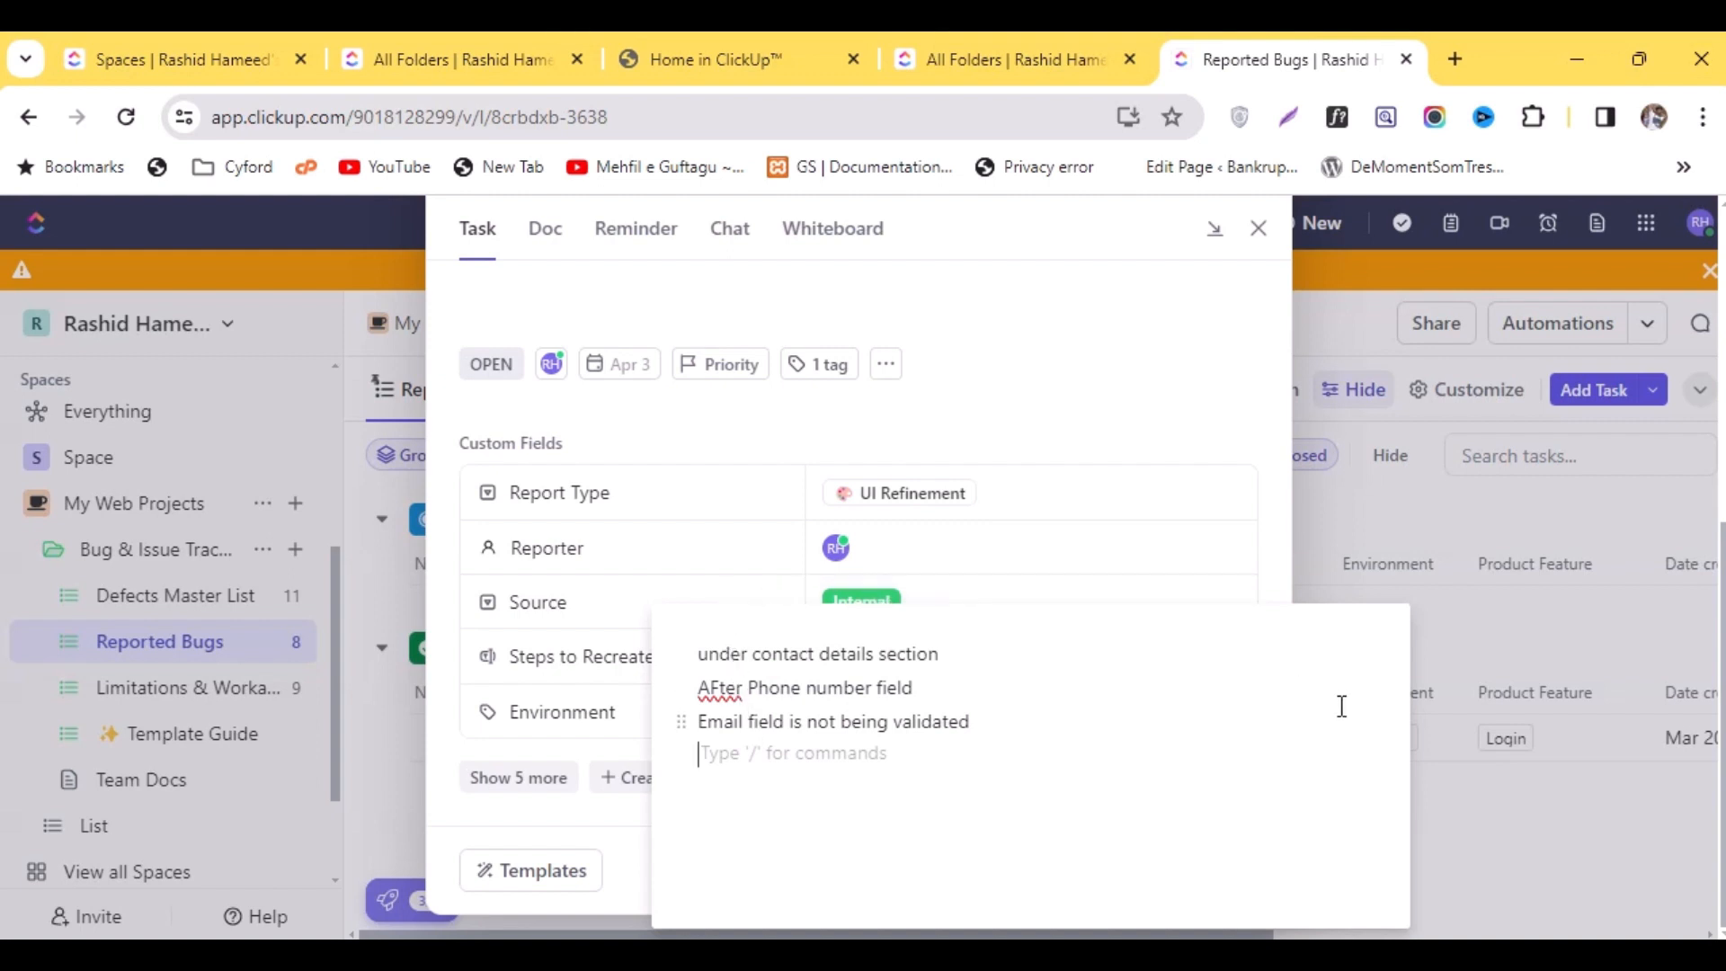
click(1268, 557)
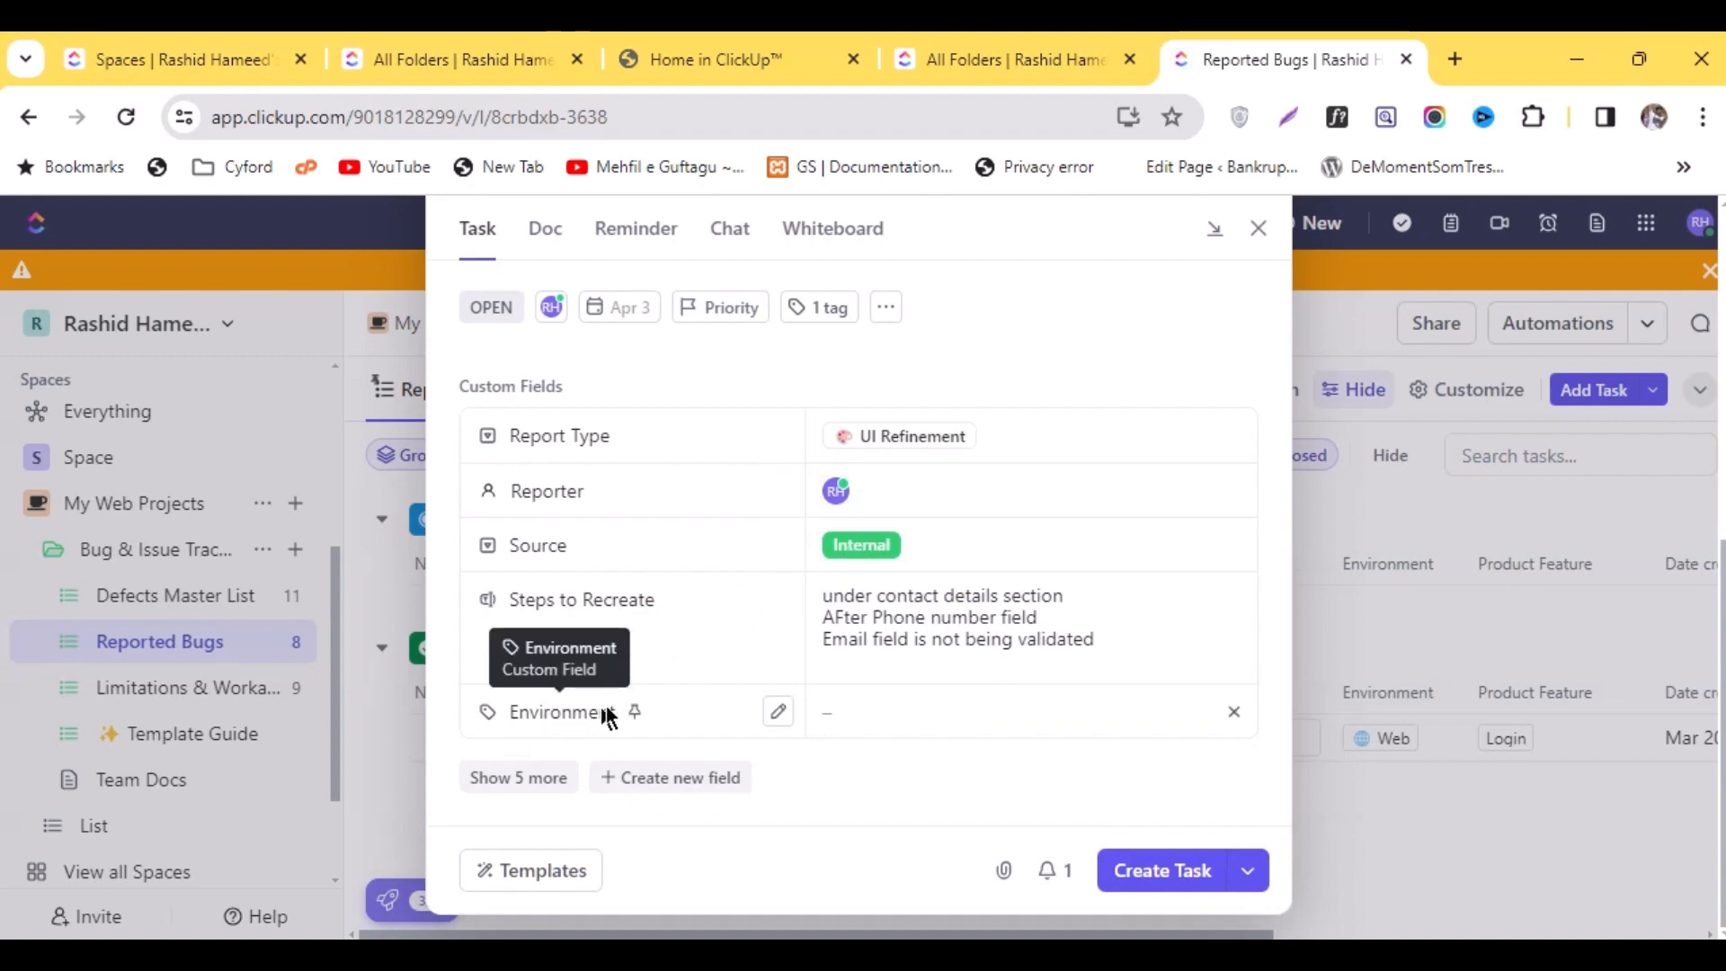
Set the new bug's Environment to All and expand the hidden empty custom fields to review them
click(1008, 713)
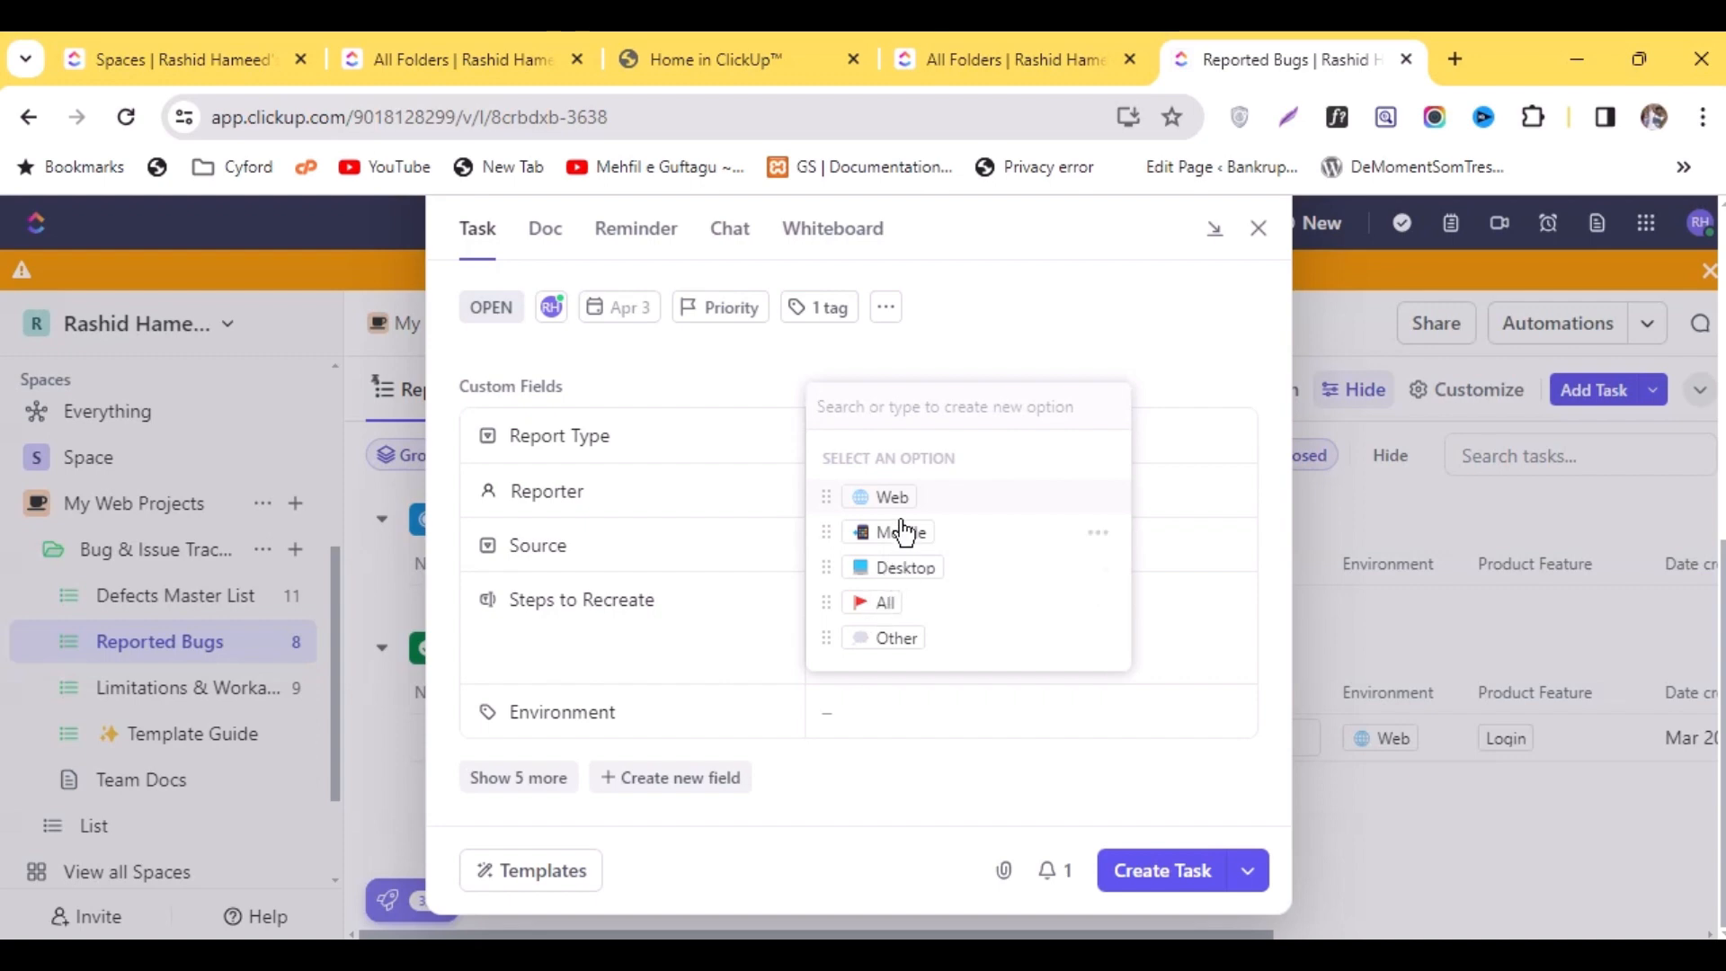
click(871, 611)
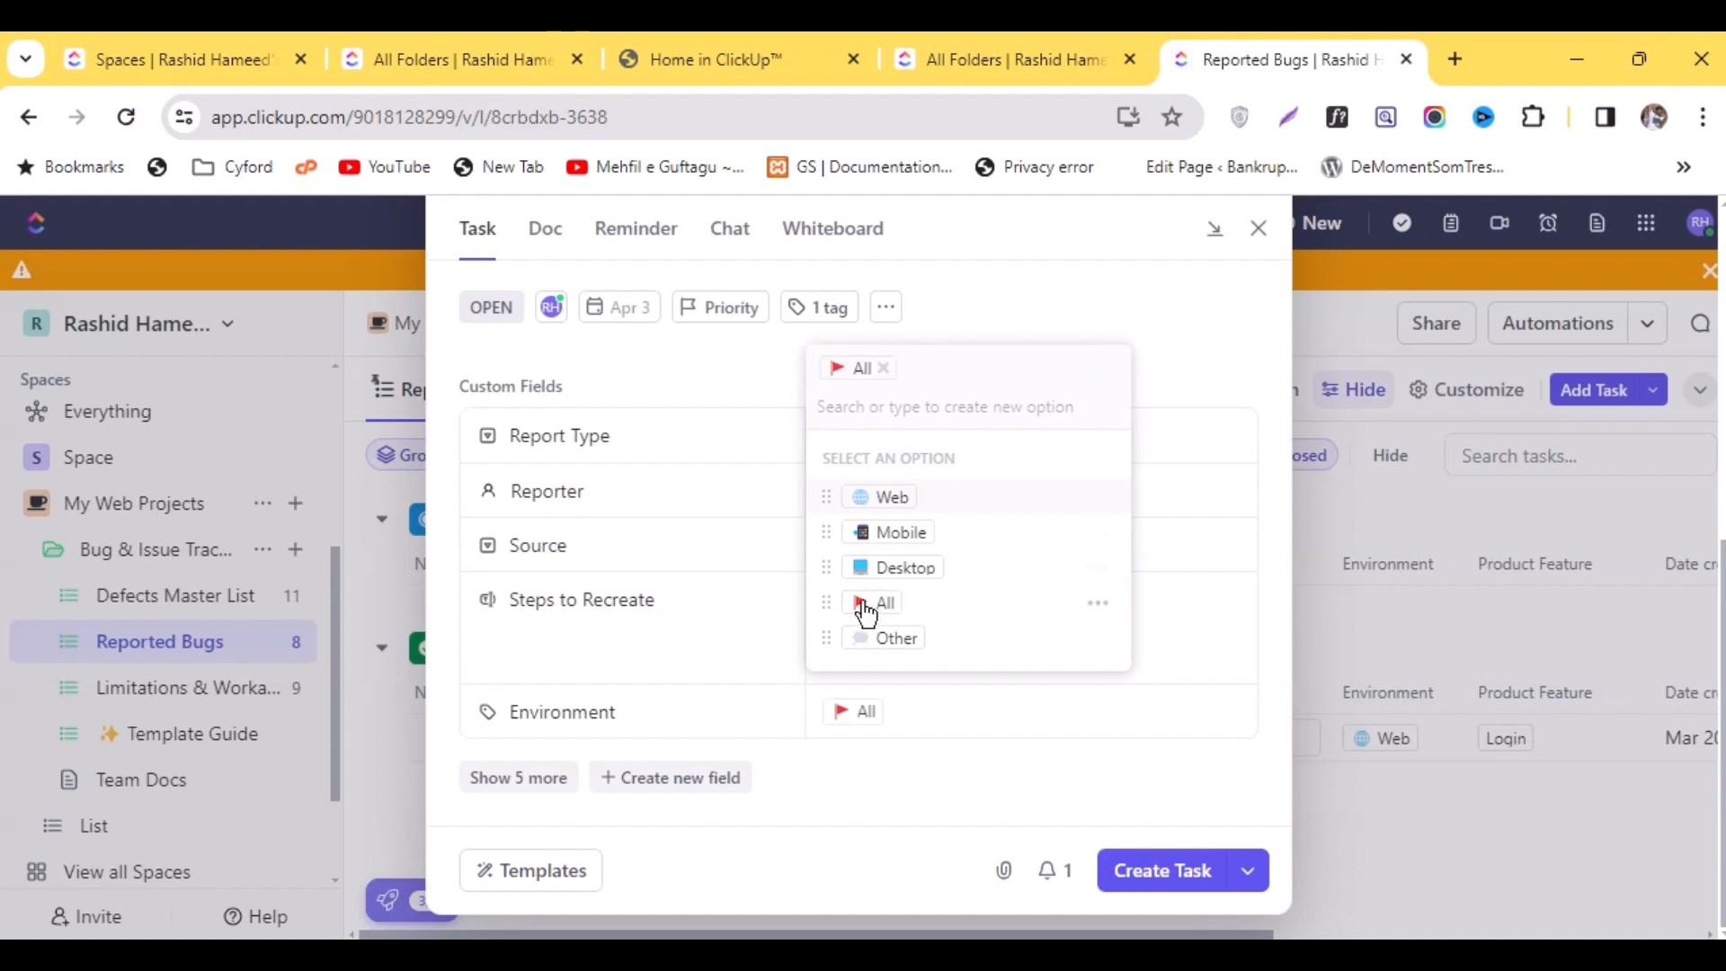
click(924, 710)
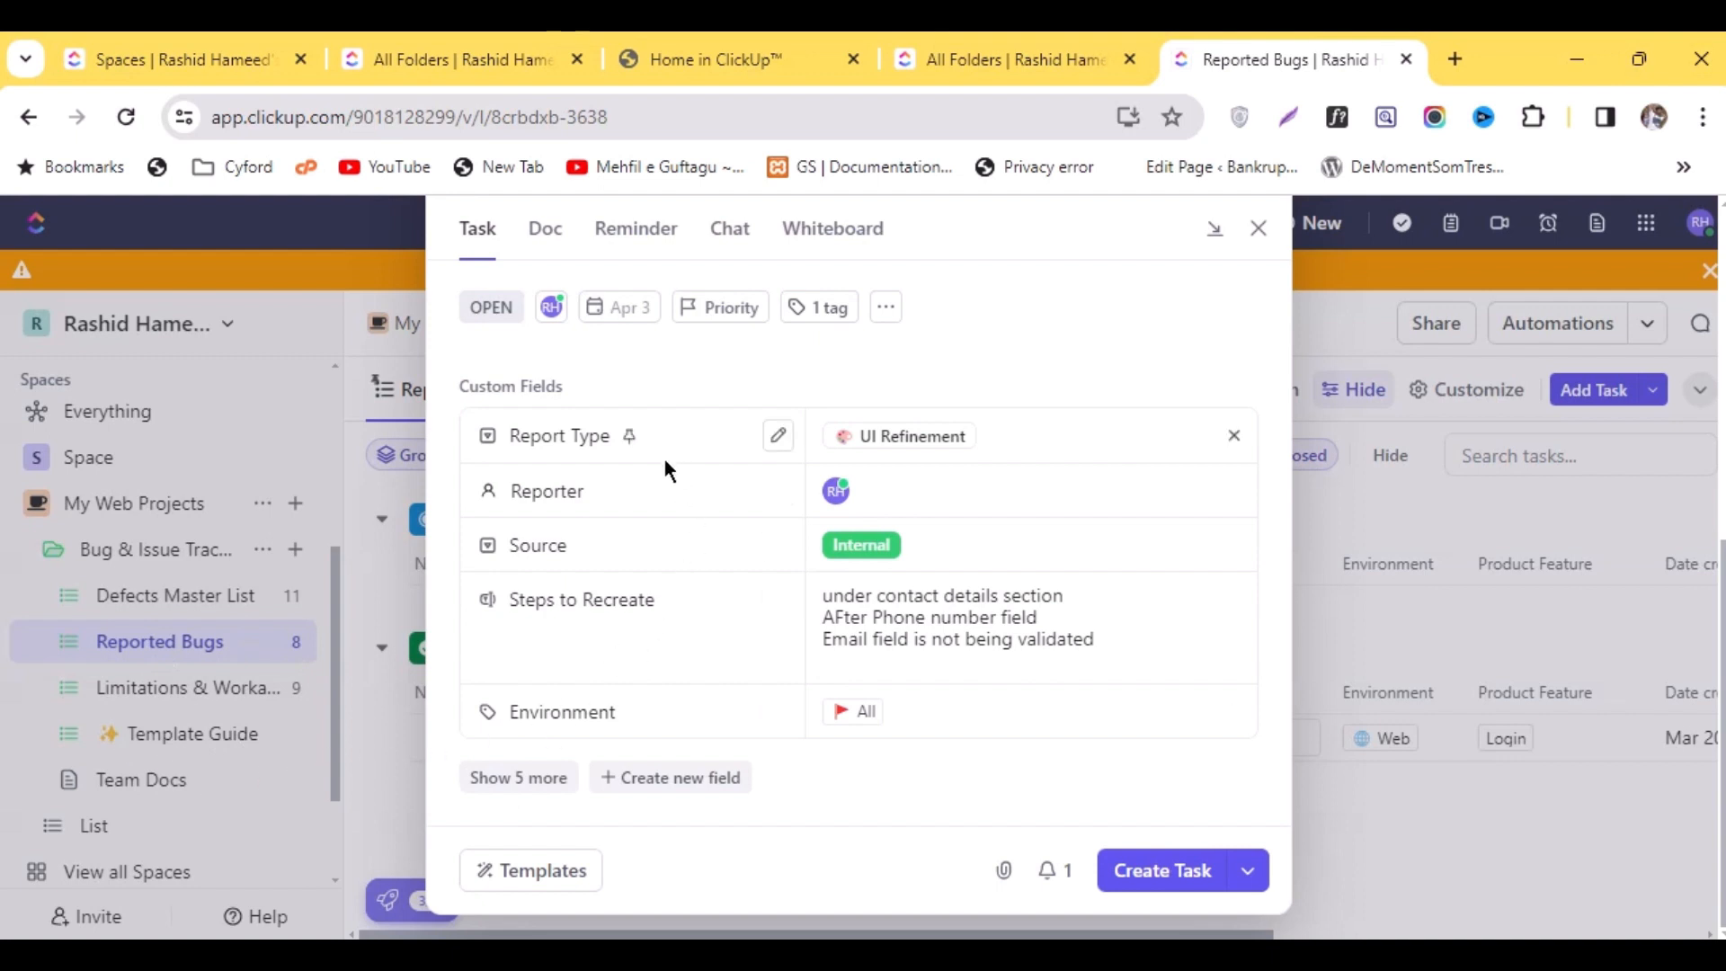
click(519, 778)
scroll(654, 601, down, 3)
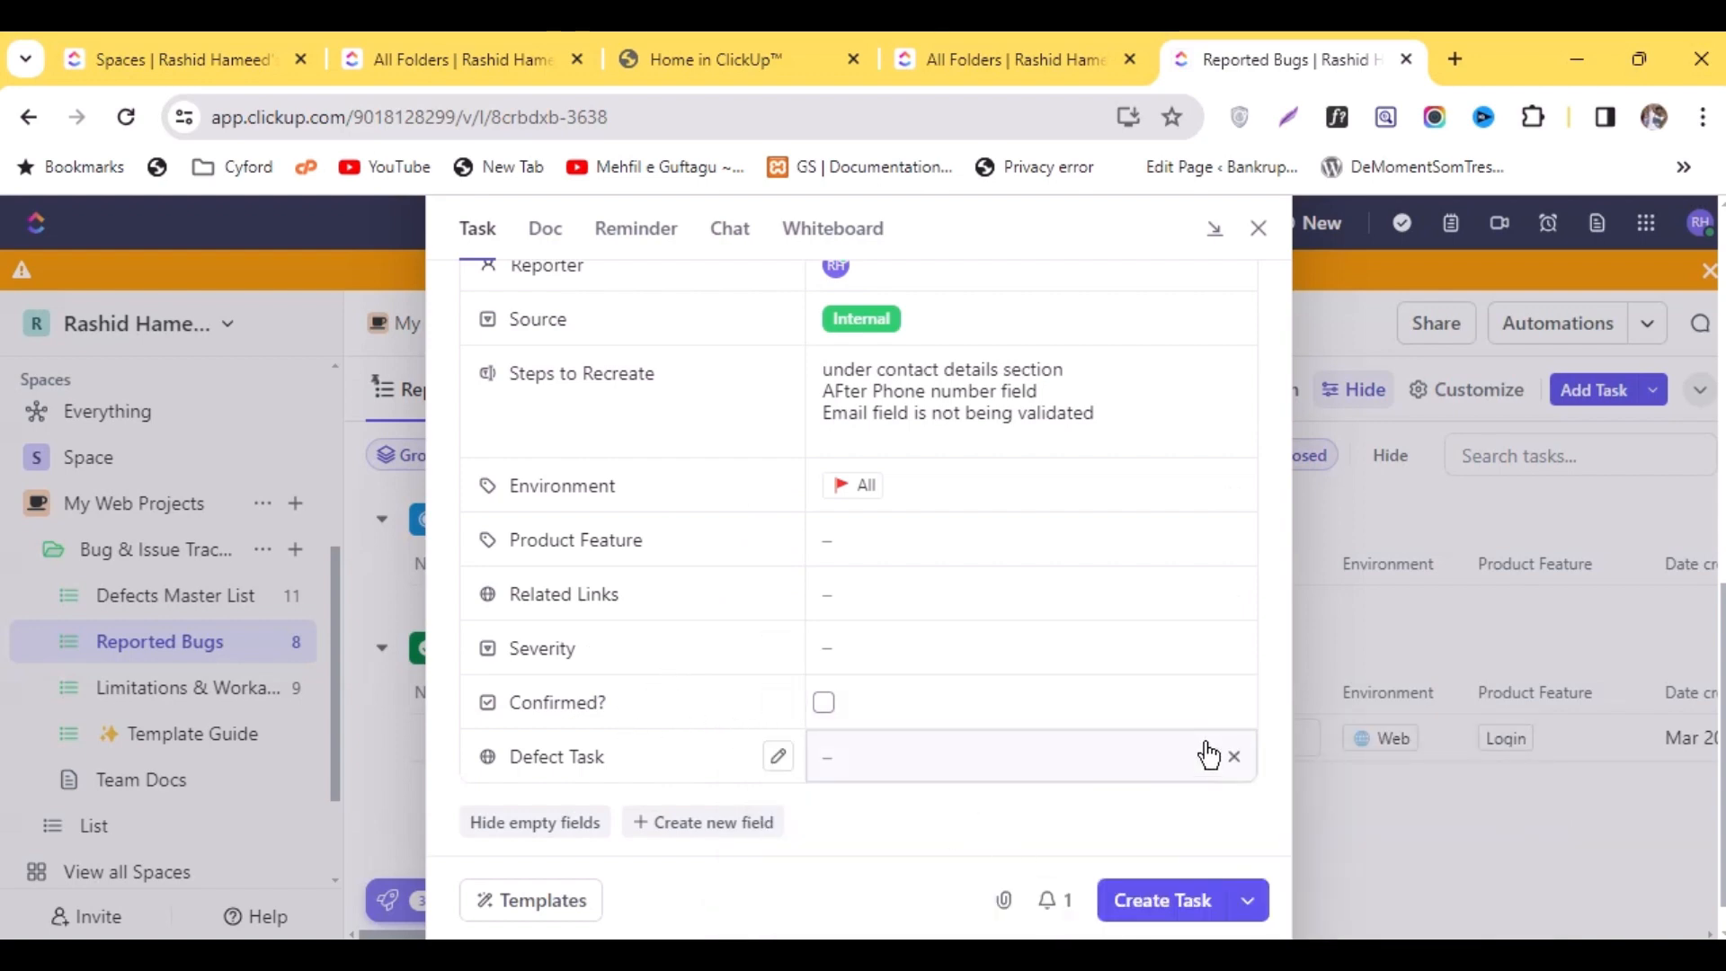
scroll(676, 764, up, 3)
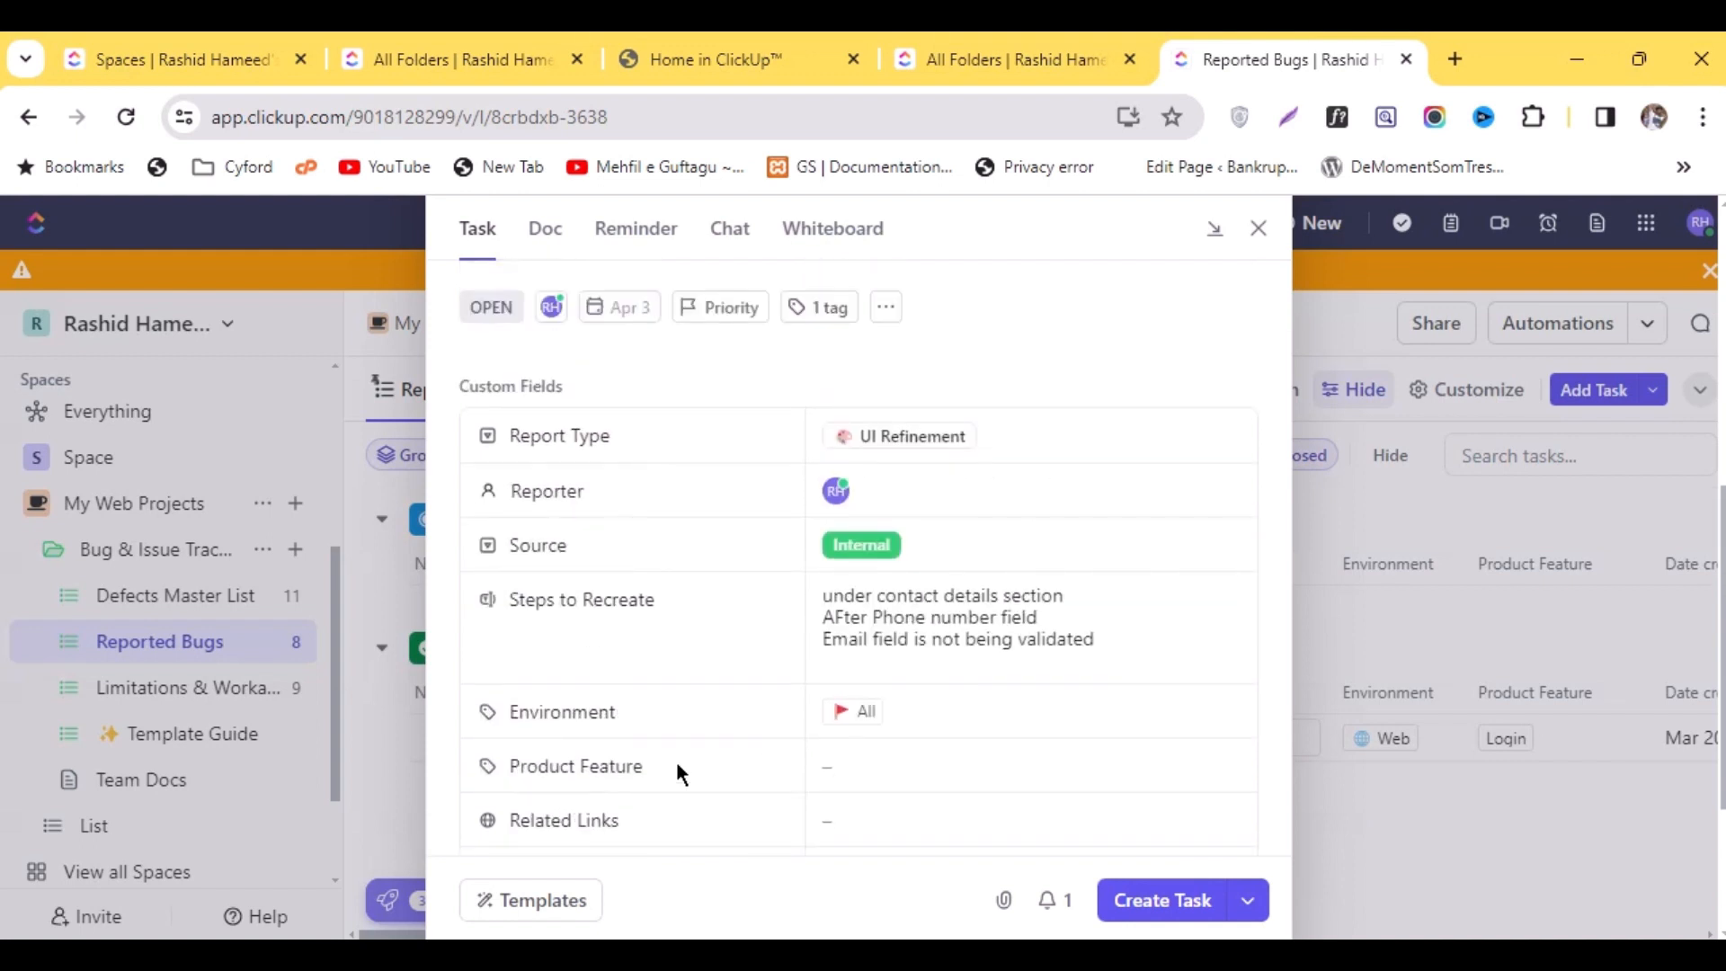
Create the new bug task with Urgent priority and copy its URL
click(714, 313)
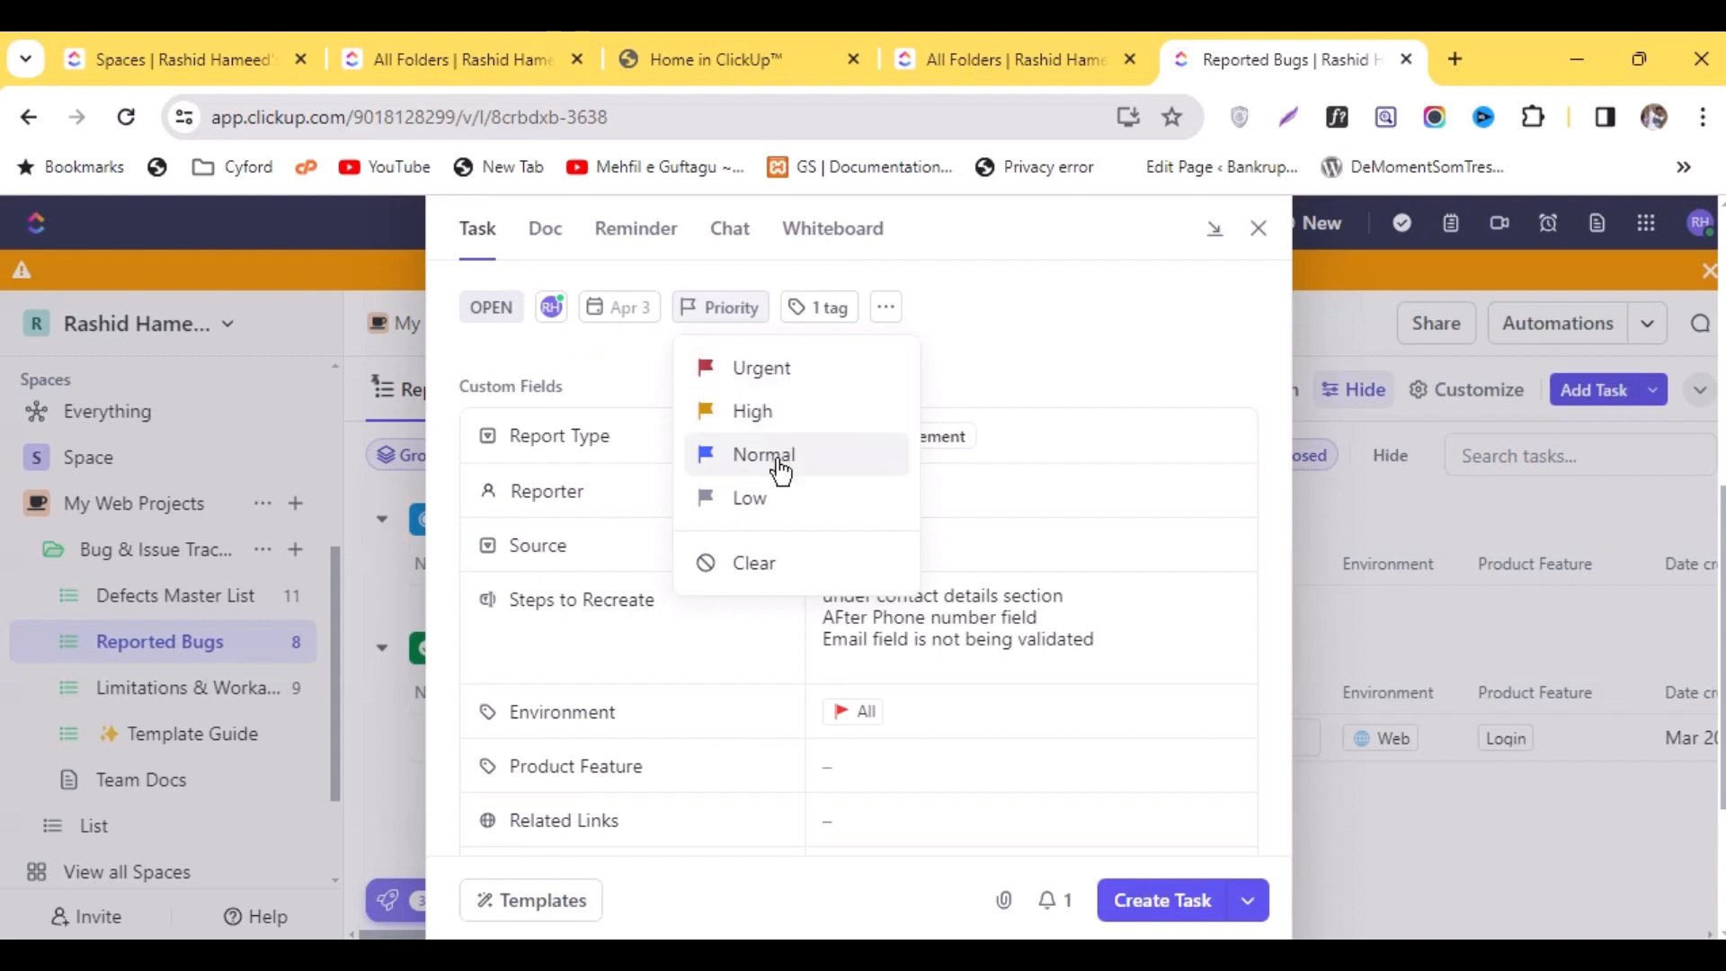
click(758, 385)
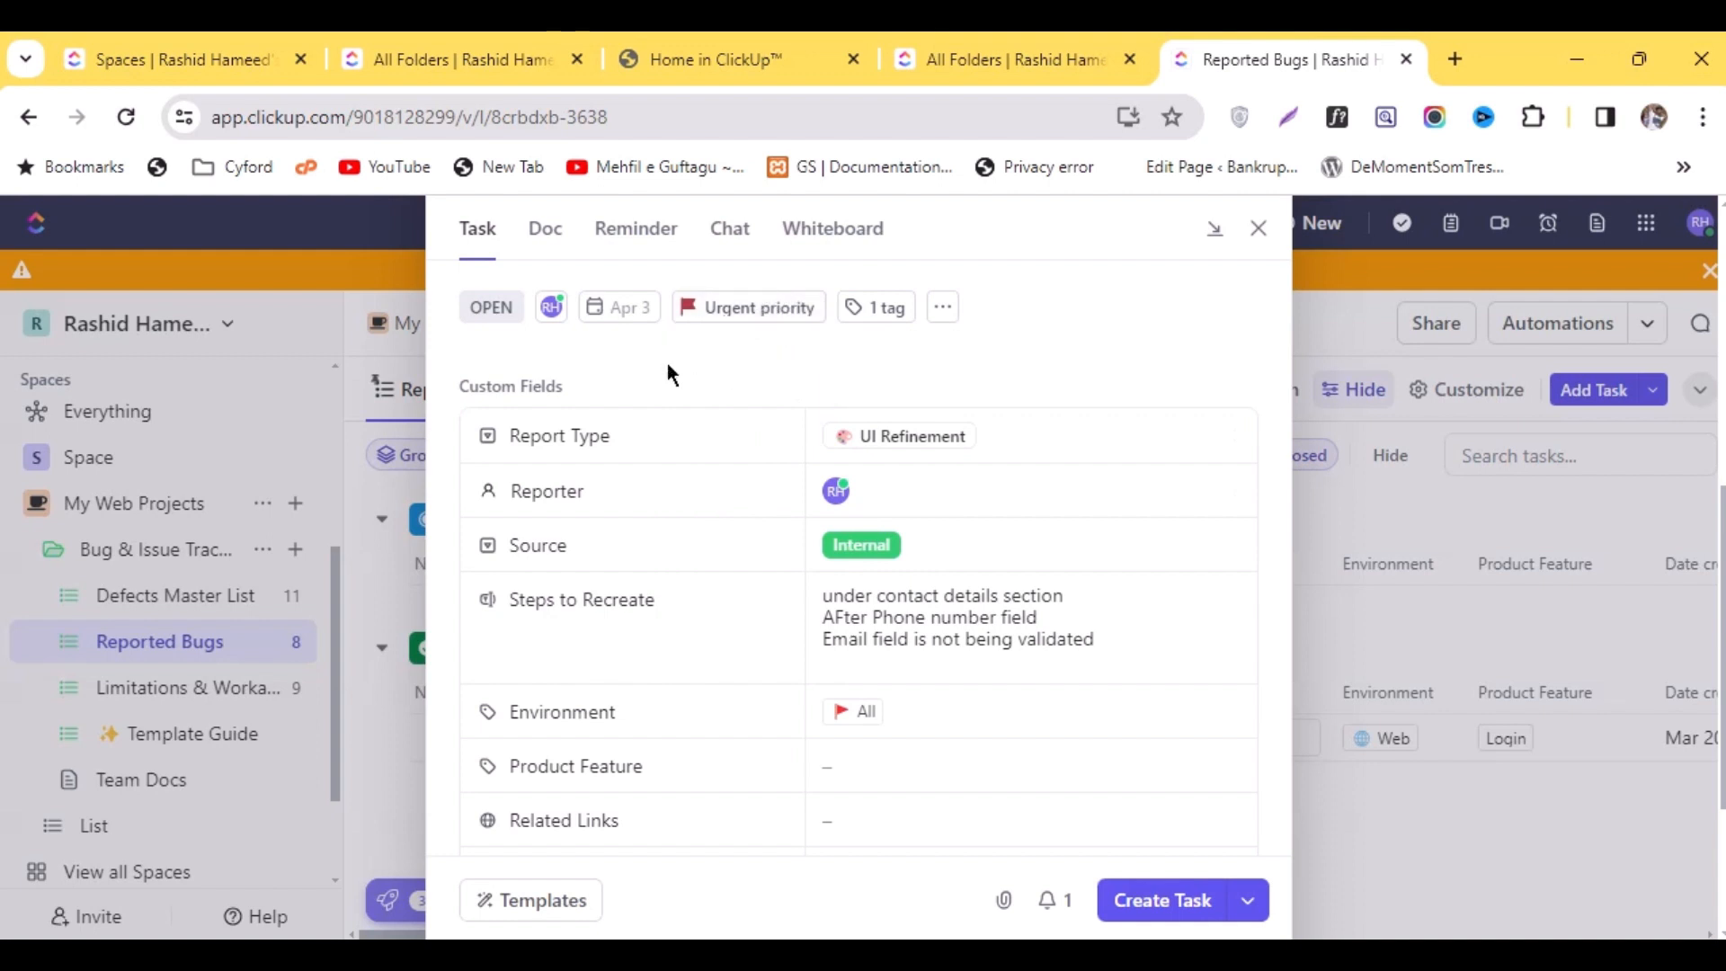
click(1160, 903)
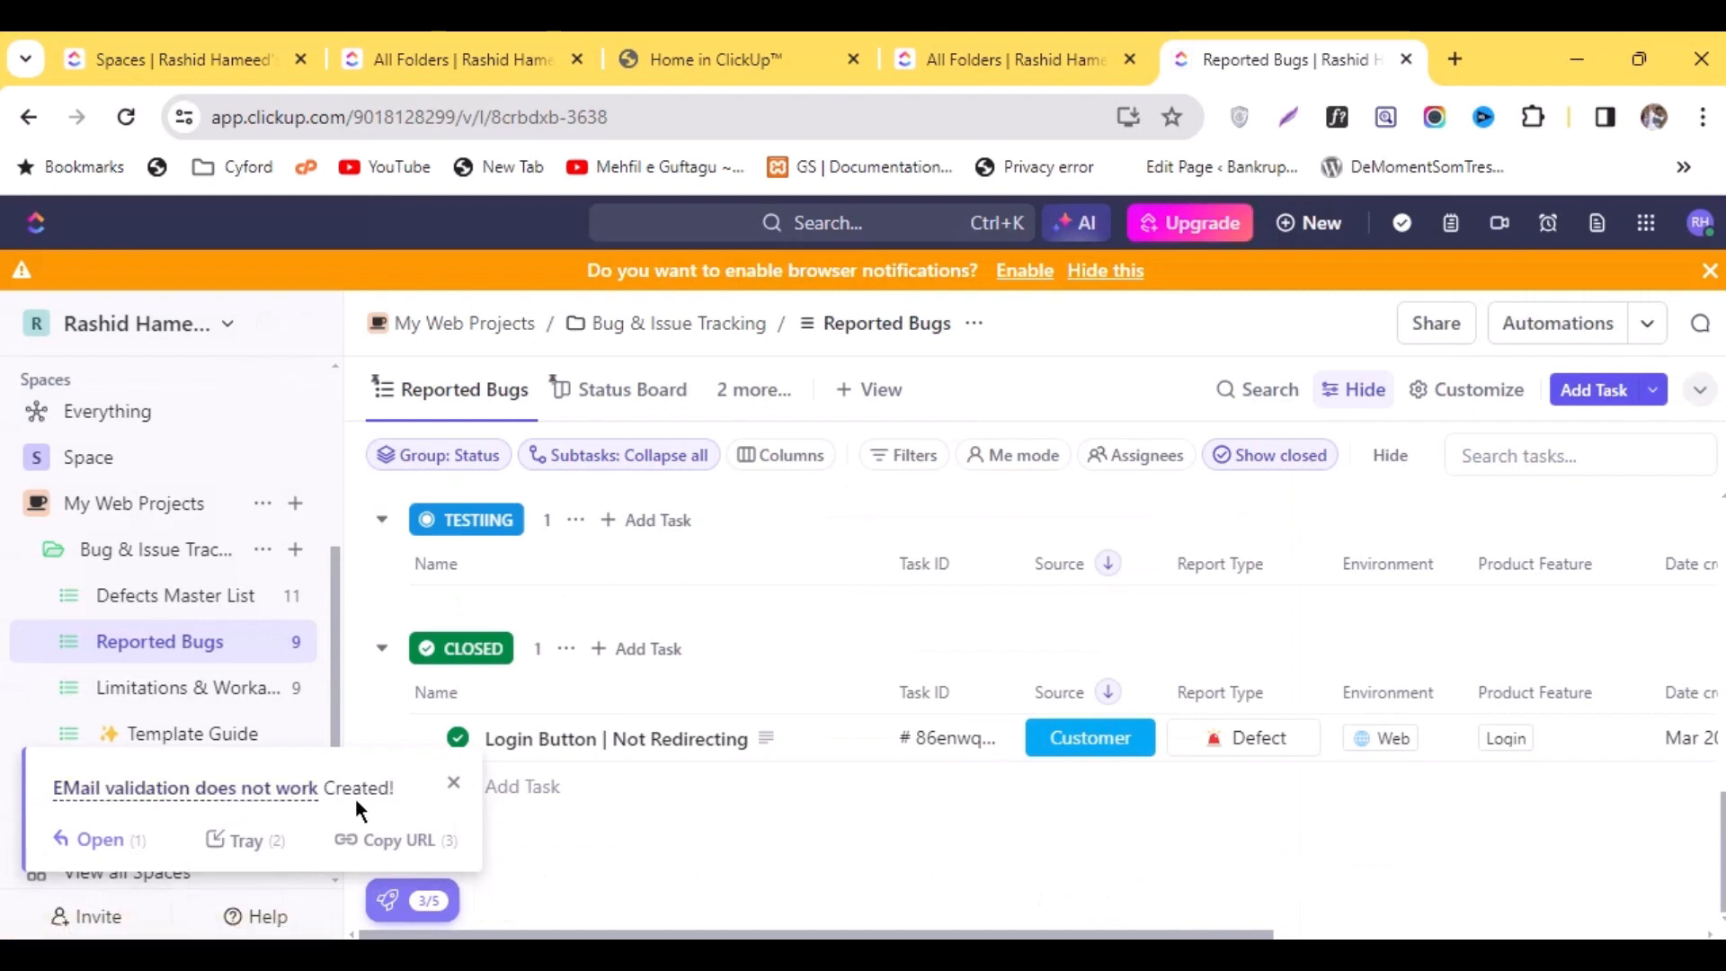
click(394, 841)
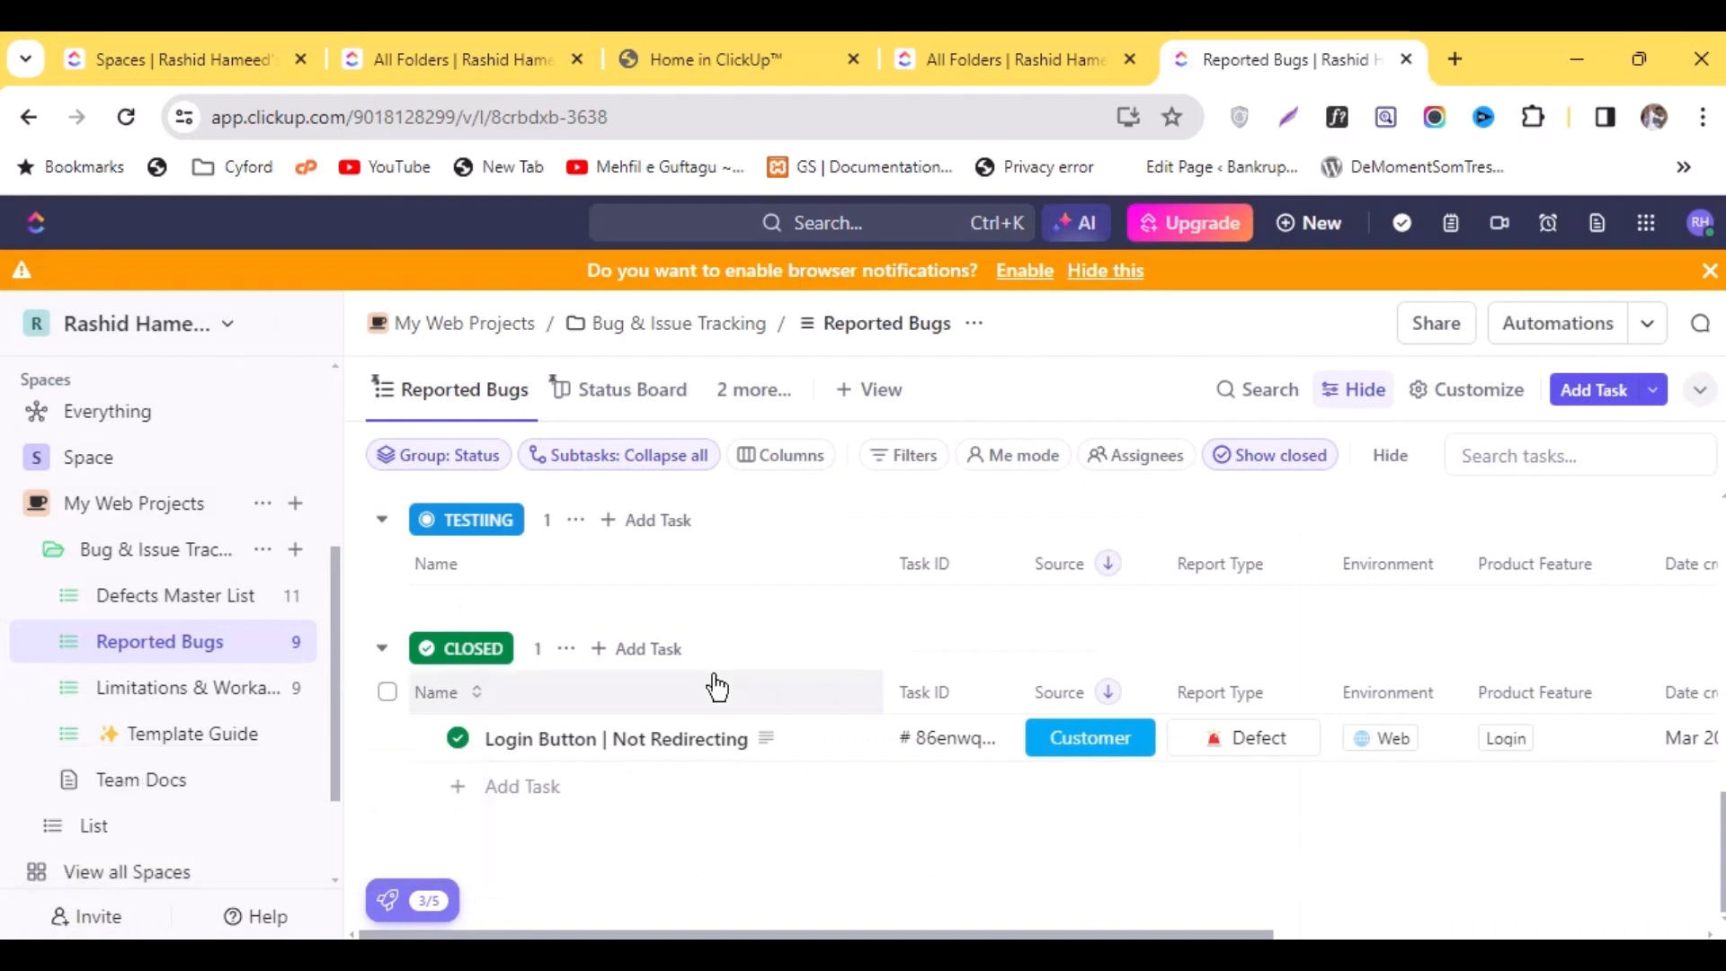
Find the "EMail validation does not work" task in the Open group of the Reported Bugs list and open it
scroll(702, 673, up, 5)
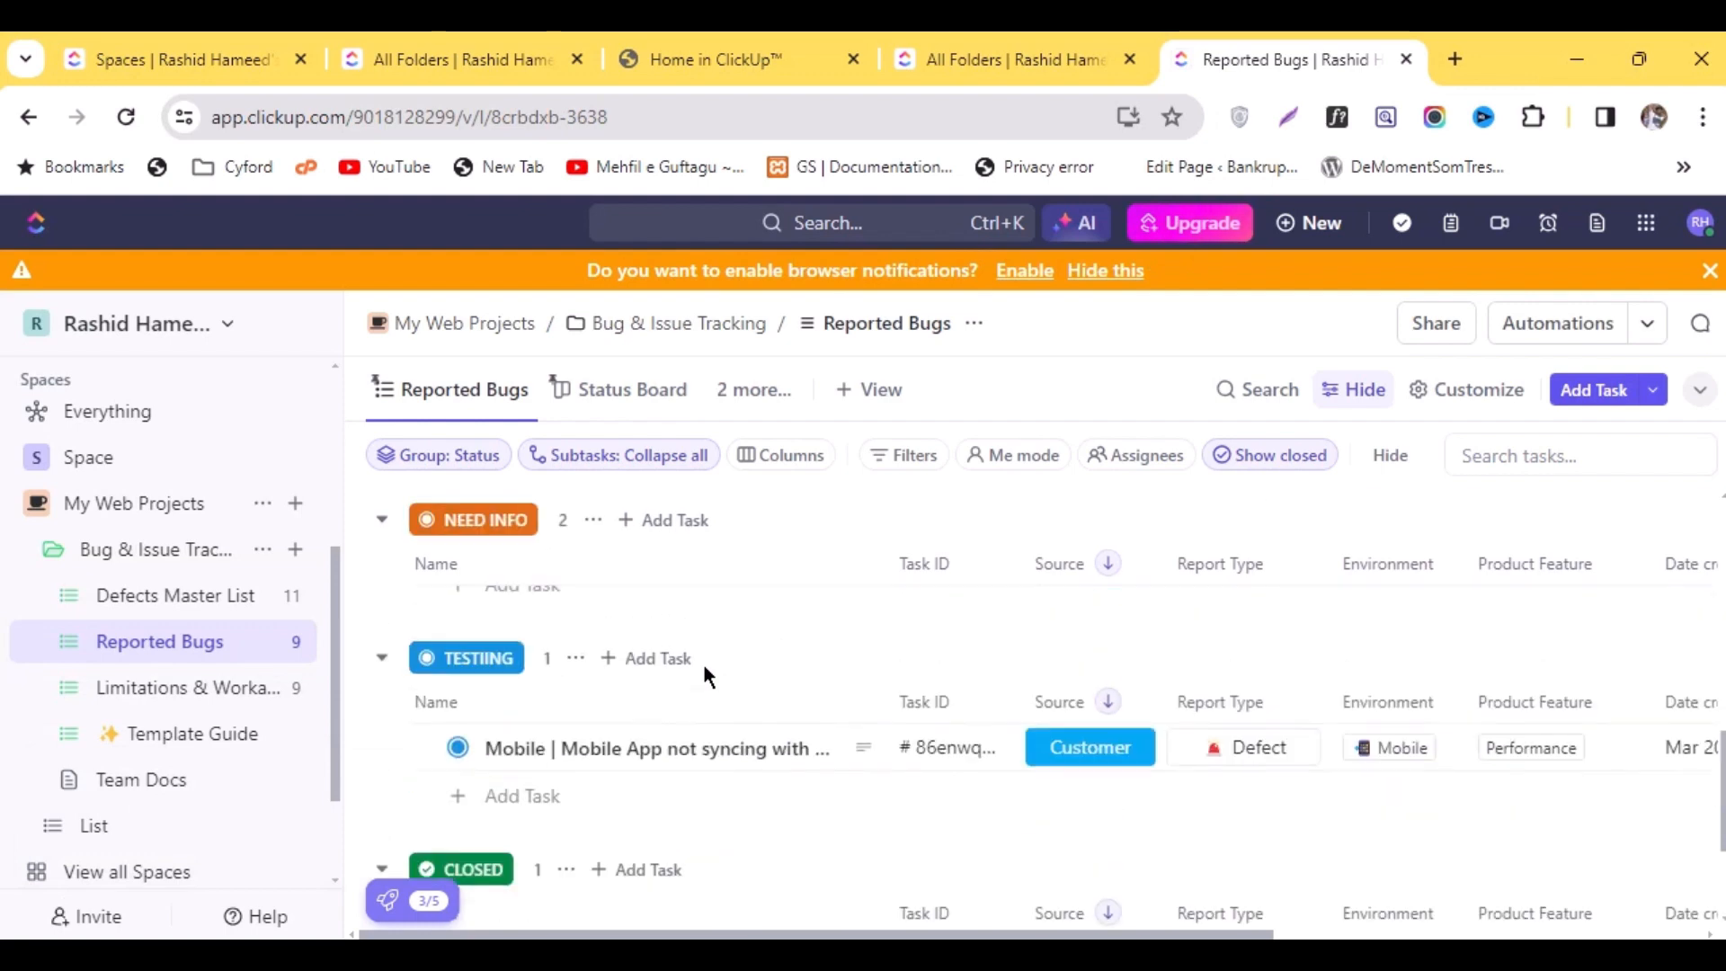
scroll(703, 664, down, 5)
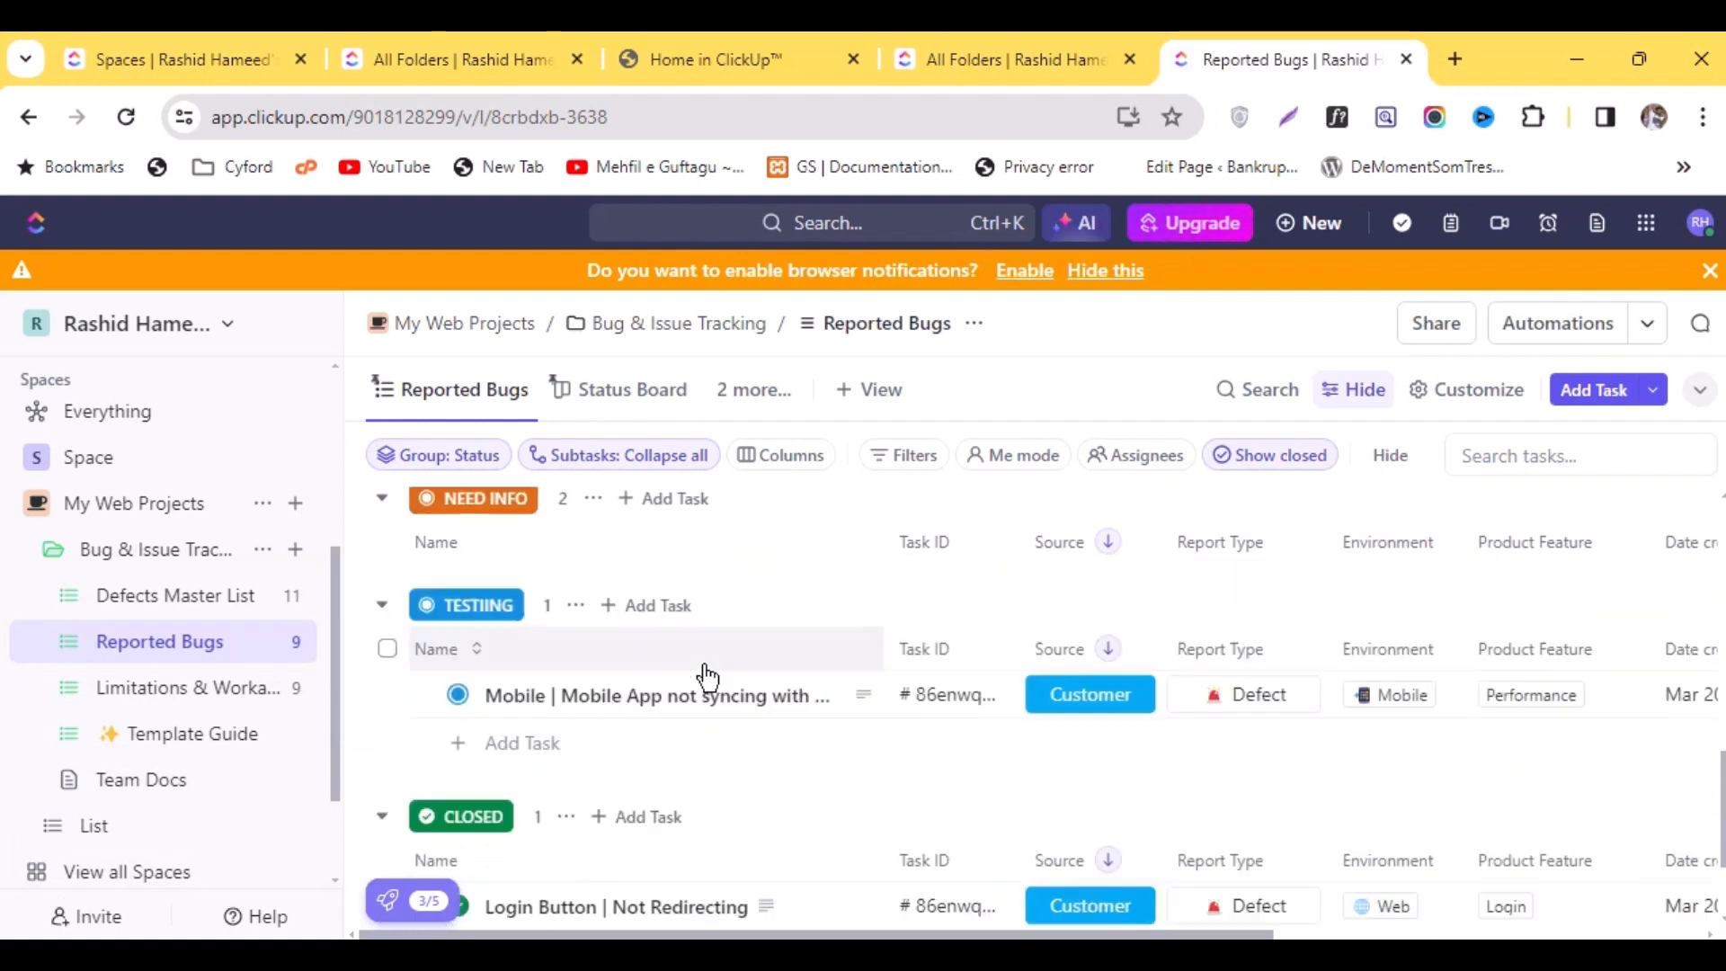
scroll(638, 717, up, 5)
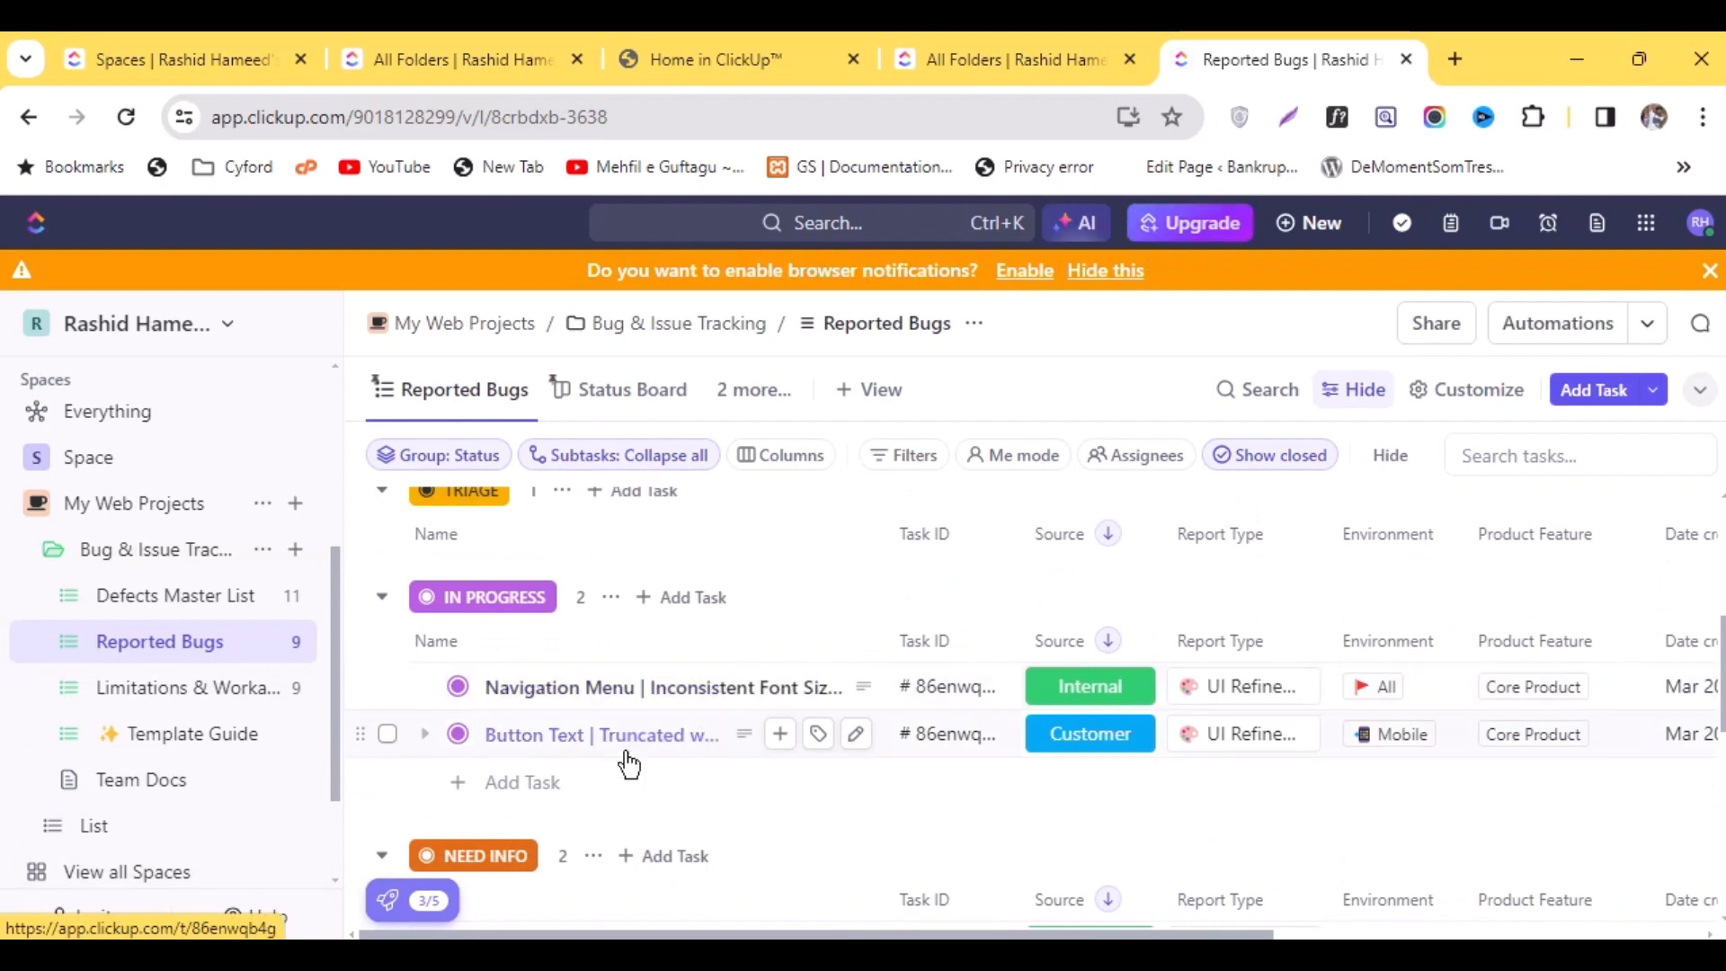
scroll(624, 790, up, 3)
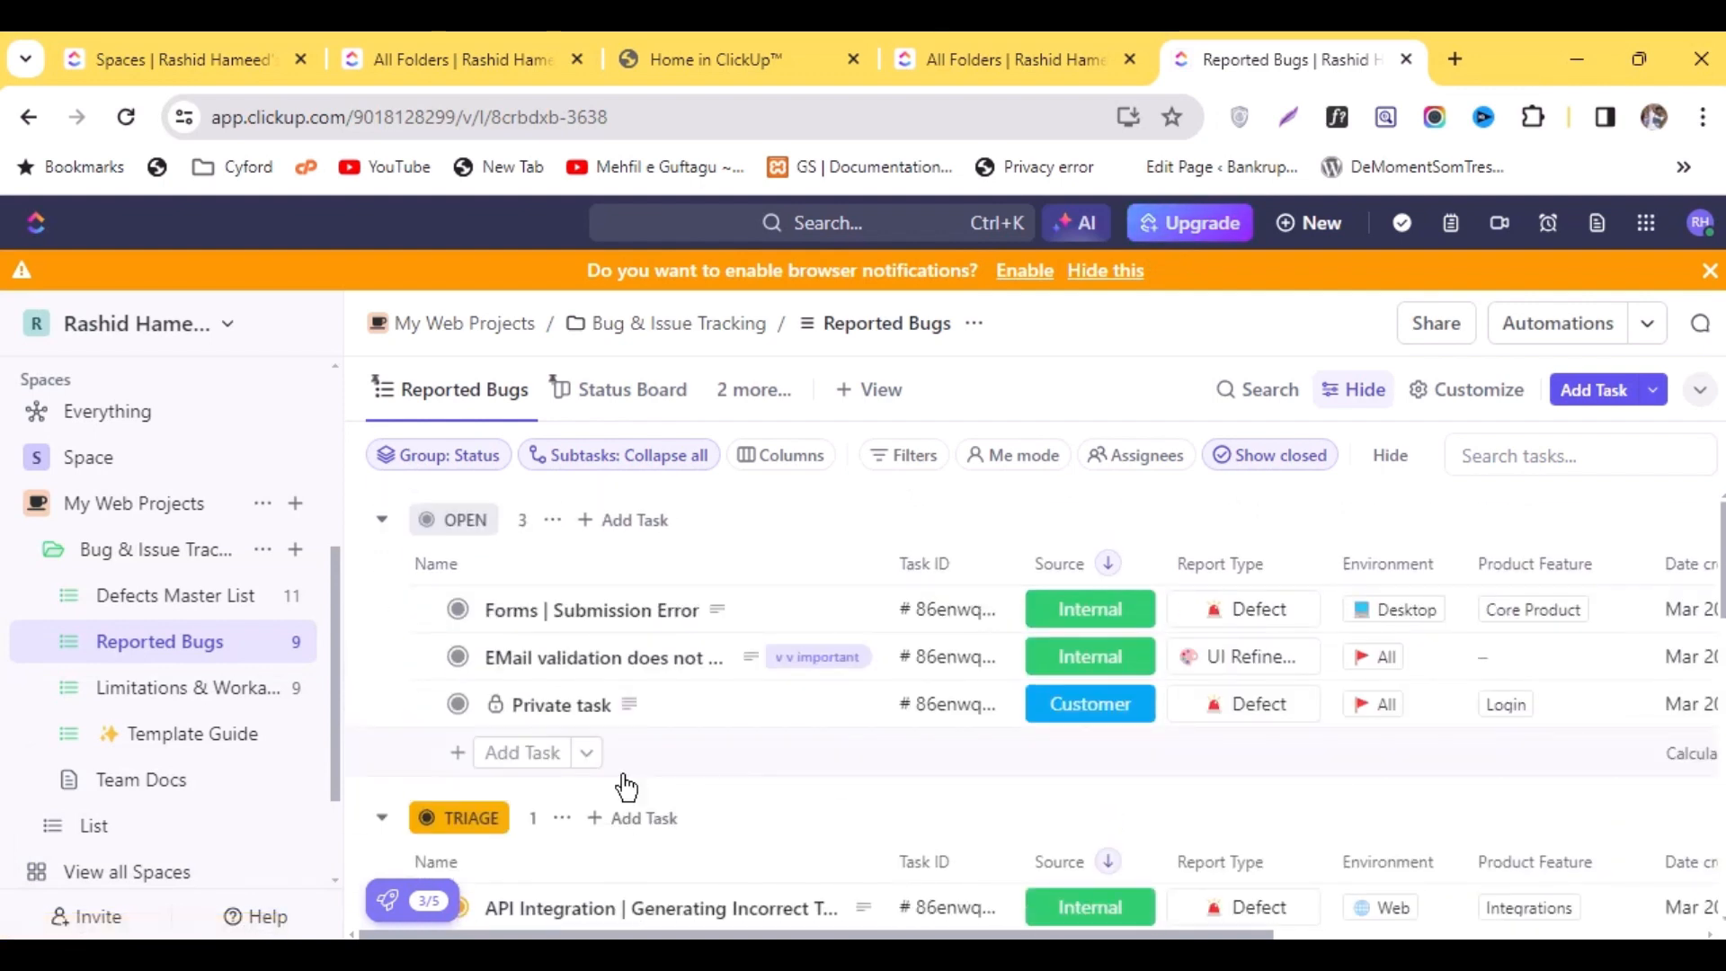
scroll(735, 713, down, 2)
scroll(735, 713, up, 2)
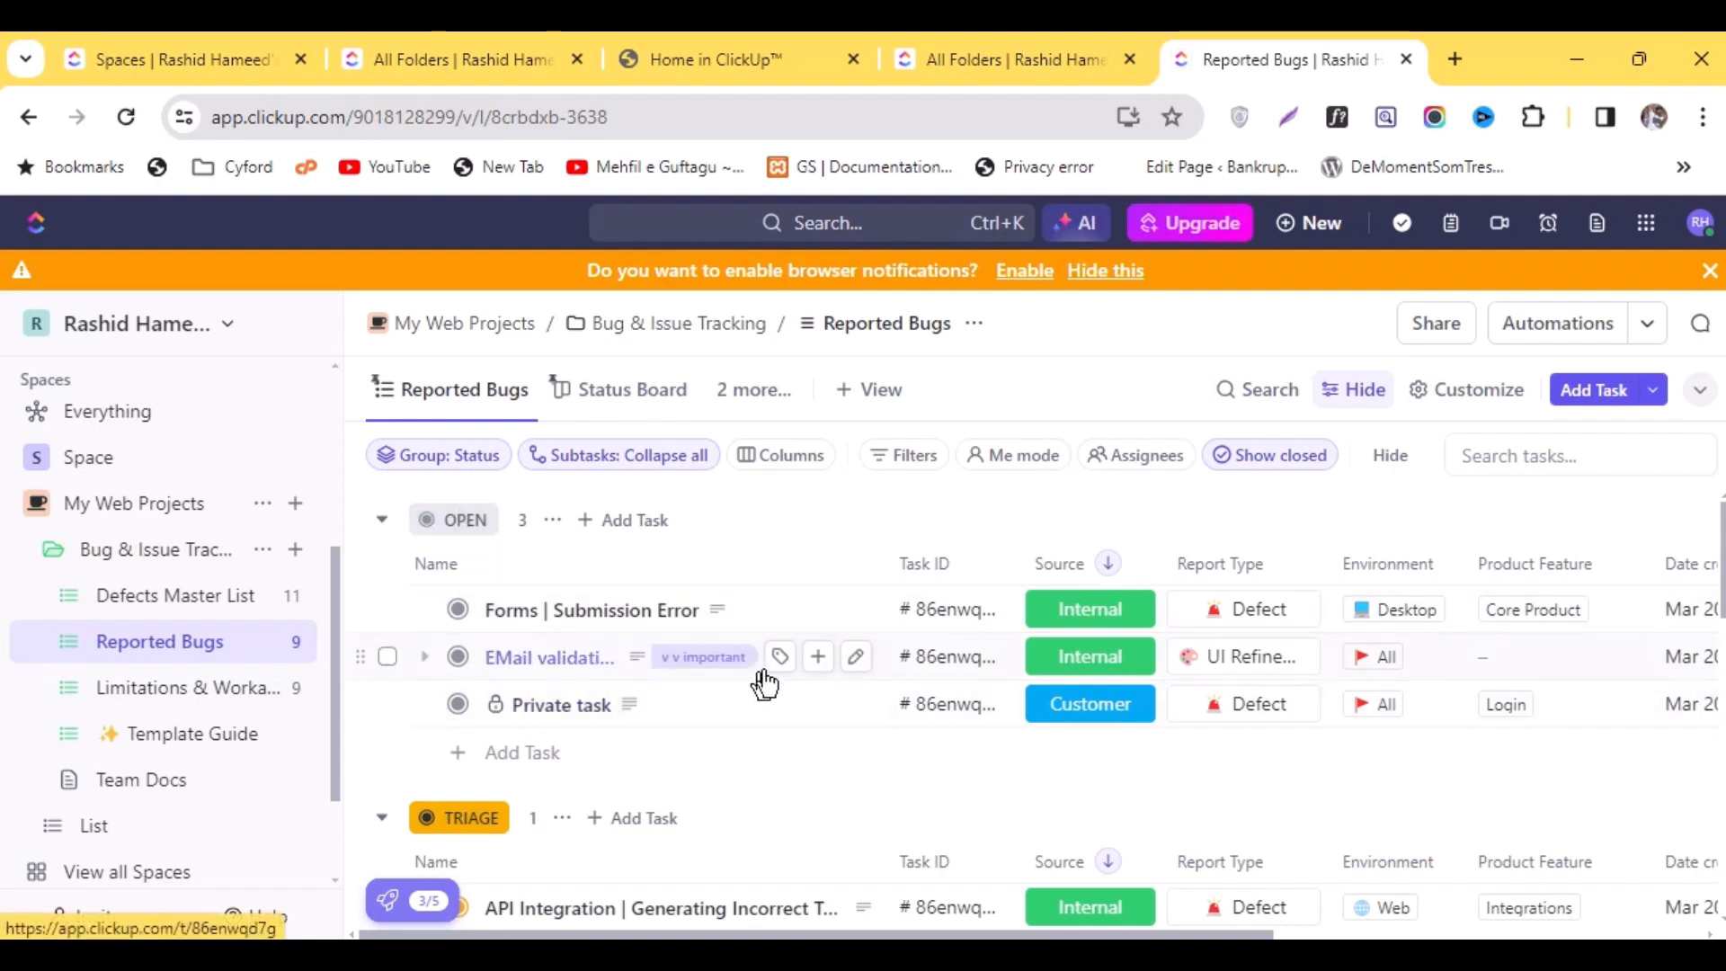
click(521, 668)
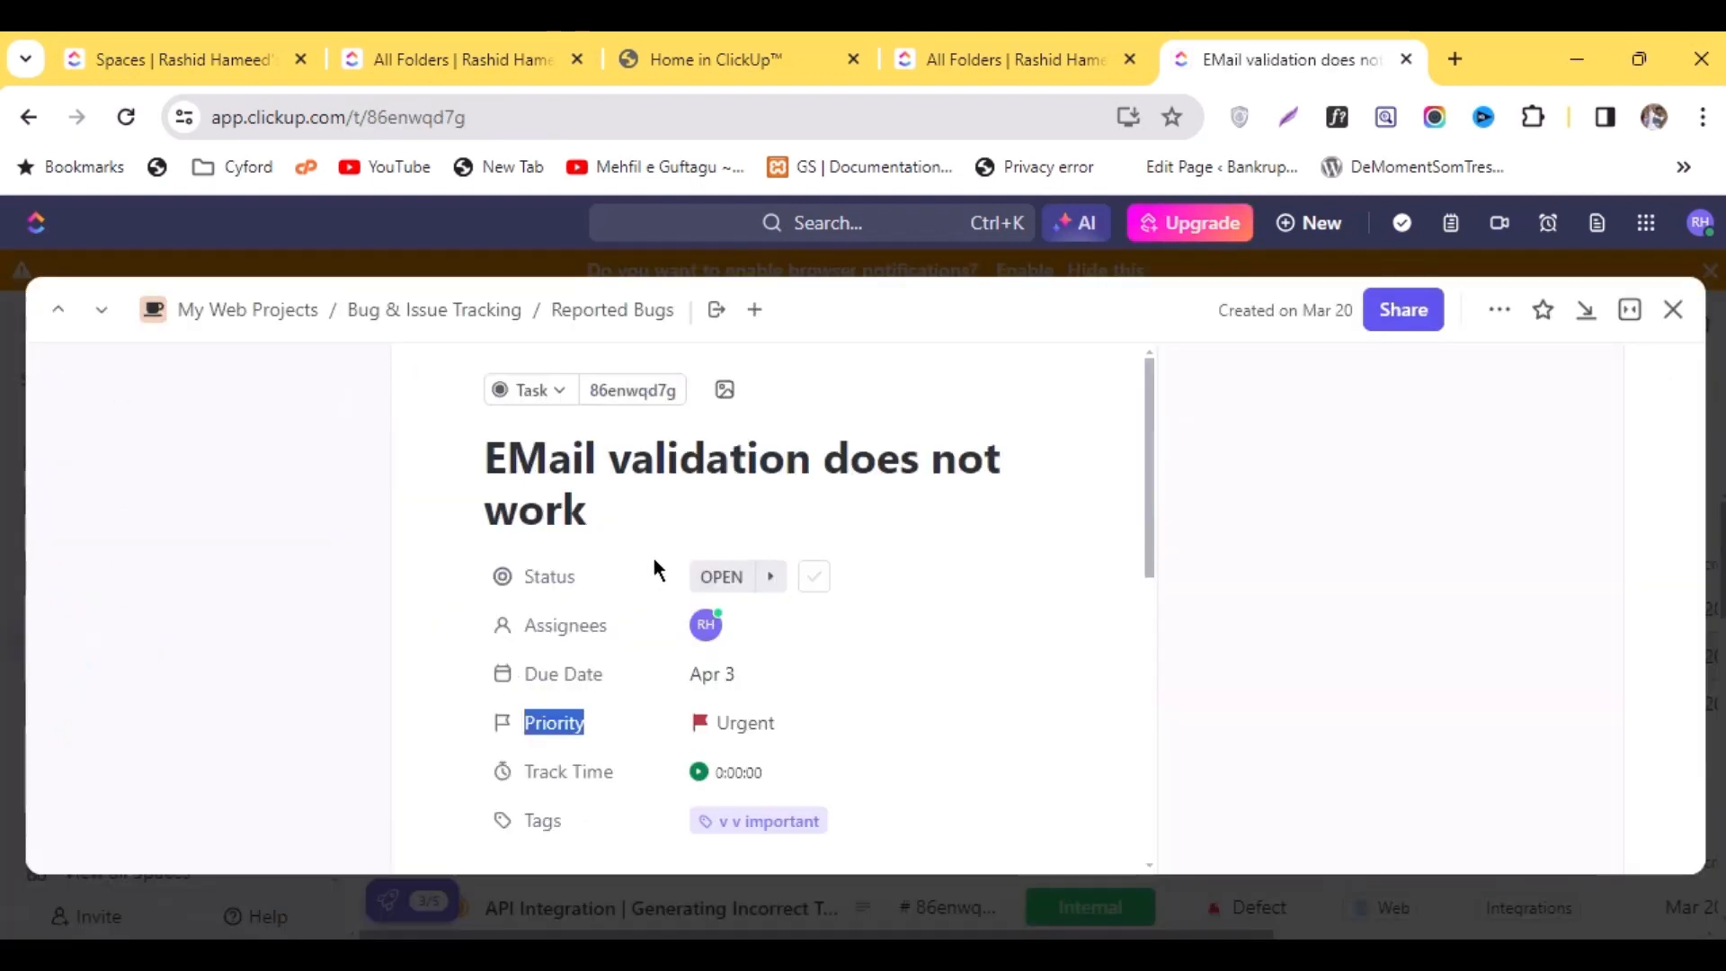
Change the email validation task's status to In Progress and close the task window
click(745, 722)
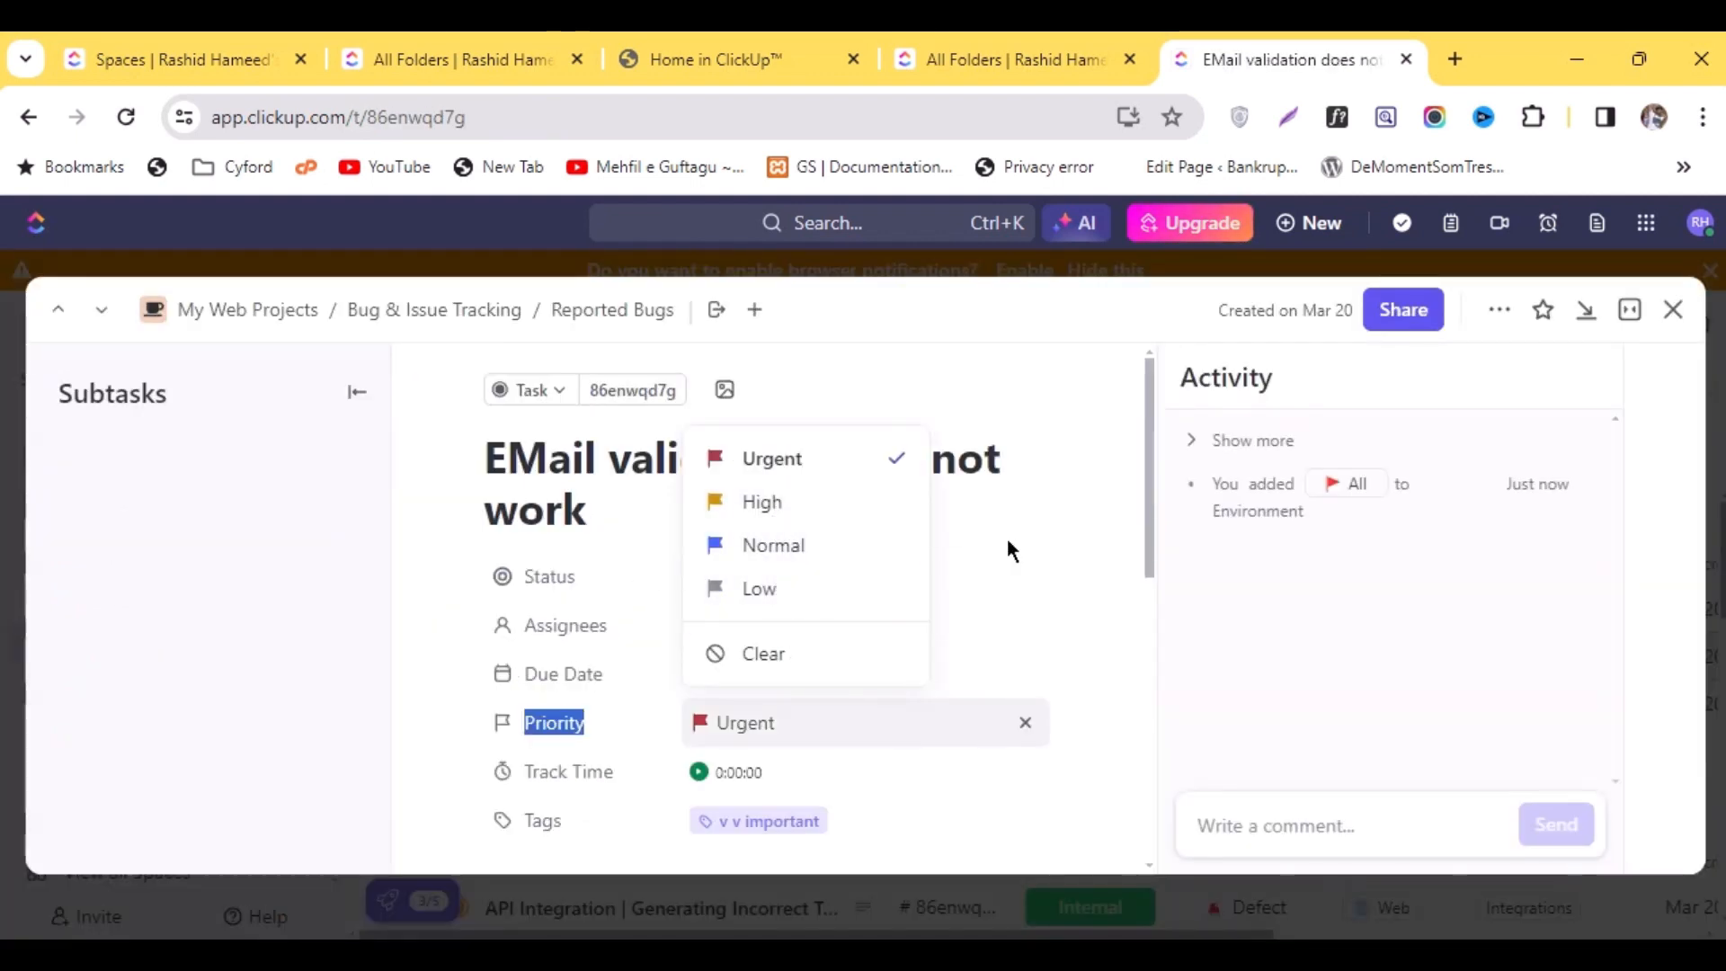
click(639, 547)
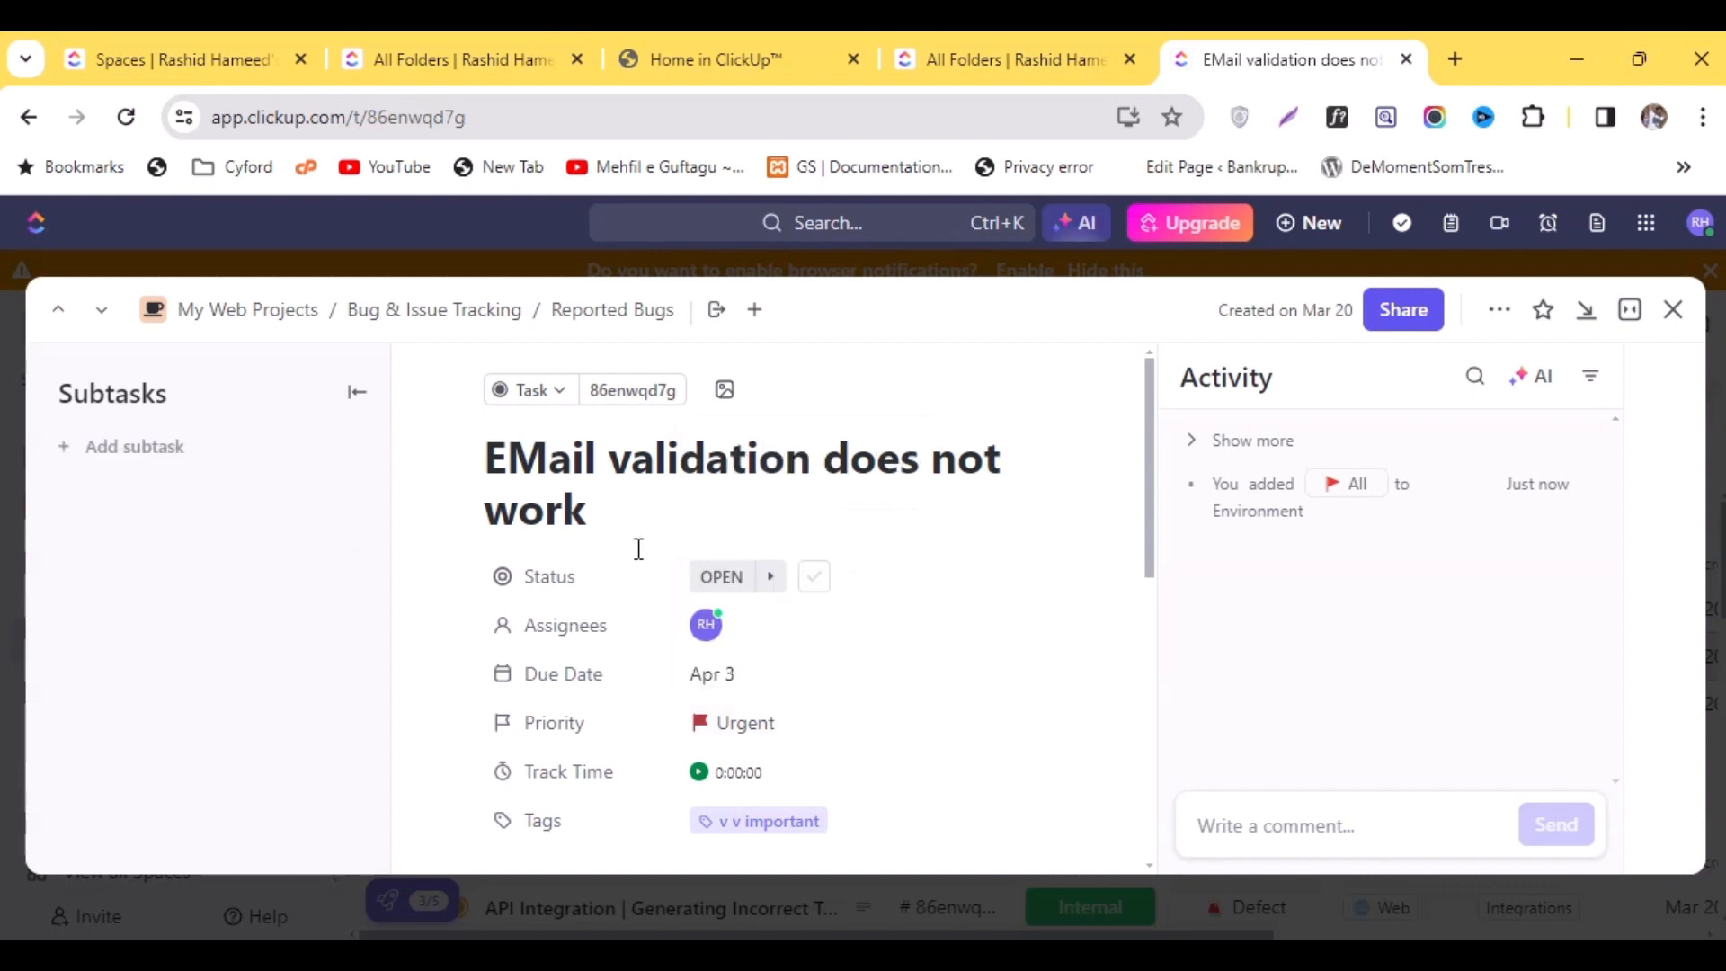
click(721, 576)
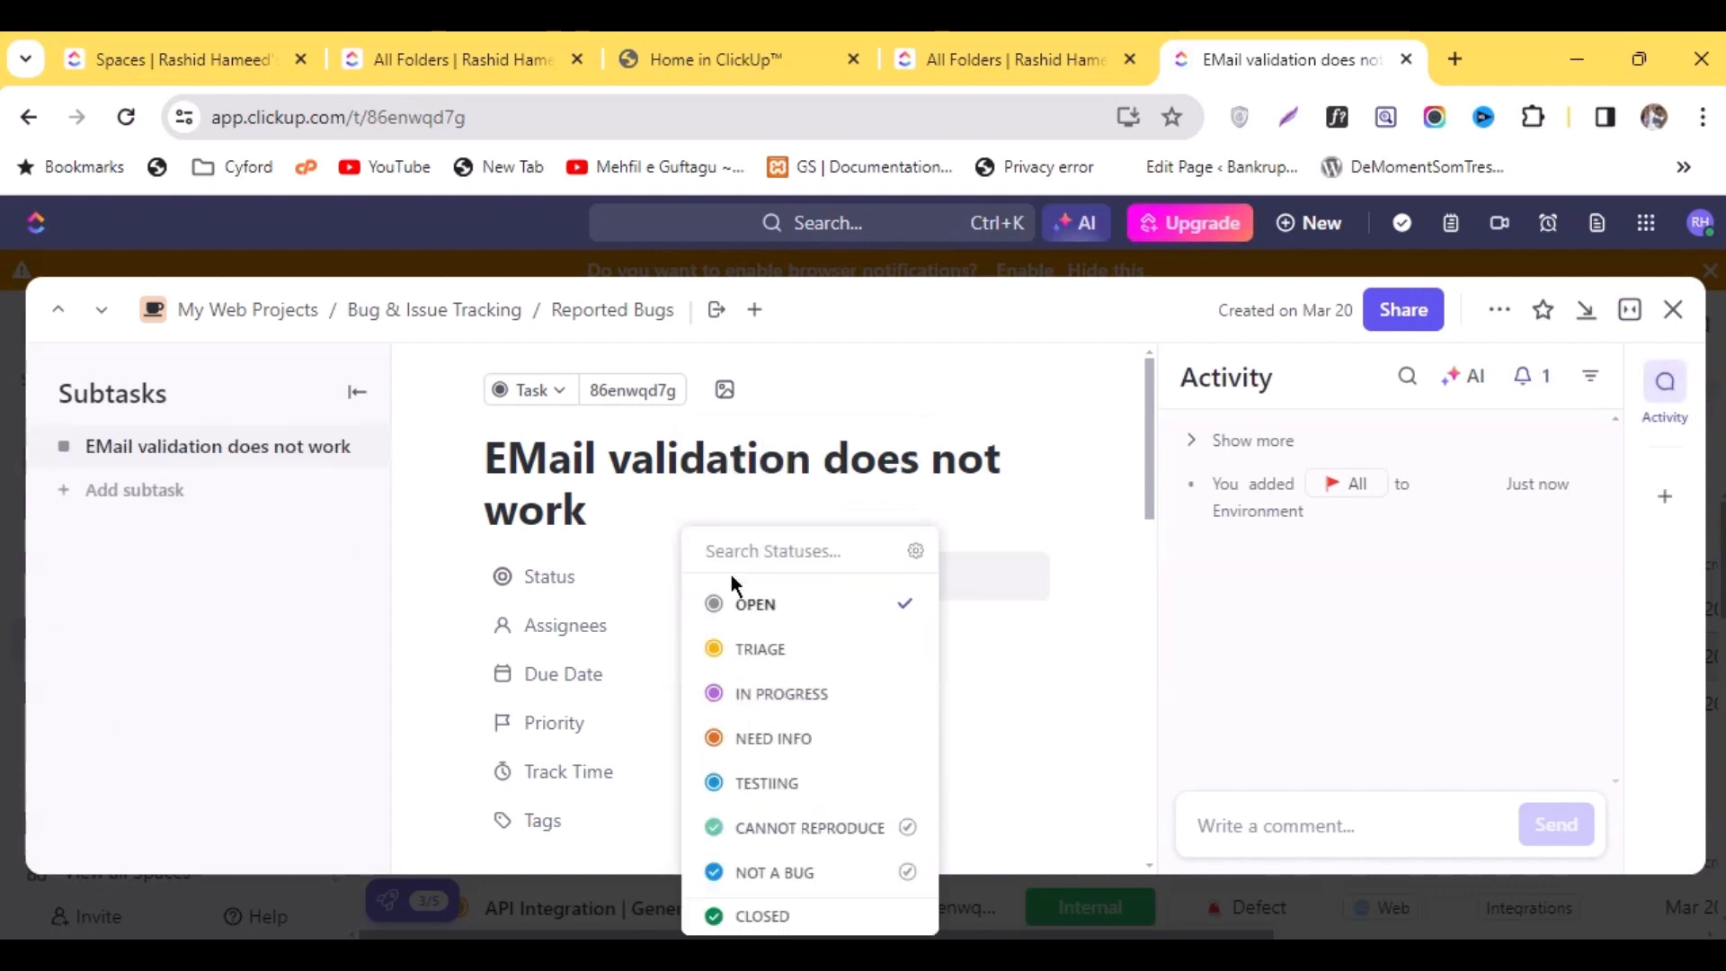
click(775, 703)
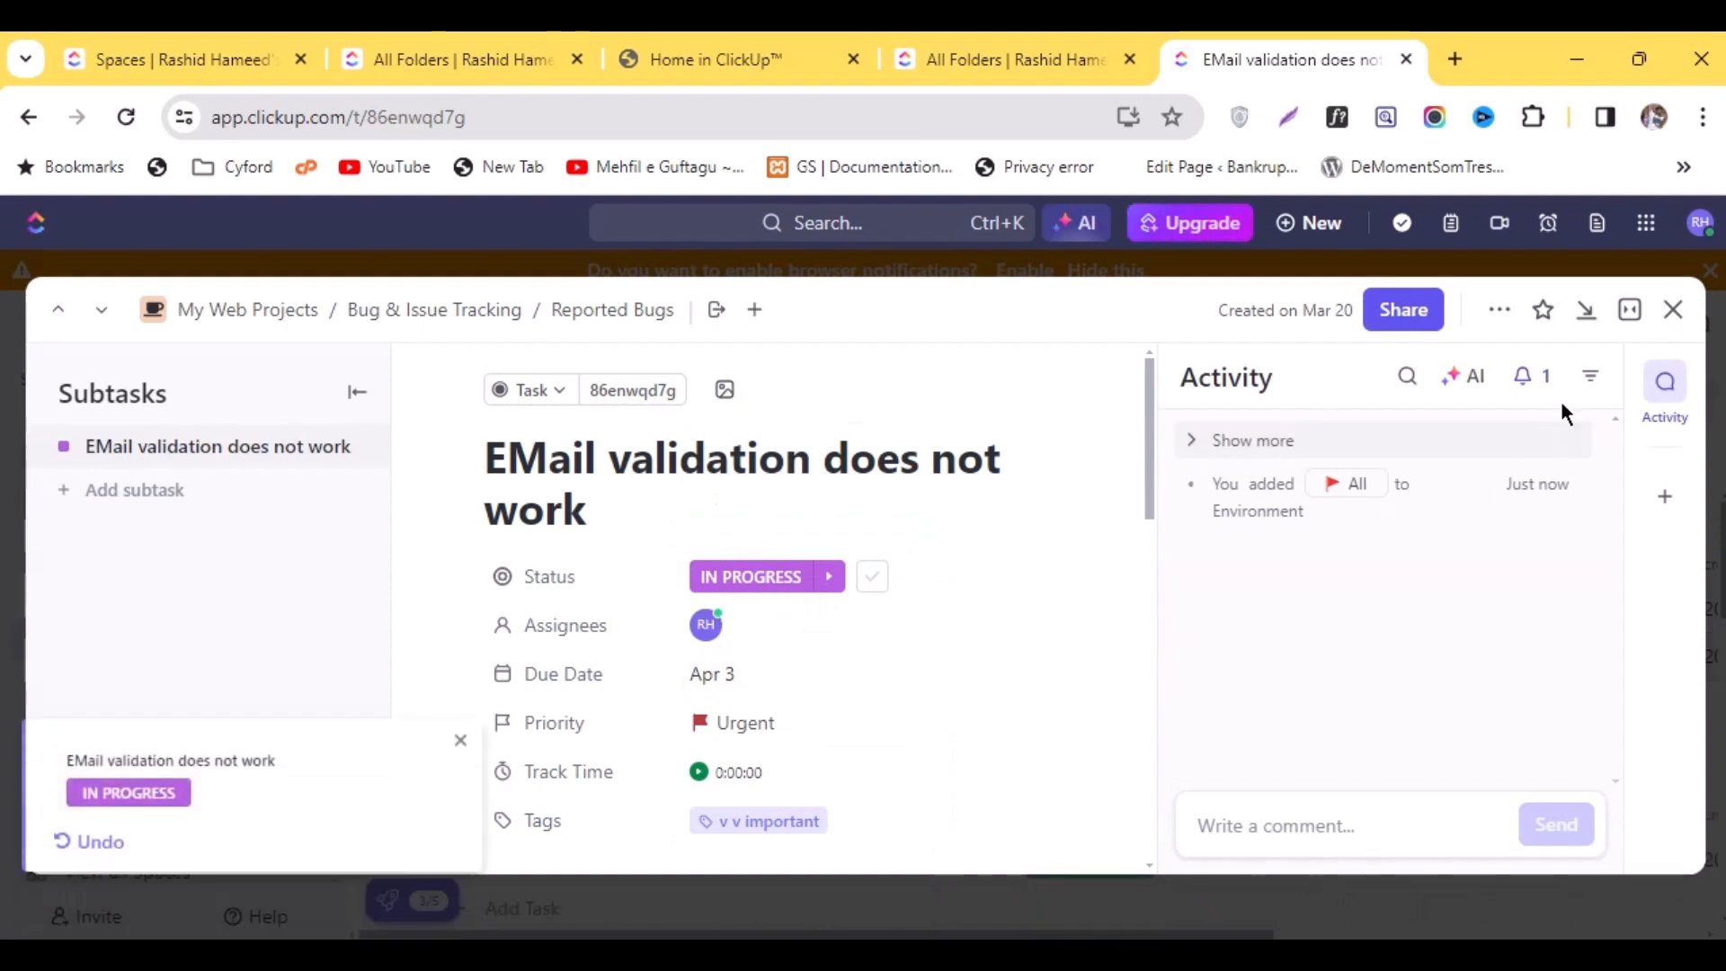
click(1673, 321)
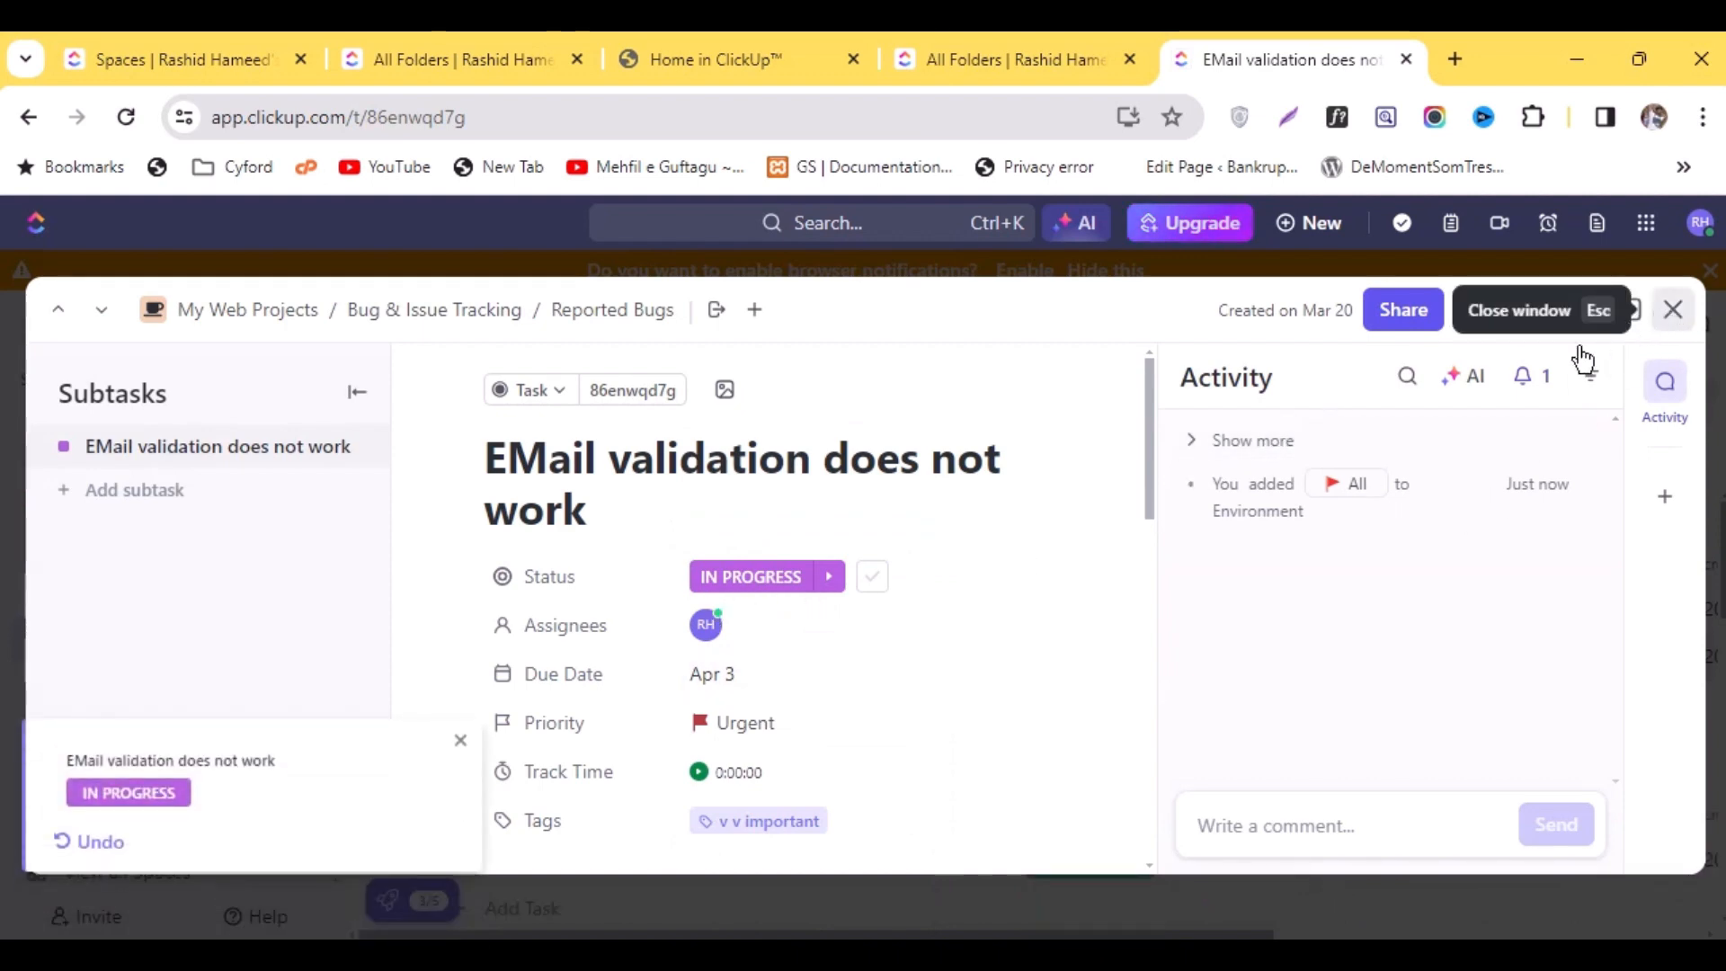
Look through the In Progress, Need Info, Testing and Closed groups of the Reported Bugs list
scroll(870, 647, down, 5)
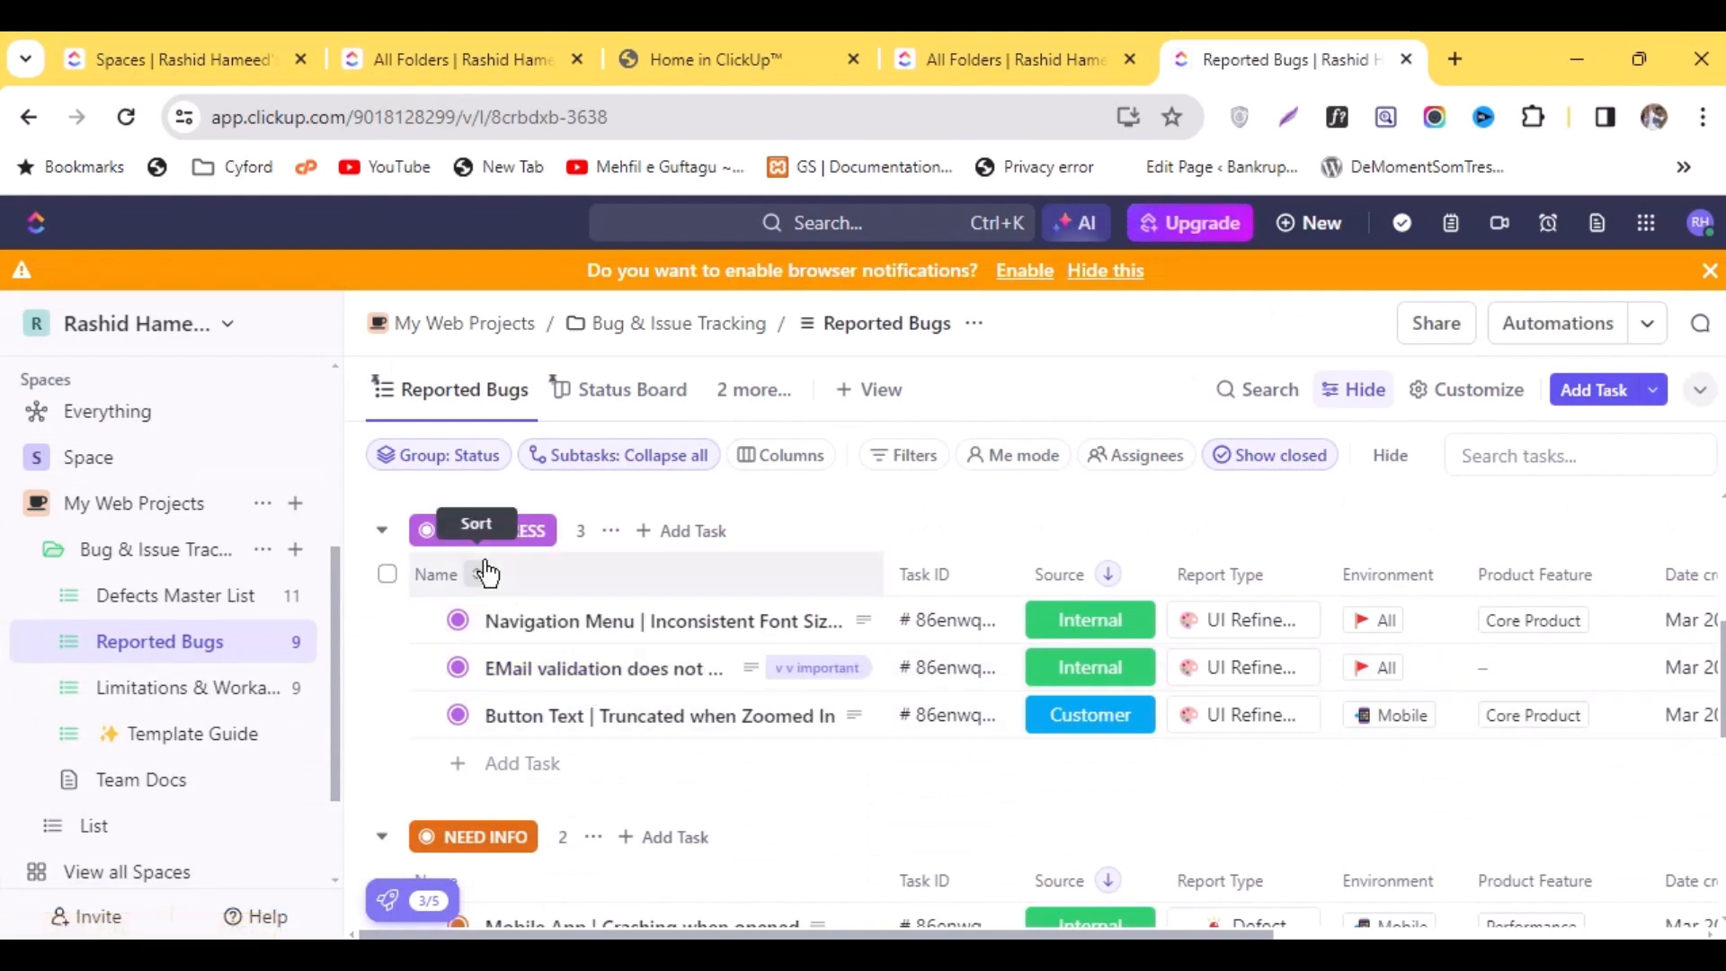
scroll(488, 572, down, 2)
scroll(654, 765, down, 1)
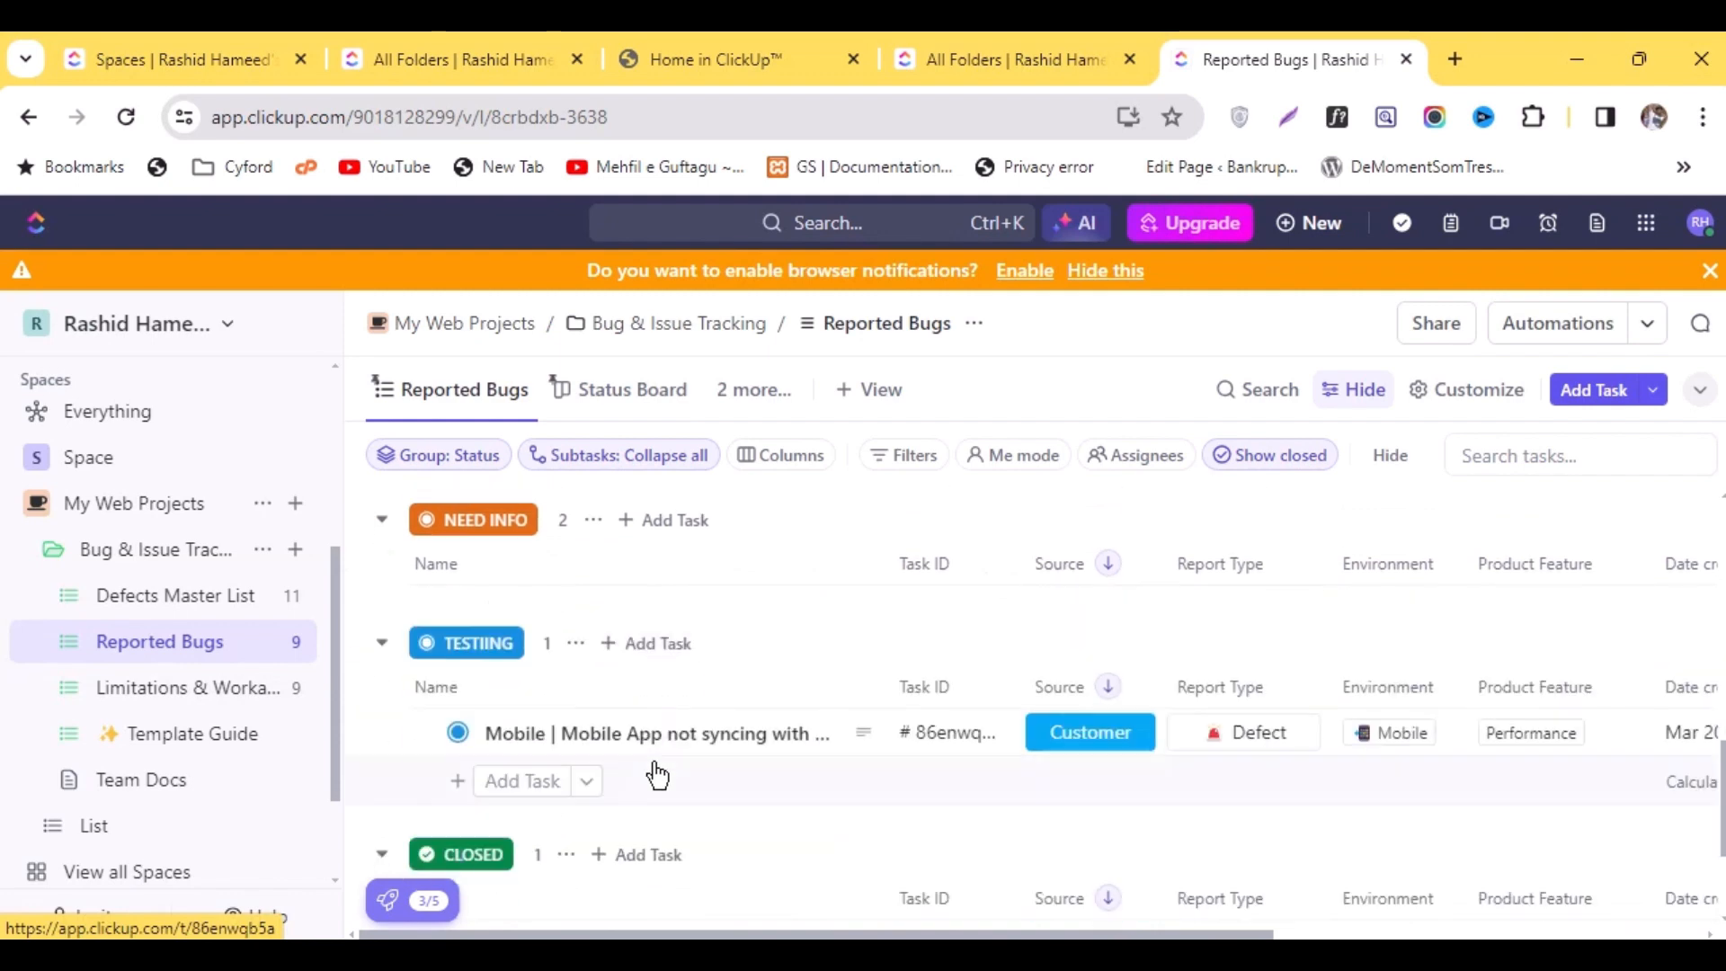
scroll(651, 762, up, 1)
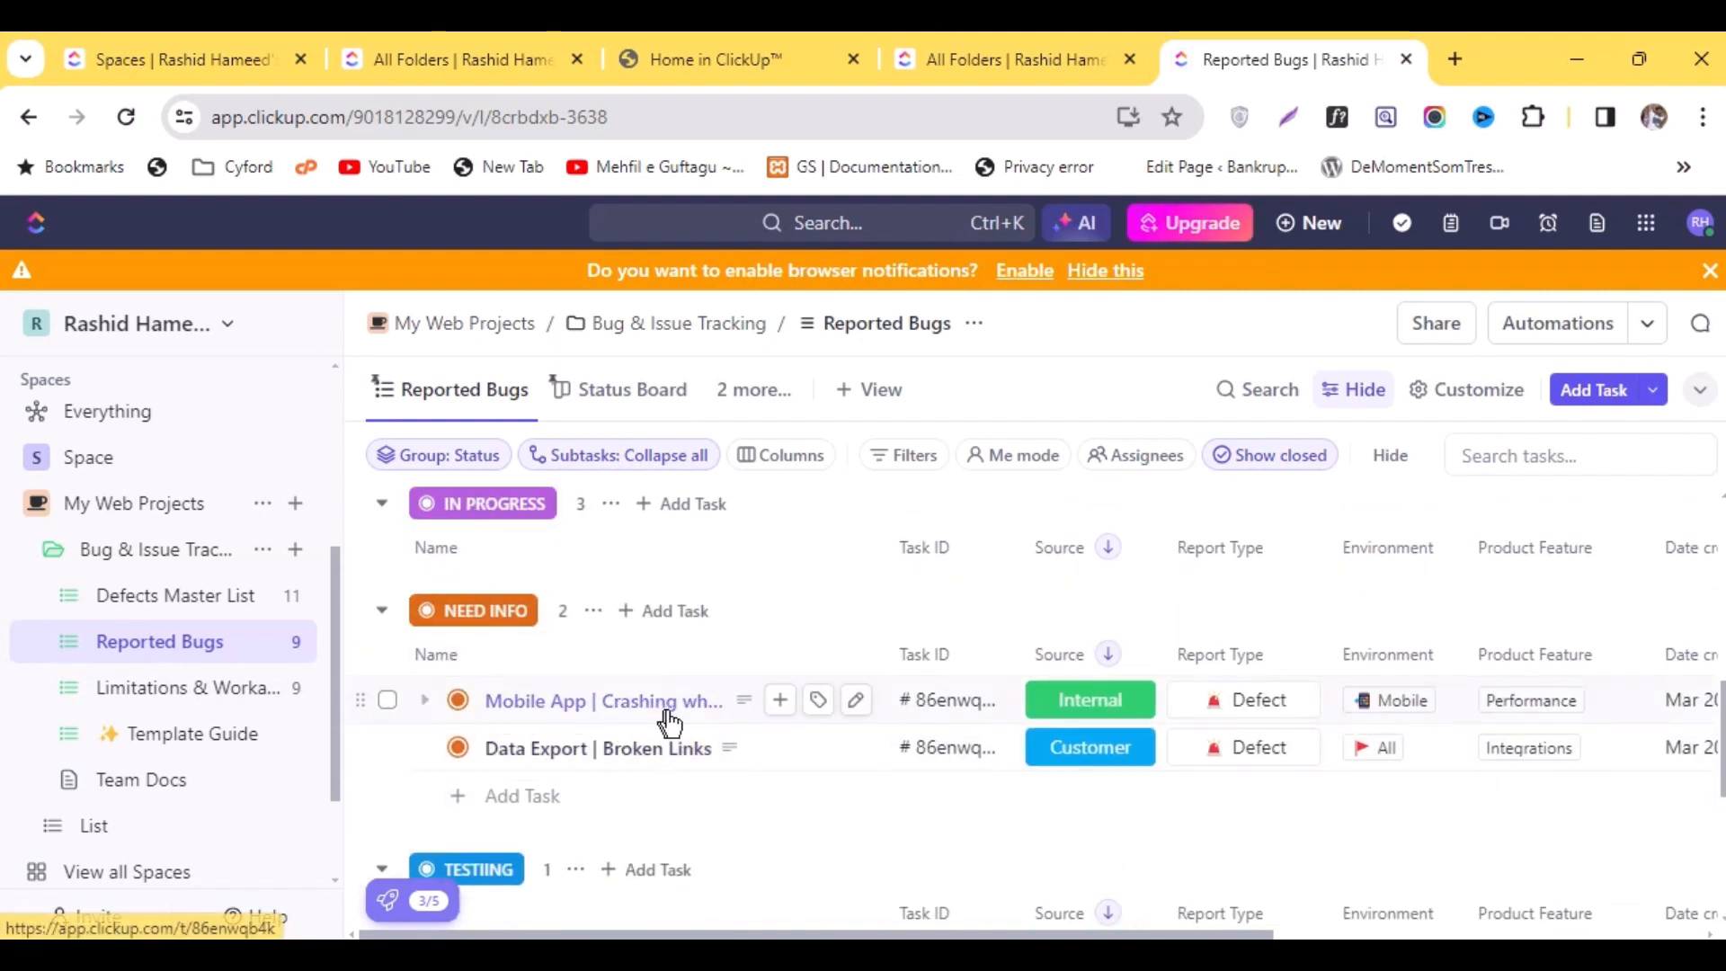
scroll(709, 681, down, 1)
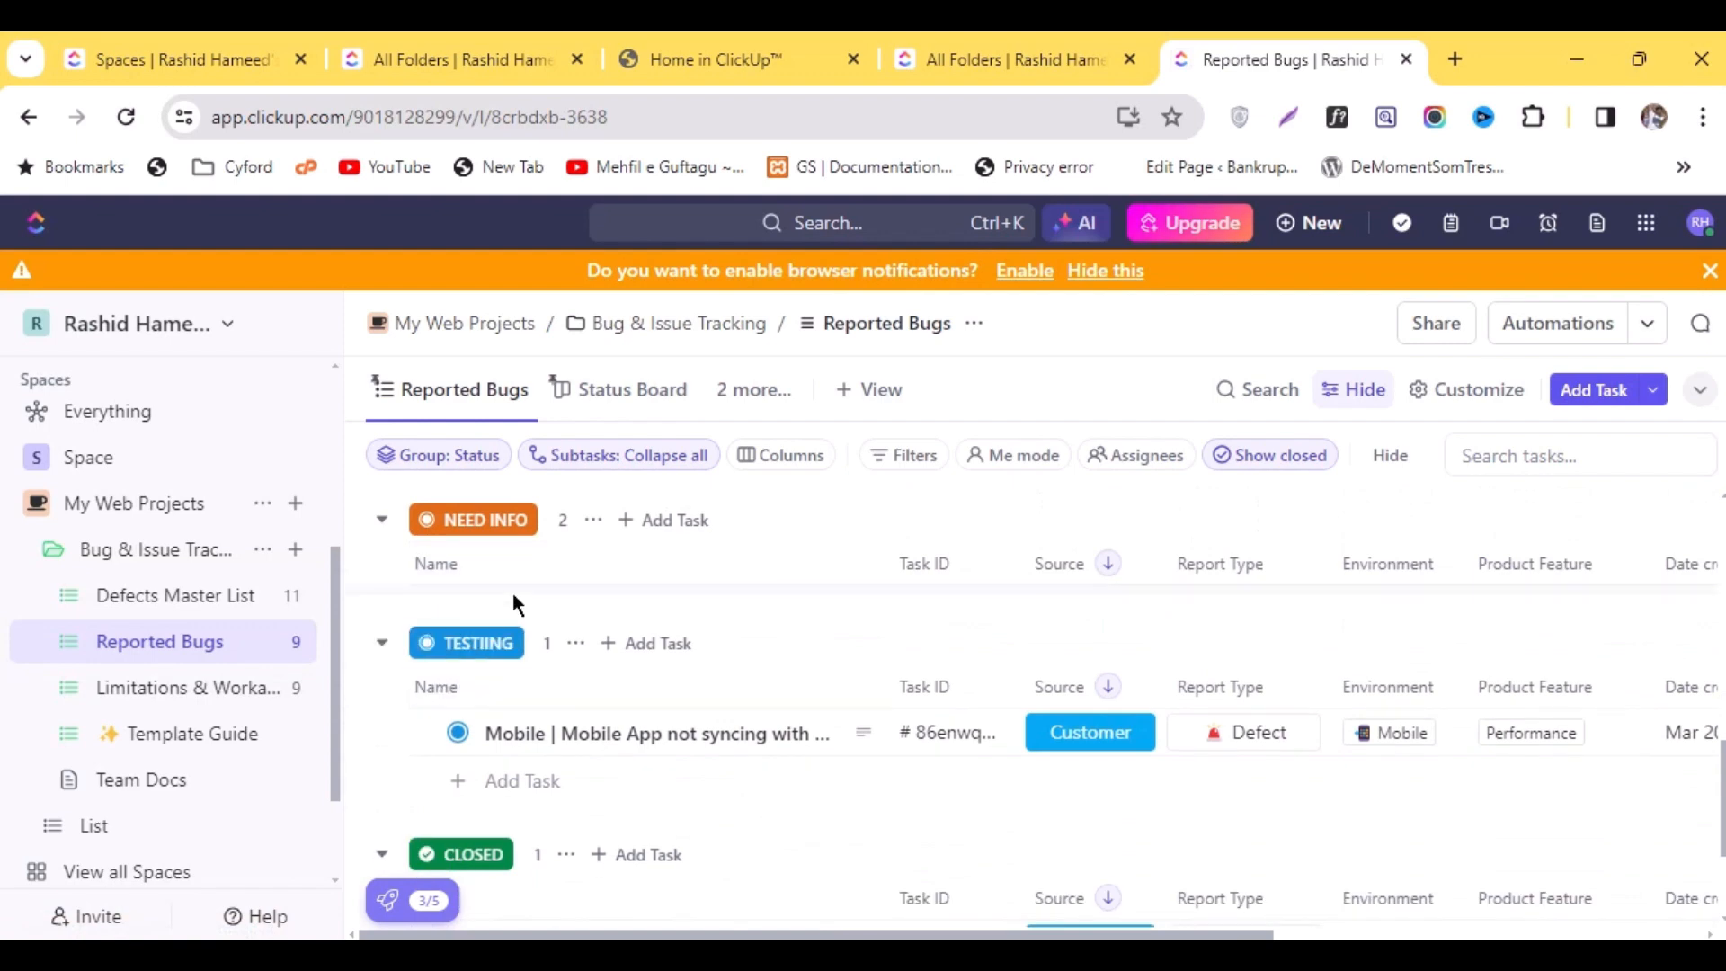
scroll(578, 593, down, 1)
scroll(605, 609, up, 1)
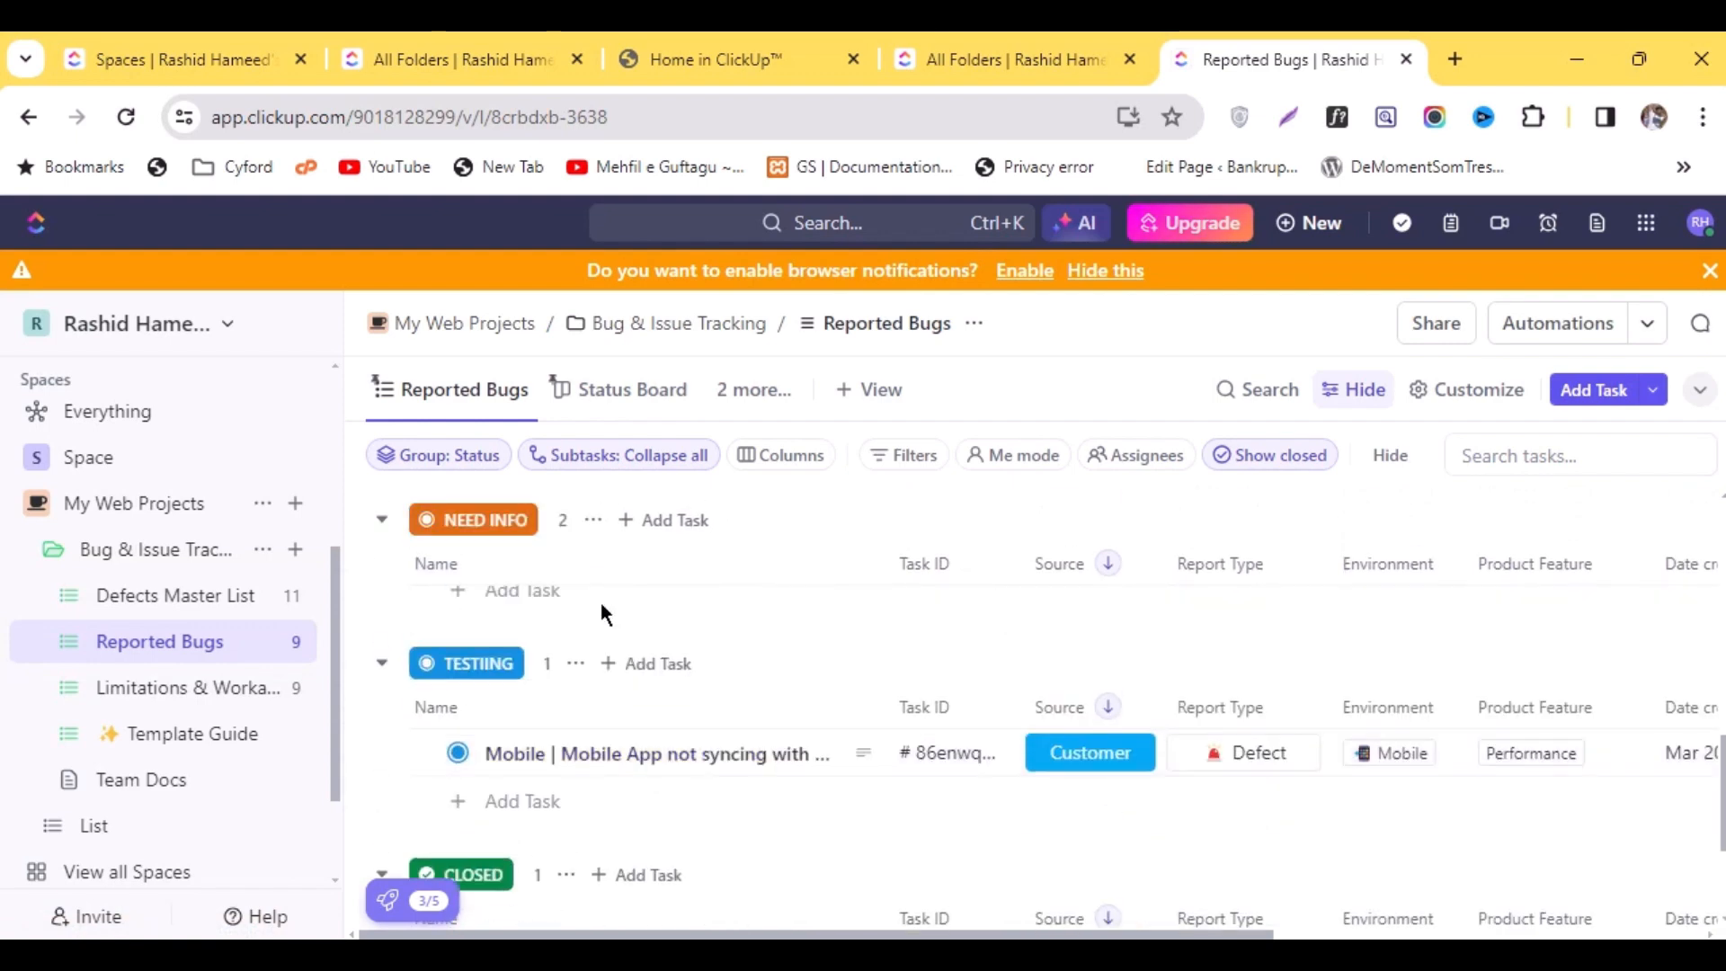
scroll(611, 719, down, 2)
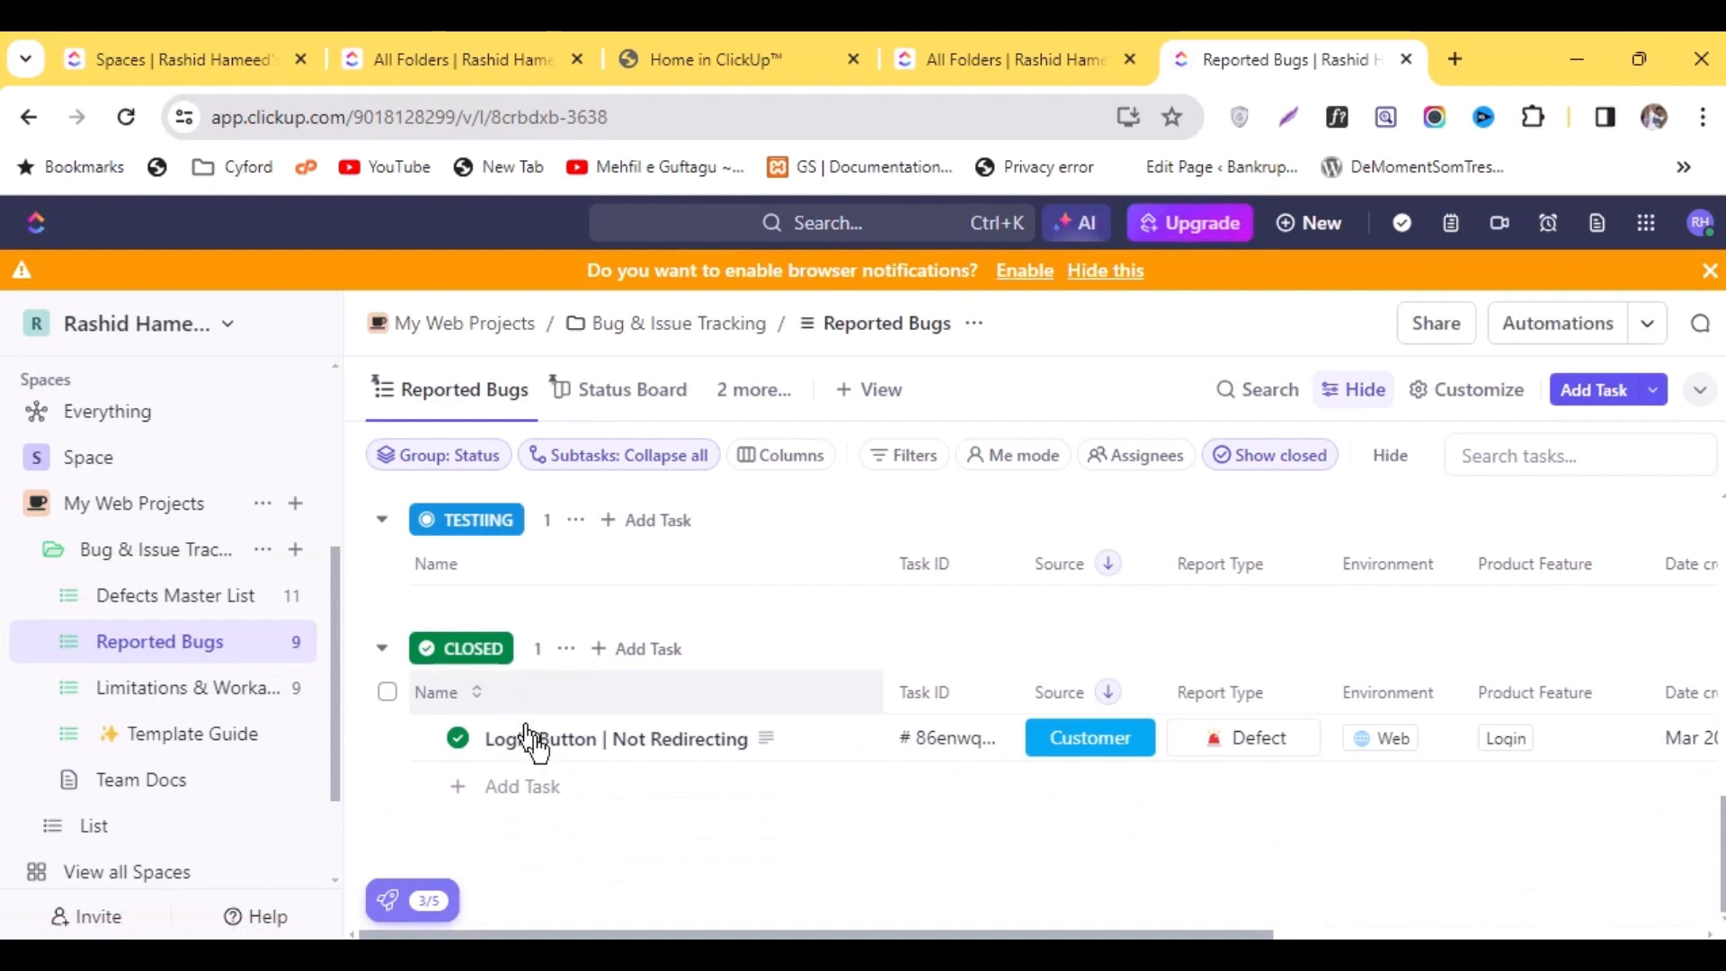
Open the Bug & Issue Tracking folder's Welcome page, and go to the My Web Projects Space overview to view its folders
scroll(1287, 657, up, 4)
scroll(1285, 654, up, 5)
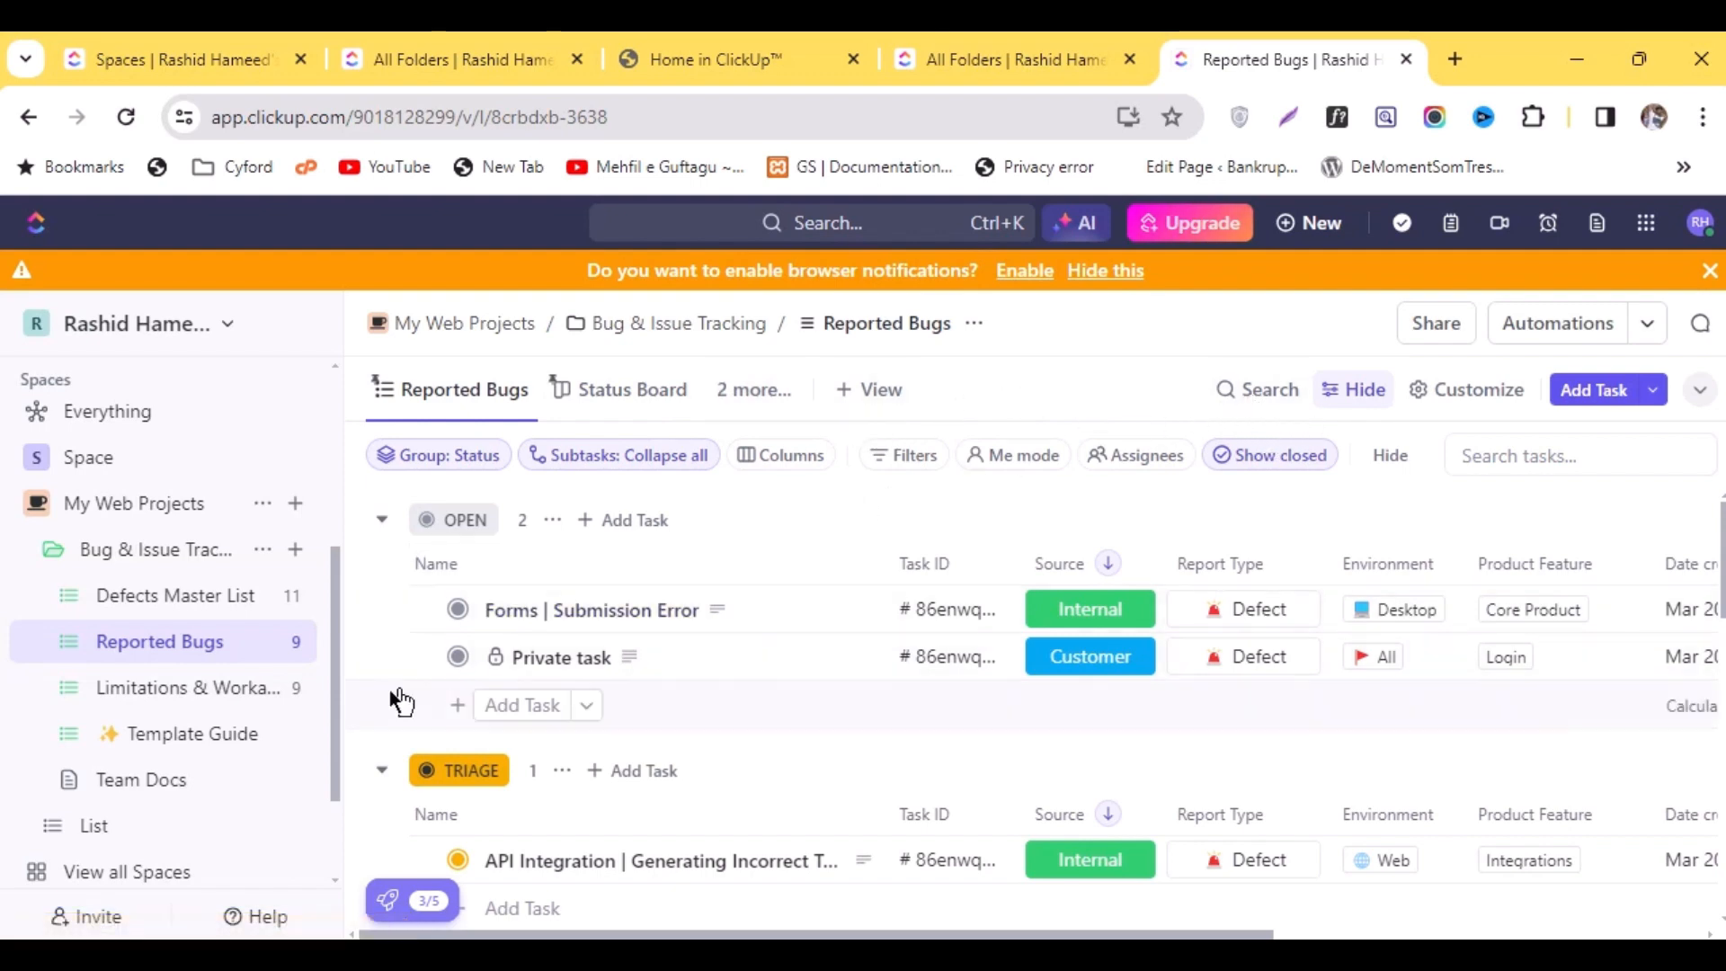
click(176, 557)
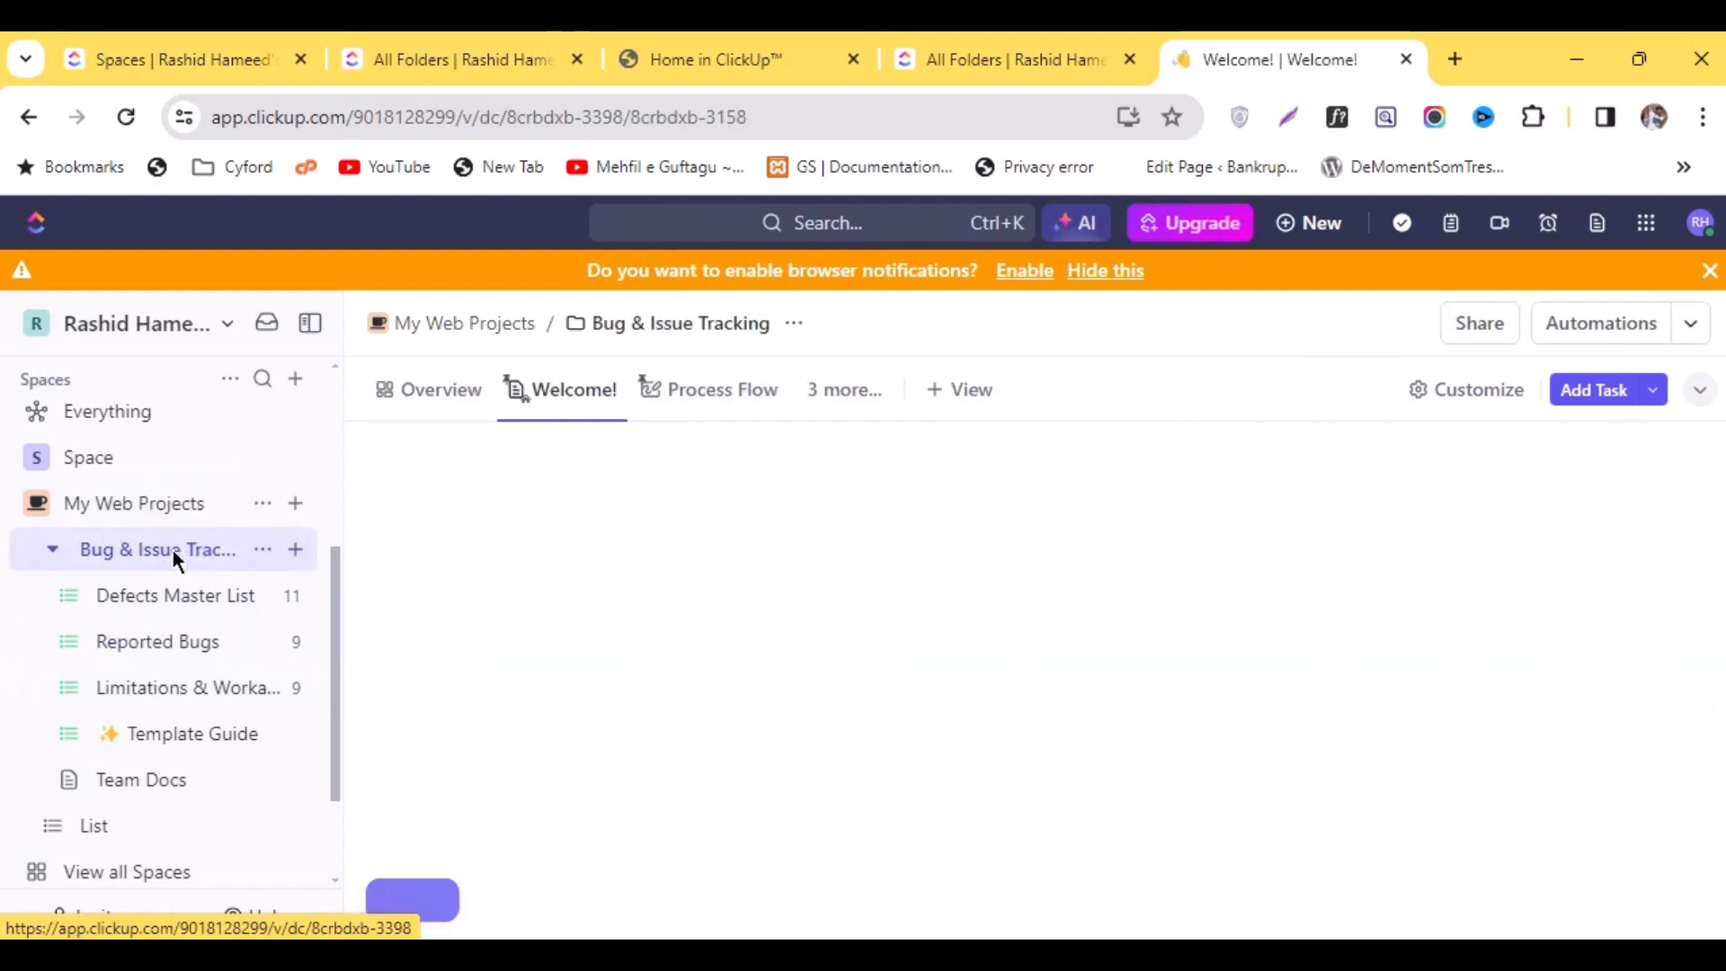
scroll(820, 602, down, 2)
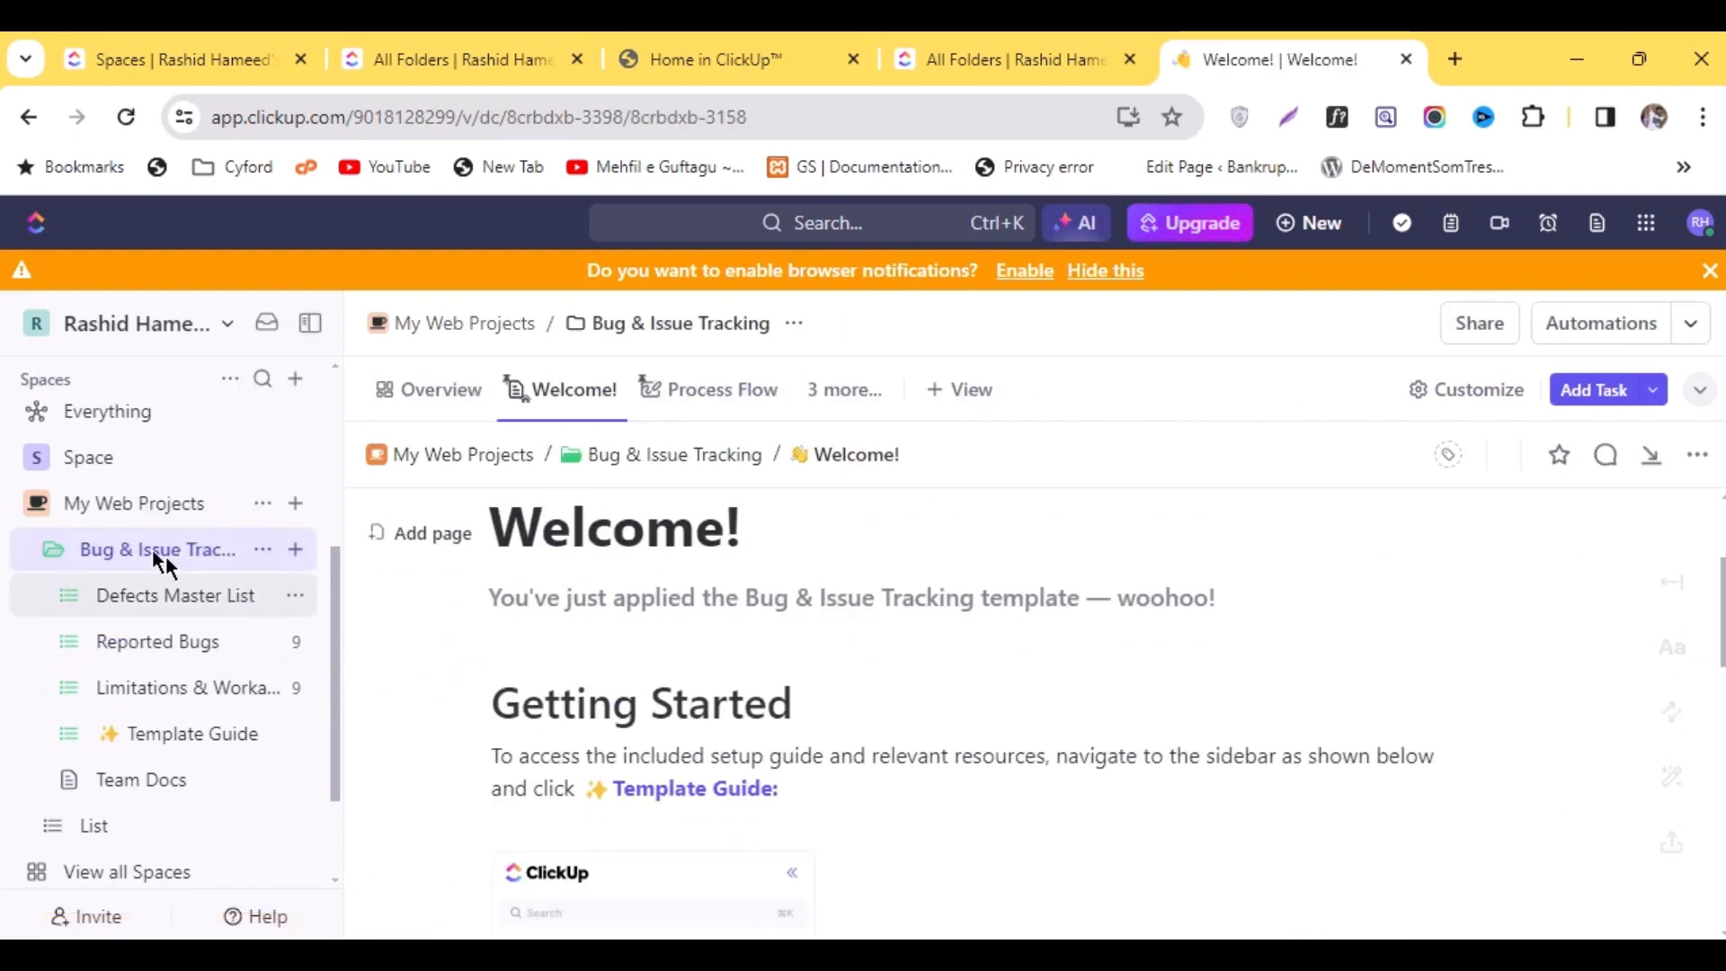
click(149, 508)
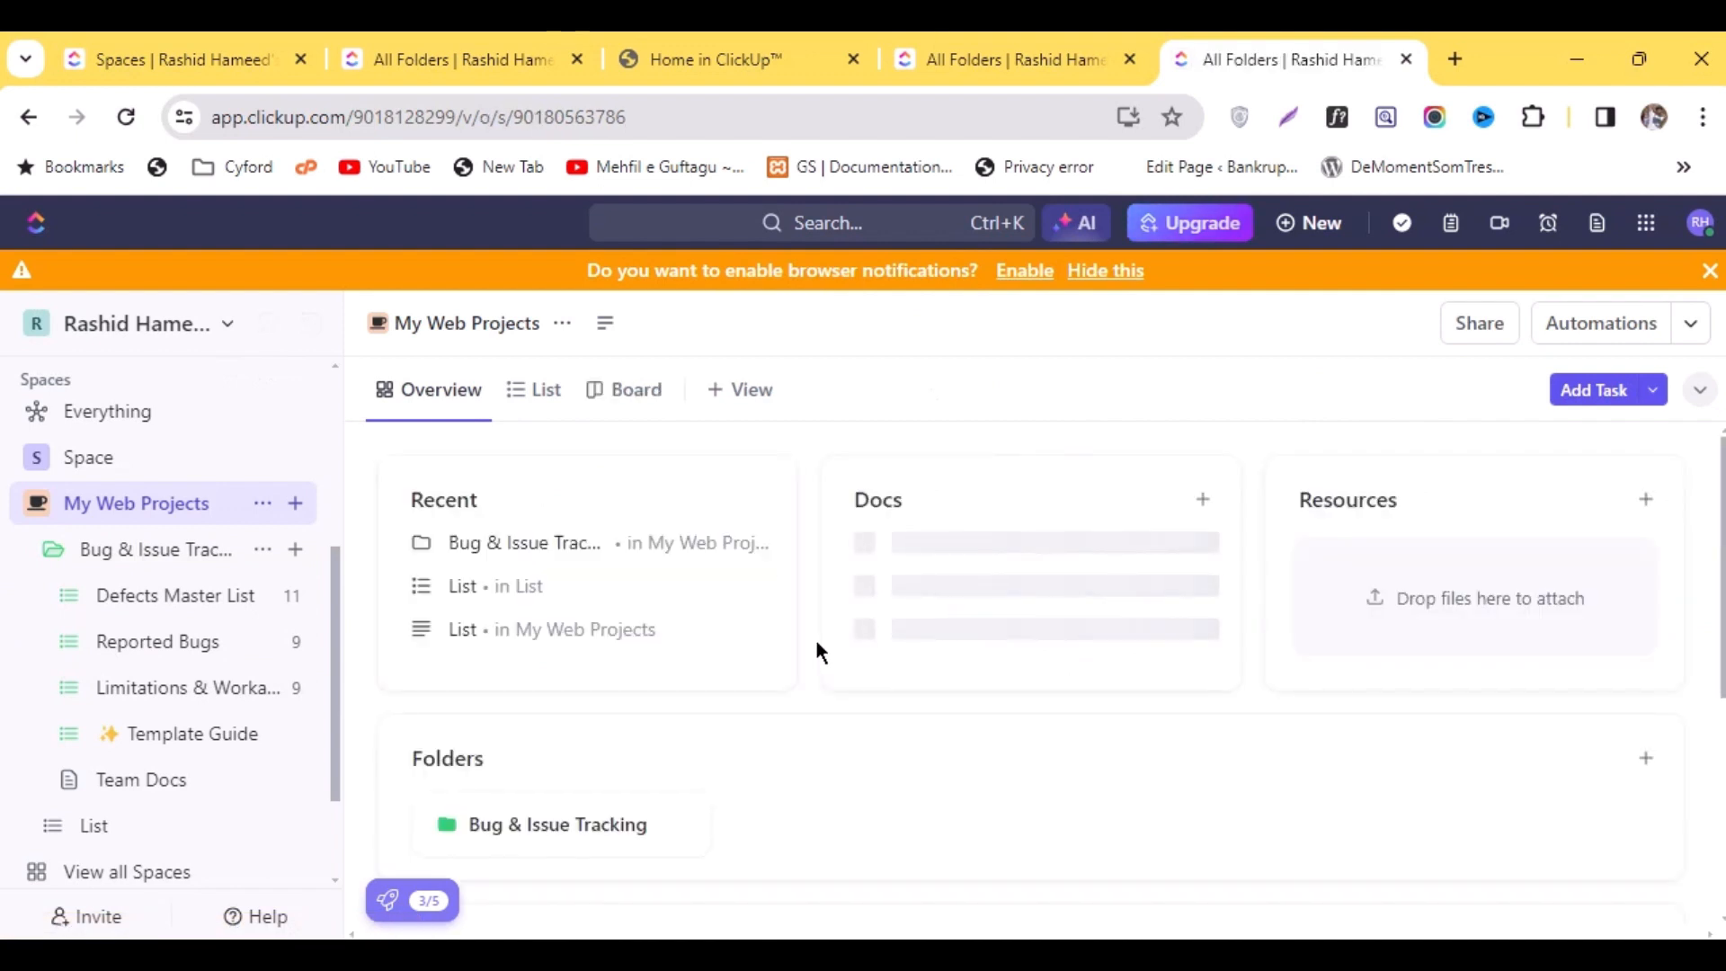
scroll(816, 639, down, 2)
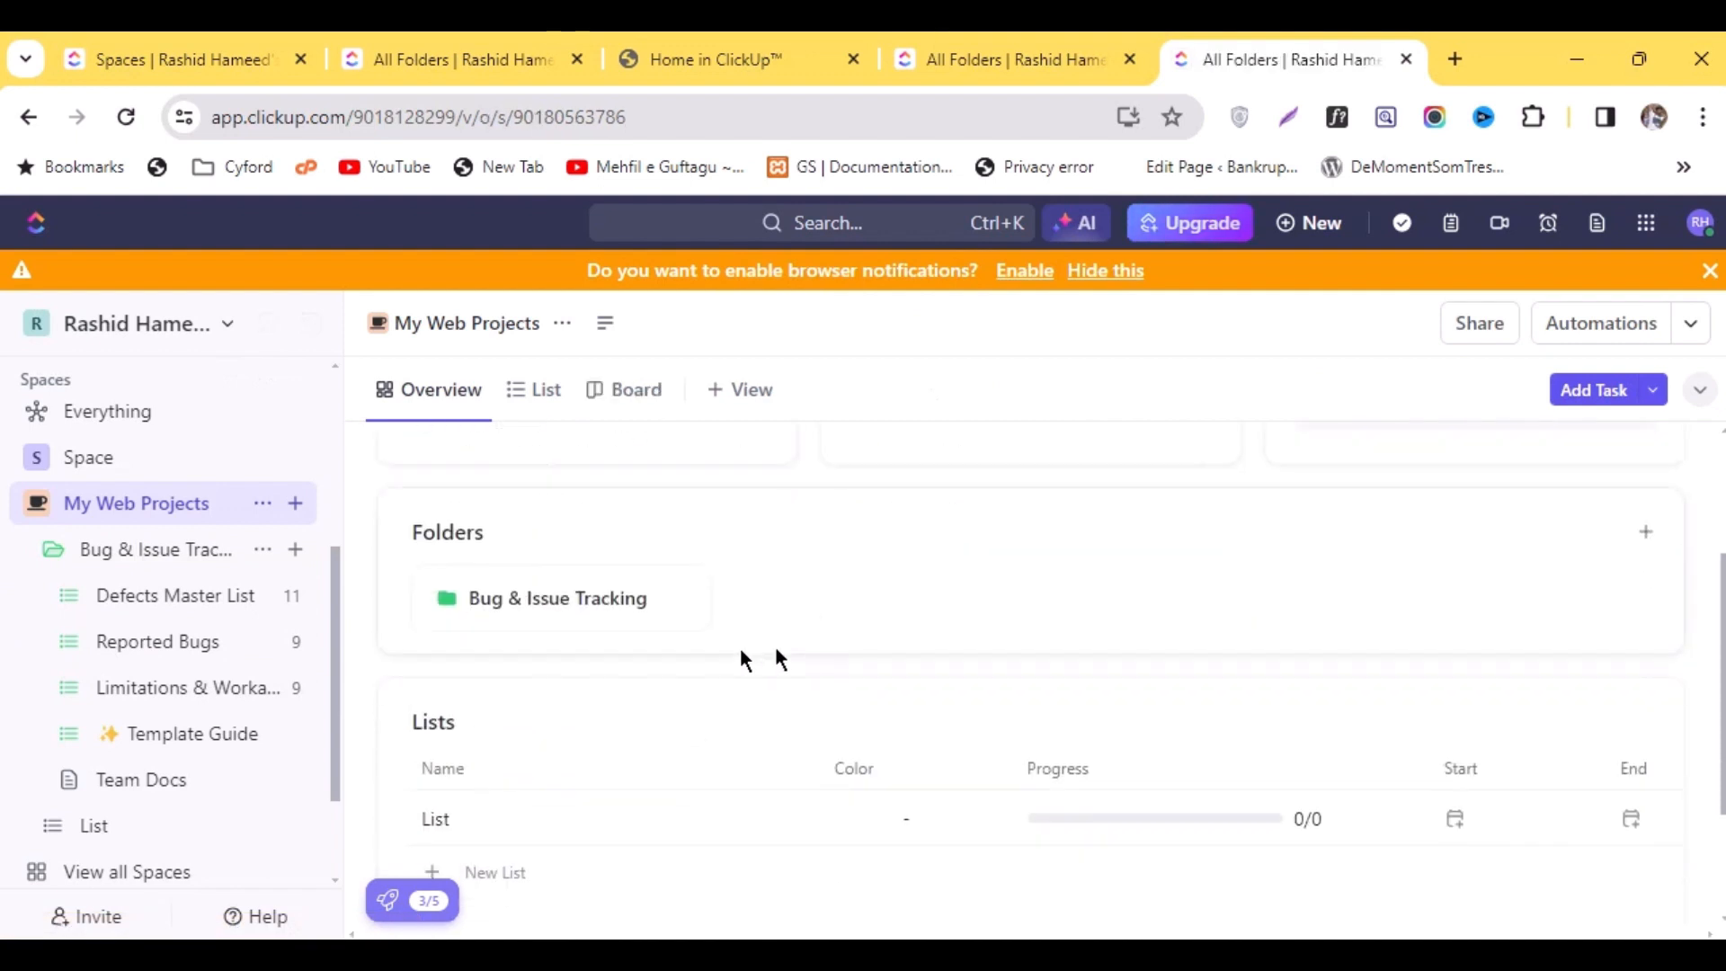
Open the Bug & Issue Tracking folder from the Space overview and review the progress of its lists
click(521, 602)
drag(517, 596, 739, 620)
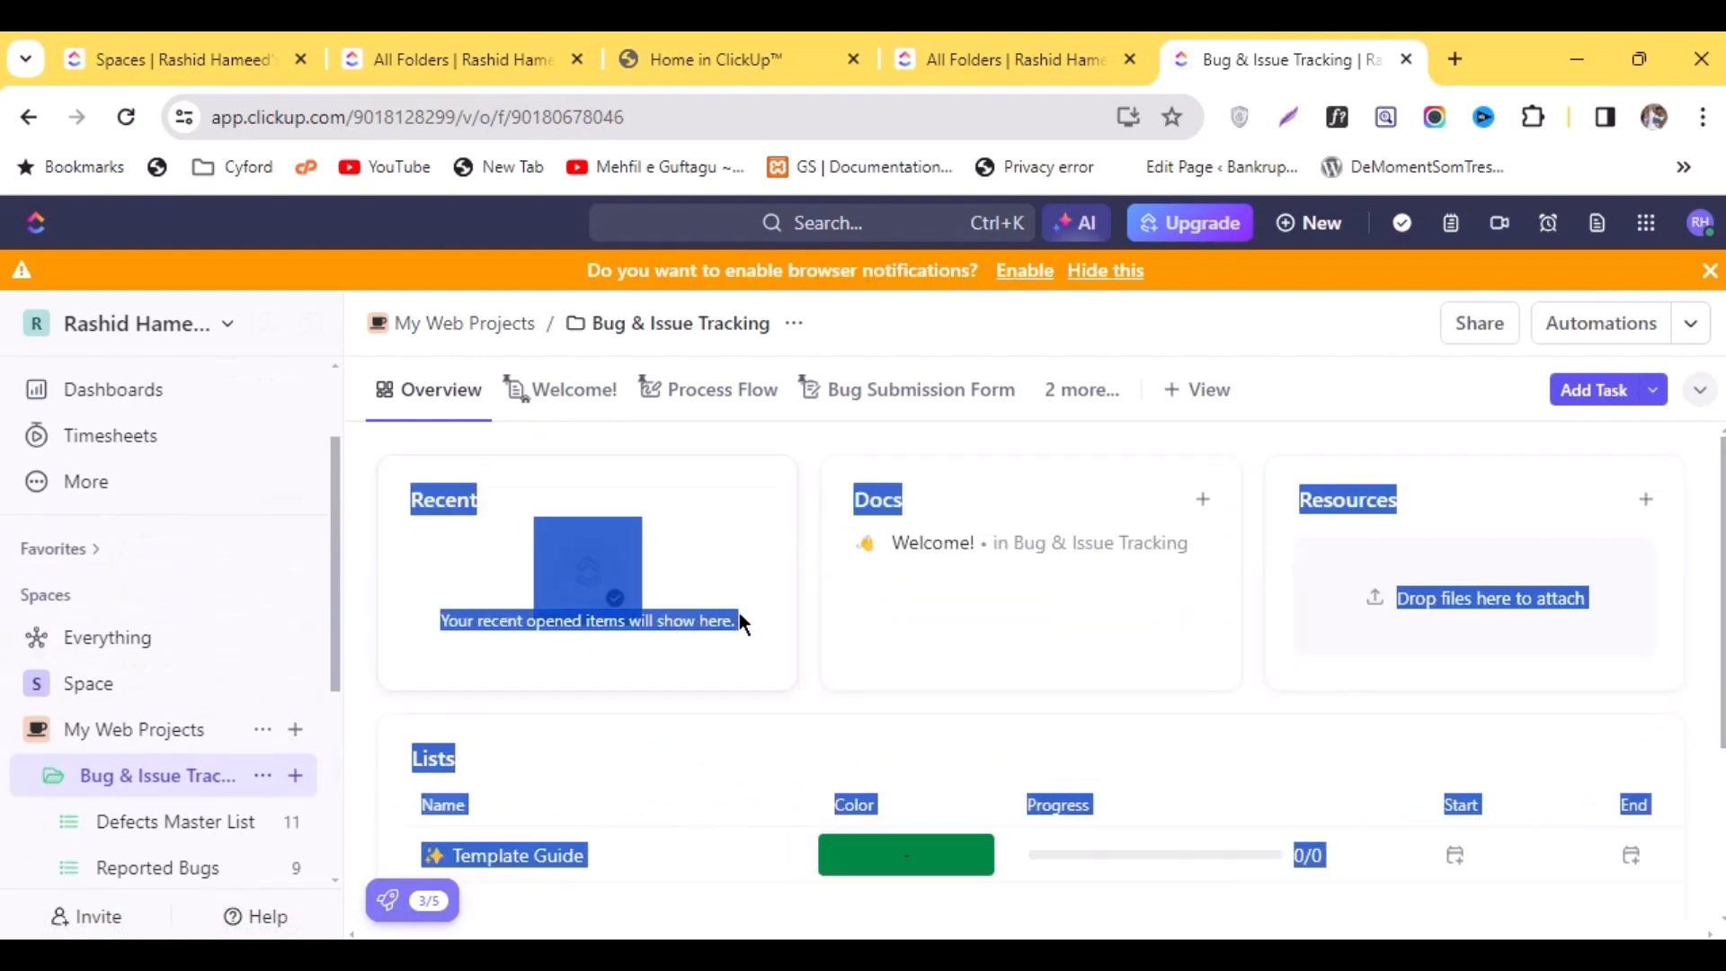
click(951, 685)
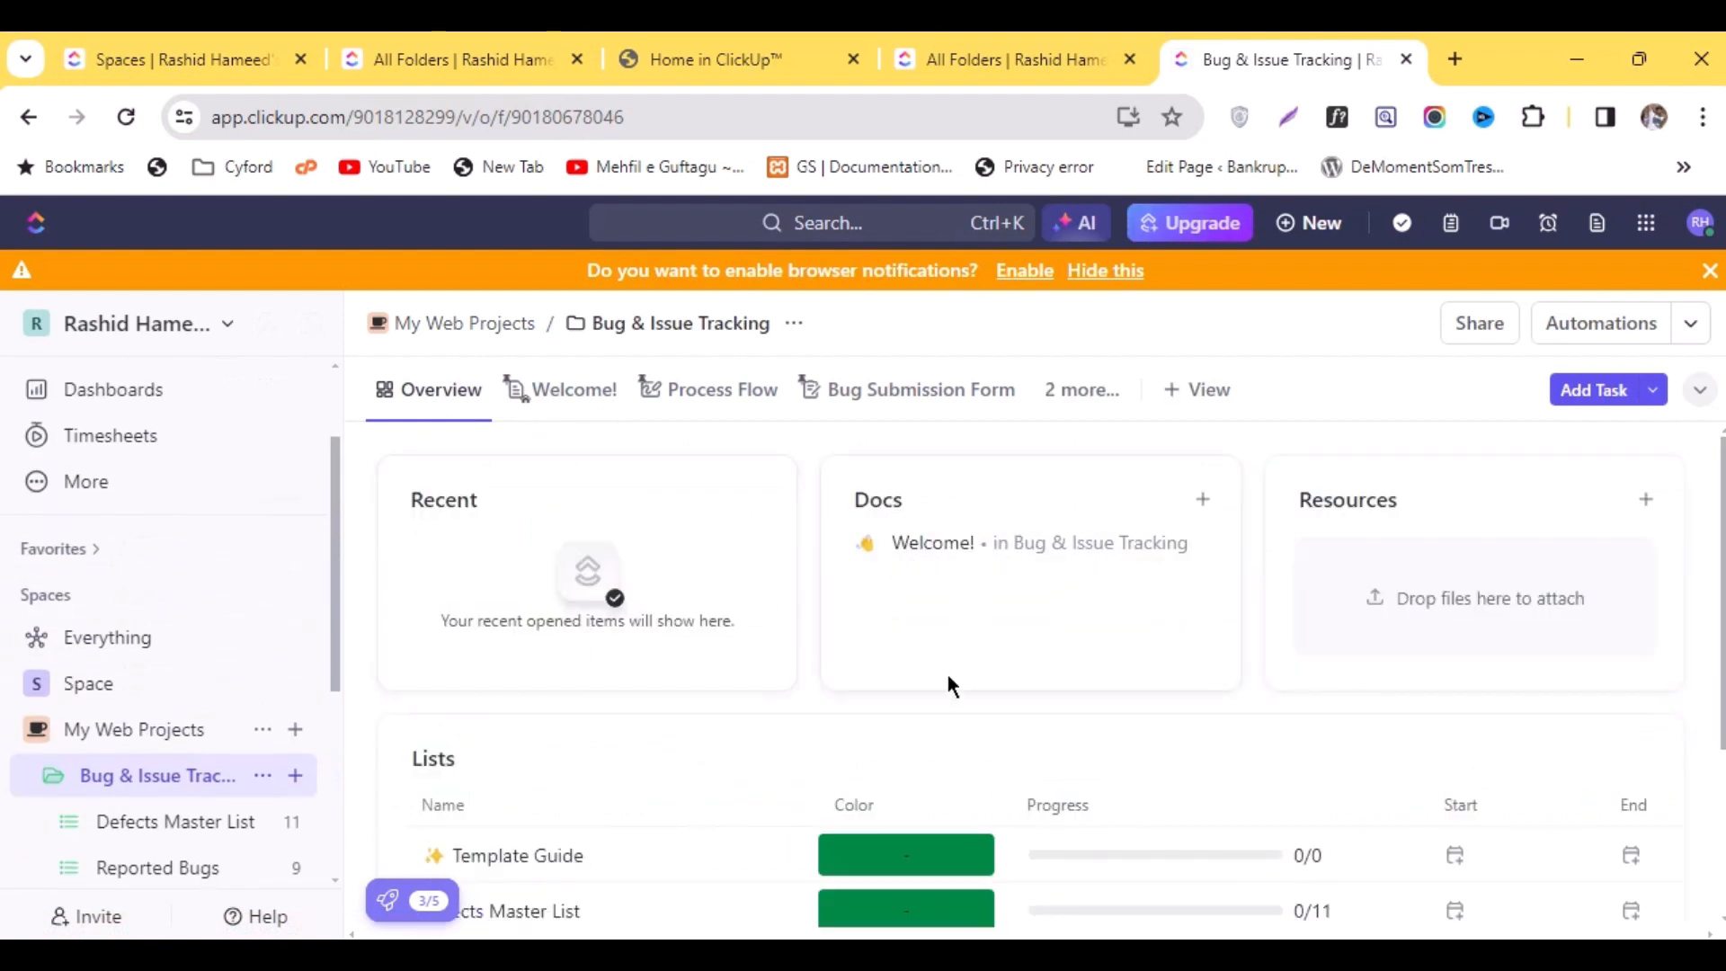
scroll(842, 540, down, 2)
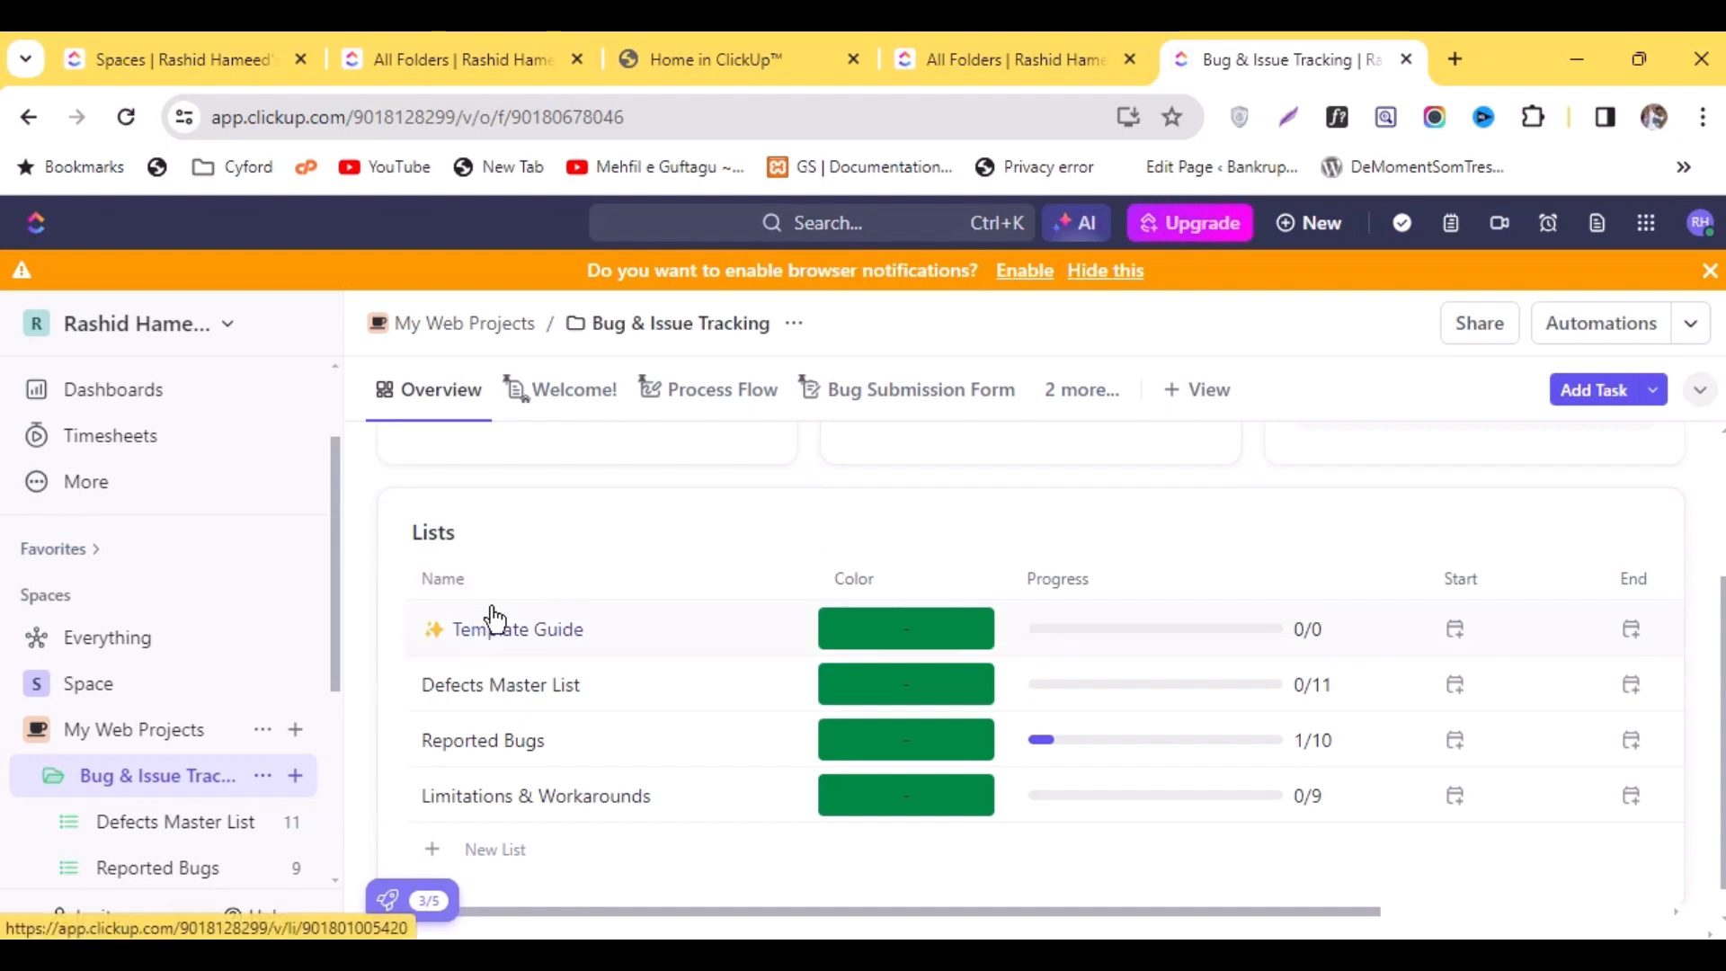
scroll(489, 617, down, 1)
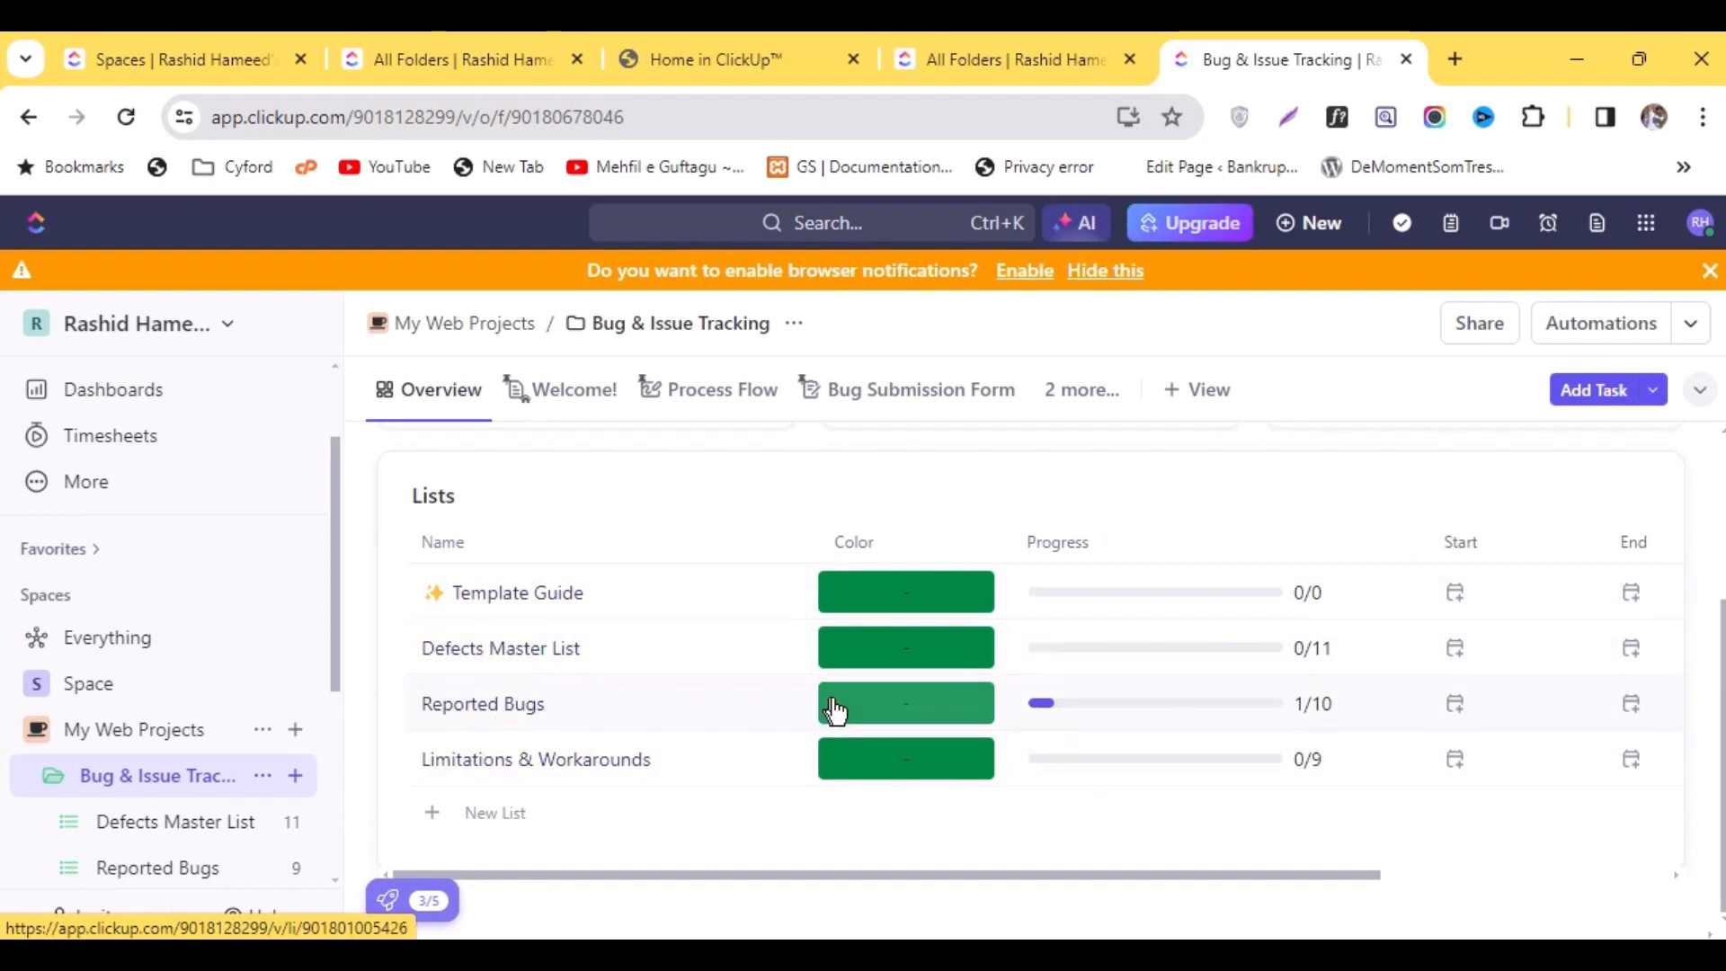
Open the Reported Bugs list from the folder overview and examine the fields available for filtering its tasks
click(474, 716)
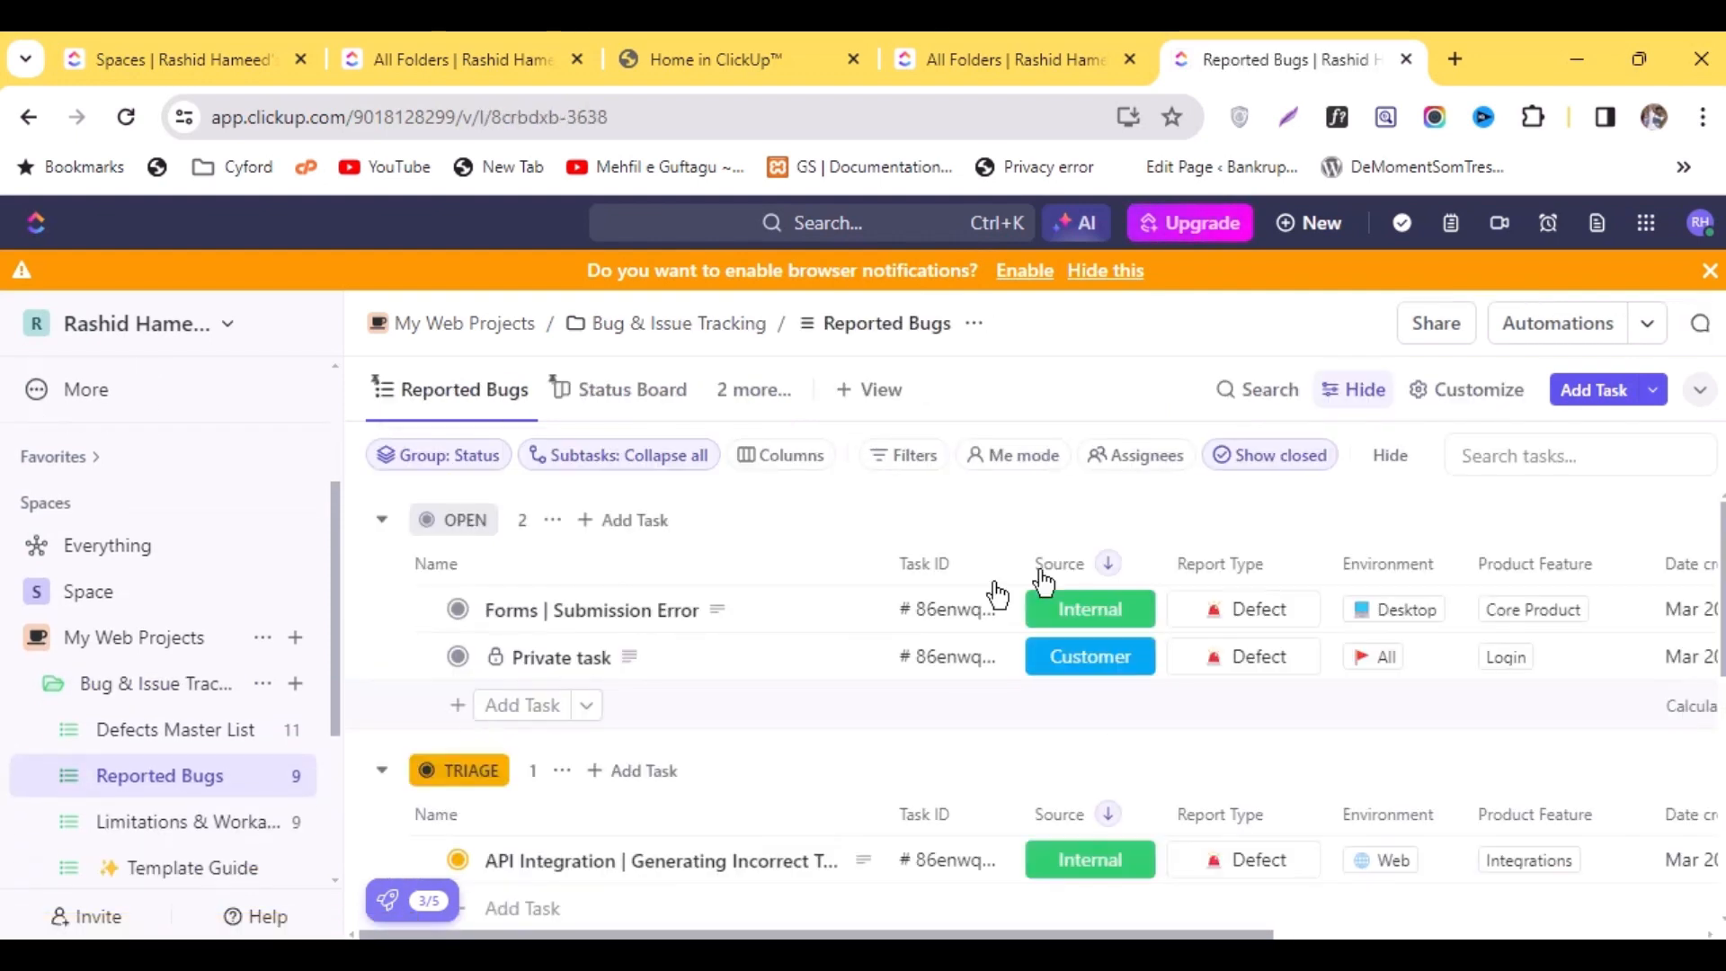
click(1254, 402)
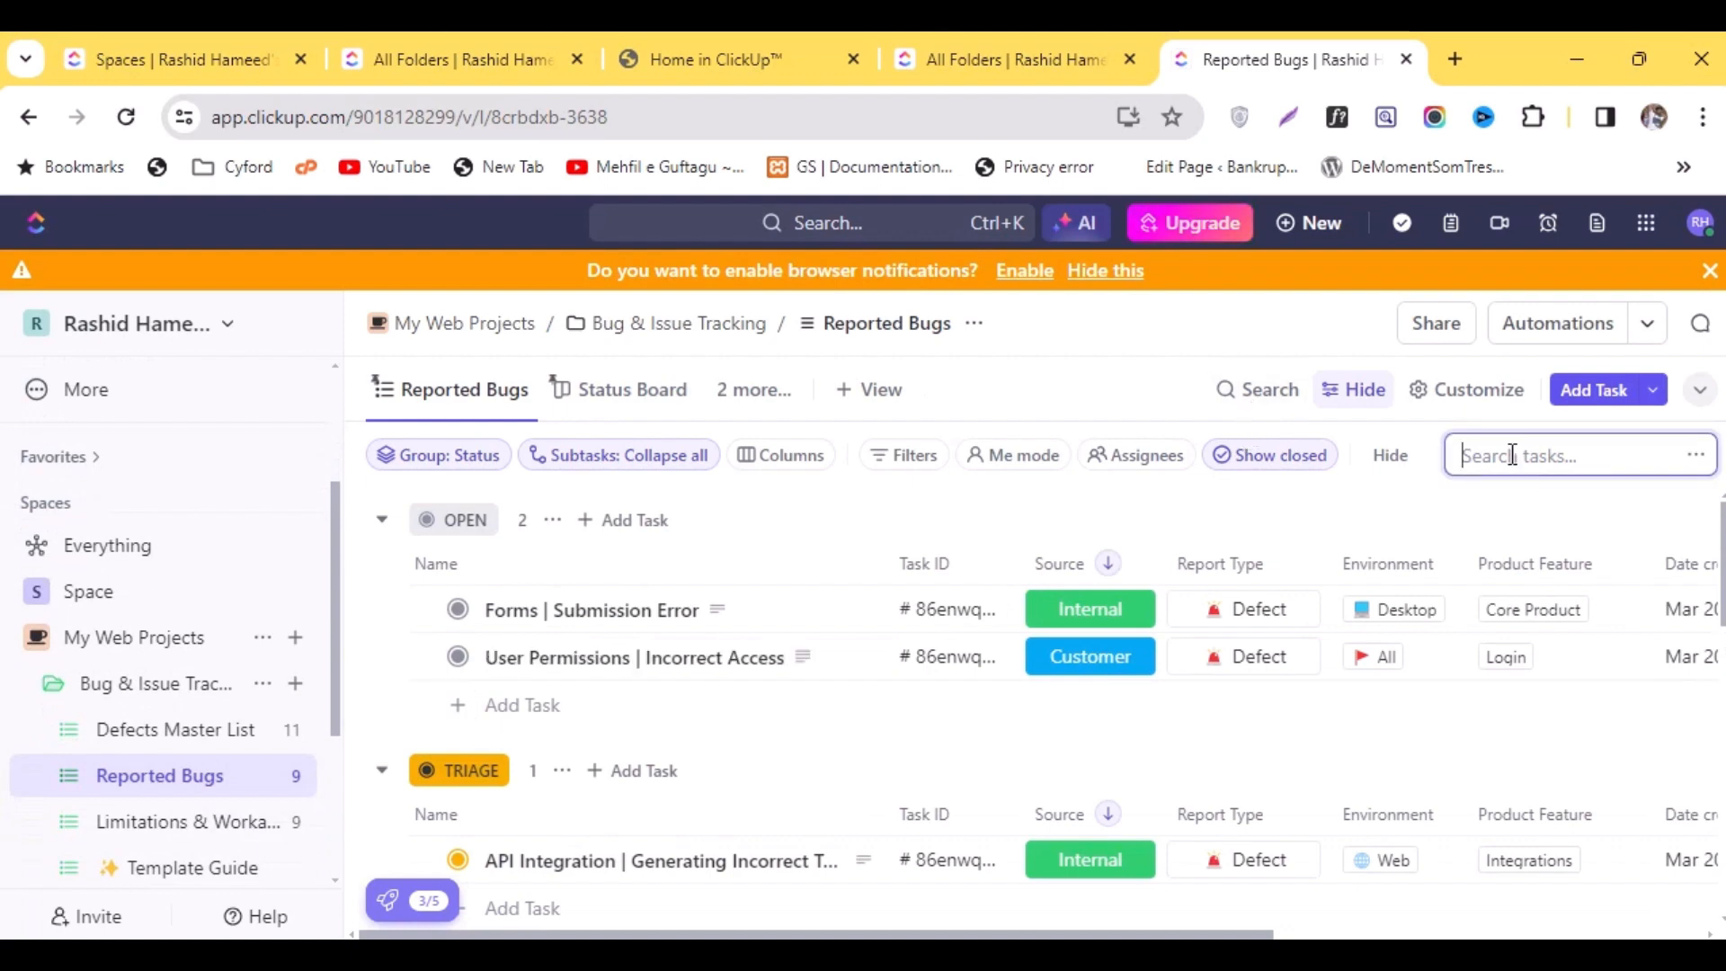
click(907, 456)
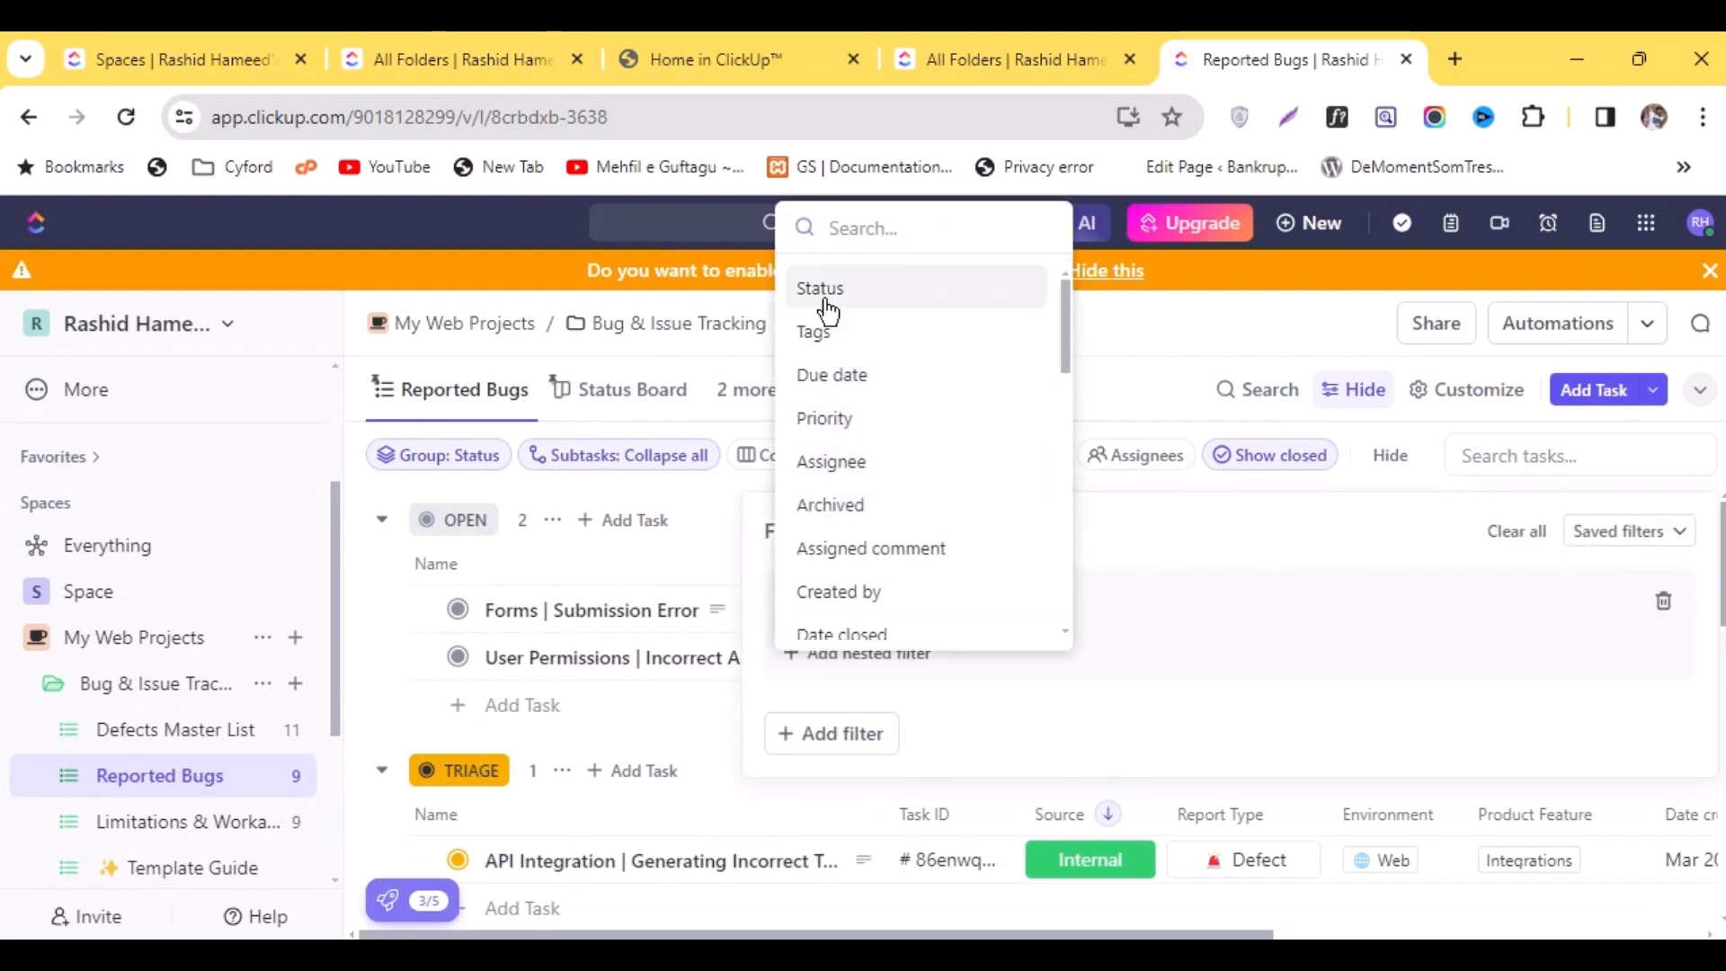
scroll(861, 508, down, 5)
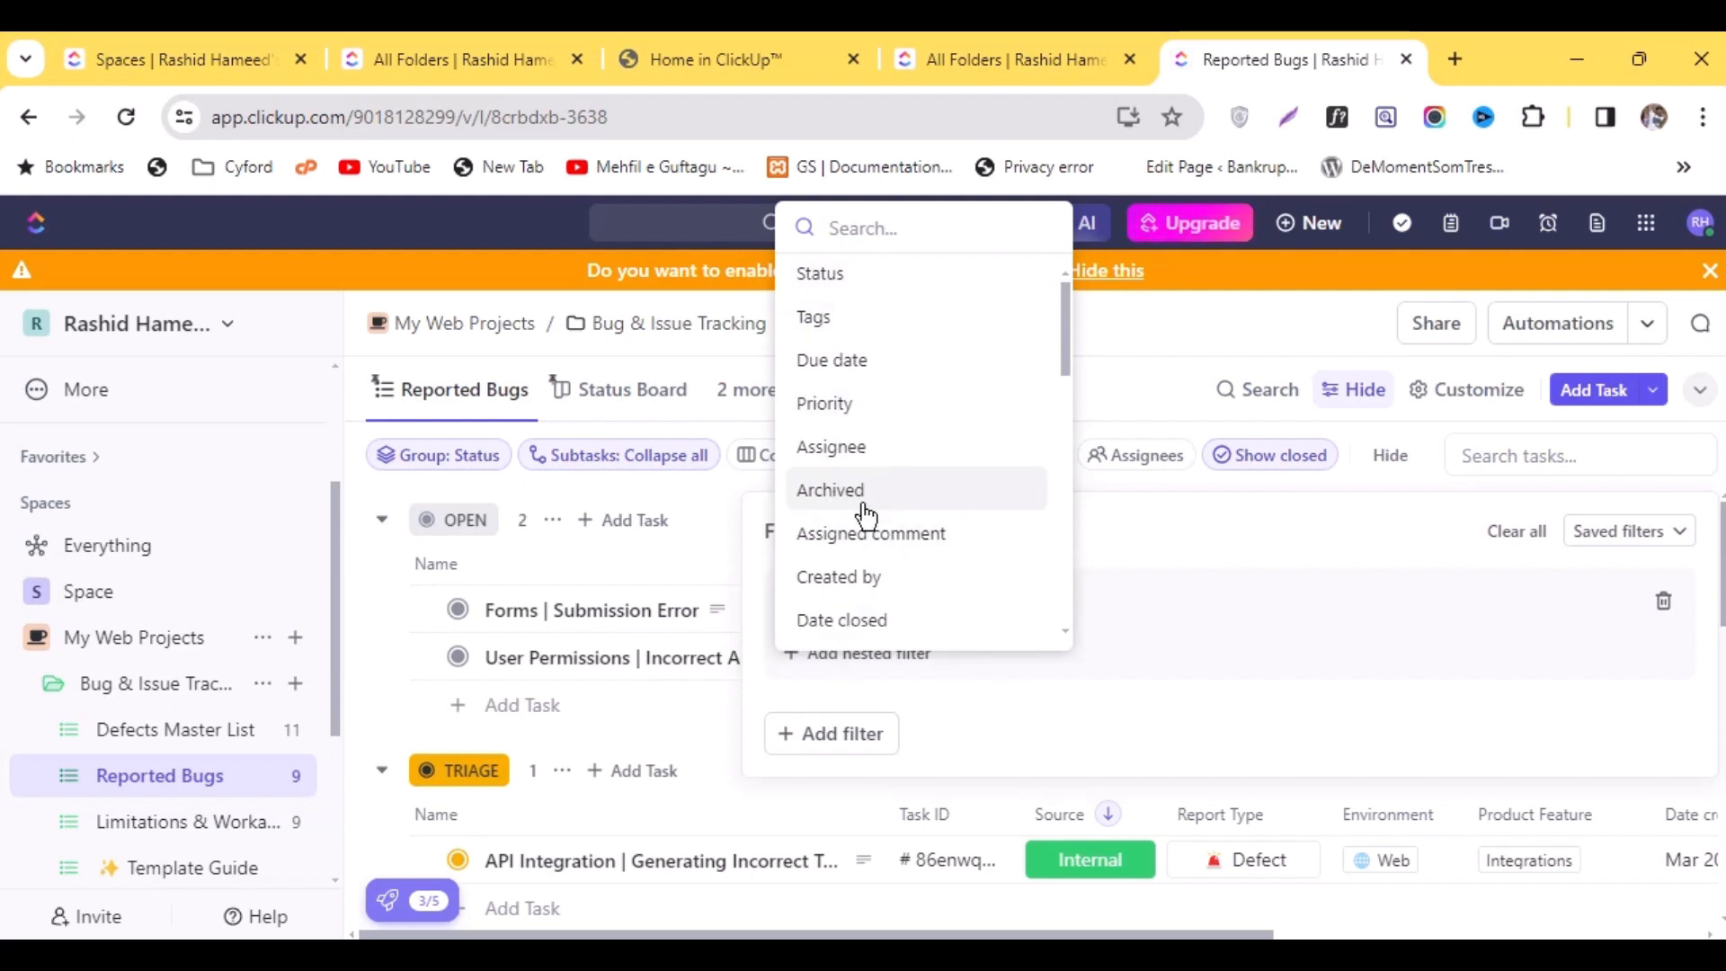
scroll(866, 516, down, 3)
scroll(865, 517, down, 3)
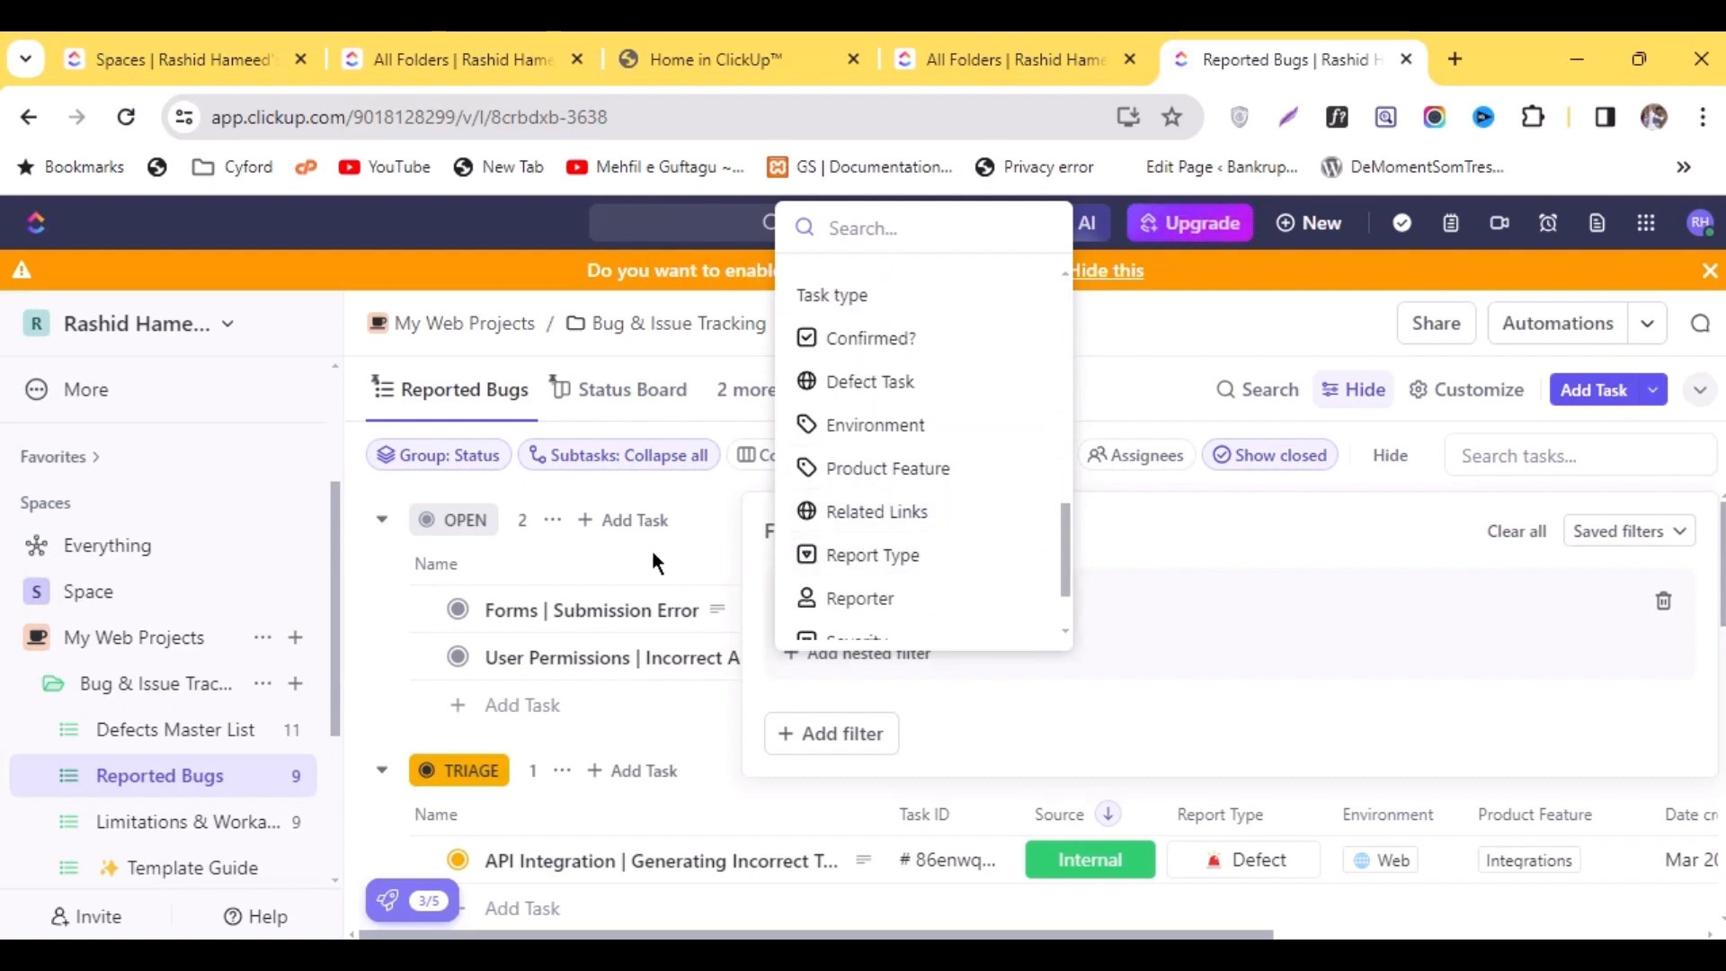
click(1187, 318)
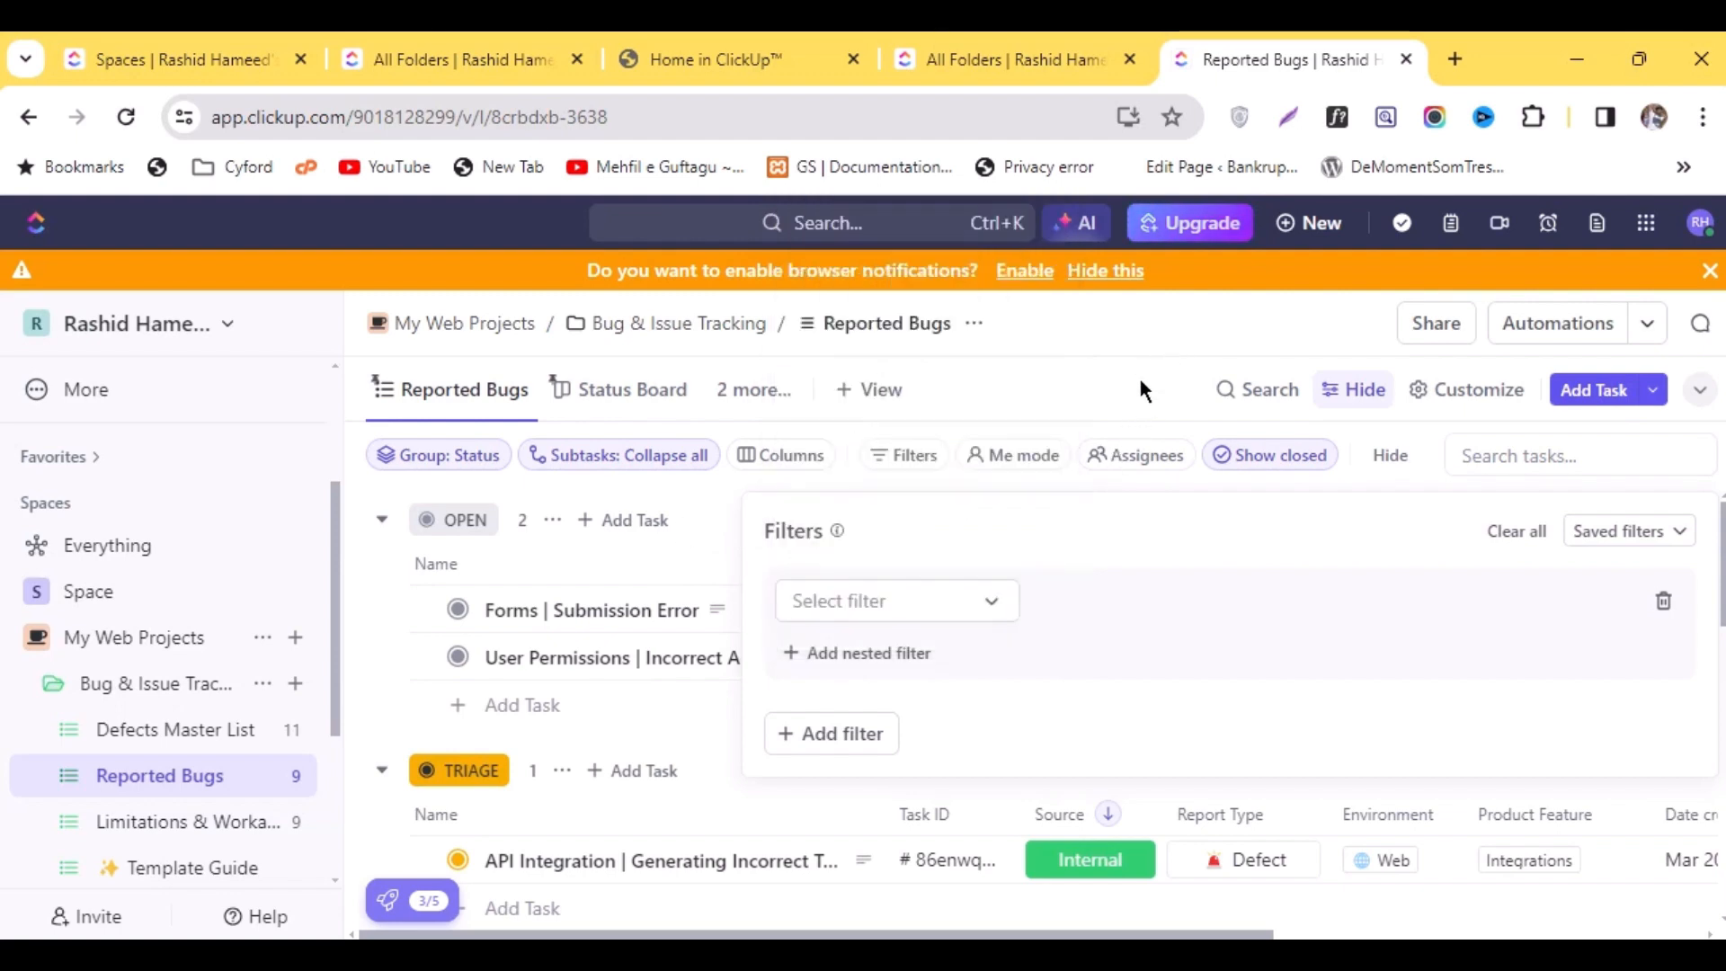